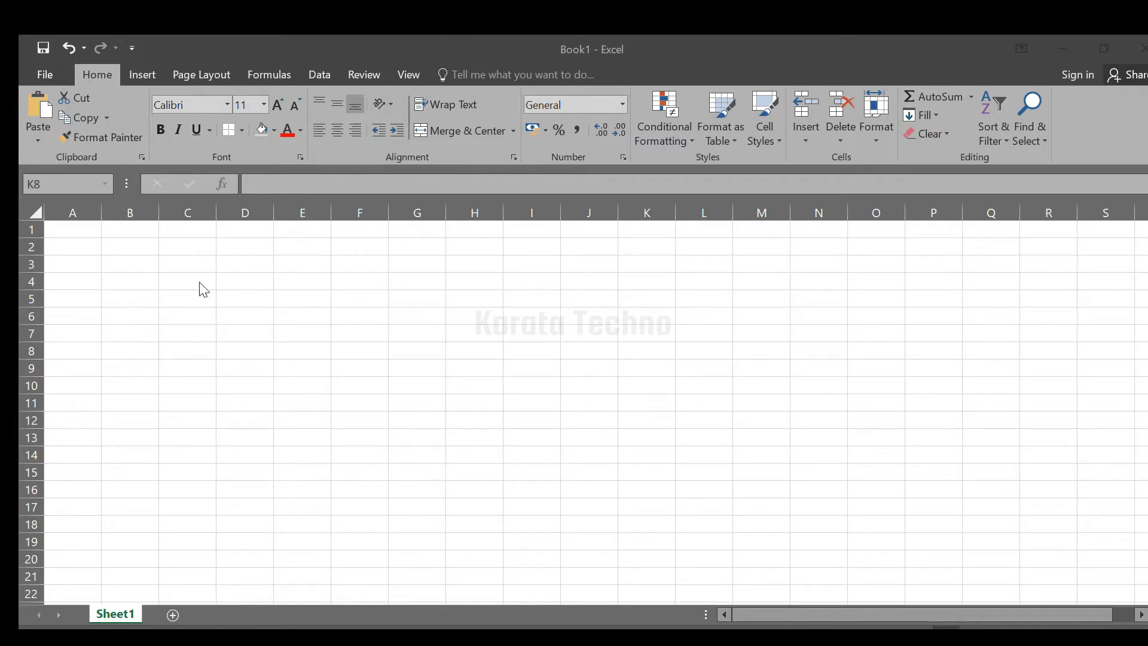
{"action": "left_click", "coordinate": [142, 250]}
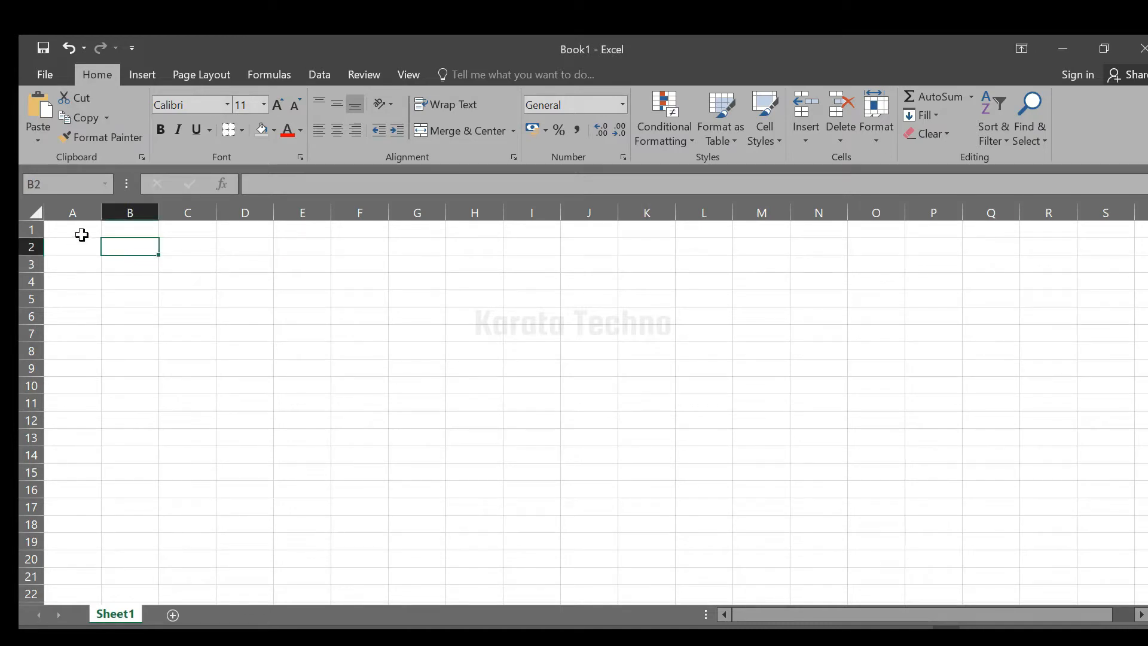
{"action": "left_click", "coordinate": [128, 231]}
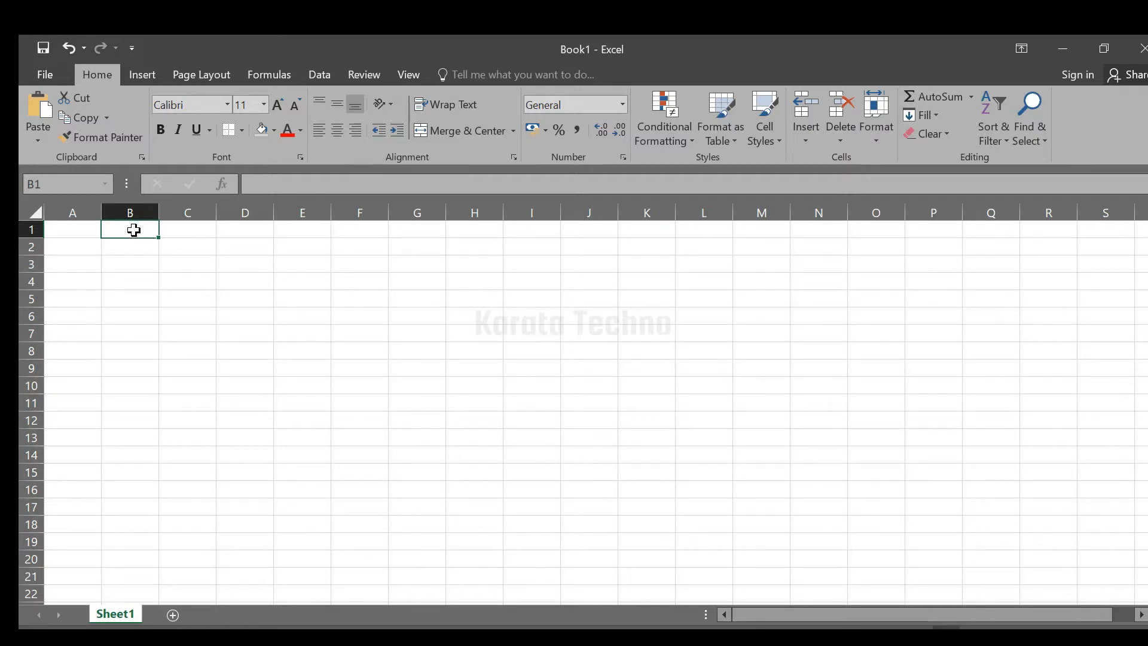
{"action": "left_click", "coordinate": [190, 229]}
{"action": "left_click", "coordinate": [135, 226]}
{"action": "left_click", "coordinate": [194, 235]}
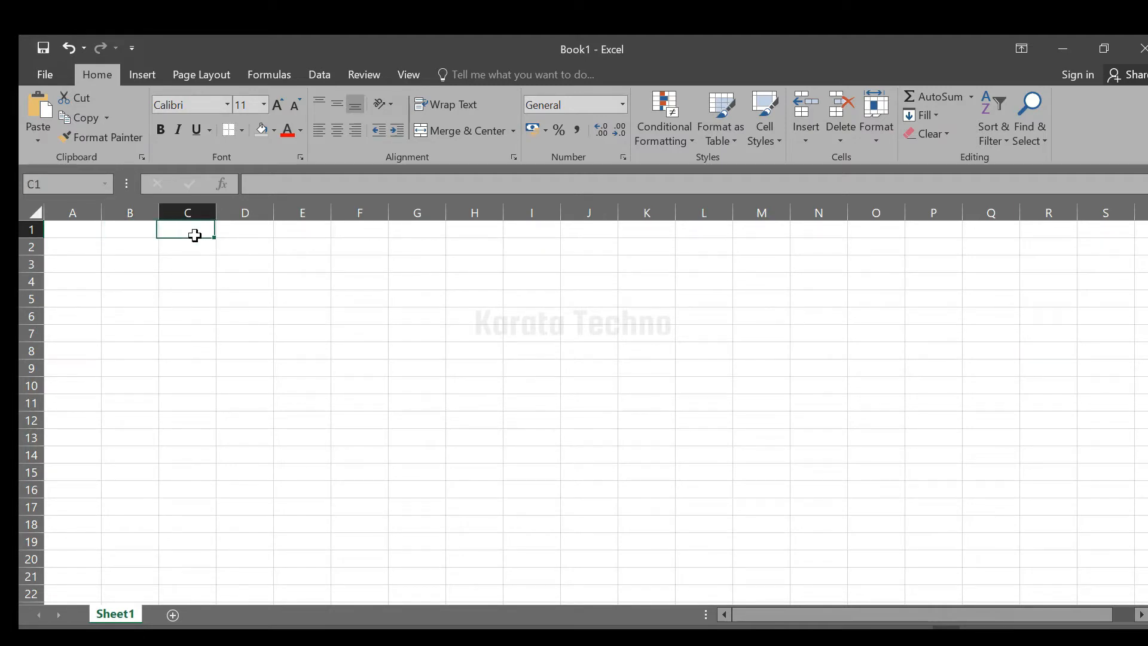
{"action": "left_click", "coordinate": [145, 232]}
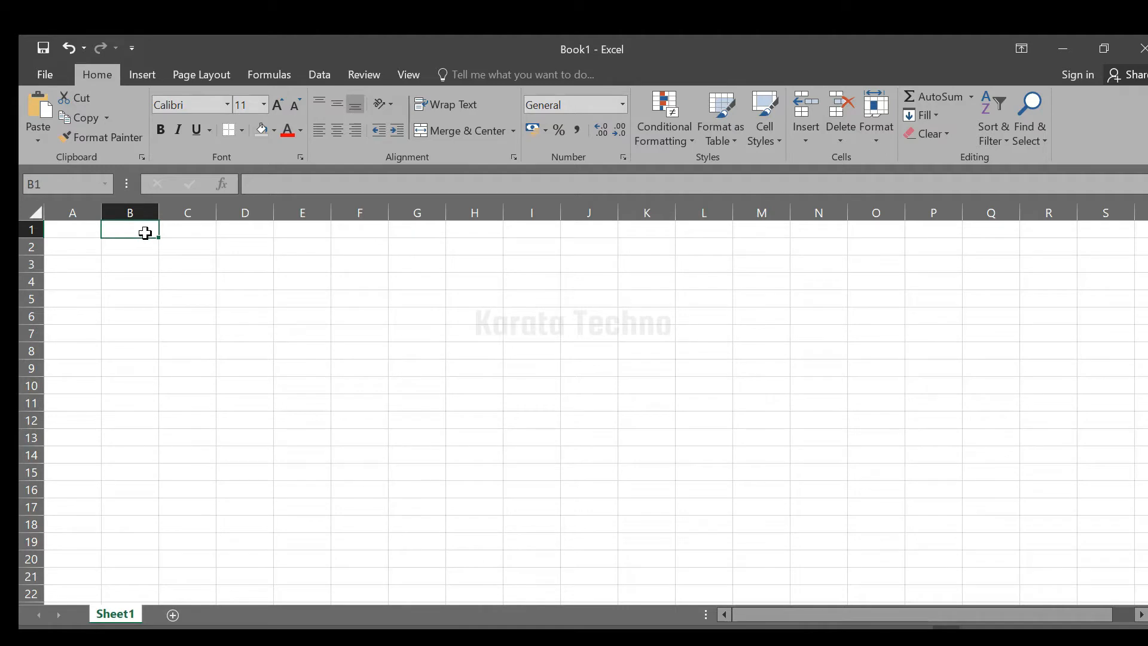
{"action": "left_click", "coordinate": [179, 232]}
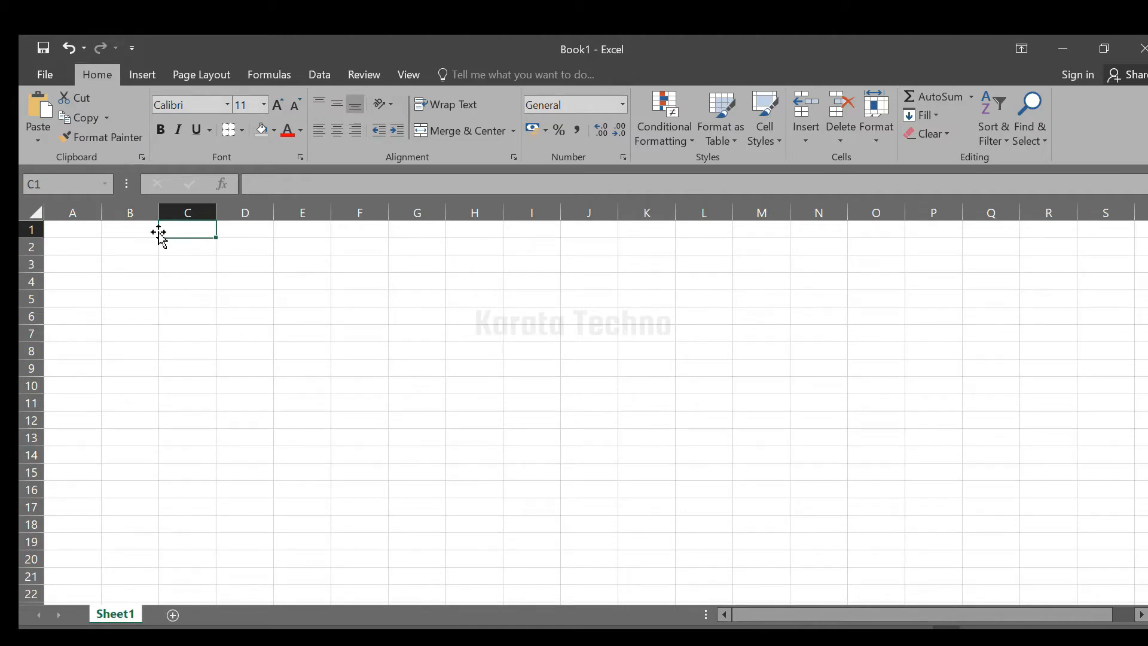
{"action": "left_click", "coordinate": [156, 233]}
{"action": "left_click", "coordinate": [160, 233]}
{"action": "left_click", "coordinate": [144, 233]}
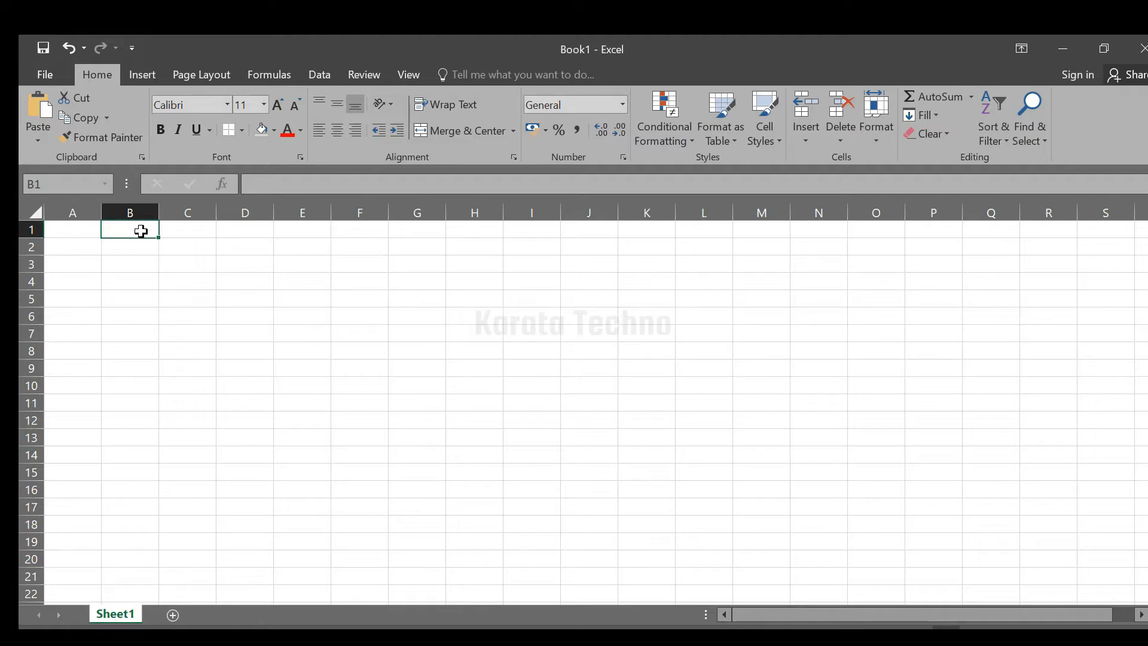
- Merge and center cells B1 and C1 into a single cell
{"action": "left_click_drag", "start_coordinate": [146, 231], "coordinate": [181, 231]}
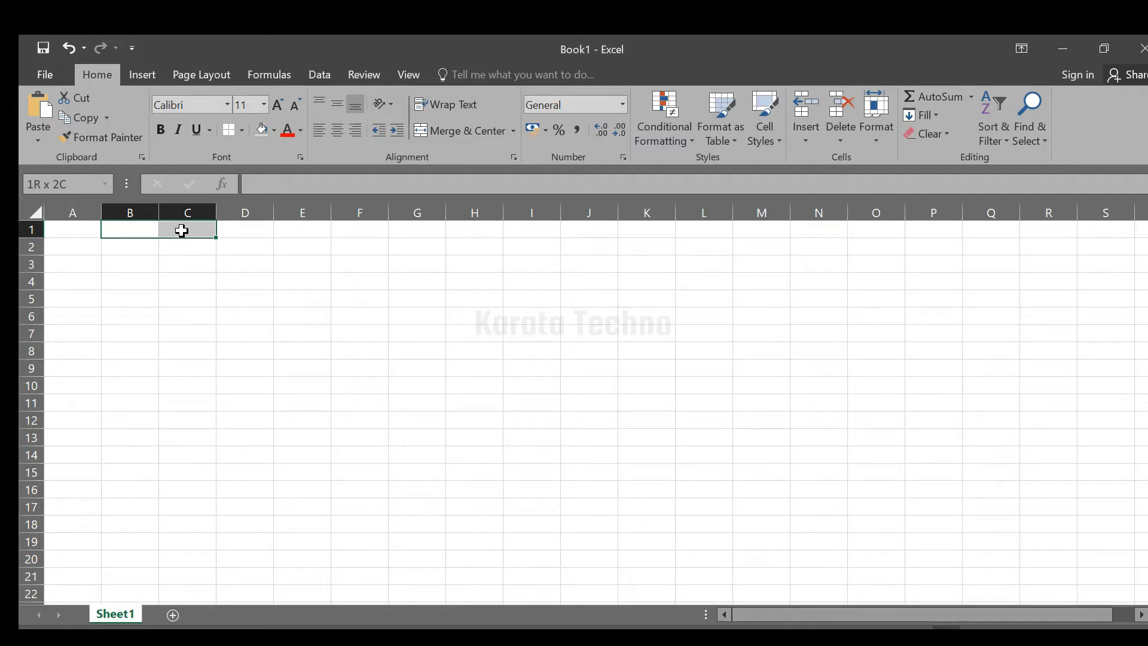
{"action": "left_click_drag", "start_coordinate": [181, 231], "coordinate": [183, 232]}
{"action": "left_click", "coordinate": [141, 74]}
{"action": "left_click", "coordinate": [96, 73]}
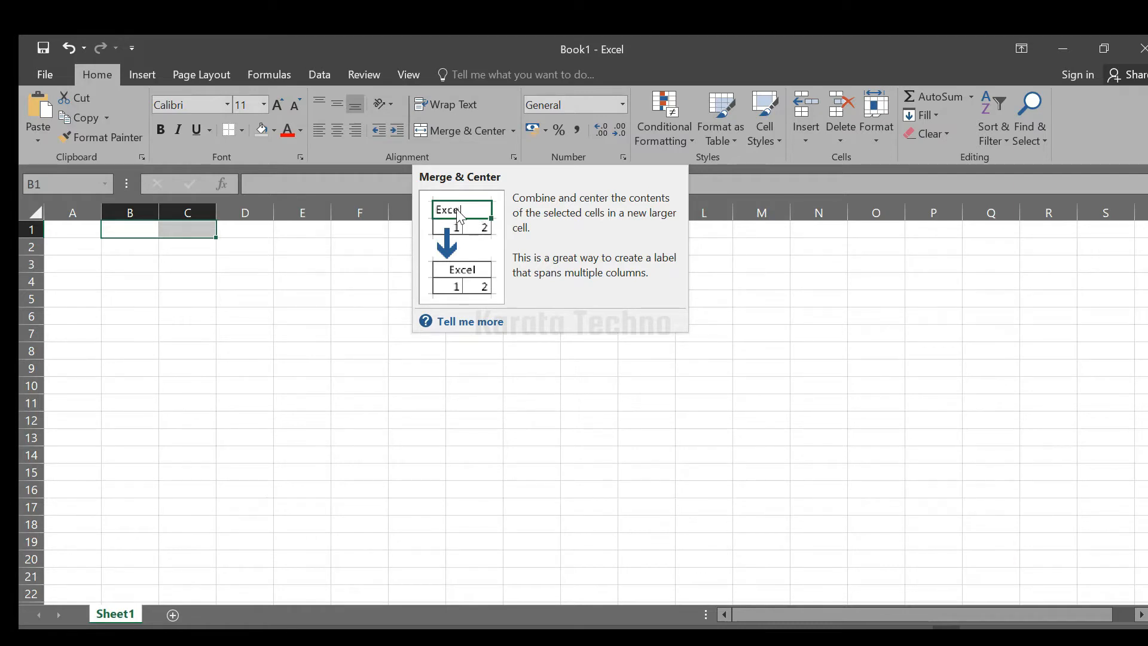
{"action": "left_click", "coordinate": [453, 131]}
{"action": "left_click", "coordinate": [167, 249]}
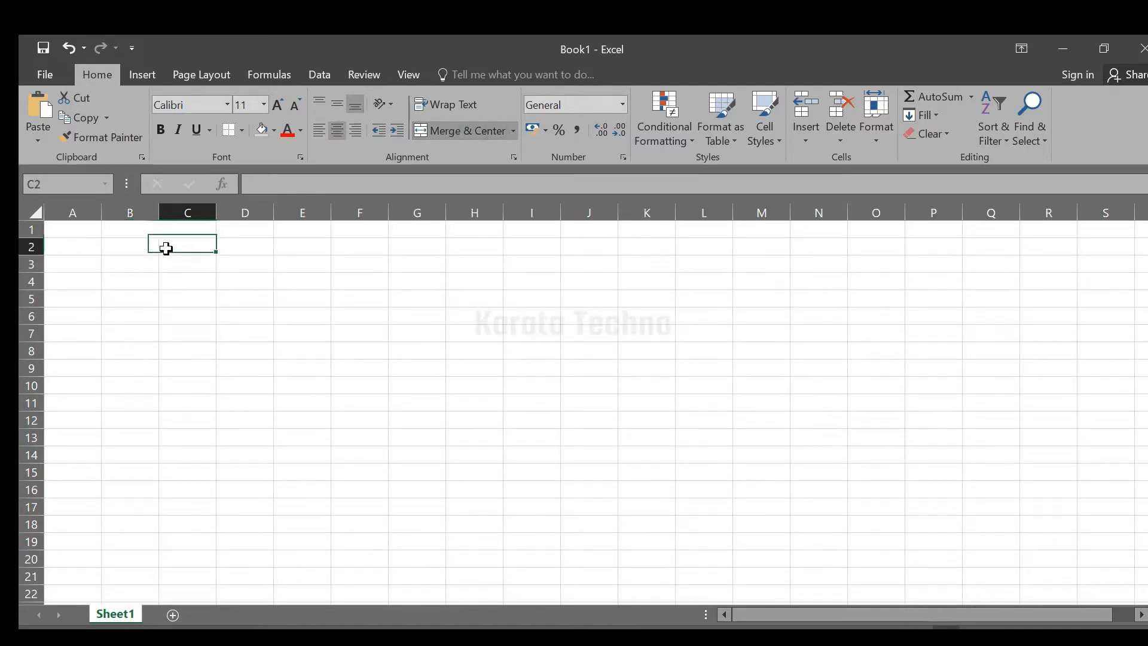
{"action": "left_click", "coordinate": [139, 250]}
{"action": "left_click", "coordinate": [167, 232]}
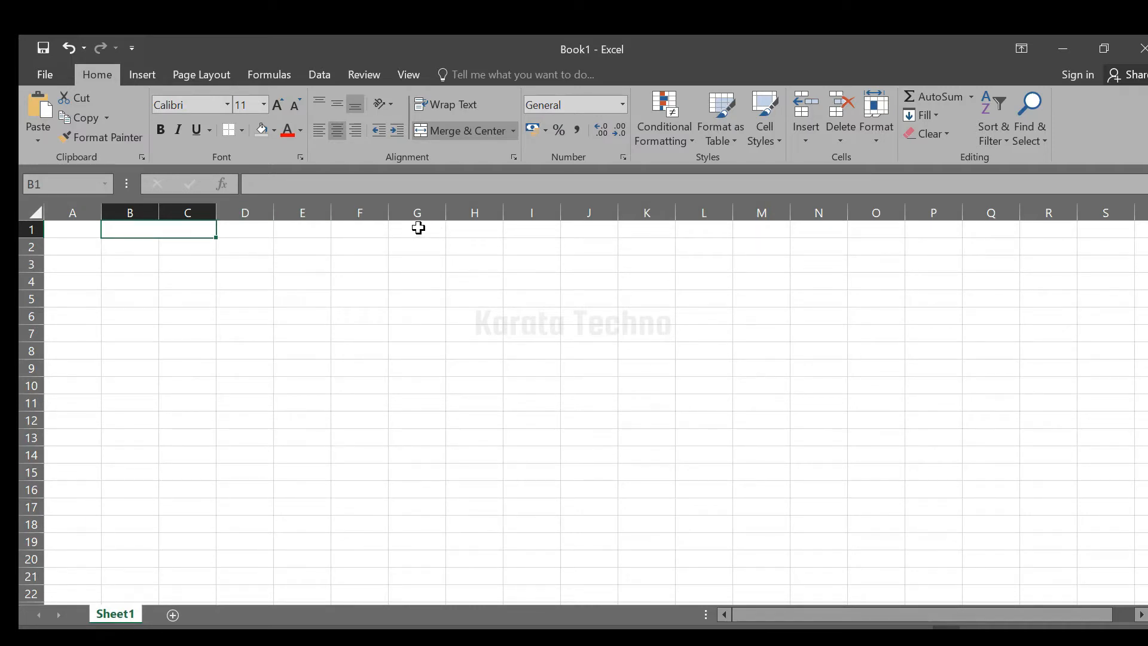
- Merge and center cells G1 through I1 into a single cell
{"action": "left_click_drag", "start_coordinate": [416, 227], "coordinate": [535, 232]}
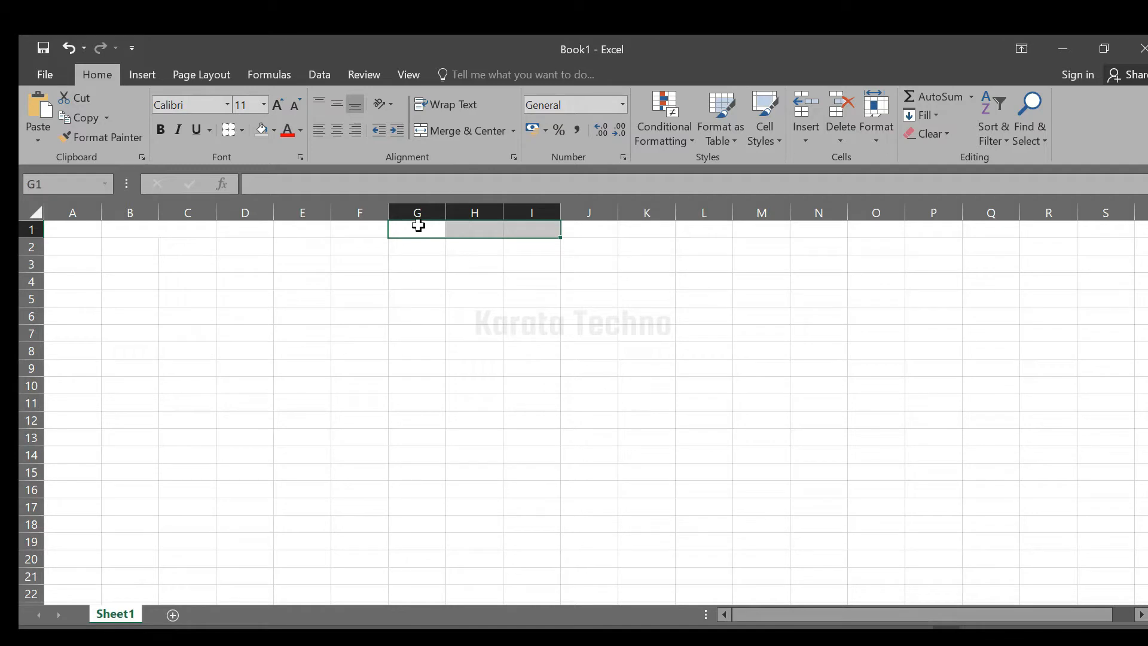
{"action": "left_click_drag", "start_coordinate": [418, 224], "coordinate": [514, 229]}
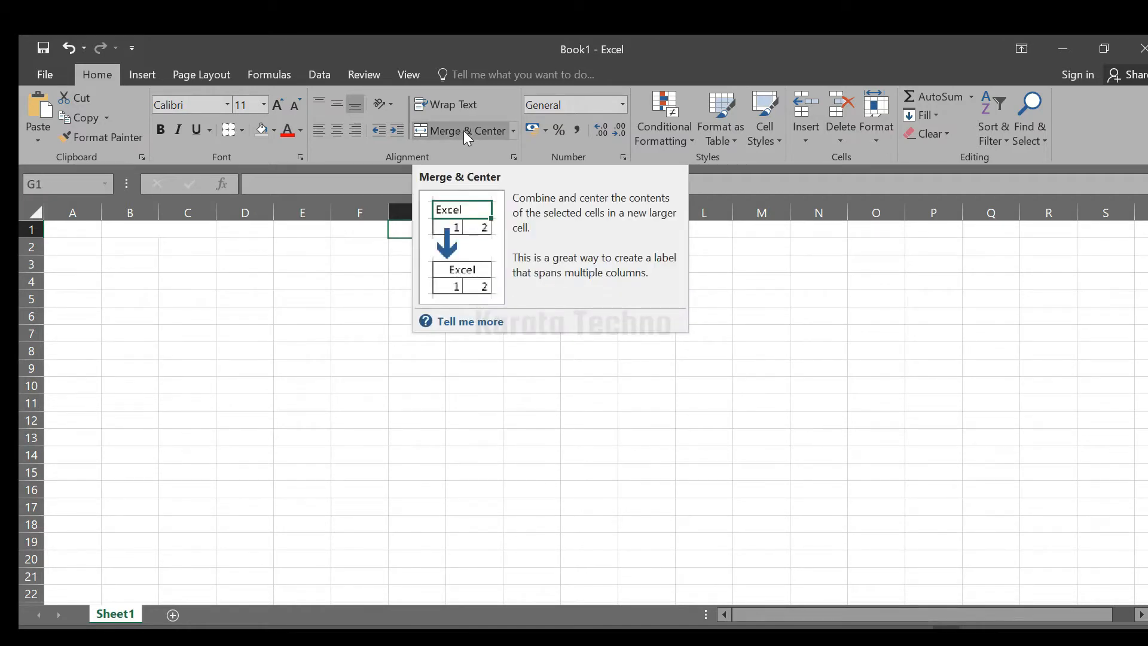
{"action": "left_click", "coordinate": [464, 131]}
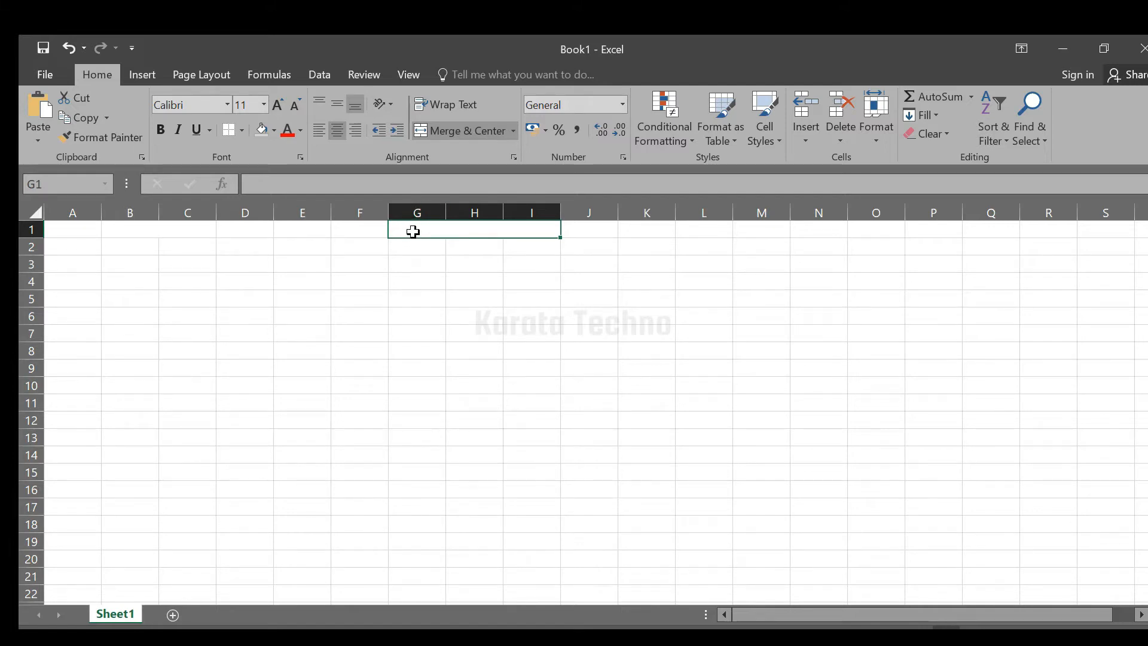
- Enter the heading "Nama Lengkap" in the merged cell B1:C1
{"action": "left_click", "coordinate": [161, 229]}
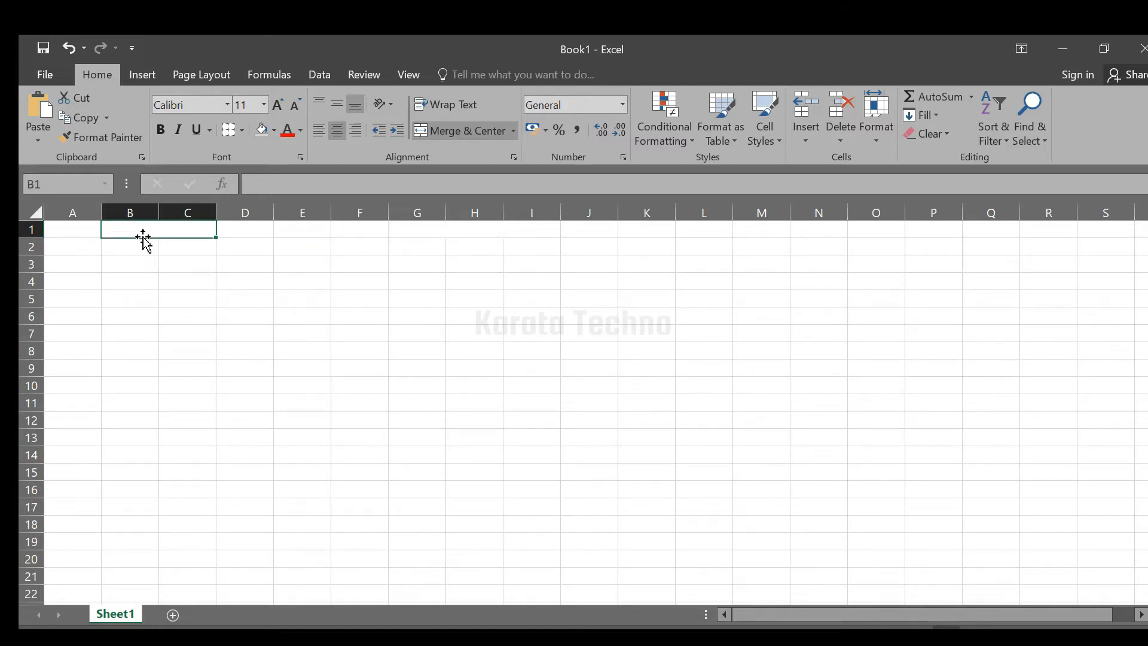
{"action": "type", "text": "Nama"}
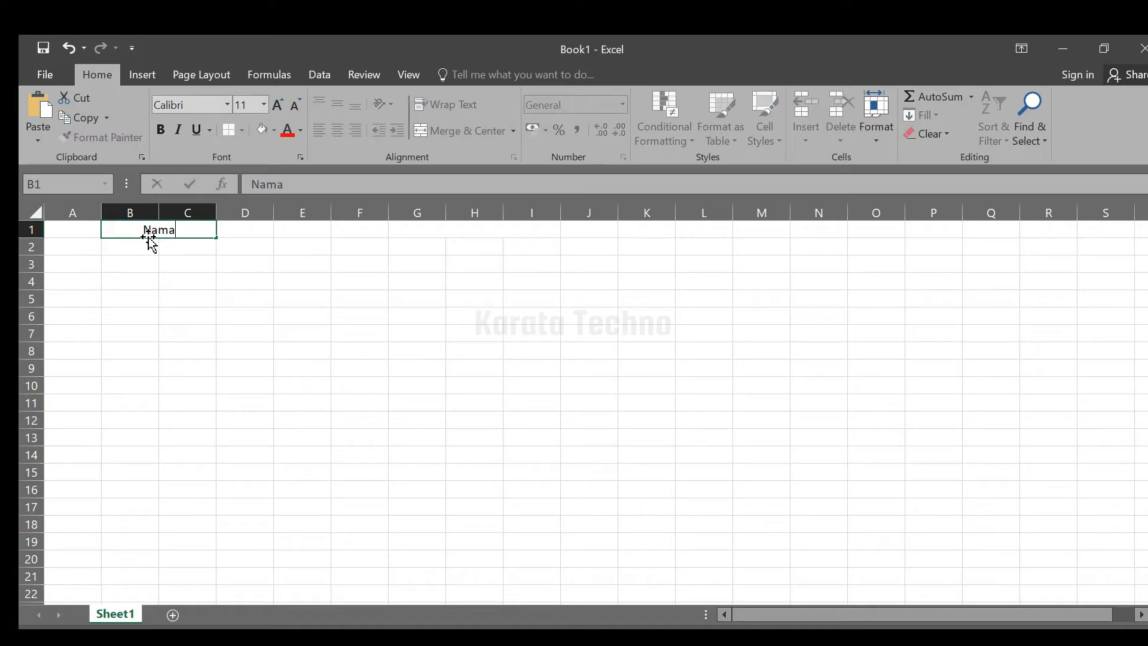
{"action": "type", "text": " Lengkap"}
{"action": "left_click", "coordinate": [167, 333]}
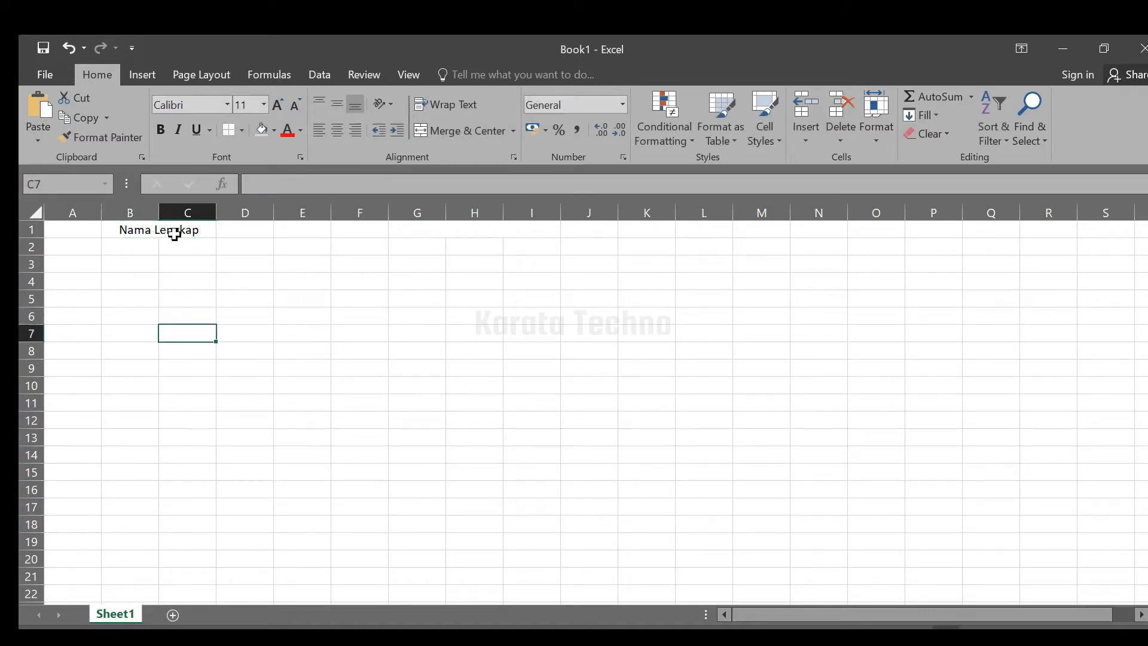
{"action": "left_click", "coordinate": [171, 229]}
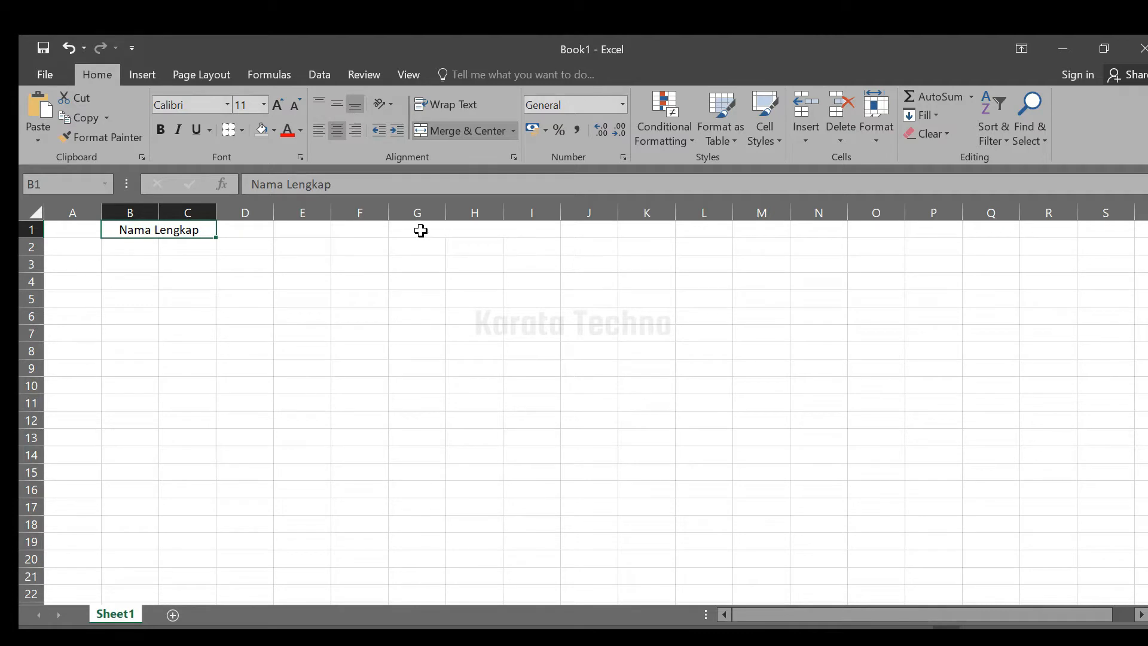
- Enter the heading "Alamat Lengkap" in the merged cell G1:I1
{"action": "left_click_drag", "start_coordinate": [418, 230], "coordinate": [531, 229]}
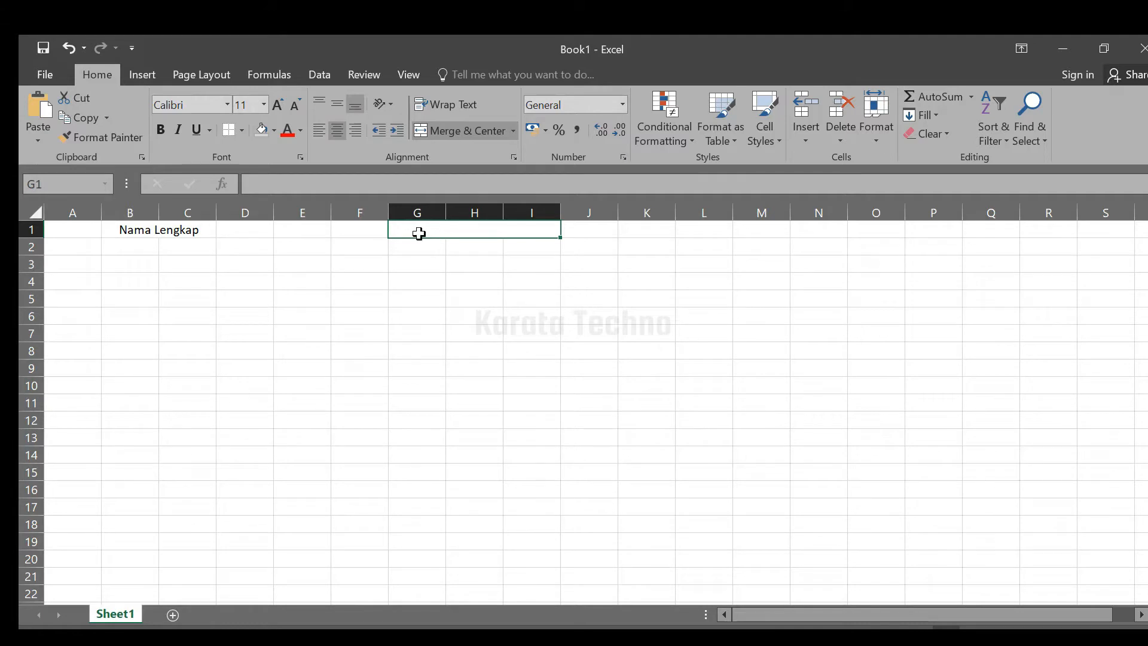
{"action": "type", "text": "Al"}
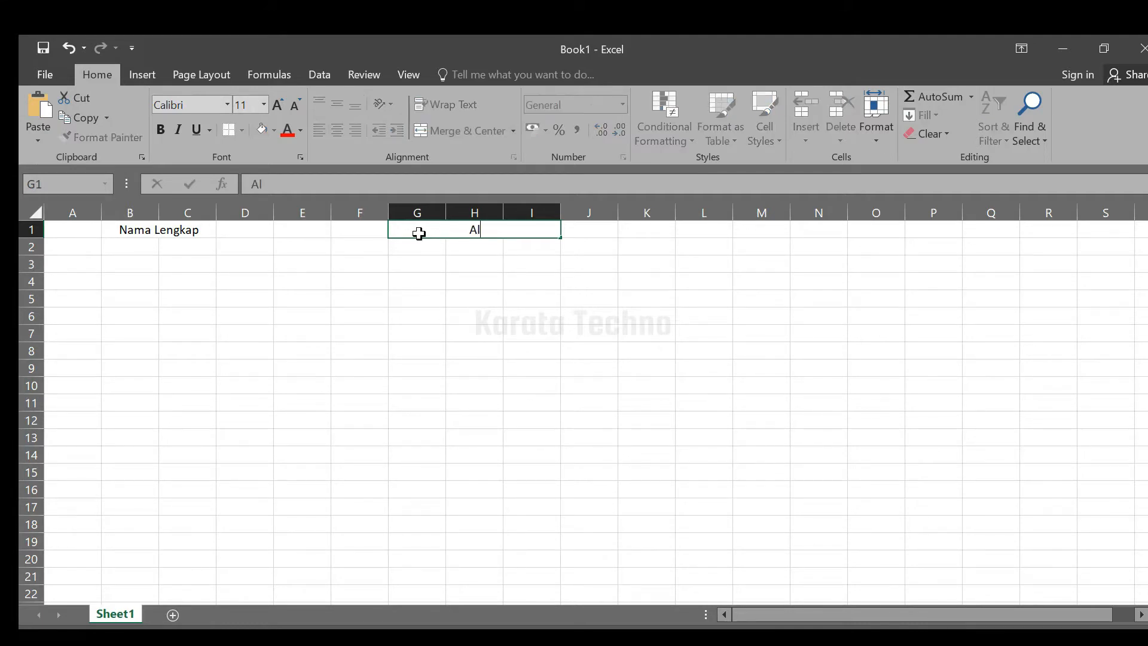
{"action": "type", "text": "amat Lengkap"}
{"action": "left_click", "coordinate": [466, 302]}
- Try left and right alignment on the "Alamat Lengkap" heading and return it to centered alignment
{"action": "left_click", "coordinate": [454, 229]}
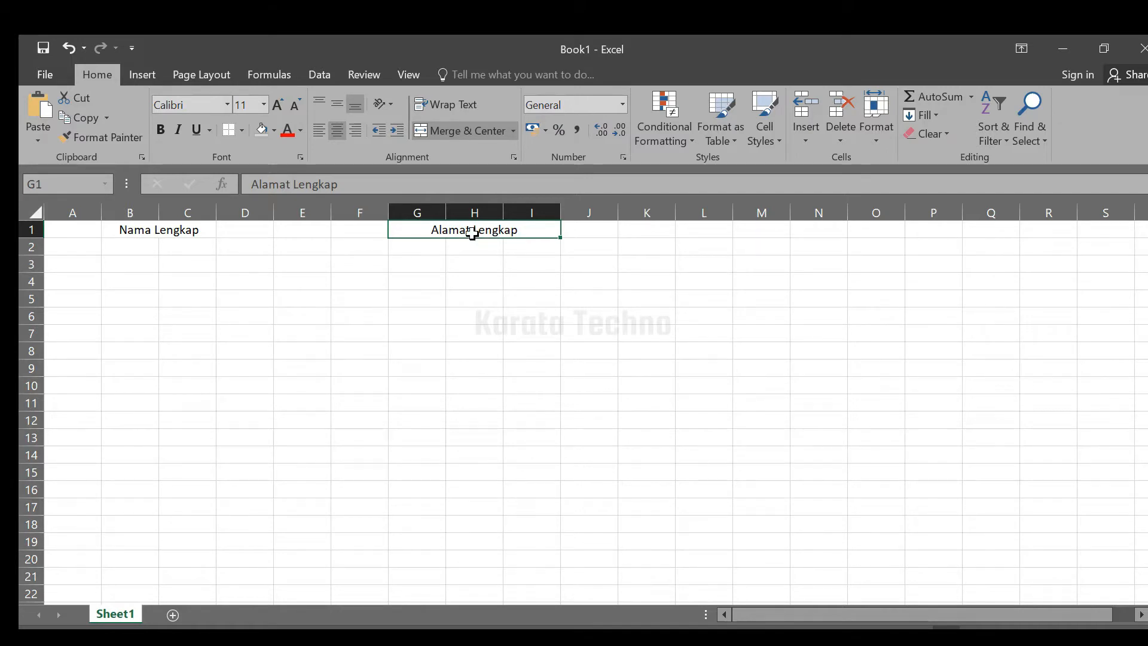
{"action": "left_click", "coordinate": [318, 132]}
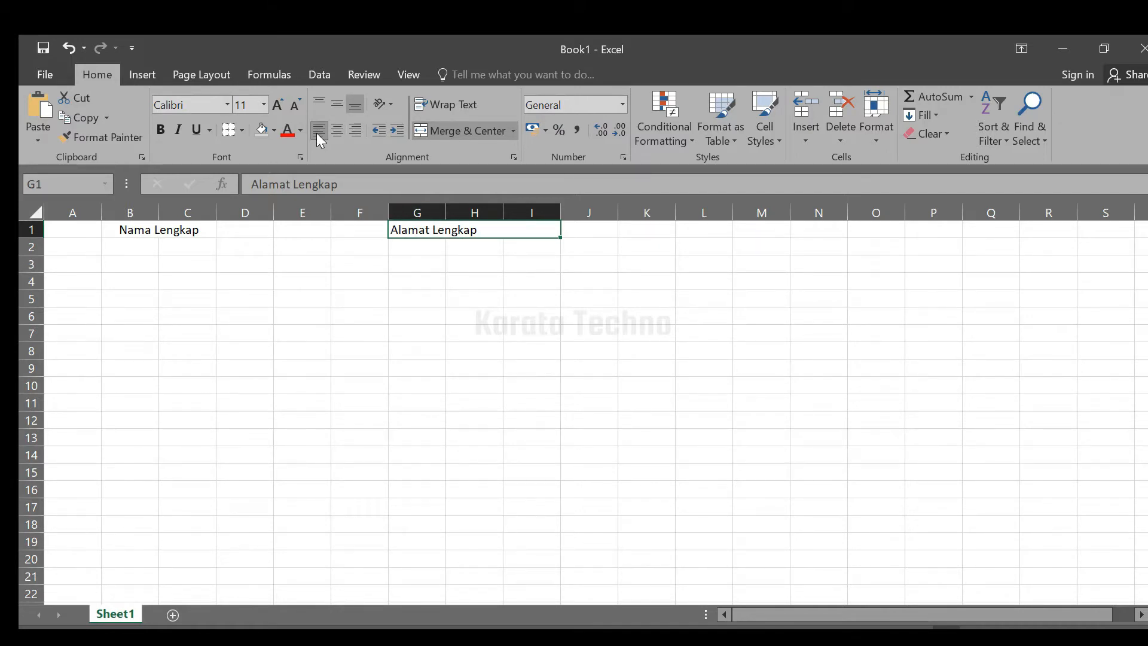
{"action": "left_click", "coordinate": [336, 131]}
{"action": "left_click", "coordinate": [350, 132]}
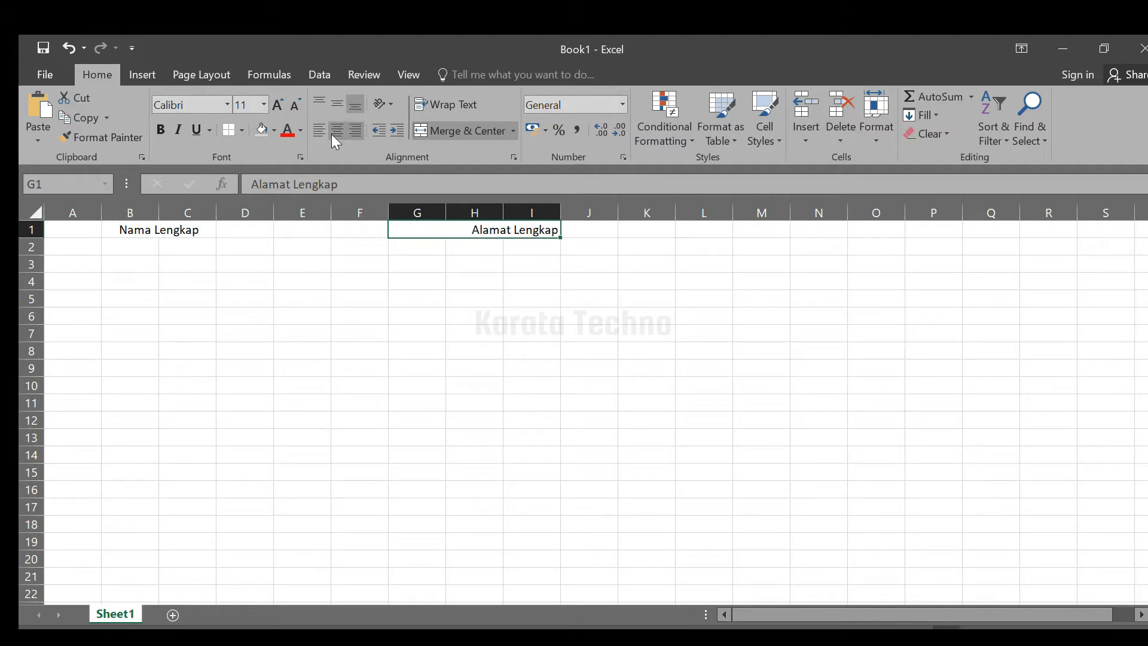
{"action": "left_click", "coordinate": [331, 134]}
{"action": "left_click", "coordinate": [319, 133]}
{"action": "left_click", "coordinate": [338, 132]}
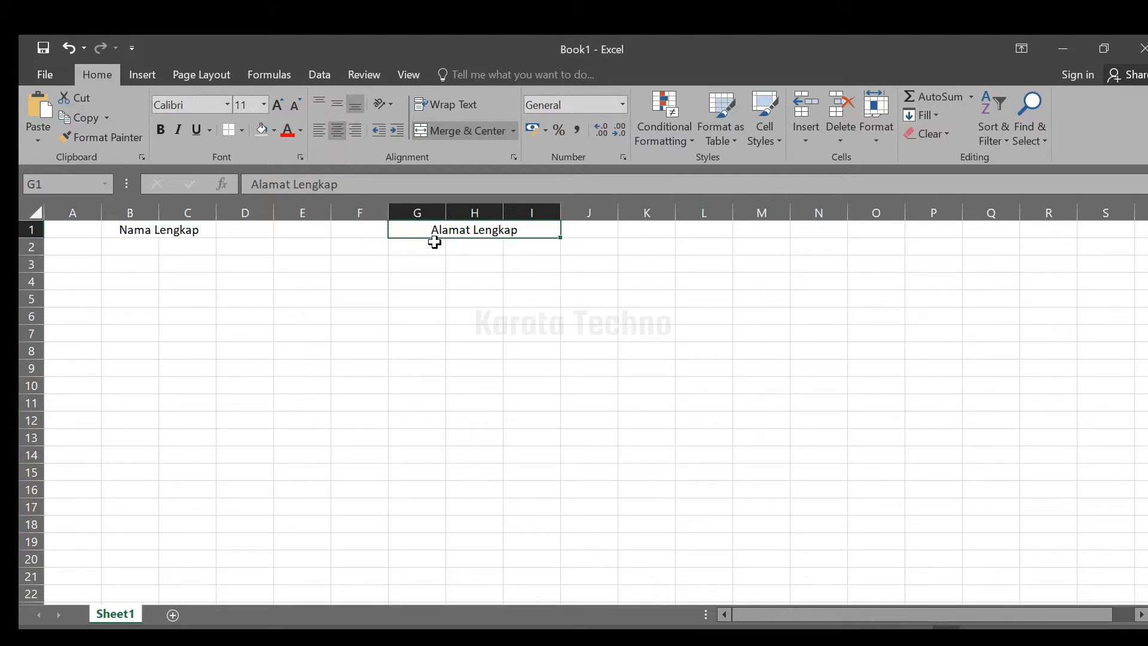
{"action": "left_click", "coordinate": [408, 284]}
{"action": "left_click", "coordinate": [430, 262]}
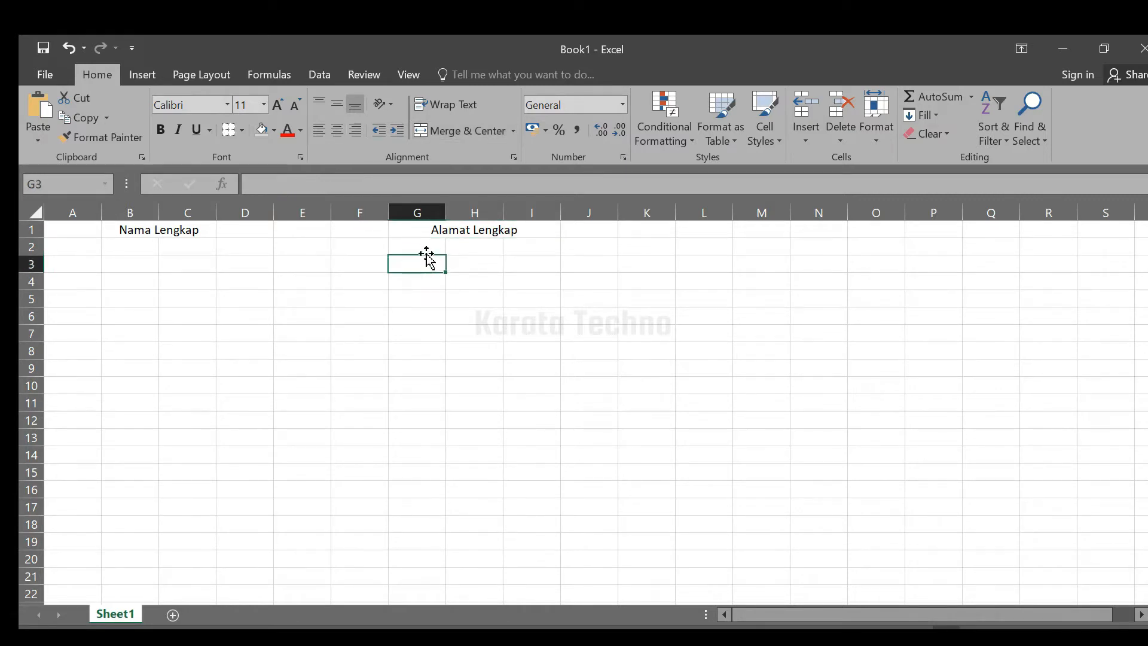
{"action": "left_click", "coordinate": [426, 247]}
{"action": "left_click", "coordinate": [455, 283]}
{"action": "left_click", "coordinate": [452, 249]}
{"action": "left_click", "coordinate": [407, 251]}
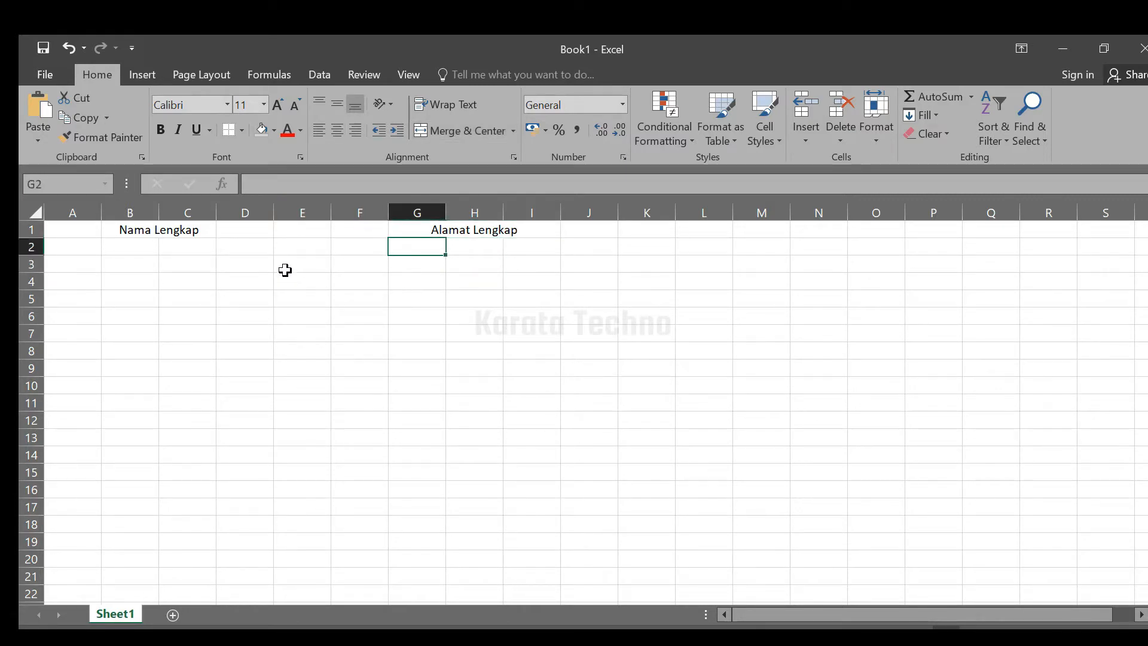
{"action": "left_click", "coordinate": [134, 229]}
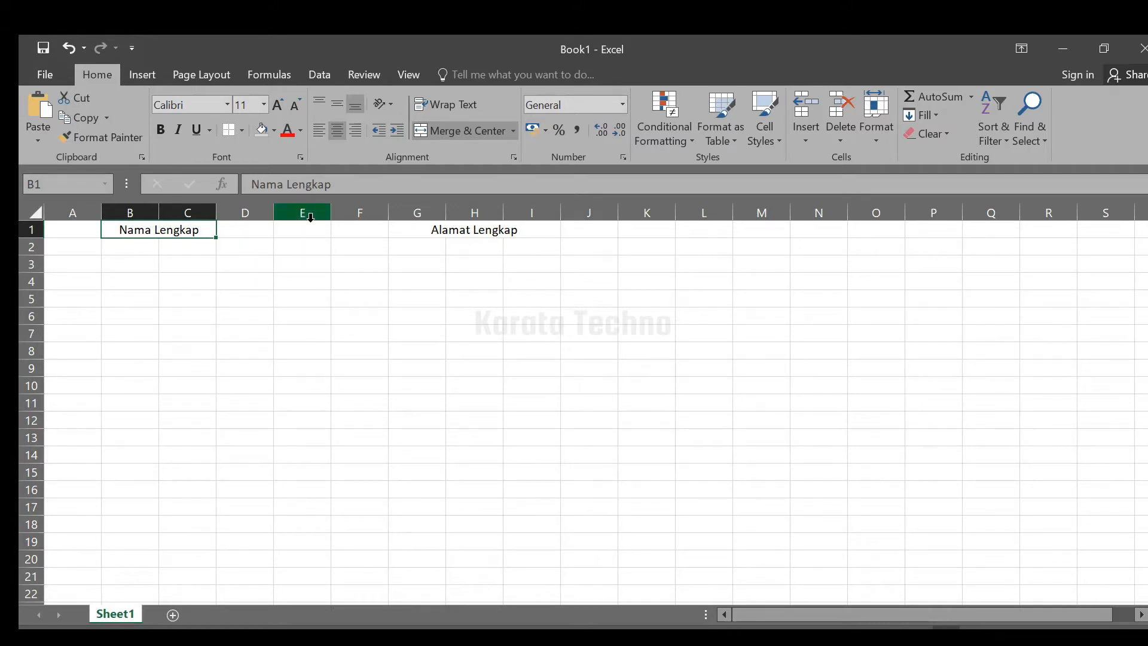
{"action": "left_click", "coordinate": [303, 246]}
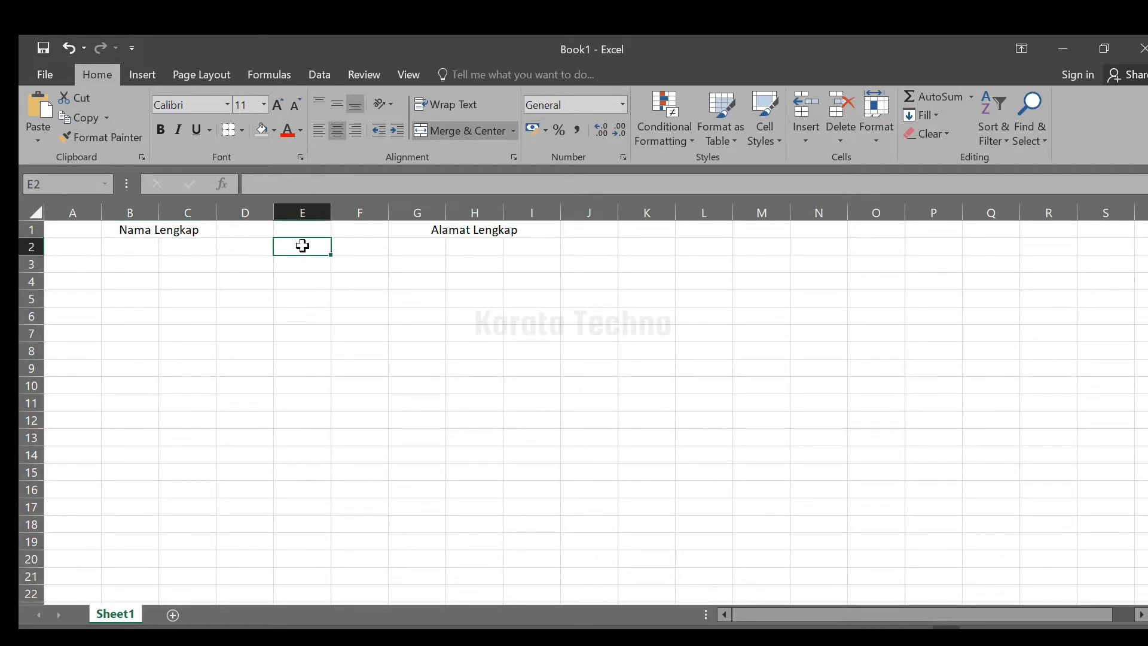
{"action": "left_click_drag", "start_coordinate": [302, 246], "coordinate": [299, 269]}
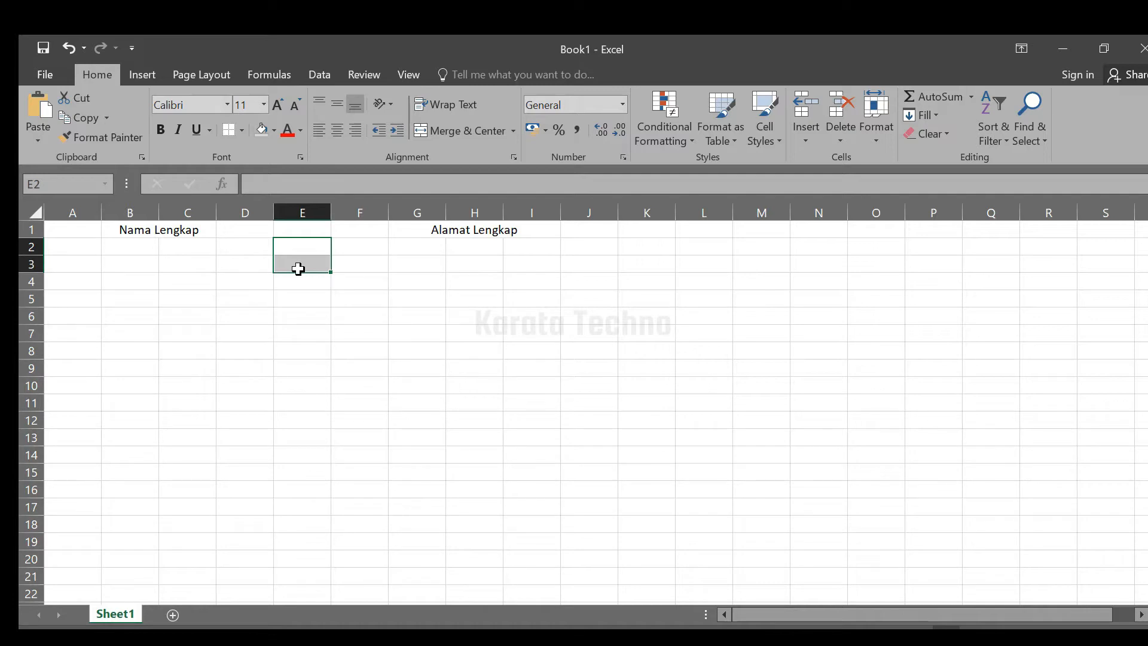
{"action": "left_click", "coordinate": [299, 246]}
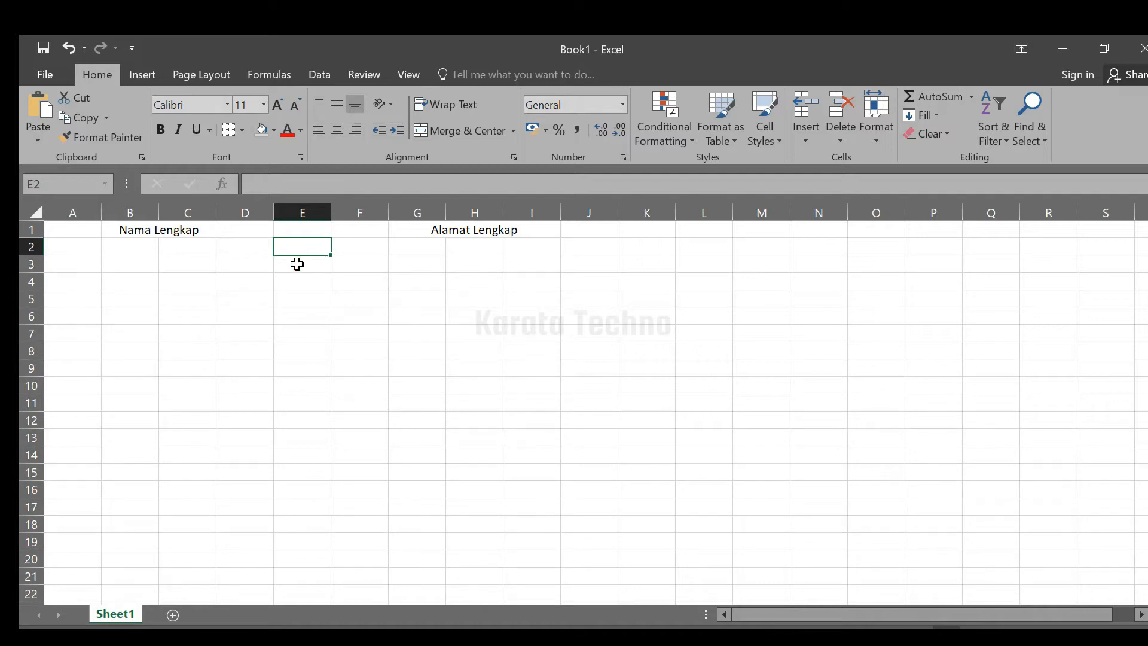
{"action": "left_click_drag", "start_coordinate": [297, 263], "coordinate": [297, 245]}
{"action": "left_click", "coordinate": [297, 246]}
{"action": "left_click", "coordinate": [298, 261]}
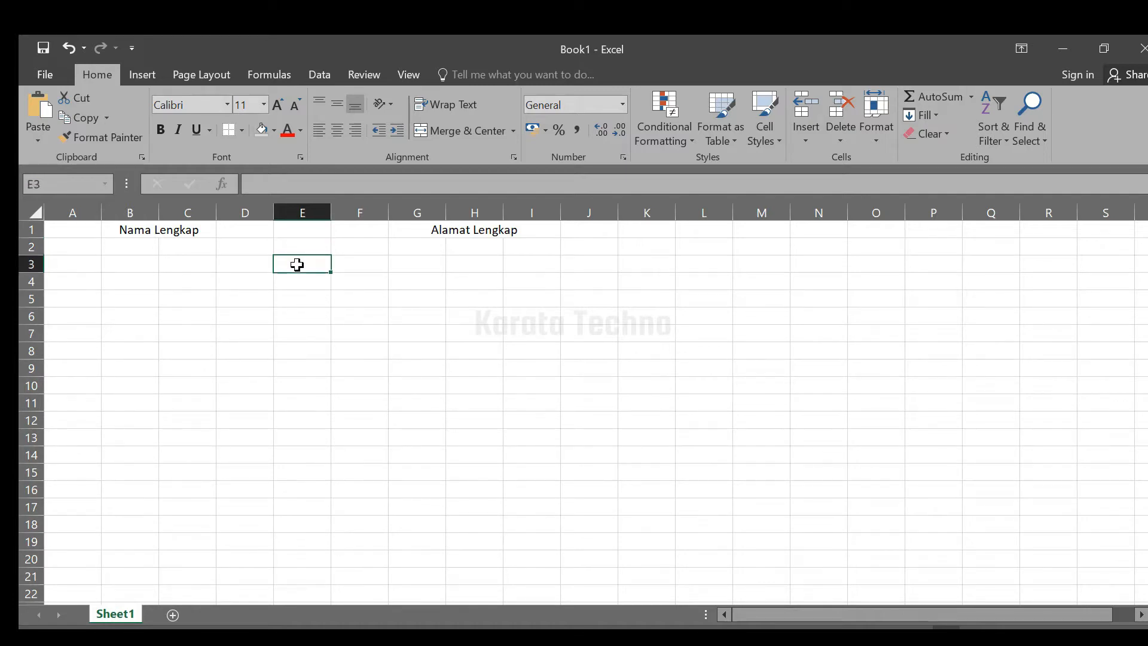
{"action": "left_click", "coordinate": [297, 246]}
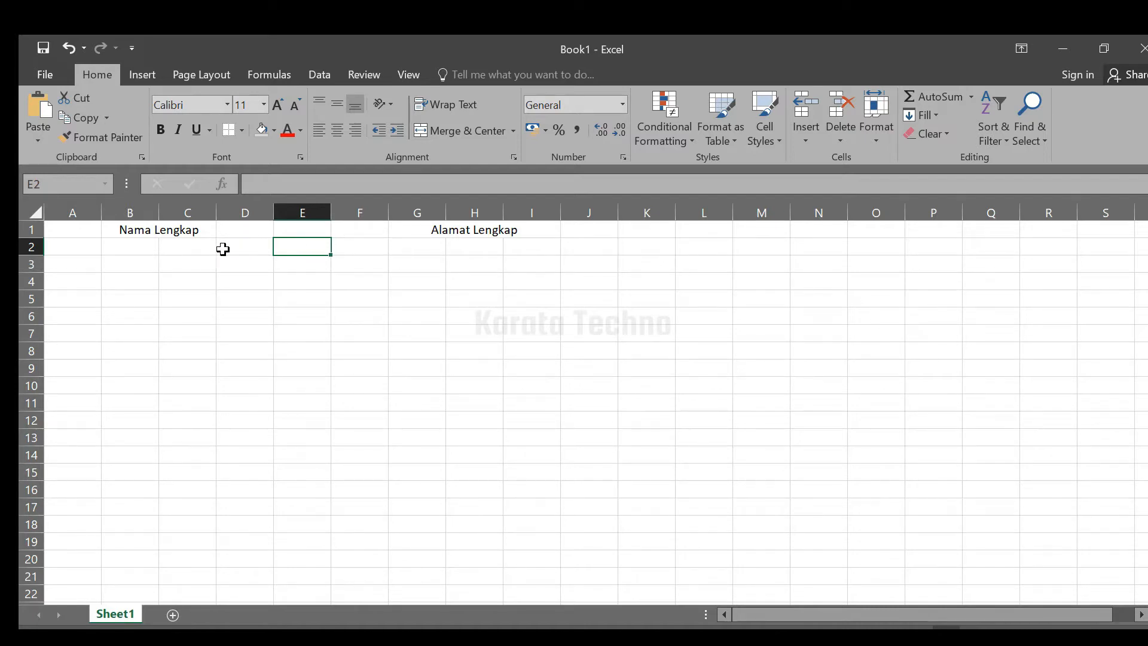
- Merge and center the vertically adjacent cells E2 and E3 into a single cell
{"action": "left_click_drag", "start_coordinate": [303, 248], "coordinate": [303, 264]}
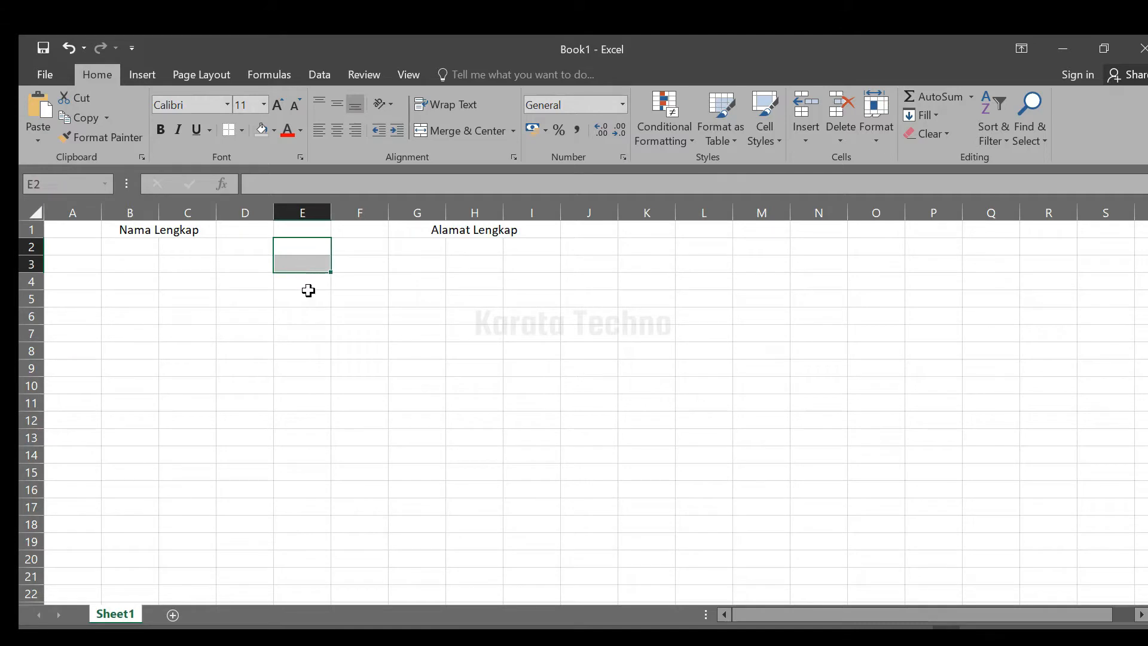
{"action": "left_click", "coordinate": [465, 131]}
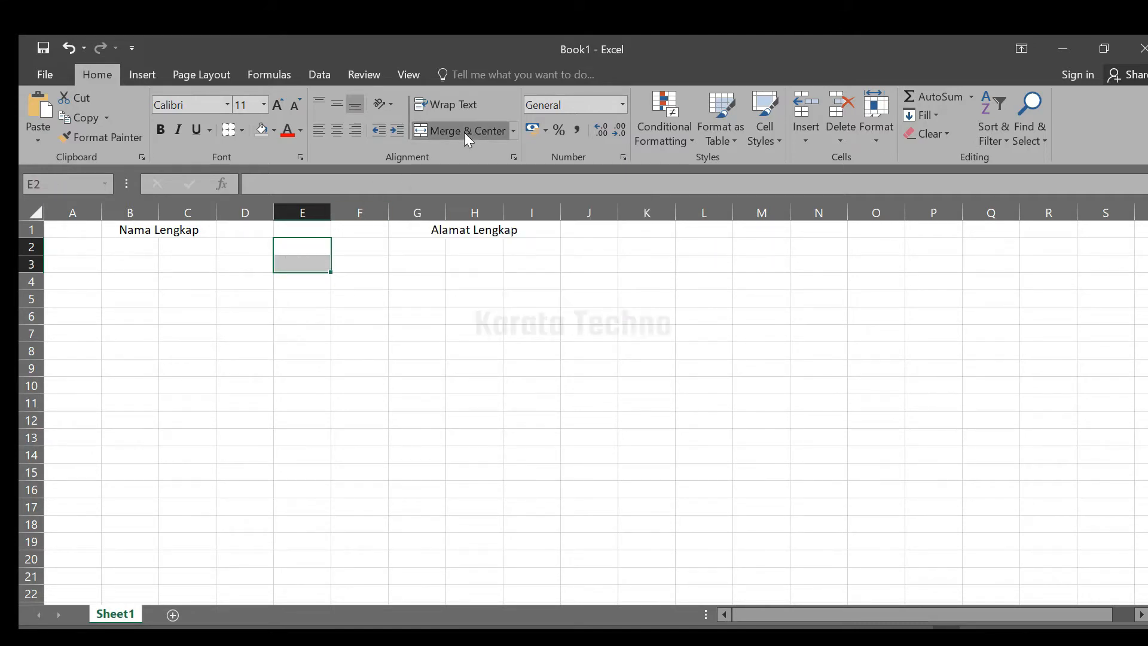
{"action": "left_click", "coordinate": [333, 328]}
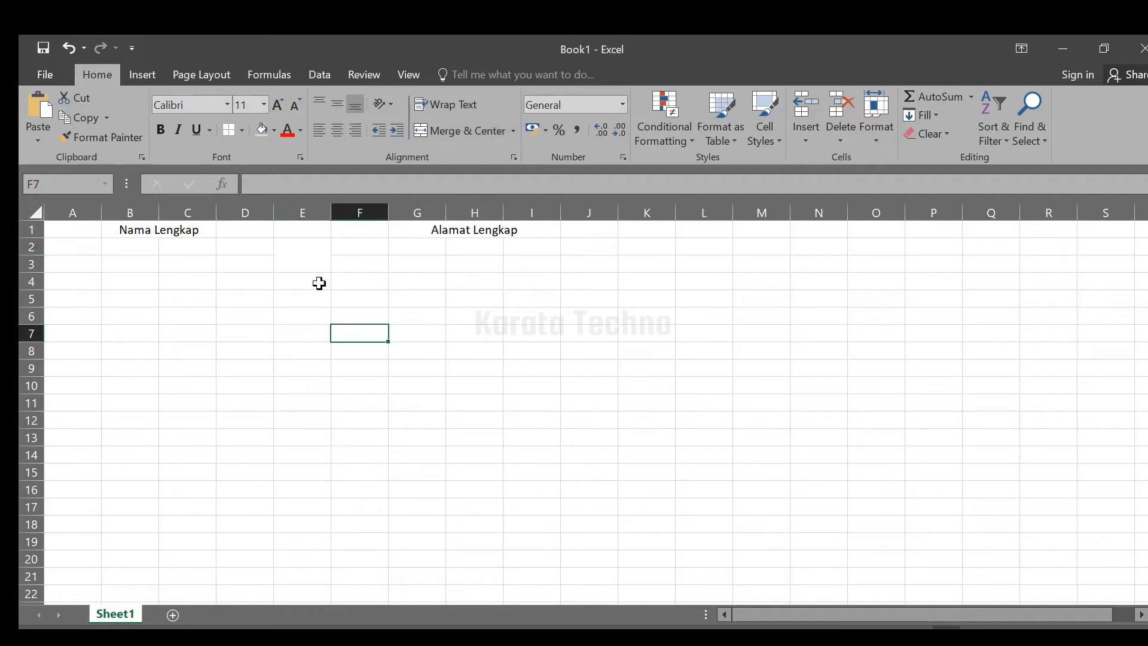
{"action": "left_click", "coordinate": [300, 249]}
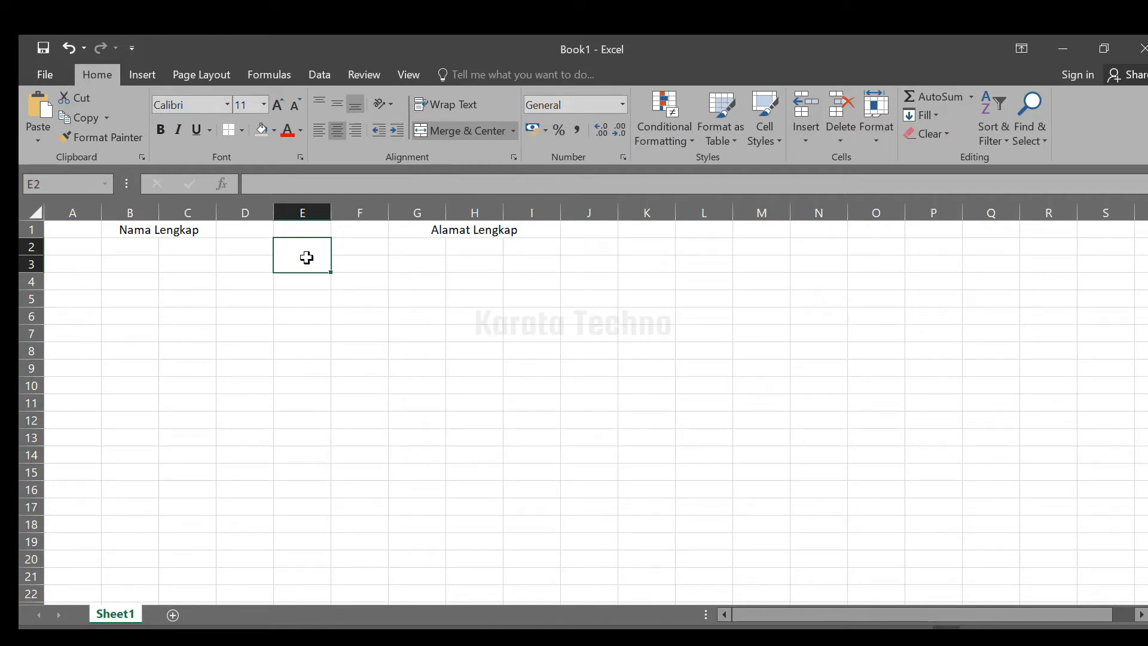
- Unmerge the merged cell E2:E3 back into two separate cells
{"action": "left_click", "coordinate": [251, 461]}
{"action": "left_click", "coordinate": [299, 292]}
{"action": "left_click", "coordinate": [303, 253]}
{"action": "left_click", "coordinate": [472, 130]}
{"action": "left_click", "coordinate": [368, 264]}
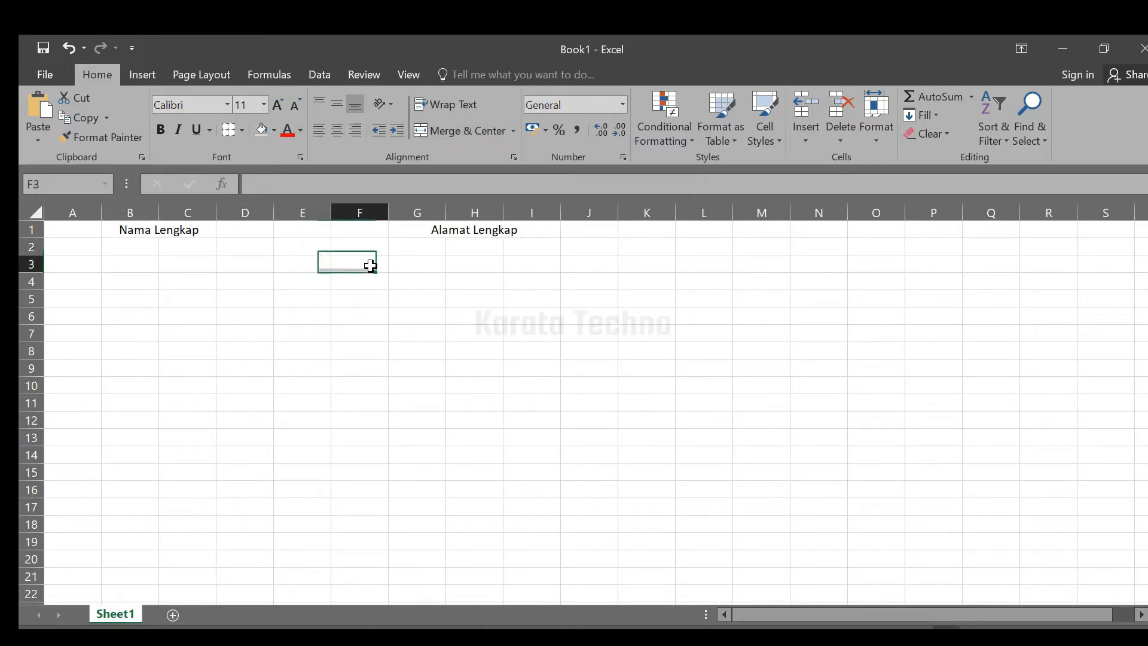
{"action": "left_click", "coordinate": [304, 261]}
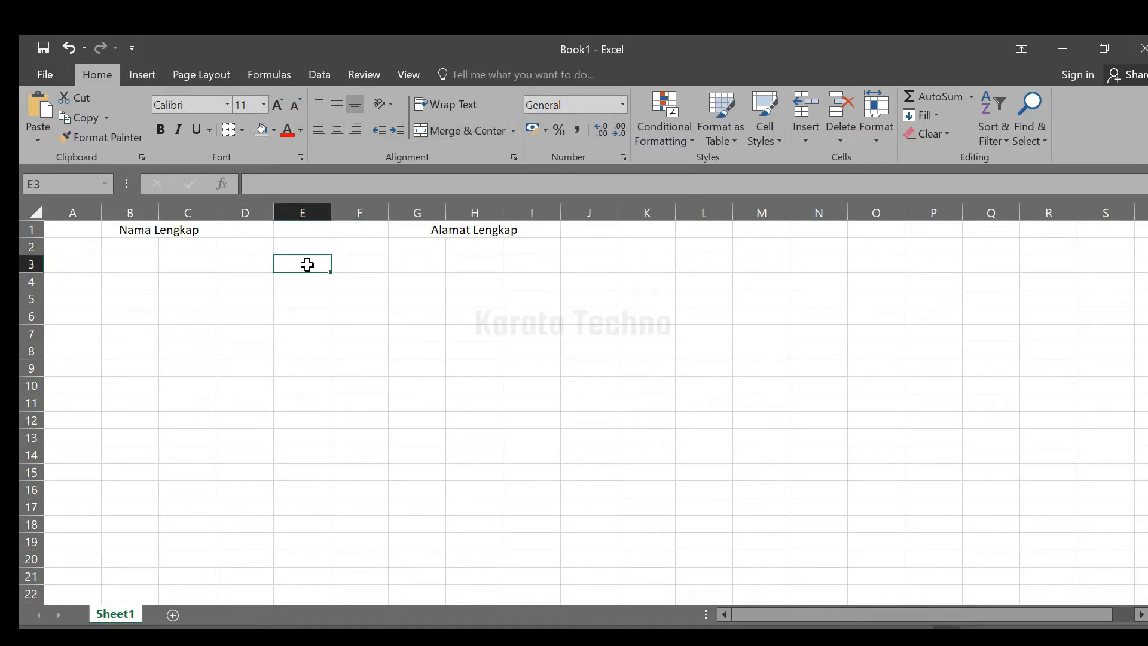
- Unmerge the "Nama Lengkap" heading cell B1:C1, then try auto-fitting column B and undo the width change
{"action": "left_click", "coordinate": [133, 228]}
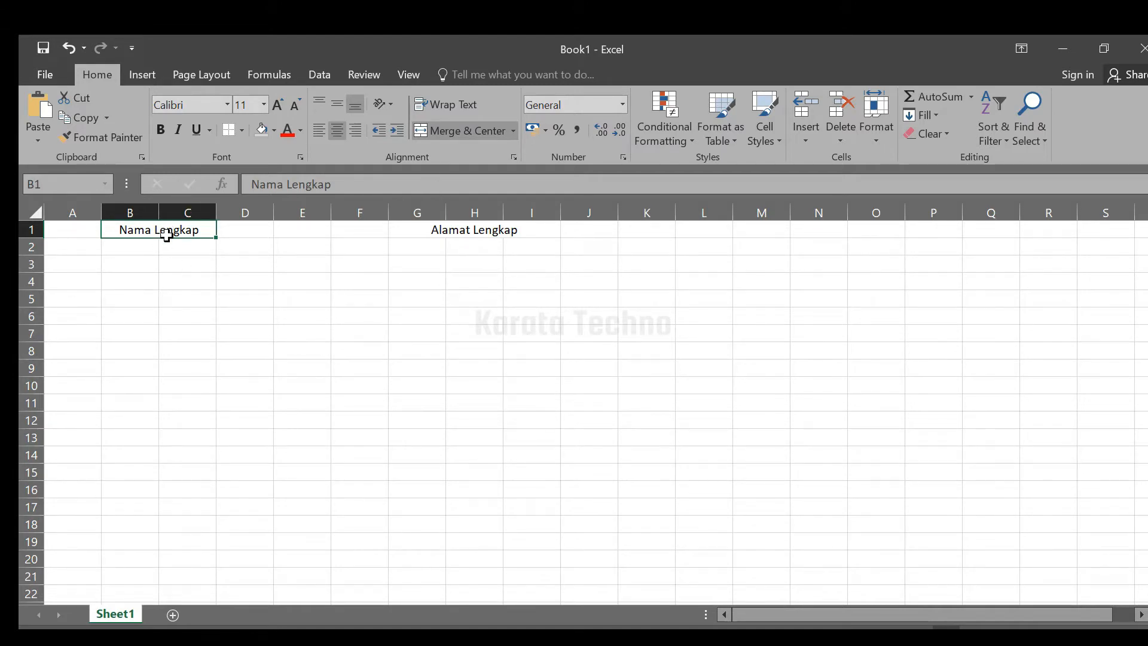
{"action": "left_click", "coordinate": [457, 131]}
{"action": "left_click", "coordinate": [237, 330]}
{"action": "left_click", "coordinate": [137, 229]}
{"action": "left_click", "coordinate": [164, 229]}
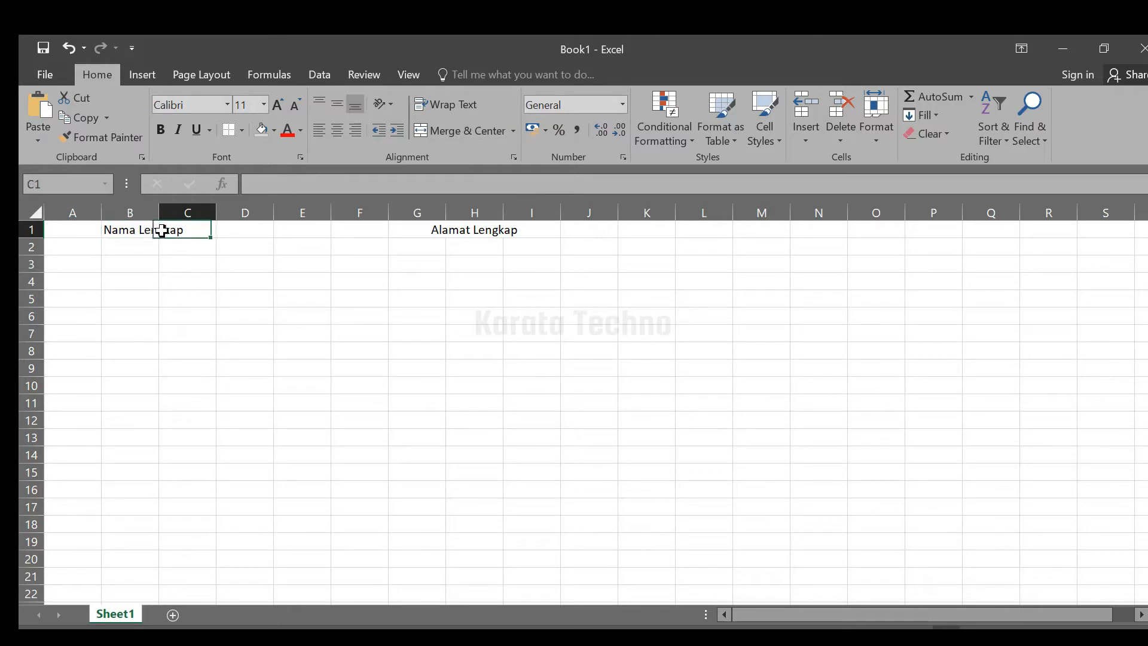
{"action": "double_click", "coordinate": [158, 213]}
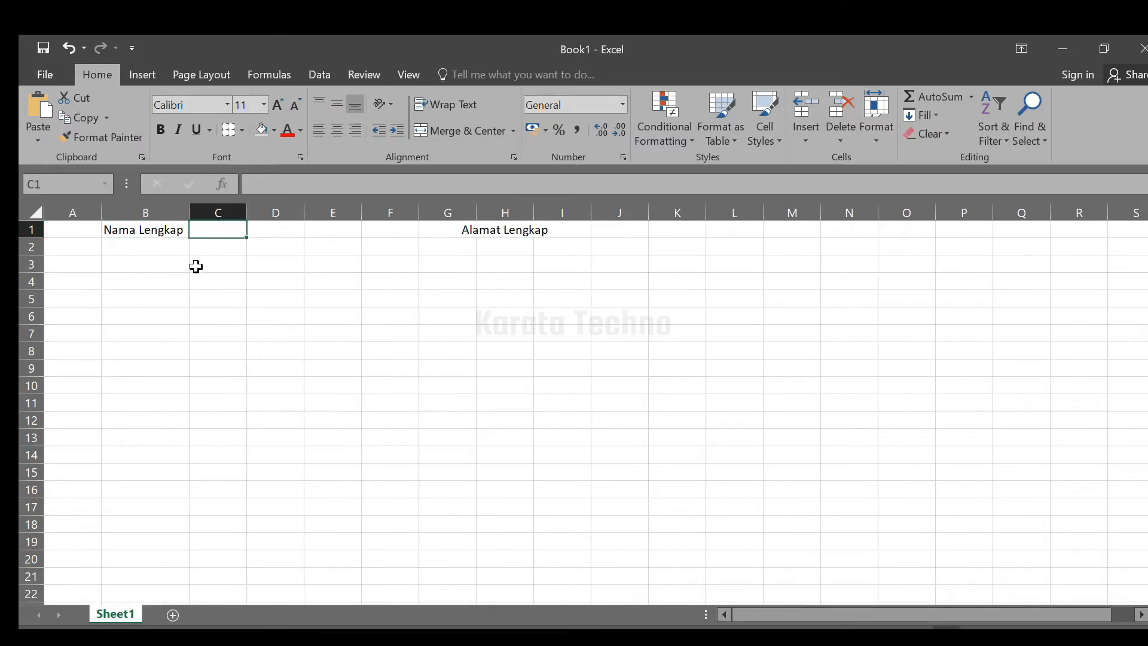
{"action": "key", "text": "ctrl+z"}
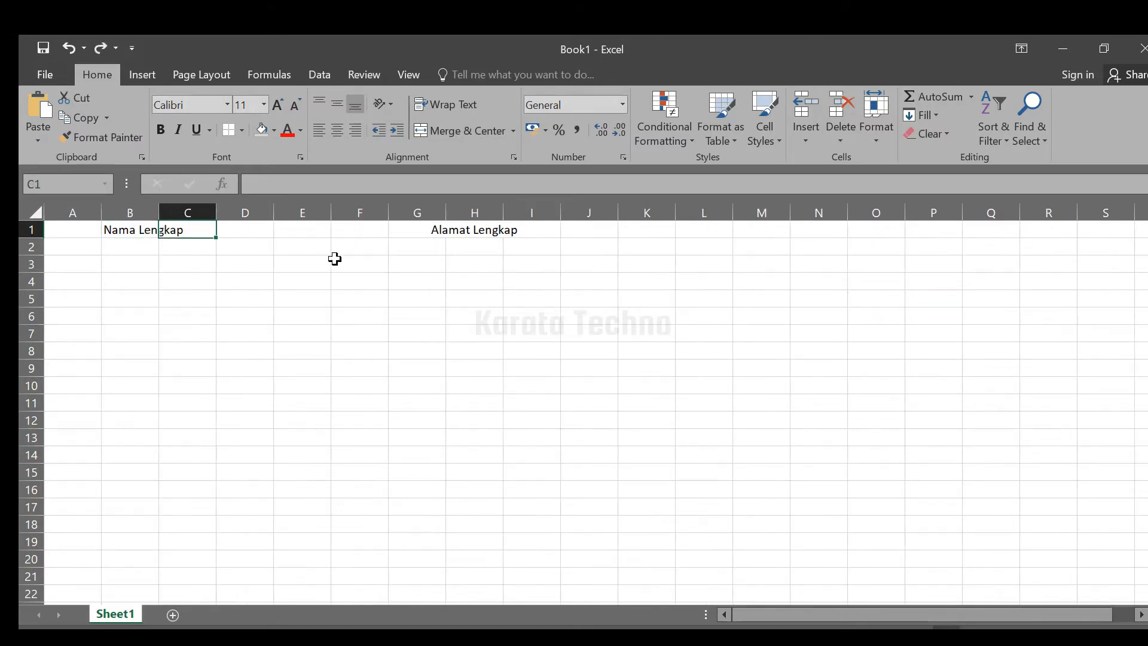
- Unmerge the "Alamat Lengkap" heading cell G1:I1 back into three separate cells
{"action": "left_click", "coordinate": [415, 232]}
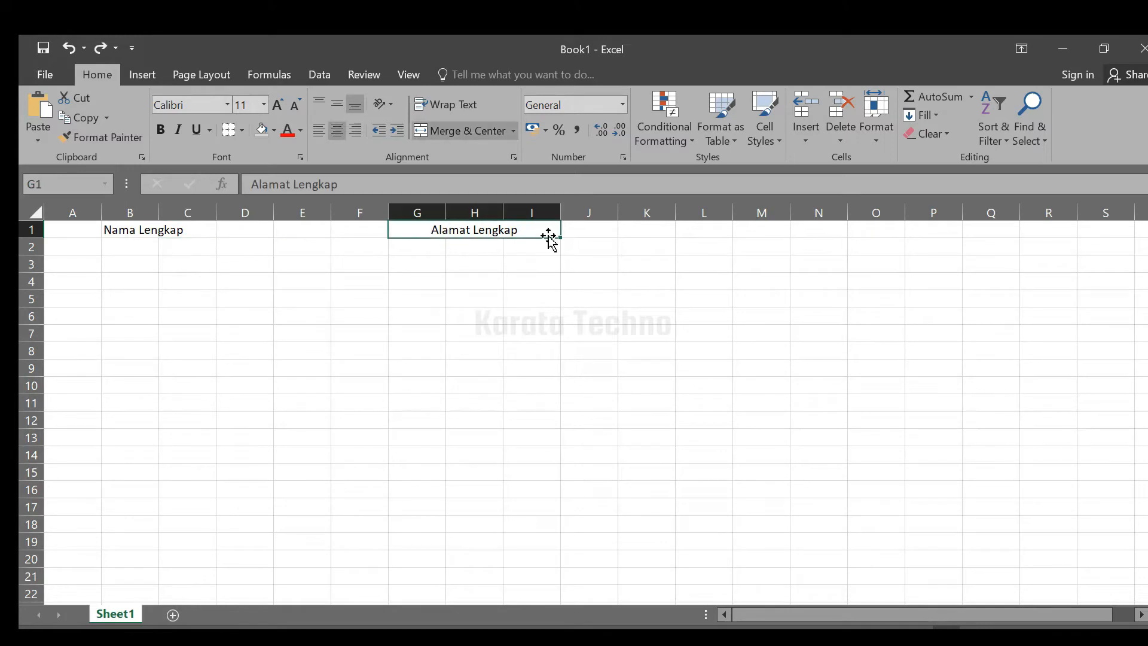
{"action": "left_click", "coordinate": [436, 273]}
{"action": "left_click", "coordinate": [424, 232]}
{"action": "left_click", "coordinate": [461, 130]}
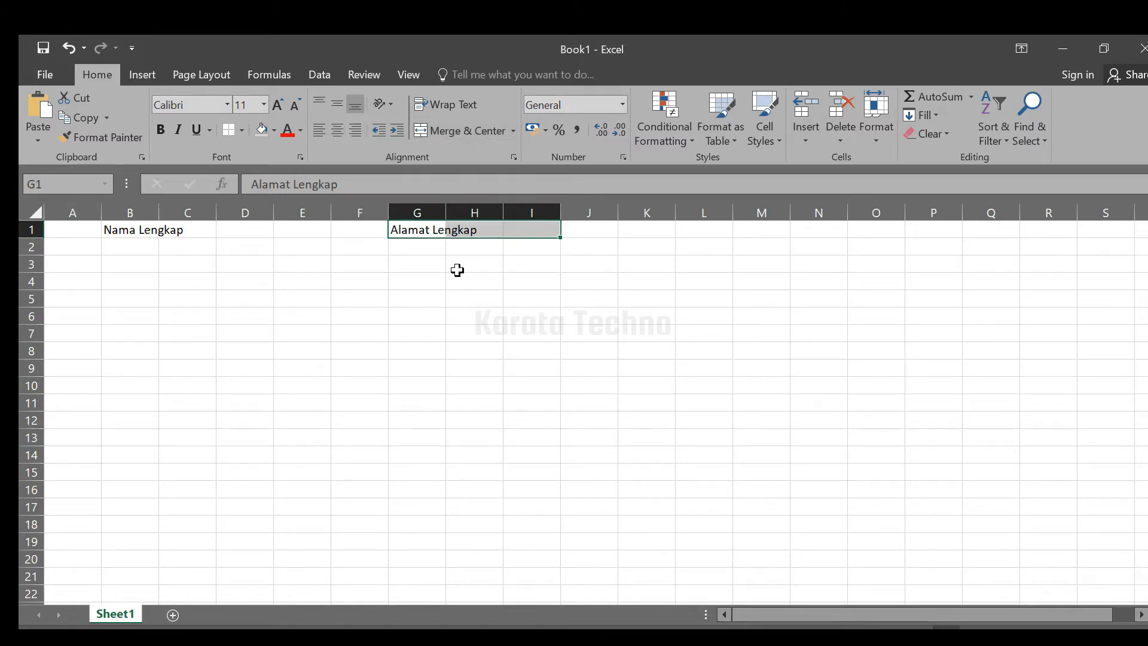
{"action": "left_click", "coordinate": [479, 231]}
{"action": "left_click", "coordinate": [522, 231]}
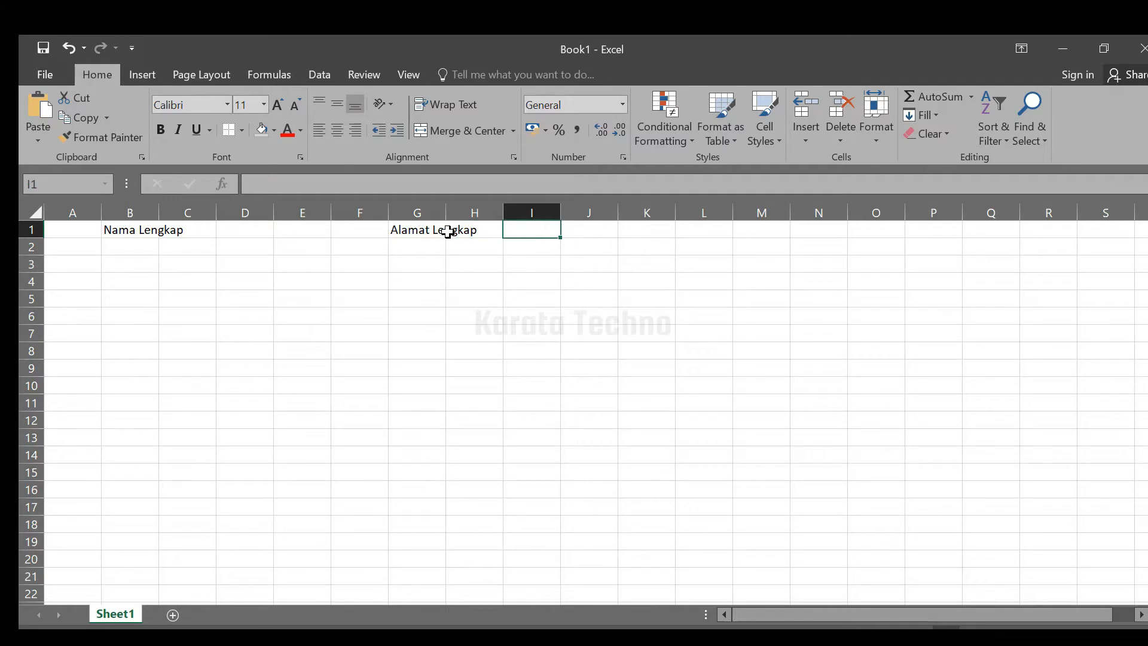
{"action": "left_click", "coordinate": [417, 227]}
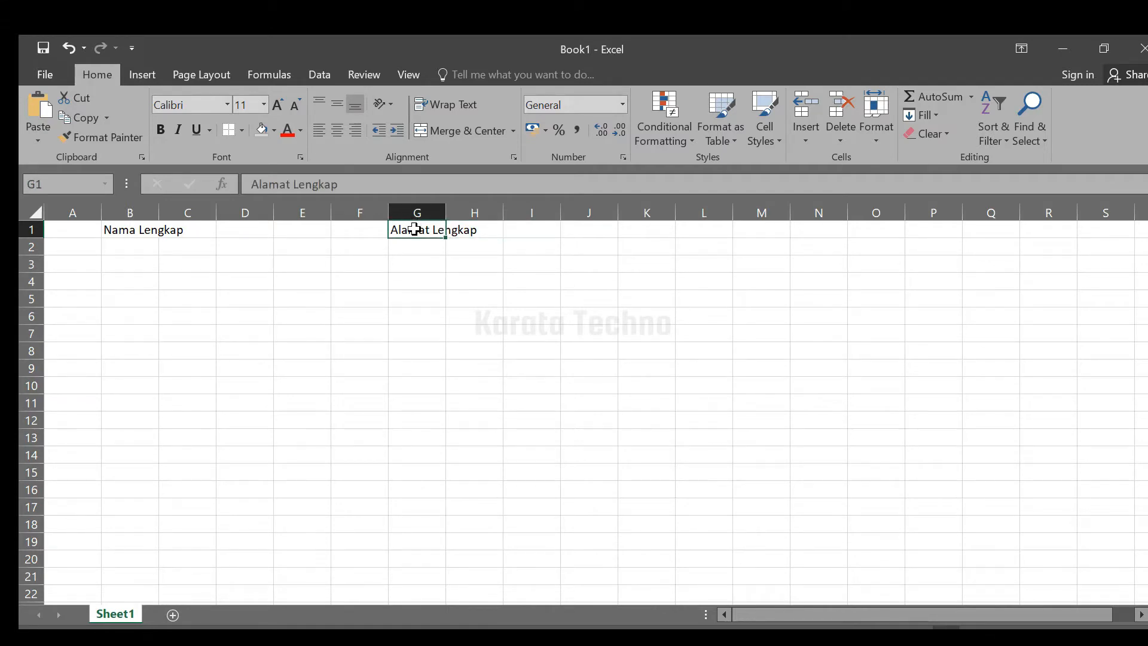
- Undo the unmerging of G1:I1, B1:C1 and E2:E3
{"action": "key", "text": "ctrl+z"}
{"action": "key", "text": "ctrl+z"}
{"action": "key", "text": "ctrl+z"}
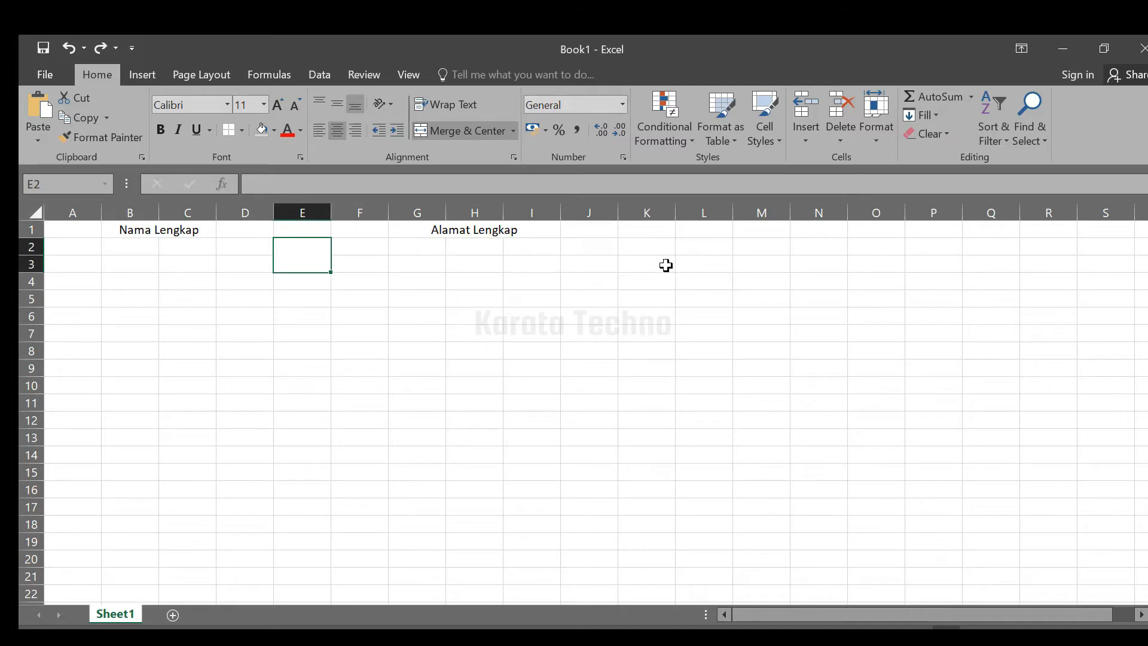
- Merge and center cells K2 through K10 vertically and enter the sample text "efefefef" in the merged cell
{"action": "left_click", "coordinate": [643, 249]}
{"action": "left_click_drag", "start_coordinate": [642, 250], "coordinate": [651, 384]}
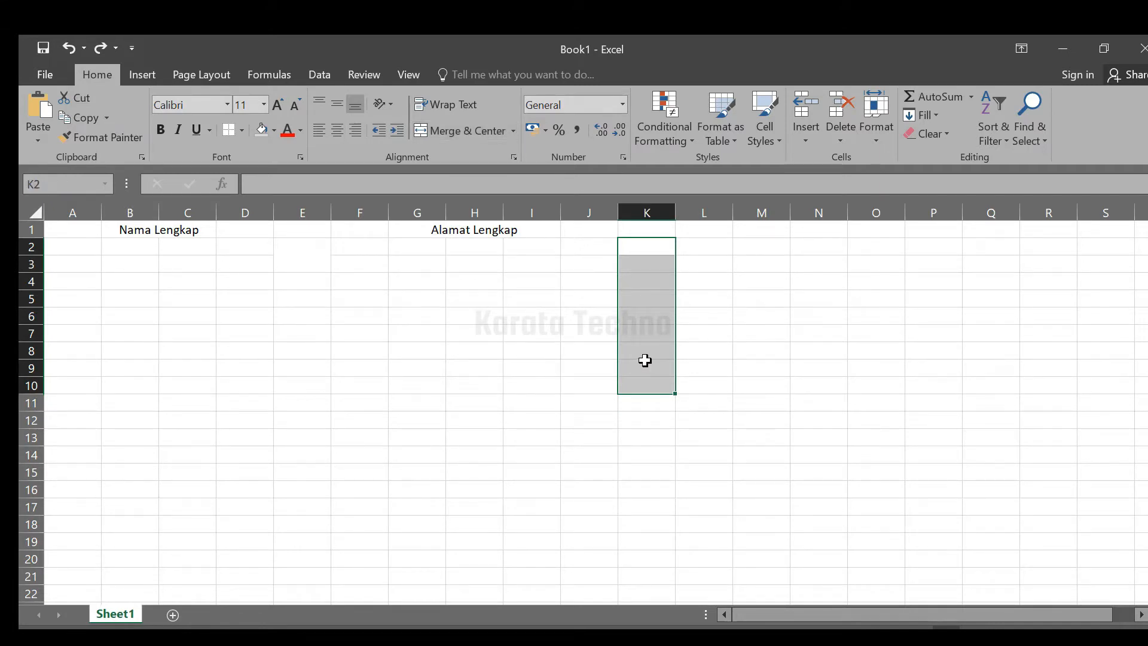
{"action": "left_click_drag", "start_coordinate": [651, 249], "coordinate": [657, 383]}
{"action": "left_click", "coordinate": [452, 131]}
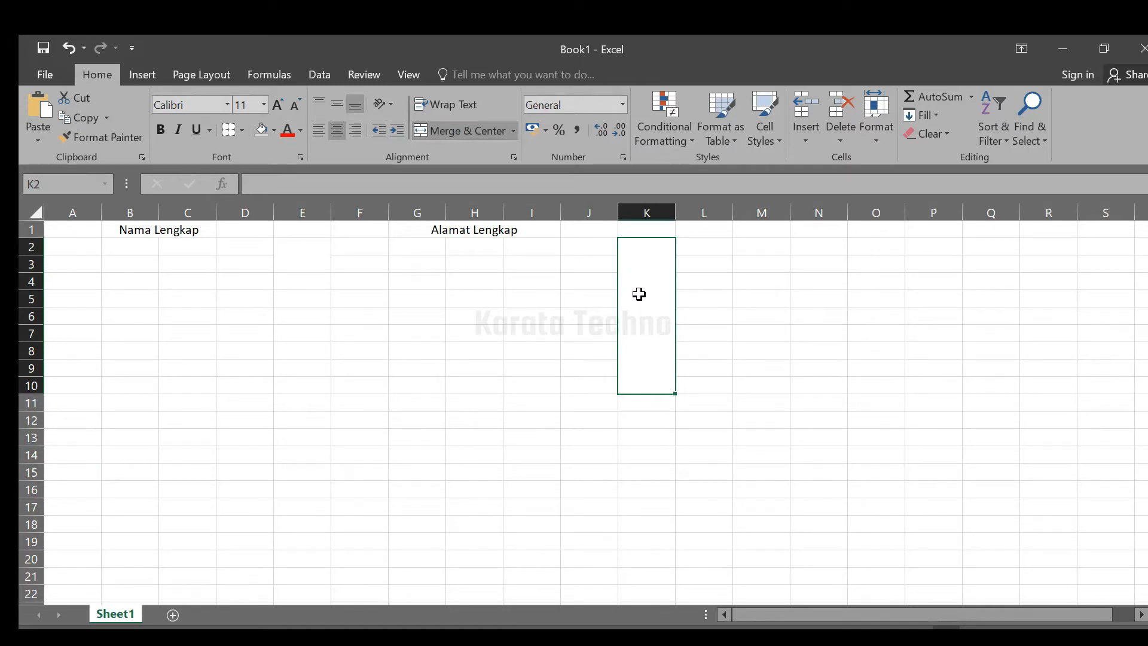
{"action": "type", "text": "efefefef"}
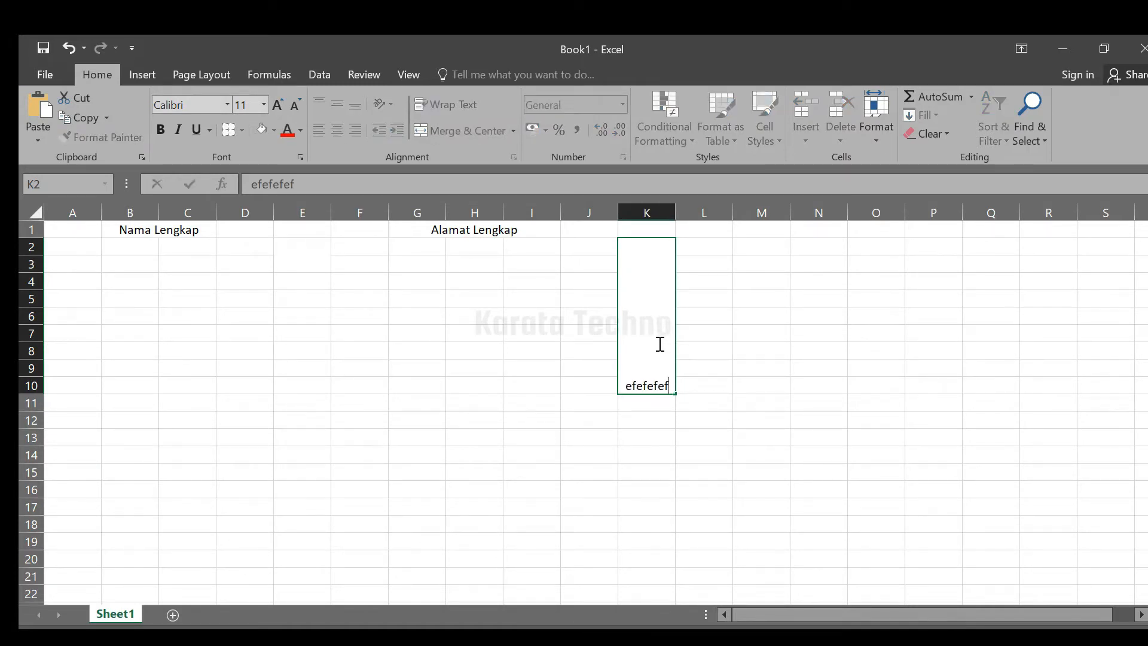
{"action": "left_click", "coordinate": [740, 308]}
- Try top alignment on the "efefefef" text in K2:K10, then center it both vertically and horizontally
{"action": "left_click", "coordinate": [646, 315]}
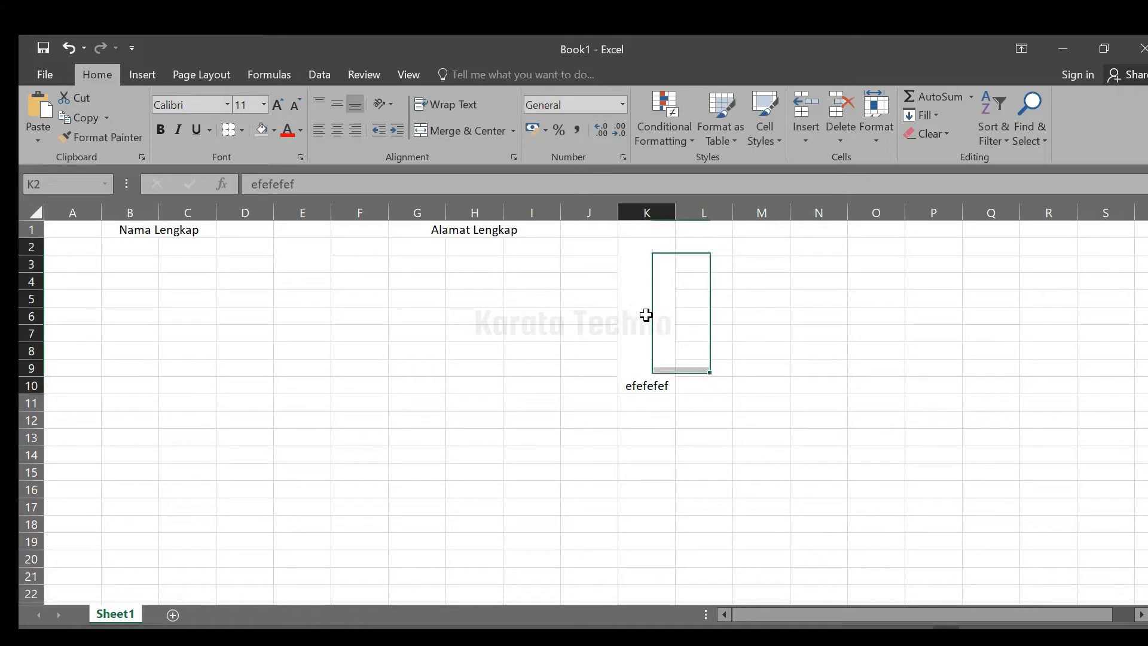
{"action": "left_click", "coordinate": [339, 107]}
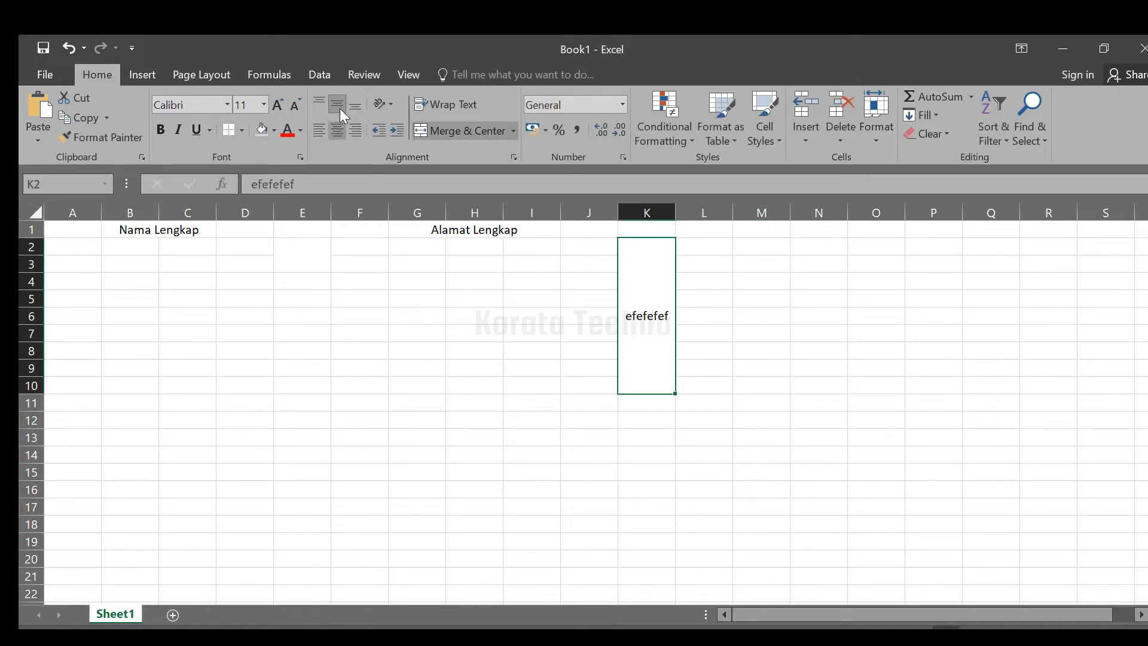
{"action": "left_click", "coordinate": [318, 103]}
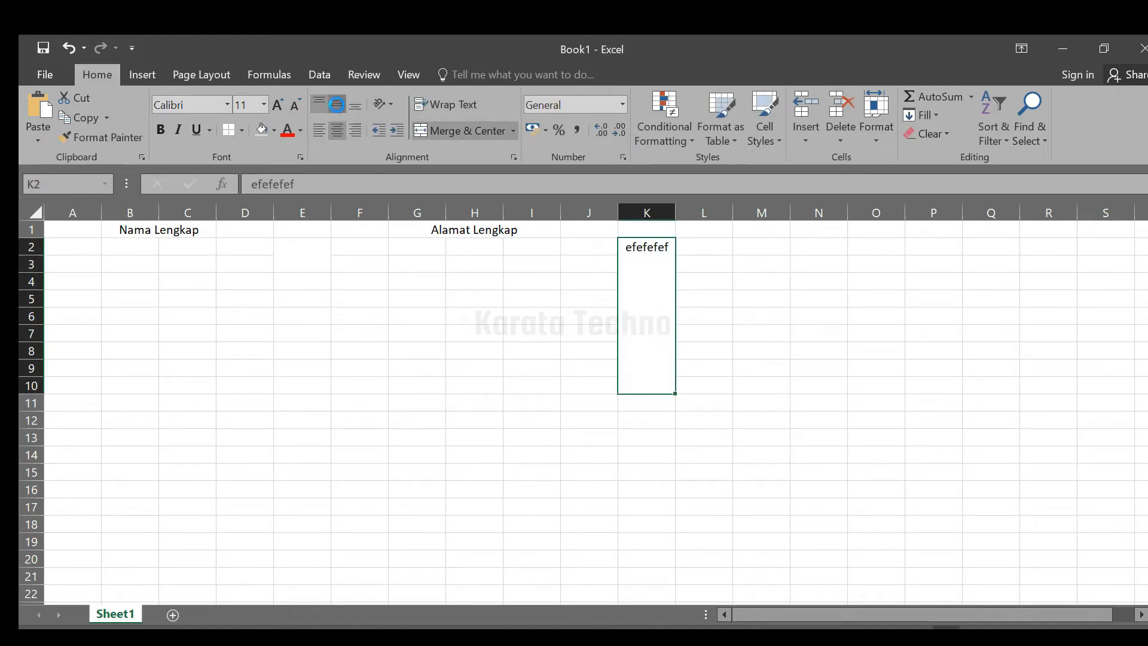
{"action": "left_click", "coordinate": [337, 104]}
{"action": "left_click", "coordinate": [337, 130]}
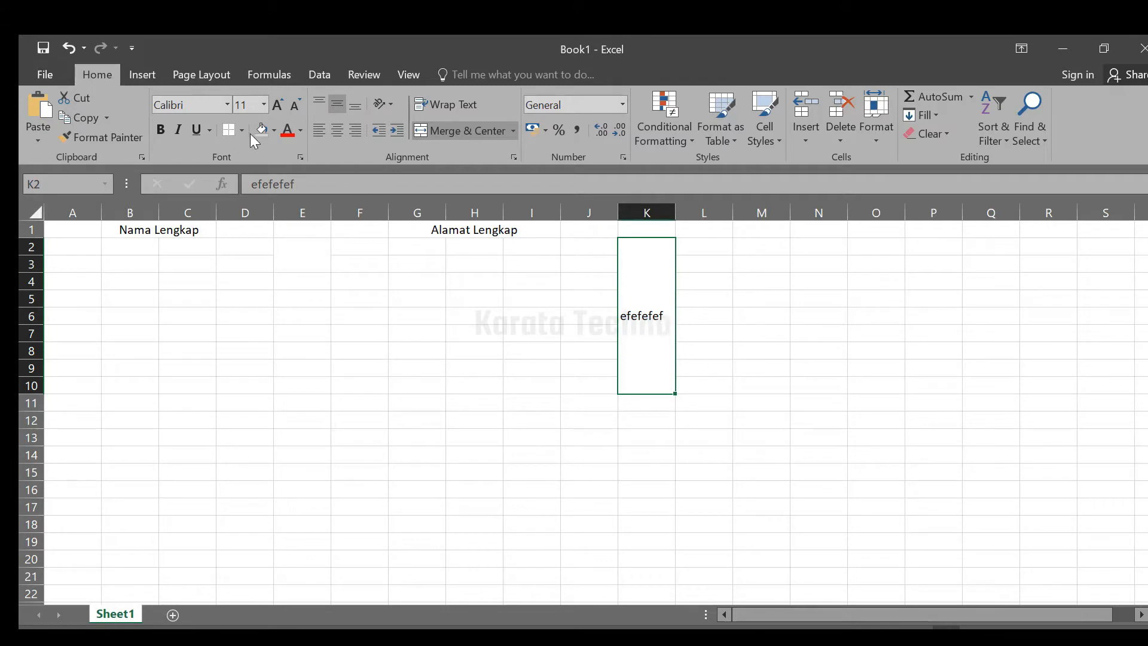
{"action": "left_click", "coordinate": [336, 138]}
{"action": "left_click", "coordinate": [727, 317]}
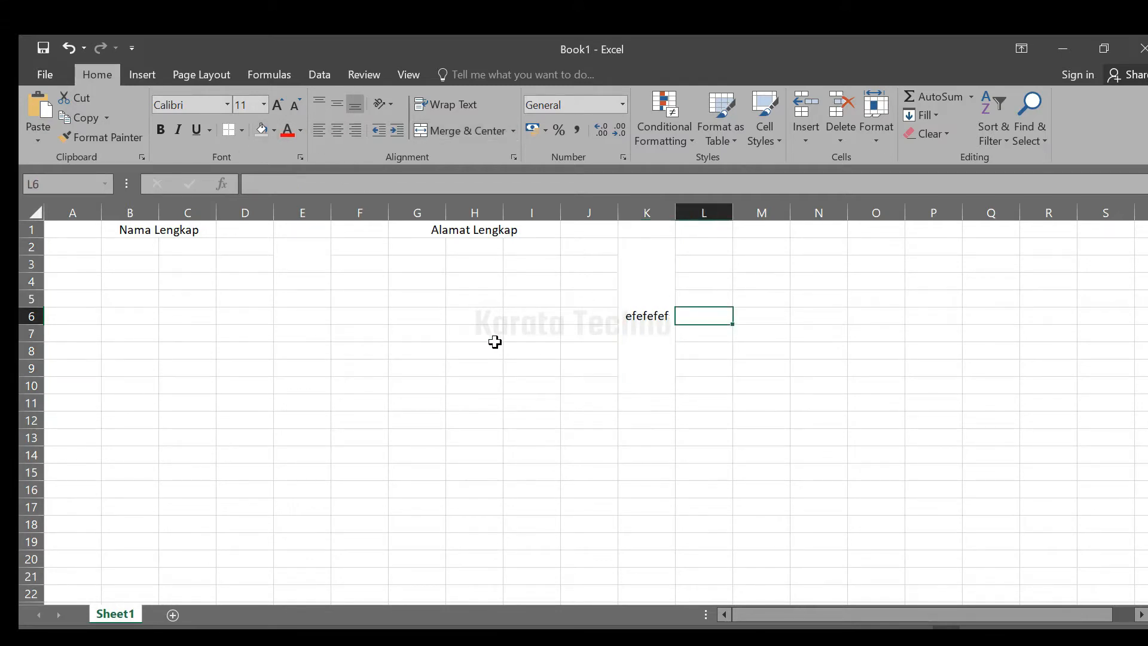
{"action": "left_click", "coordinate": [493, 338]}
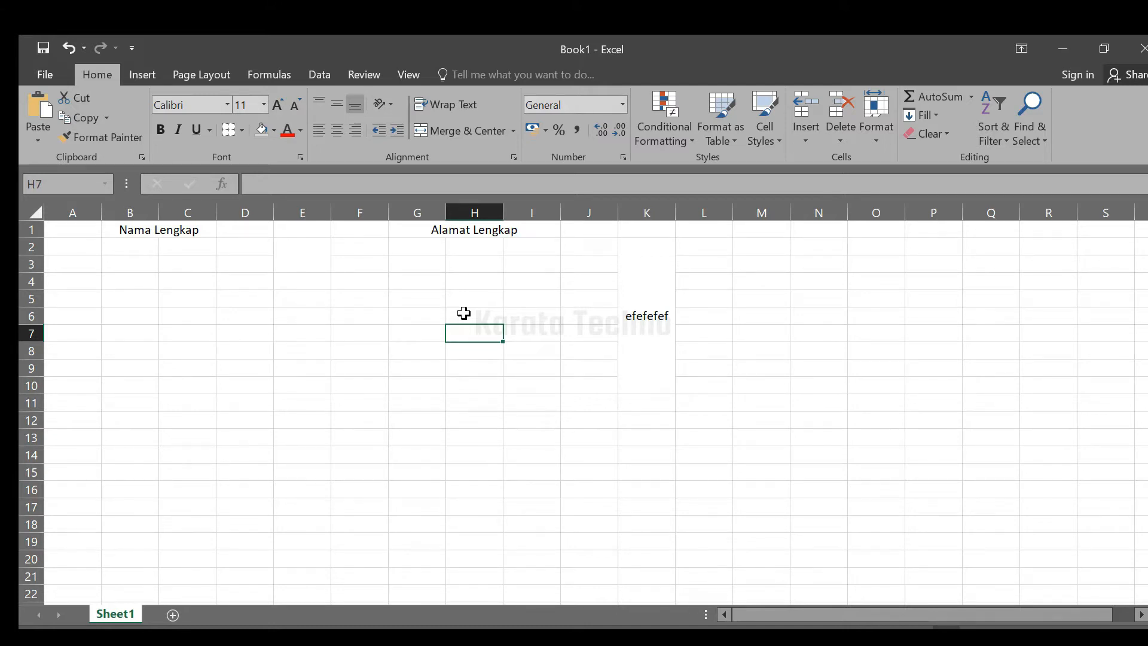
{"action": "key", "text": "Up"}
{"action": "key", "text": "Up"}
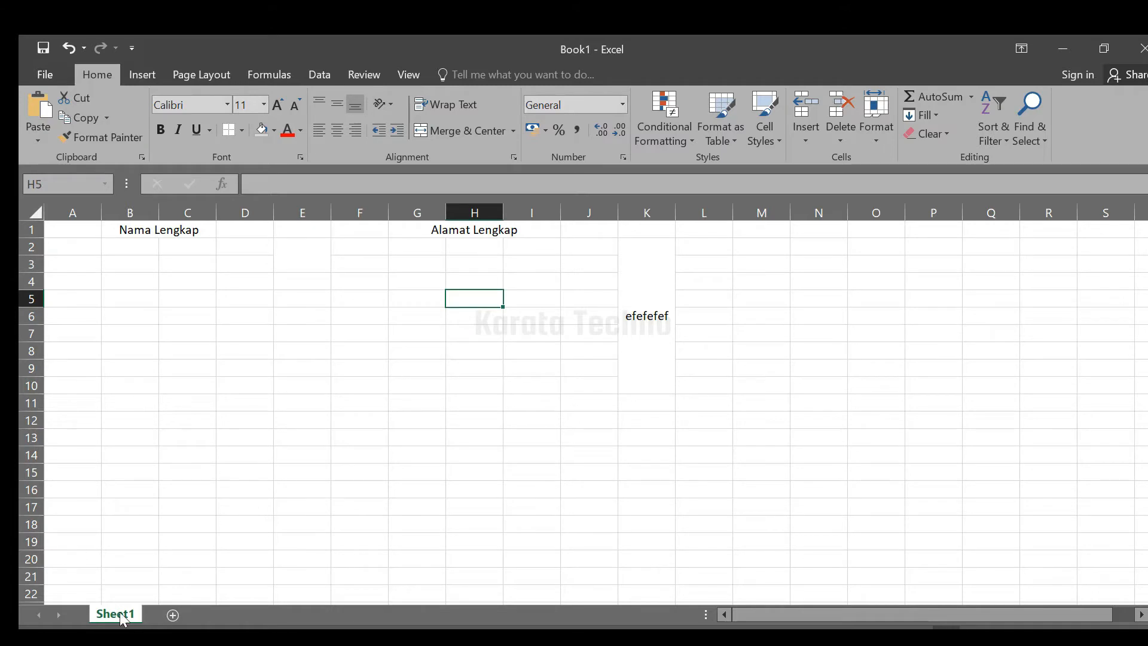
- Add a second worksheet to the workbook and return to Sheet1
{"action": "left_click", "coordinate": [173, 615]}
{"action": "left_click", "coordinate": [127, 615]}
{"action": "left_click", "coordinate": [172, 615]}
{"action": "left_click", "coordinate": [127, 614]}
{"action": "left_click", "coordinate": [162, 614]}
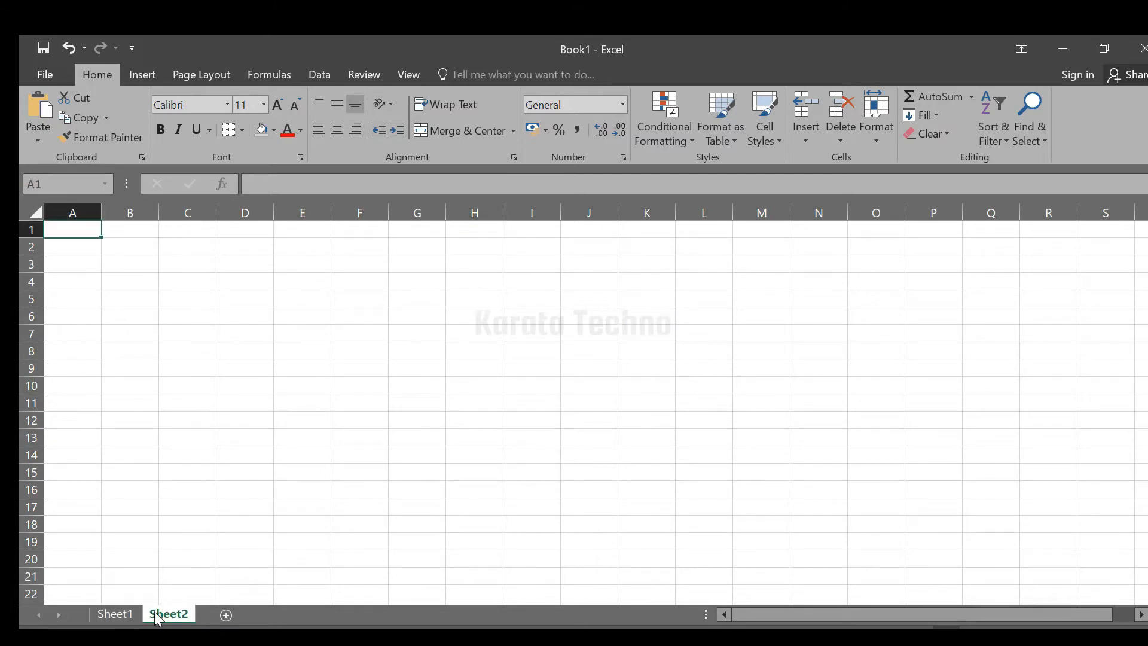
{"action": "left_click", "coordinate": [123, 615]}
{"action": "left_click", "coordinate": [167, 615]}
{"action": "left_click", "coordinate": [114, 612]}
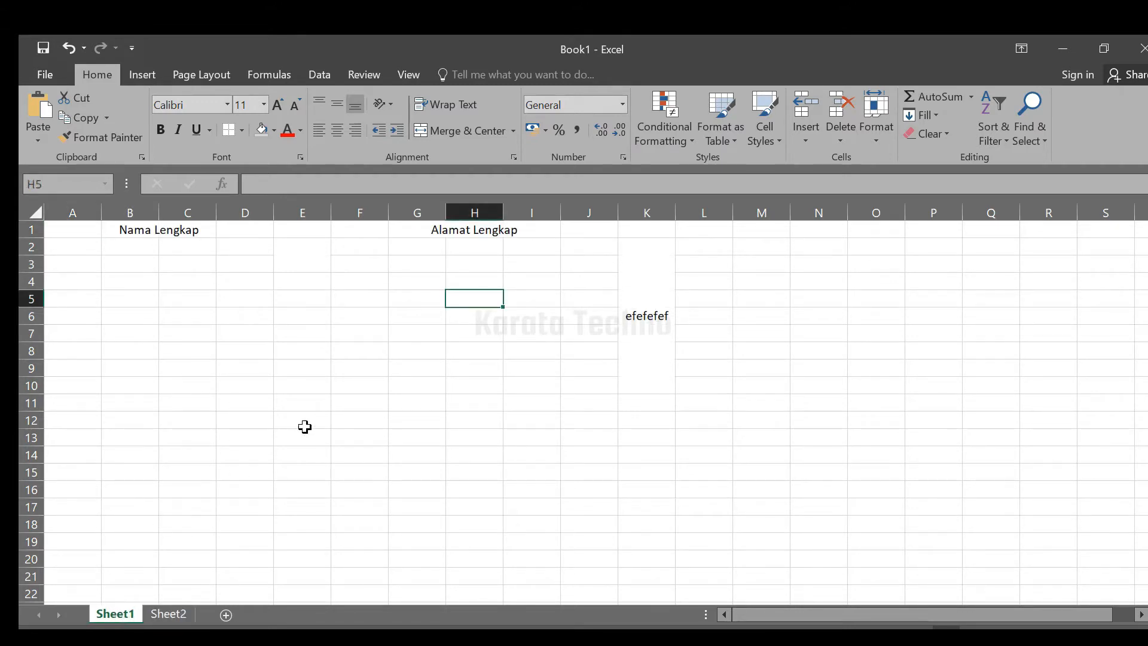
{"action": "left_click", "coordinate": [171, 231]}
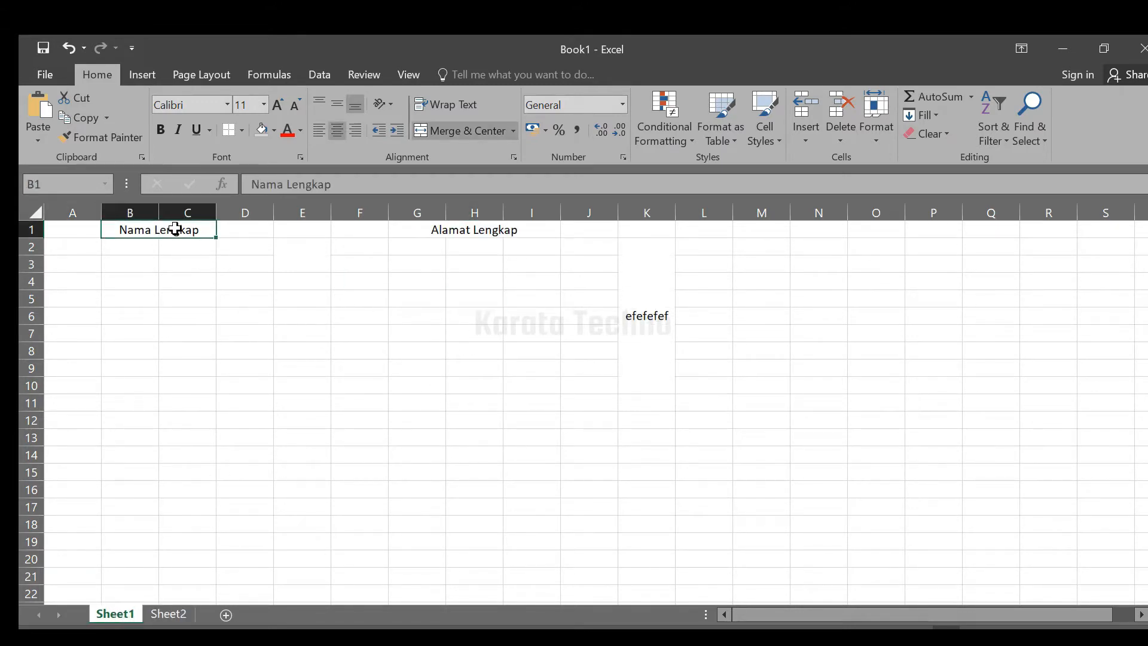
{"action": "left_click", "coordinate": [455, 235]}
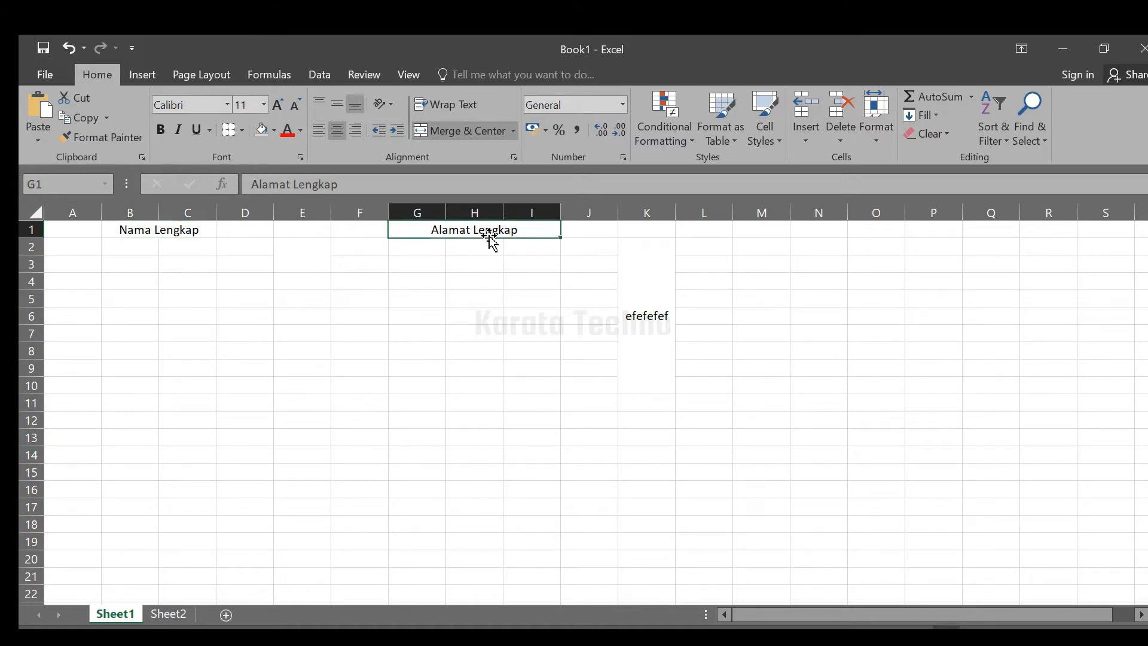
{"action": "left_click", "coordinate": [650, 317]}
{"action": "left_click", "coordinate": [159, 230]}
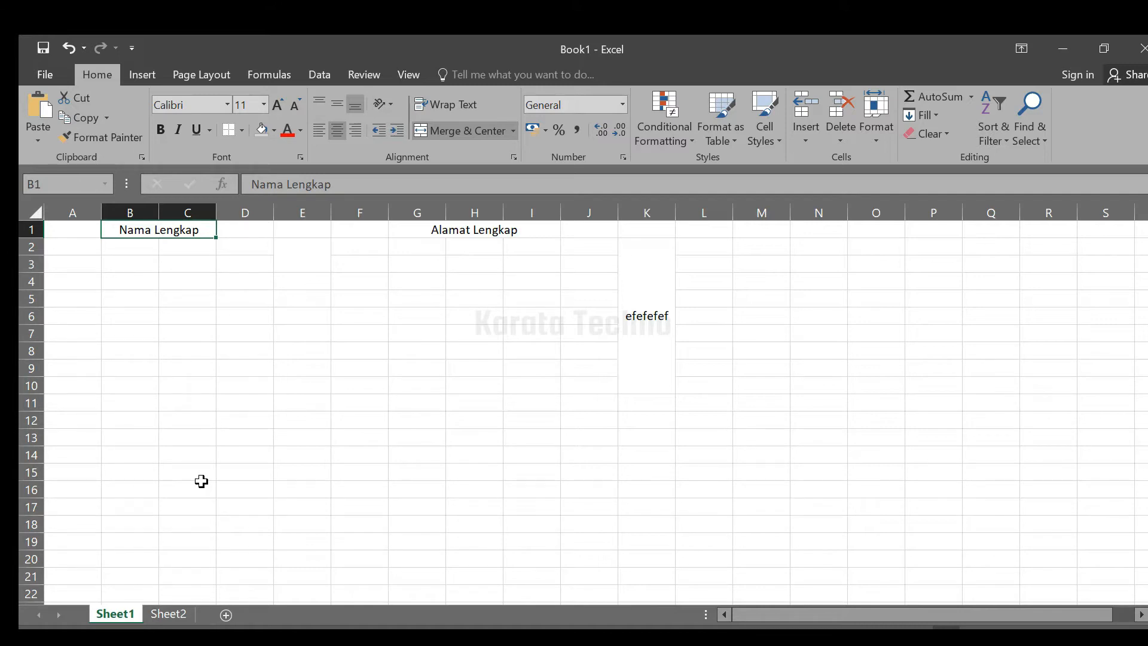
- Switch to the blank Sheet2 worksheet
{"action": "left_click", "coordinate": [171, 612]}
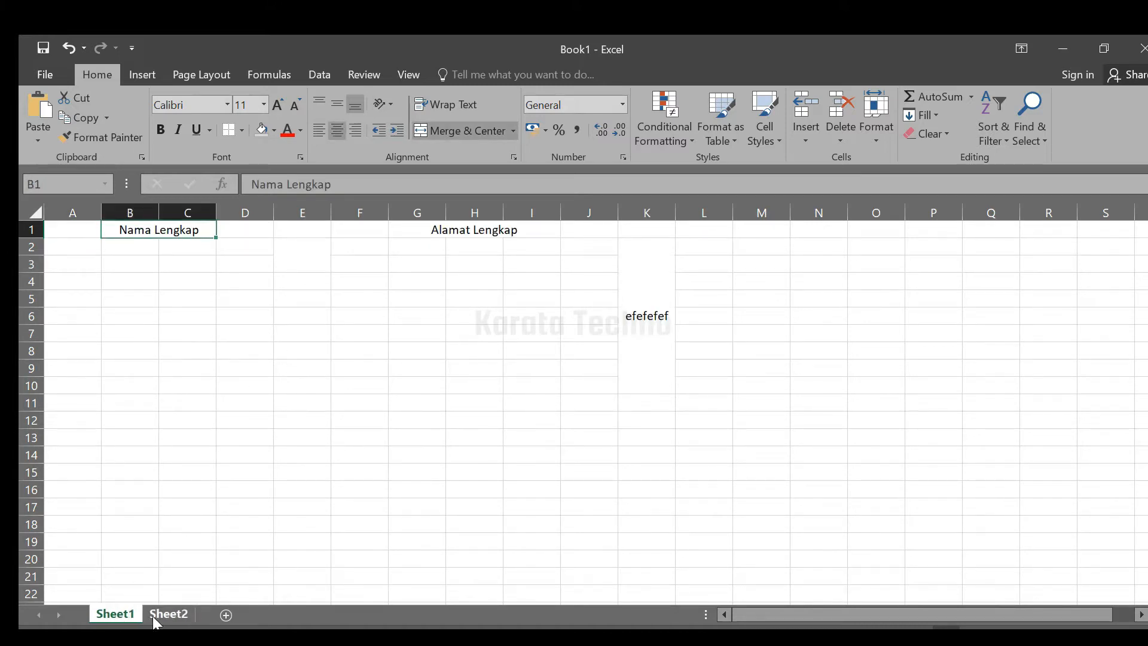
{"action": "left_click", "coordinate": [152, 615]}
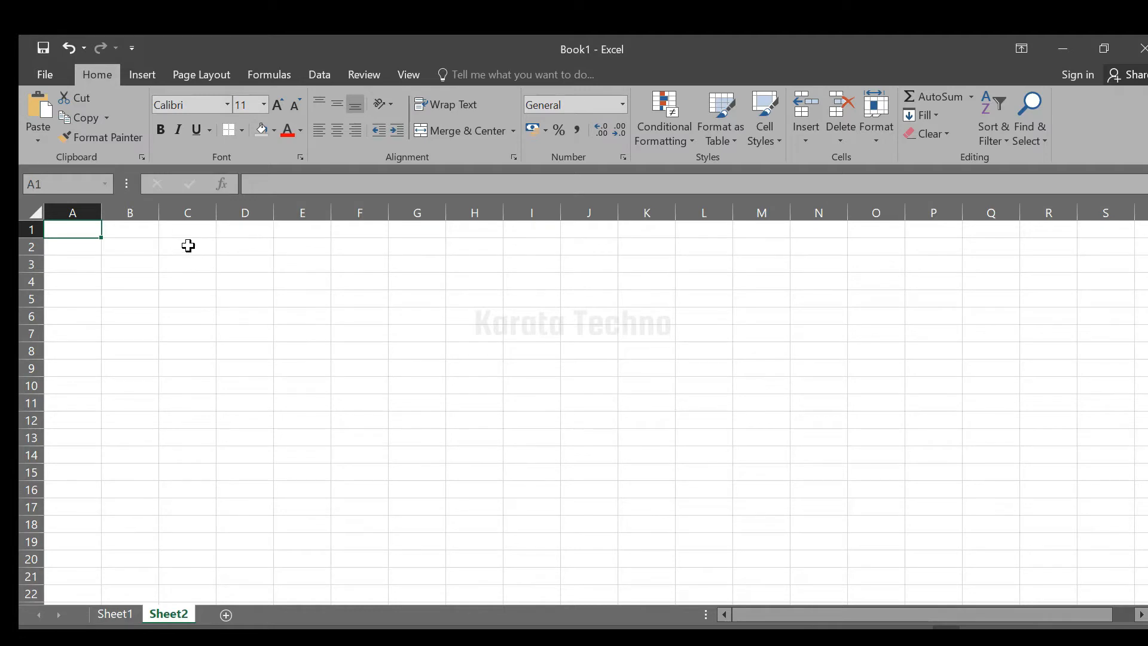
{"action": "left_click", "coordinate": [206, 249]}
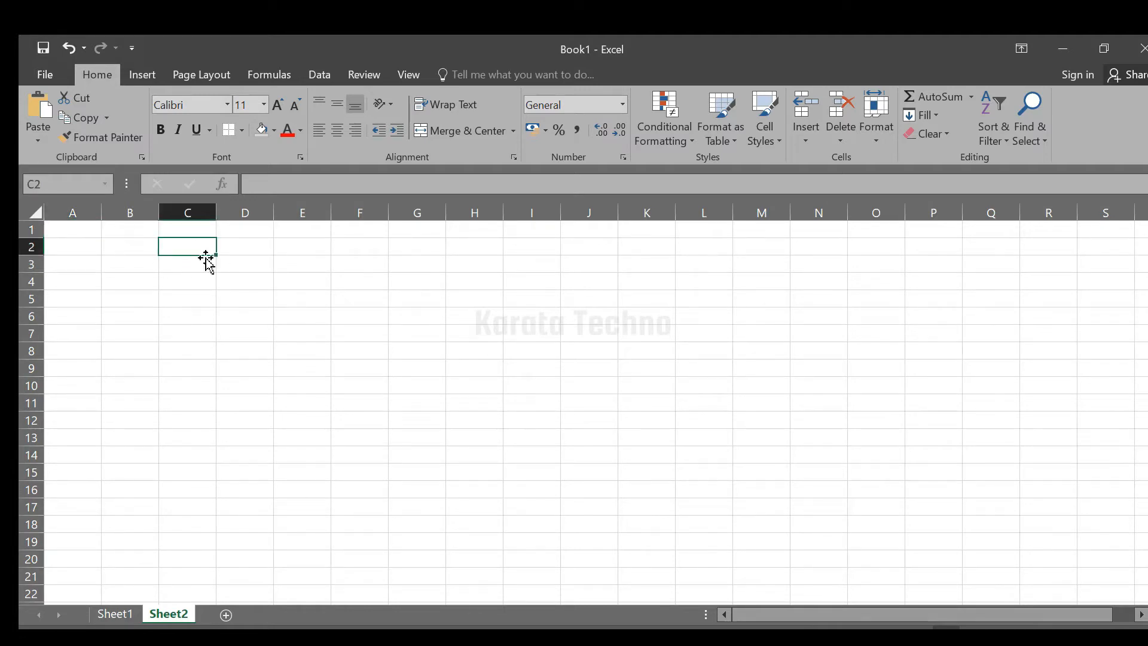
{"action": "left_click", "coordinate": [254, 248]}
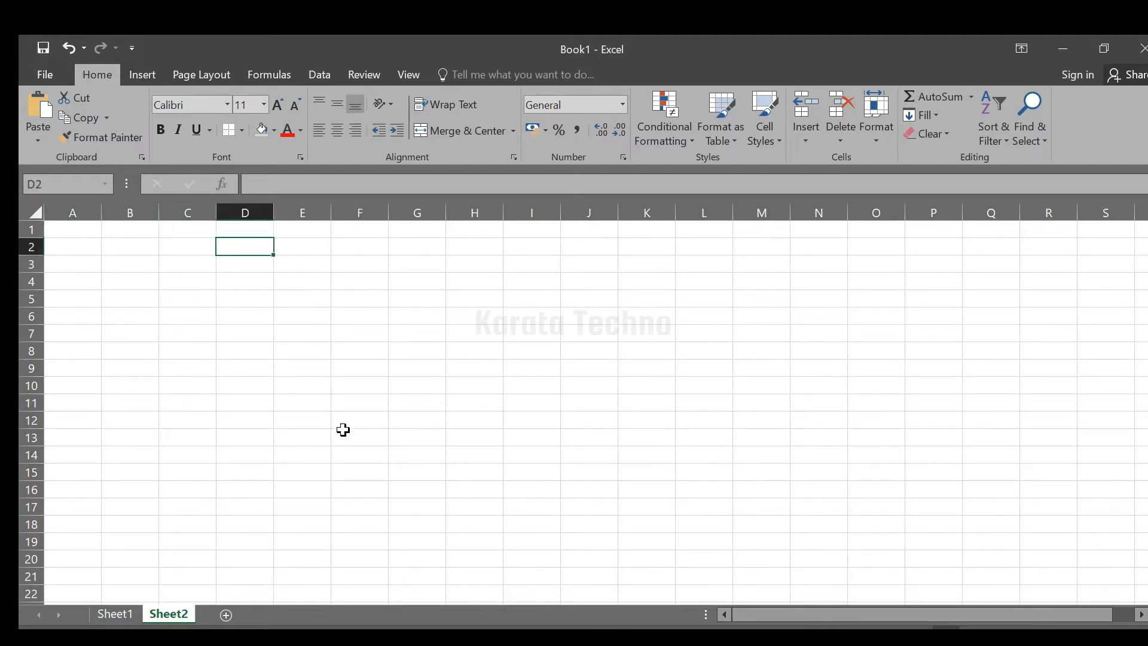
{"action": "left_click", "coordinate": [310, 295]}
{"action": "left_click", "coordinate": [307, 338]}
{"action": "left_click", "coordinate": [305, 373]}
{"action": "left_click", "coordinate": [310, 292]}
{"action": "left_click", "coordinate": [276, 278]}
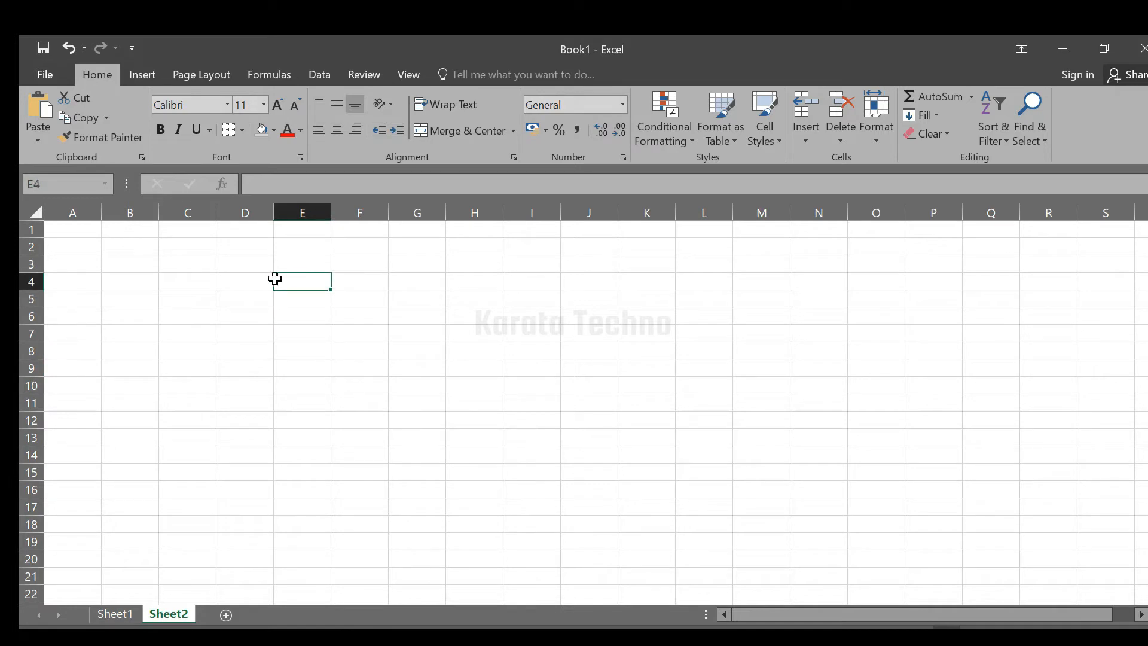
{"action": "left_click", "coordinate": [241, 282]}
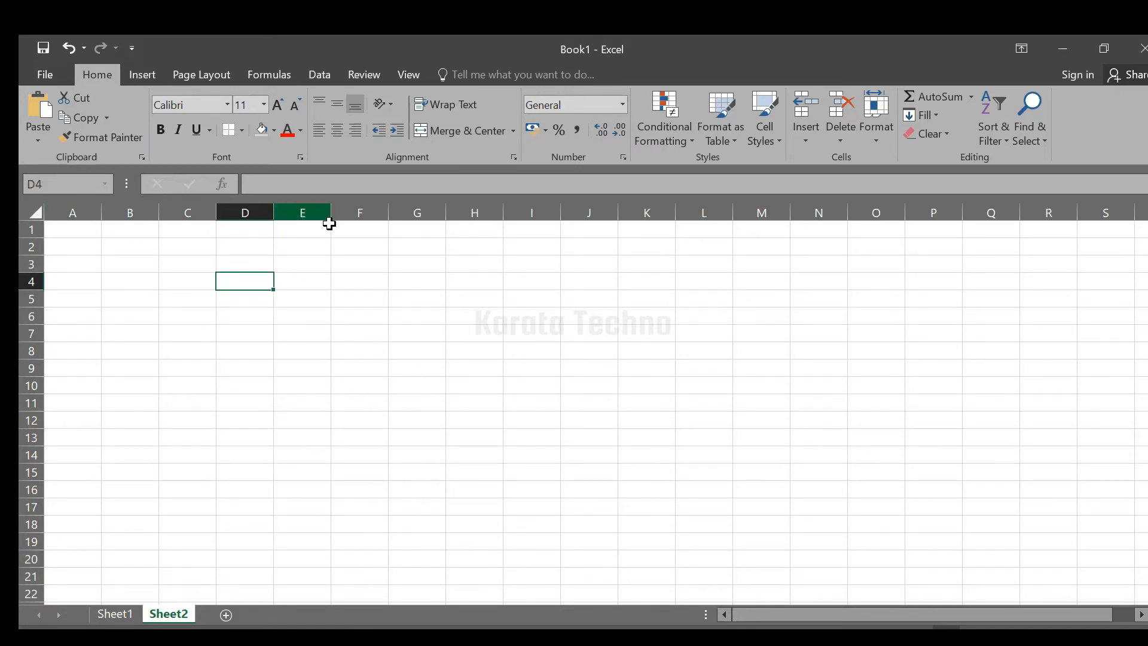
{"action": "left_click", "coordinate": [305, 334]}
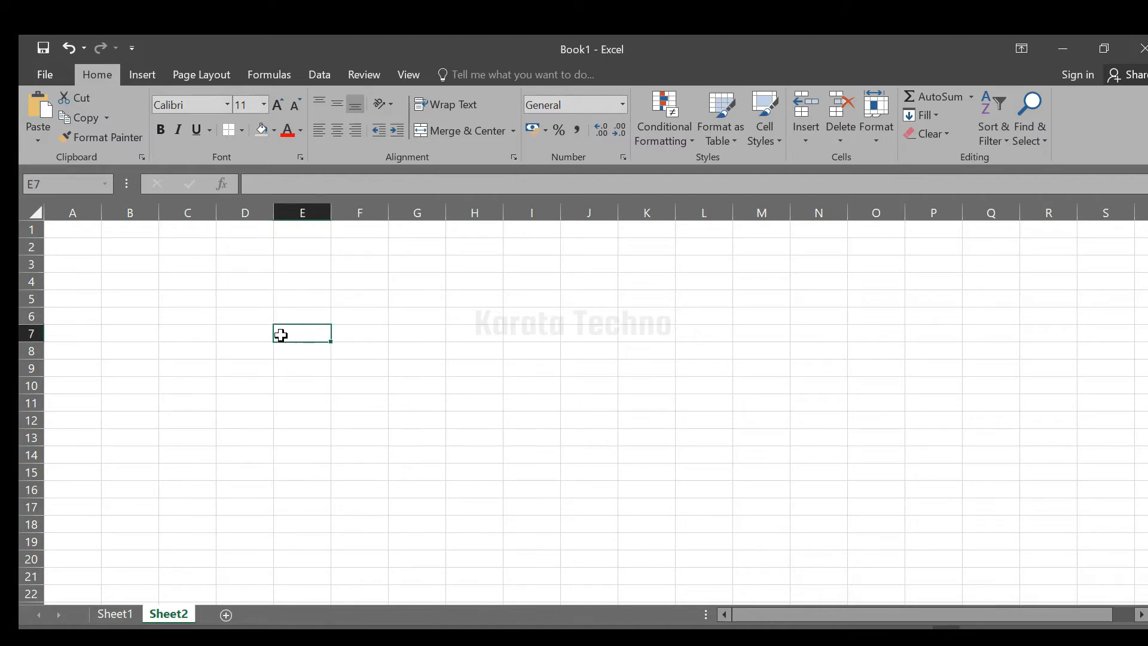
{"action": "left_click", "coordinate": [301, 300]}
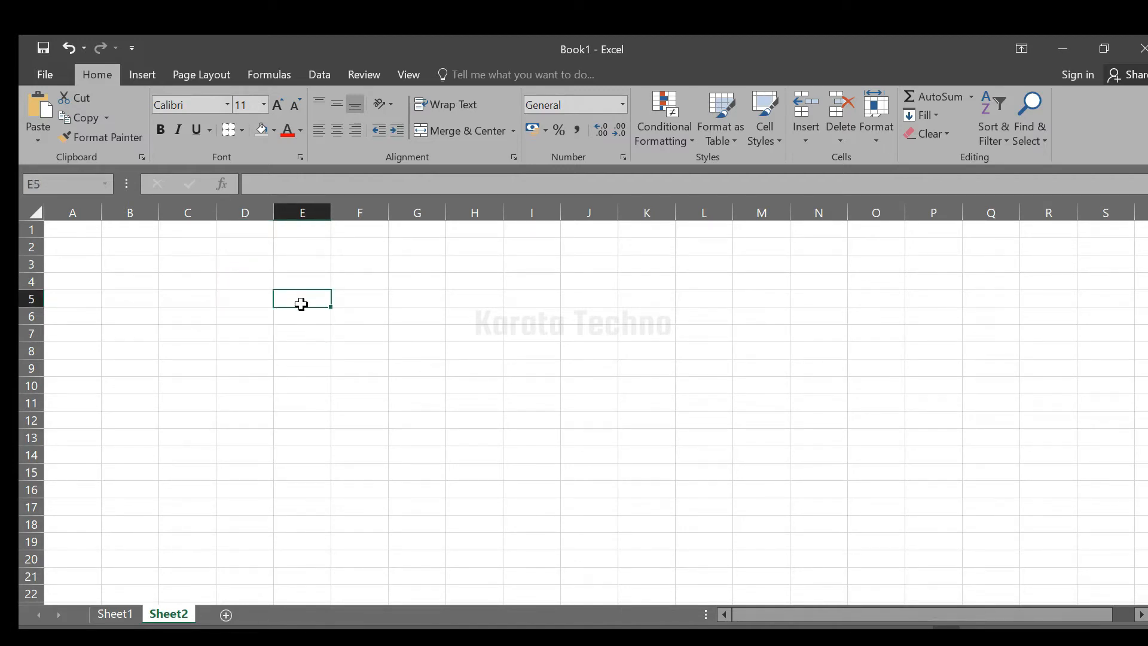
{"action": "left_click", "coordinate": [256, 282]}
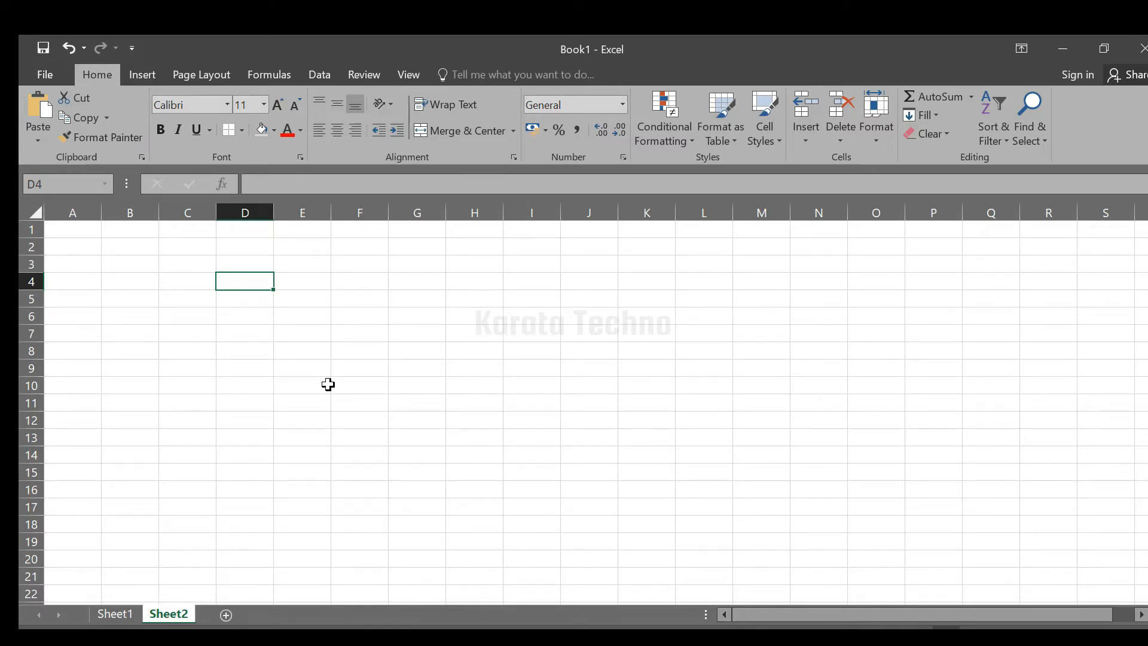
{"action": "left_click", "coordinate": [299, 281]}
{"action": "left_click", "coordinate": [254, 285]}
{"action": "left_click", "coordinate": [286, 285]}
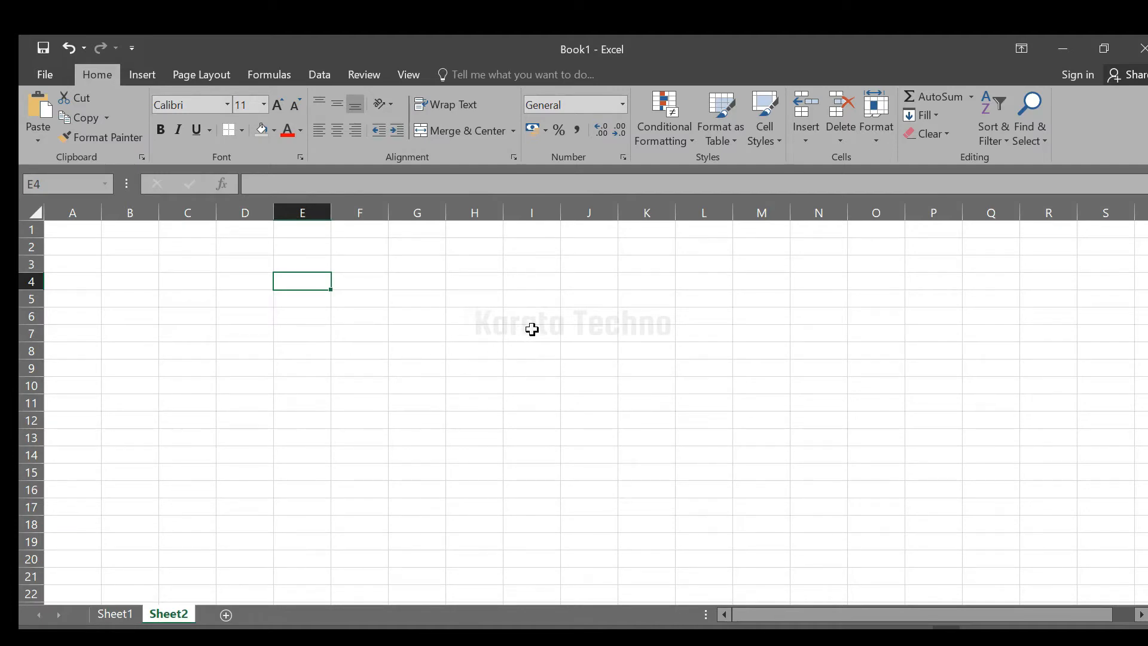
{"action": "left_click", "coordinate": [471, 297]}
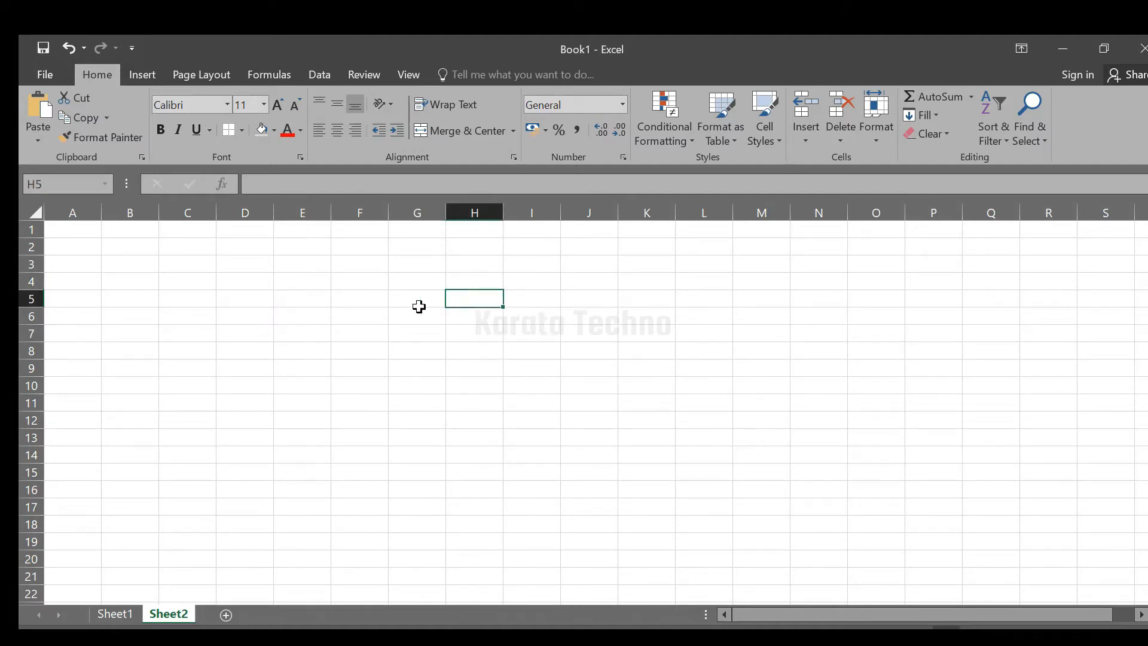
{"action": "left_click", "coordinate": [244, 285]}
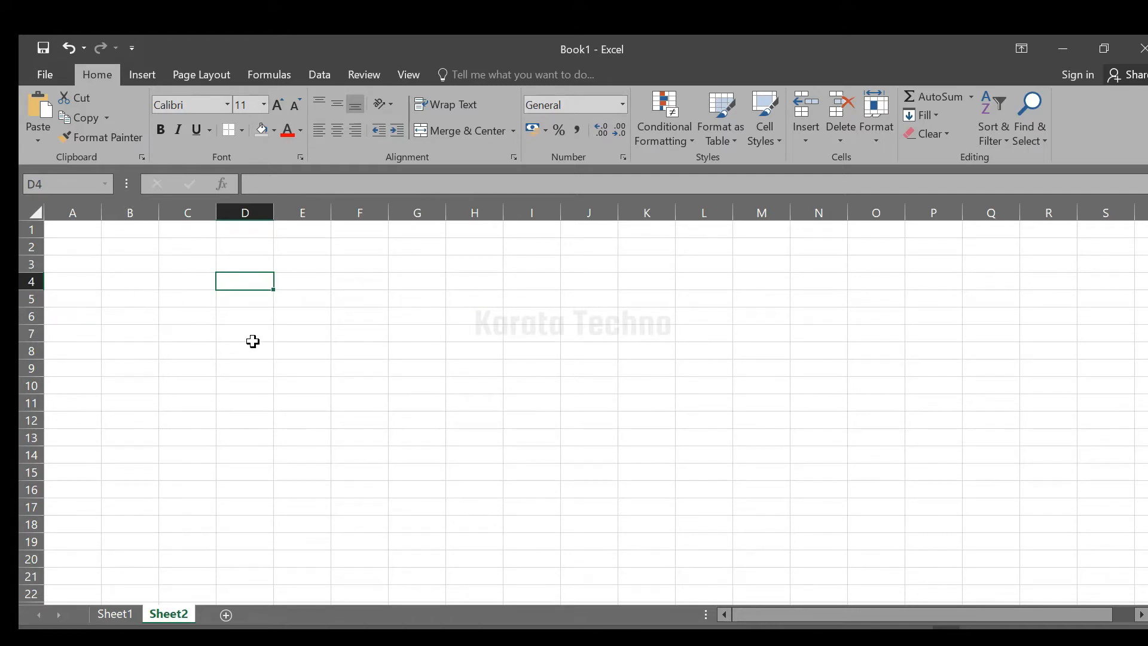
{"action": "left_click", "coordinate": [253, 302]}
{"action": "left_click", "coordinate": [251, 282]}
{"action": "left_click", "coordinate": [299, 281]}
{"action": "left_click", "coordinate": [267, 282]}
- Add a bottom border to cell D5 on Sheet2
{"action": "left_click", "coordinate": [251, 299]}
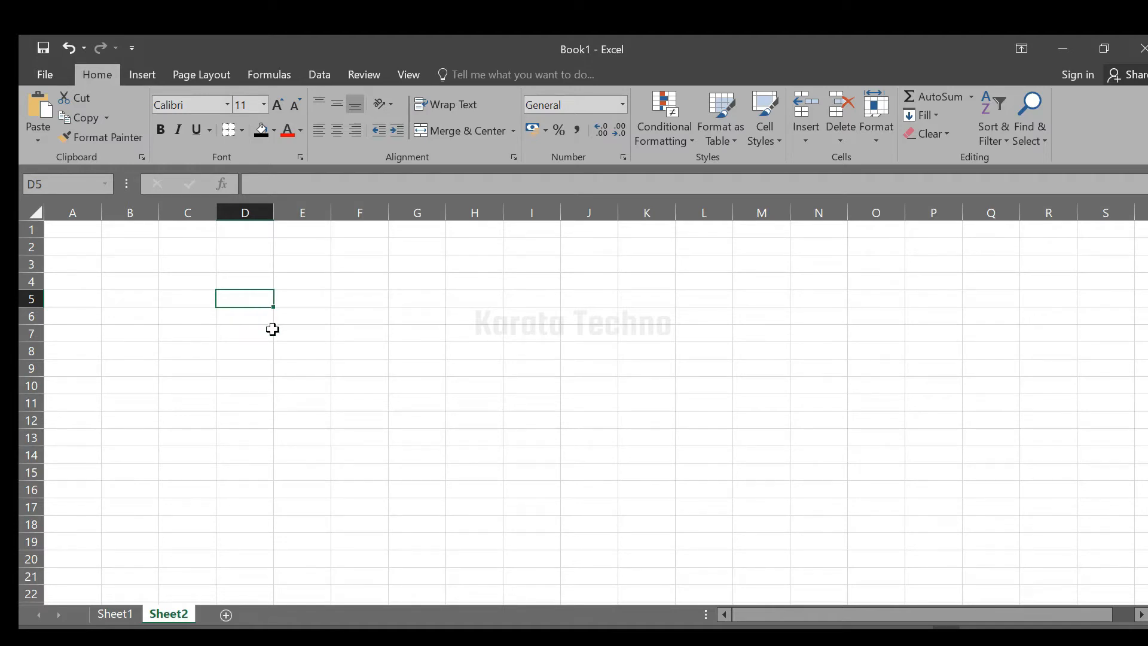
{"action": "left_click", "coordinate": [242, 130]}
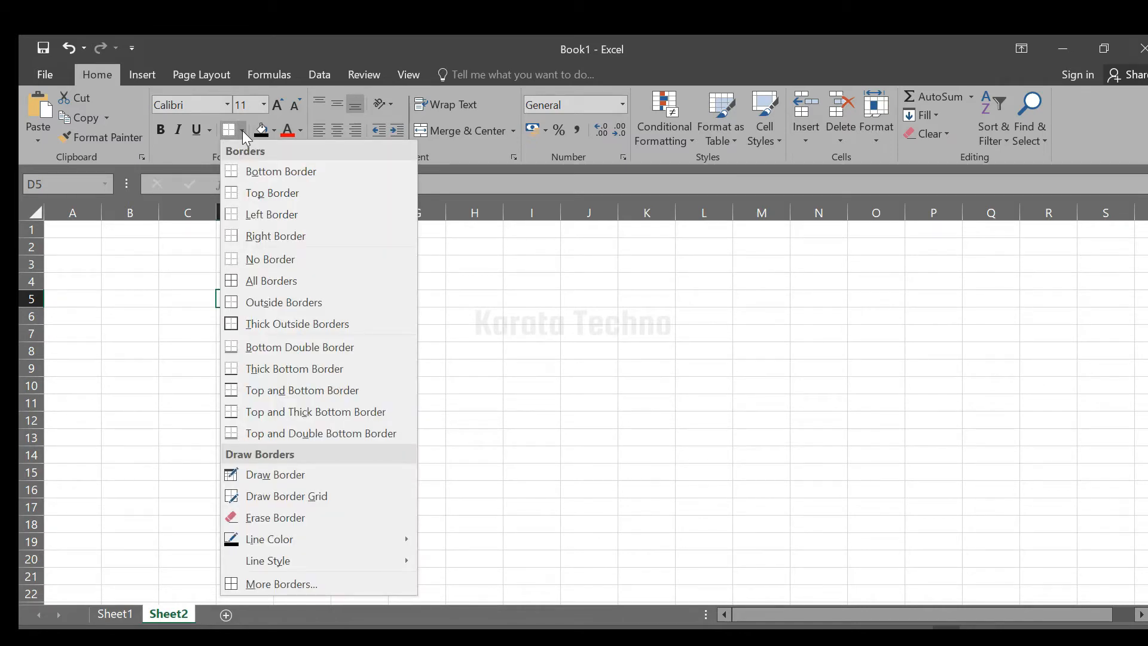
{"action": "left_click", "coordinate": [274, 173]}
{"action": "left_click", "coordinate": [328, 335]}
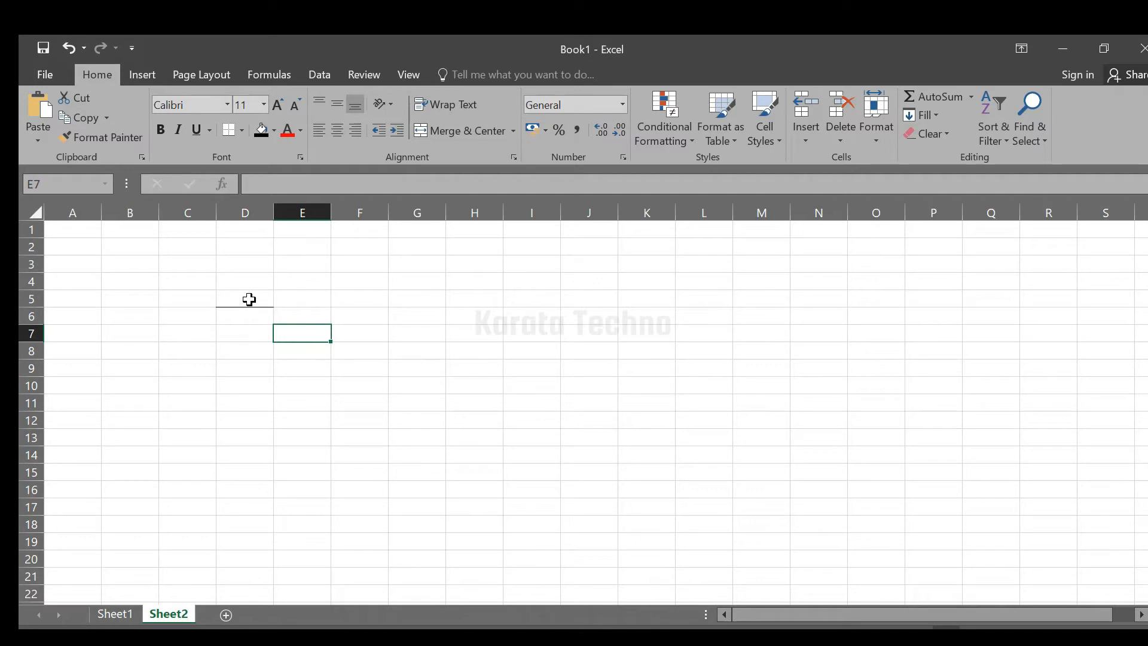
{"action": "left_click", "coordinate": [249, 300]}
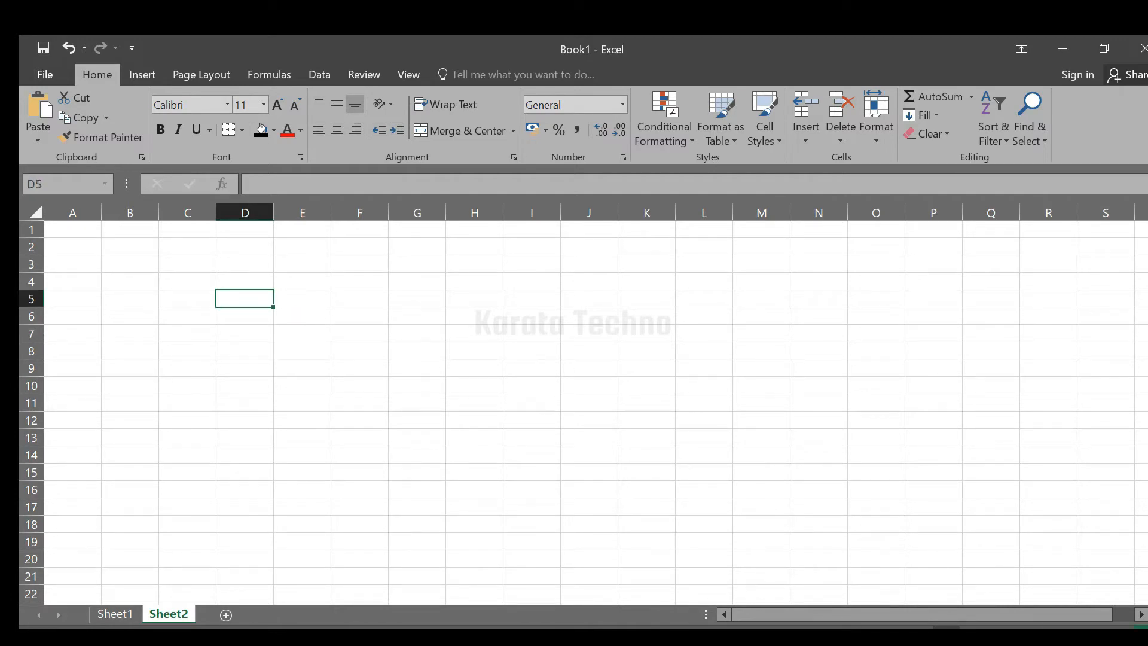
{"action": "scroll", "coordinate": [583, 403], "scroll_direction": "up", "scroll_amount": 2}
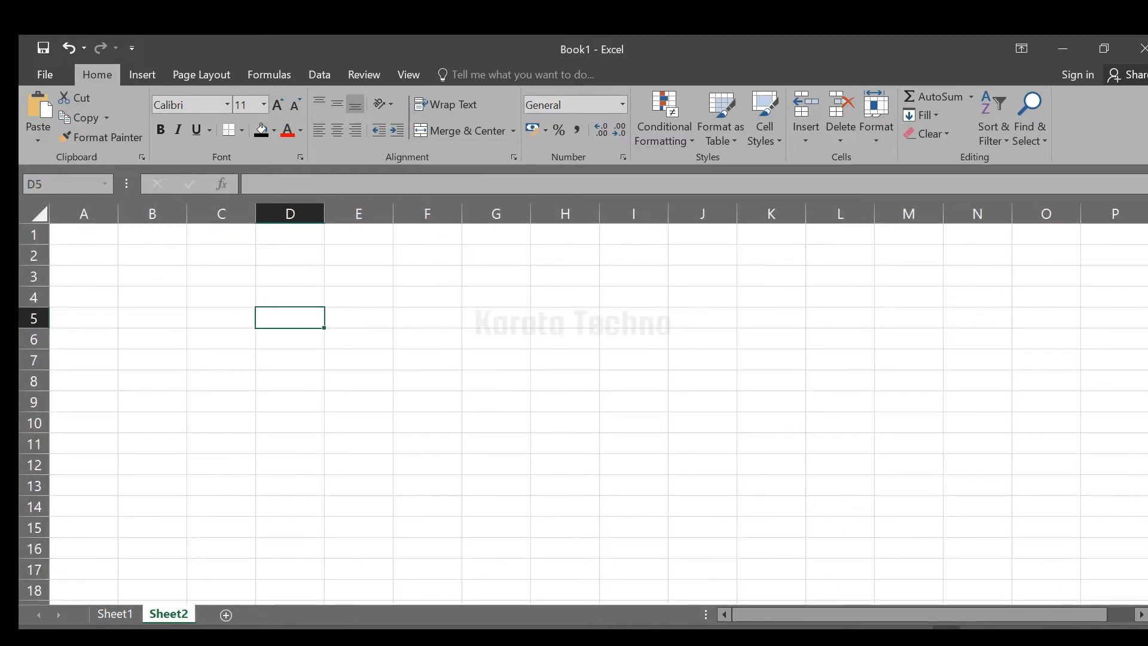
{"action": "scroll", "coordinate": [583, 403], "scroll_direction": "down", "scroll_amount": 4}
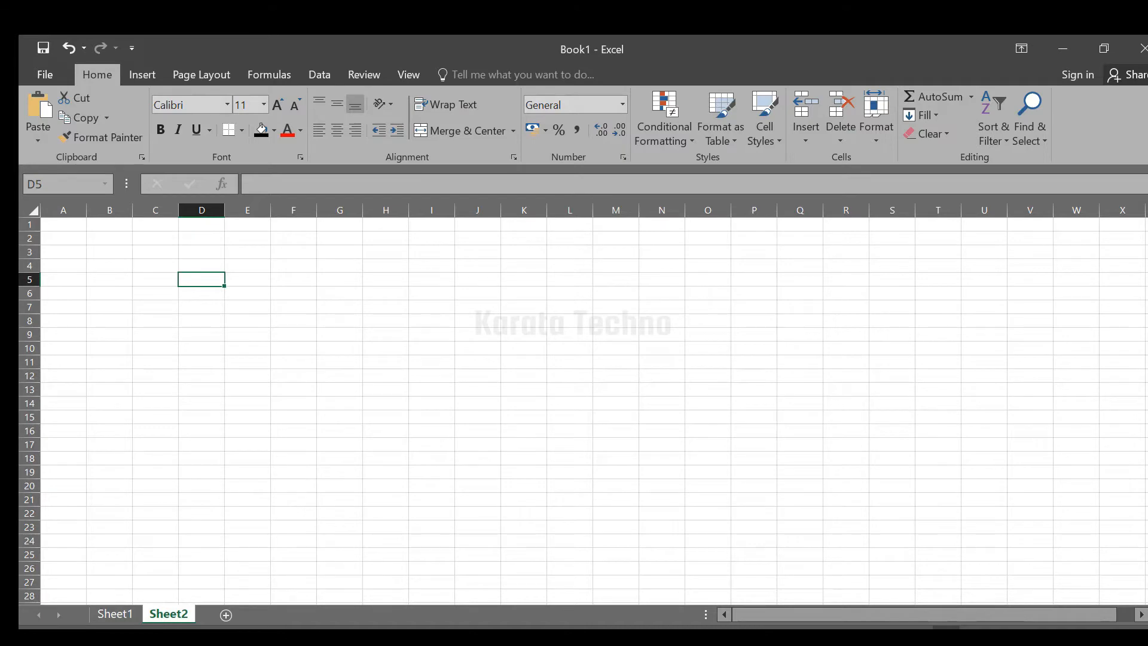
{"action": "scroll", "coordinate": [583, 404], "scroll_direction": "up", "scroll_amount": 4}
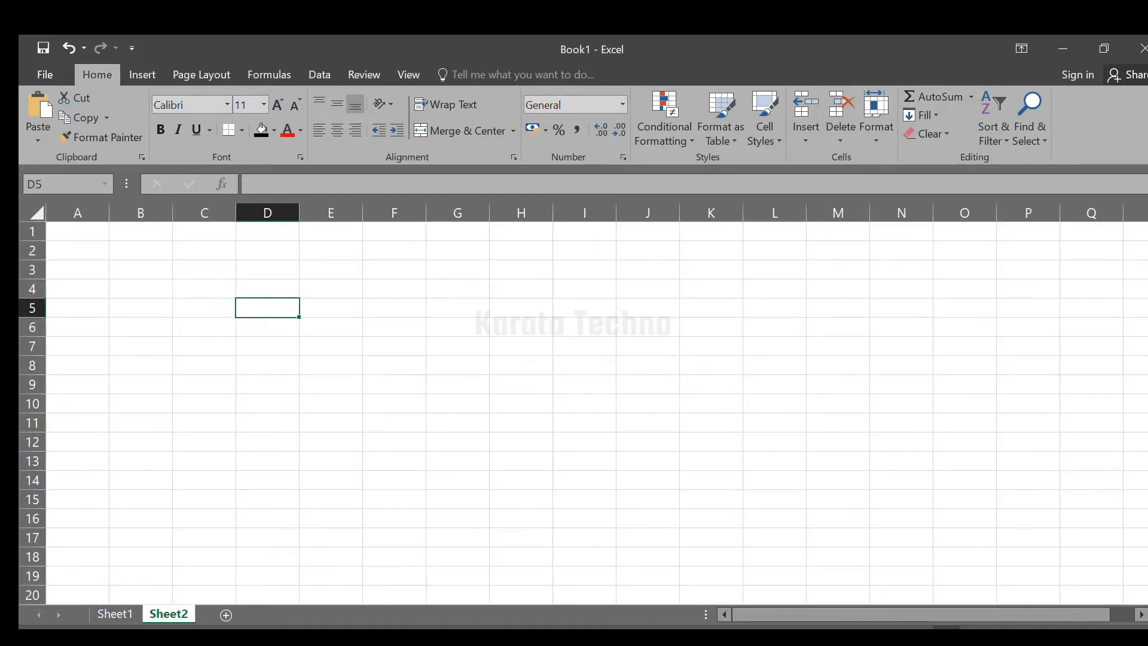
{"action": "scroll", "coordinate": [582, 403], "scroll_direction": "up", "scroll_amount": 4}
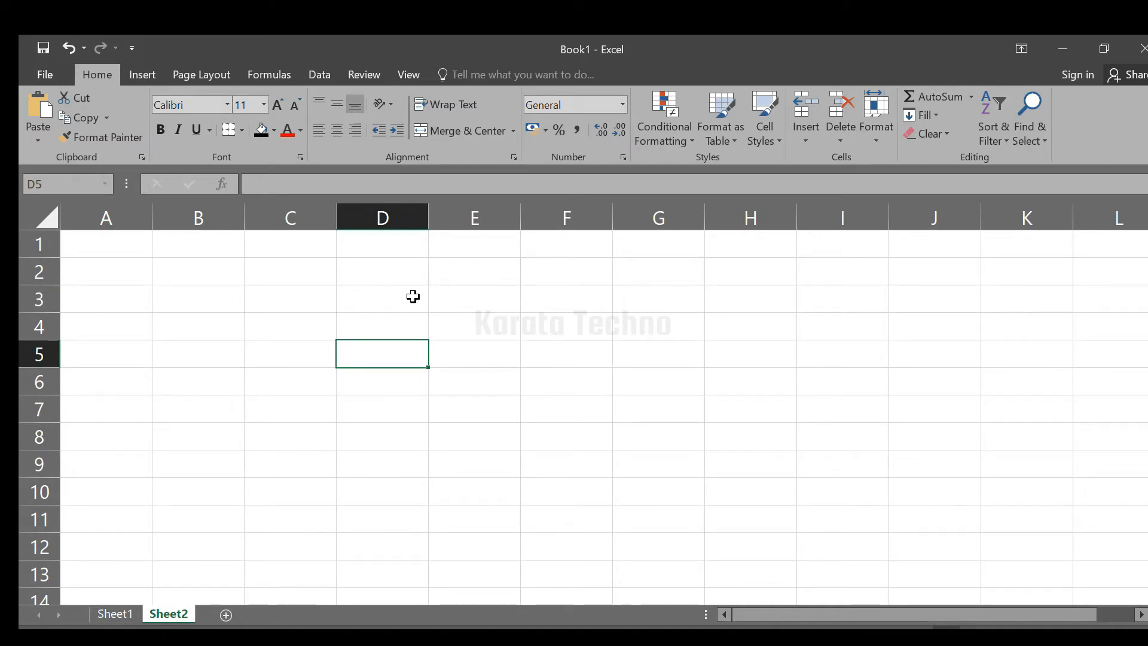
{"action": "left_click", "coordinate": [234, 130]}
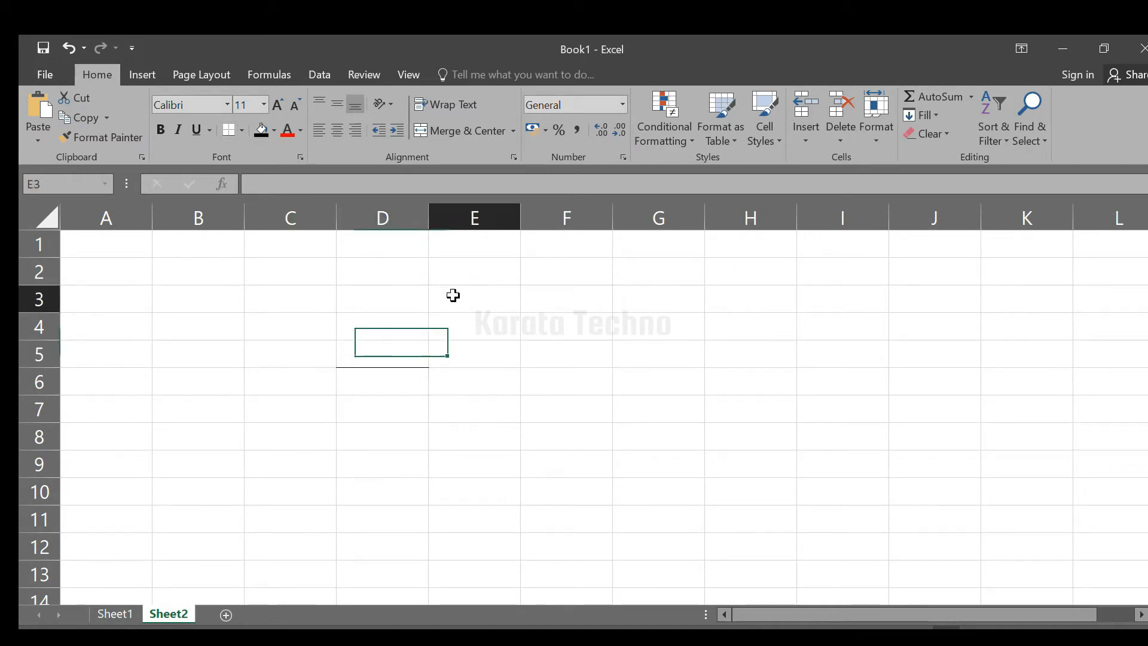
{"action": "left_click", "coordinate": [454, 295]}
- Add a top border to cell D5
{"action": "left_click", "coordinate": [379, 355]}
{"action": "left_click", "coordinate": [242, 130]}
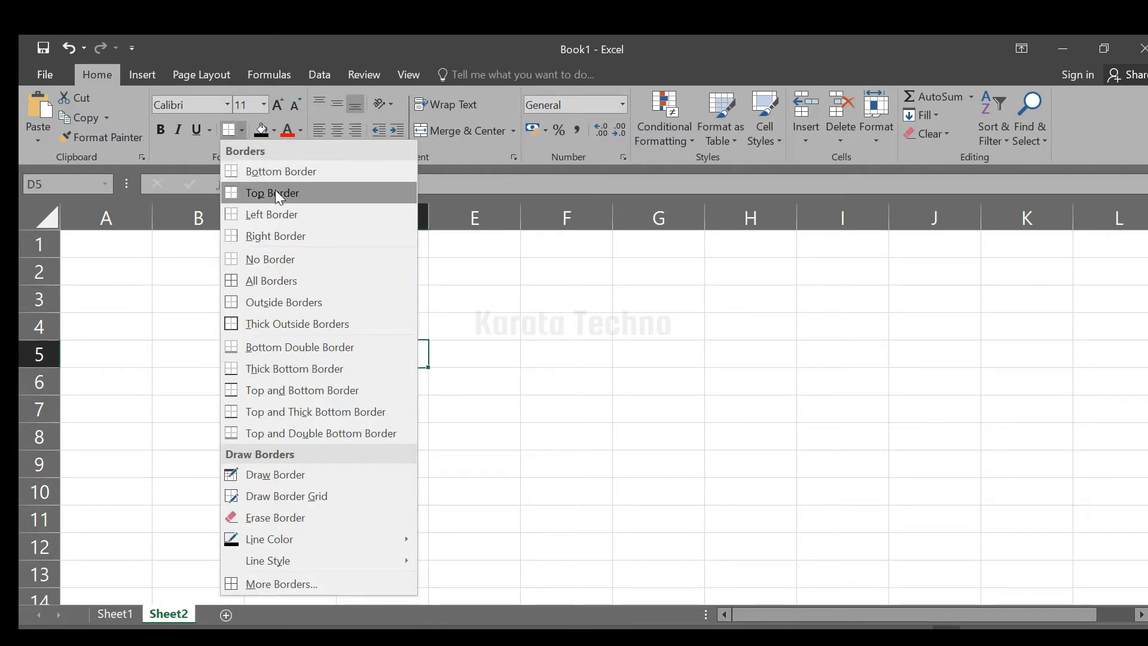
{"action": "left_click", "coordinate": [274, 191]}
{"action": "left_click", "coordinate": [525, 355]}
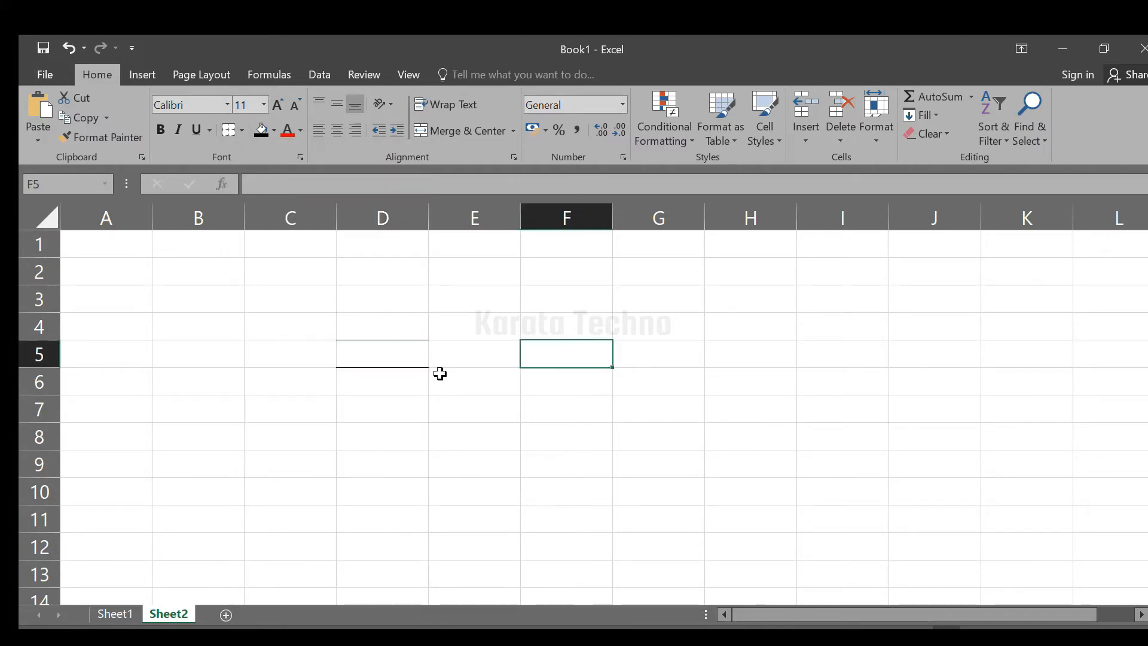
- Add a left border to cell D5
{"action": "left_click", "coordinate": [402, 348]}
{"action": "left_click", "coordinate": [242, 129]}
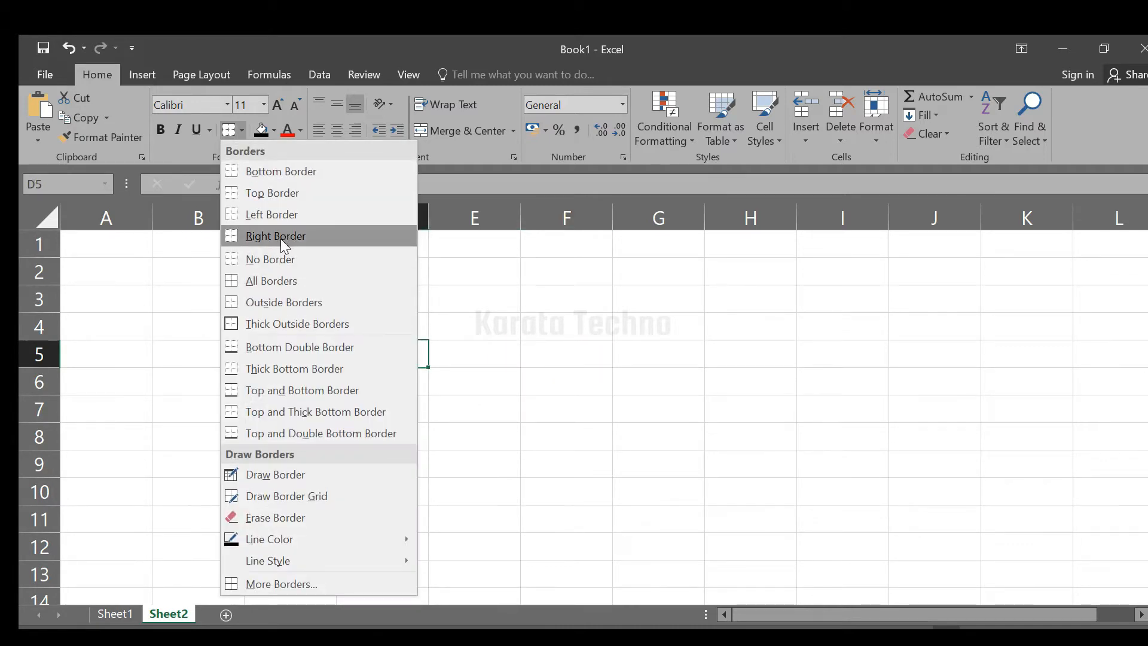
{"action": "left_click", "coordinate": [271, 214]}
{"action": "left_click", "coordinate": [448, 359]}
{"action": "left_click", "coordinate": [389, 359]}
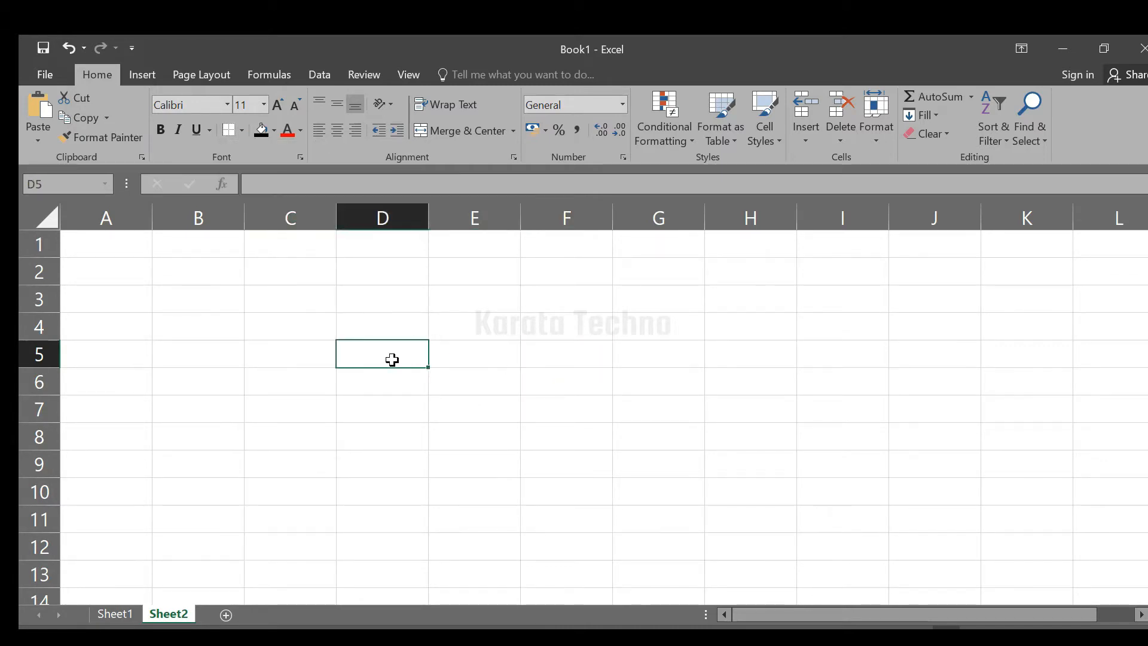
{"action": "left_click", "coordinate": [470, 386]}
{"action": "left_click", "coordinate": [472, 435]}
- Add a right border to cell D5 to complete its outline
{"action": "left_click", "coordinate": [354, 355]}
{"action": "left_click", "coordinate": [242, 131]}
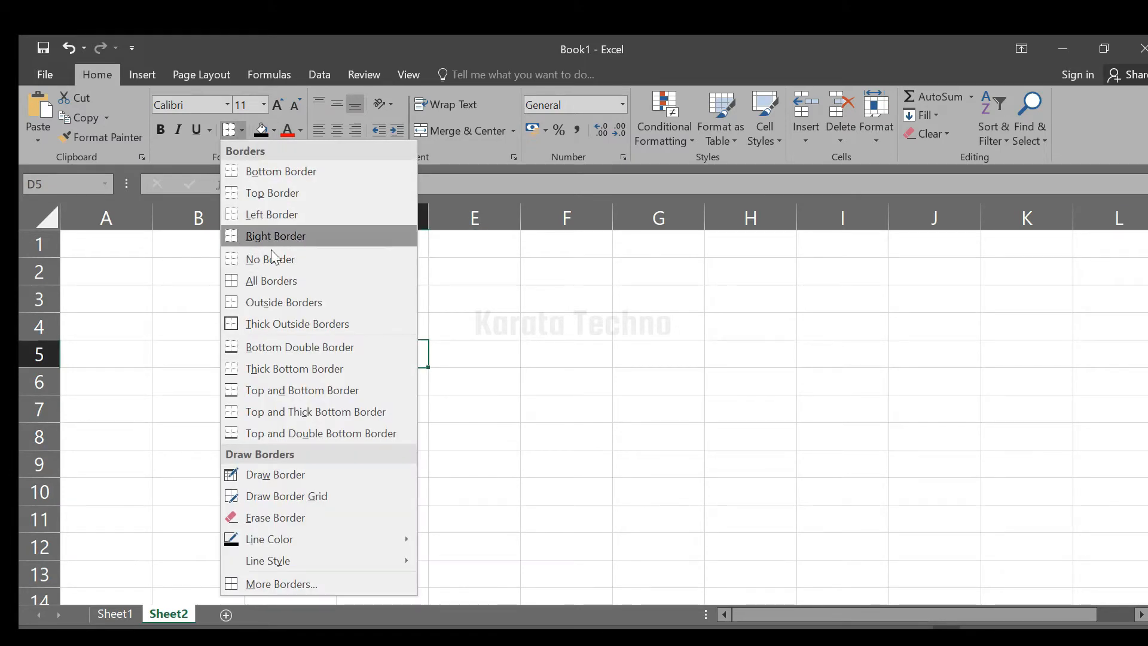
{"action": "left_click", "coordinate": [298, 236]}
{"action": "left_click", "coordinate": [508, 354]}
{"action": "left_click", "coordinate": [366, 425]}
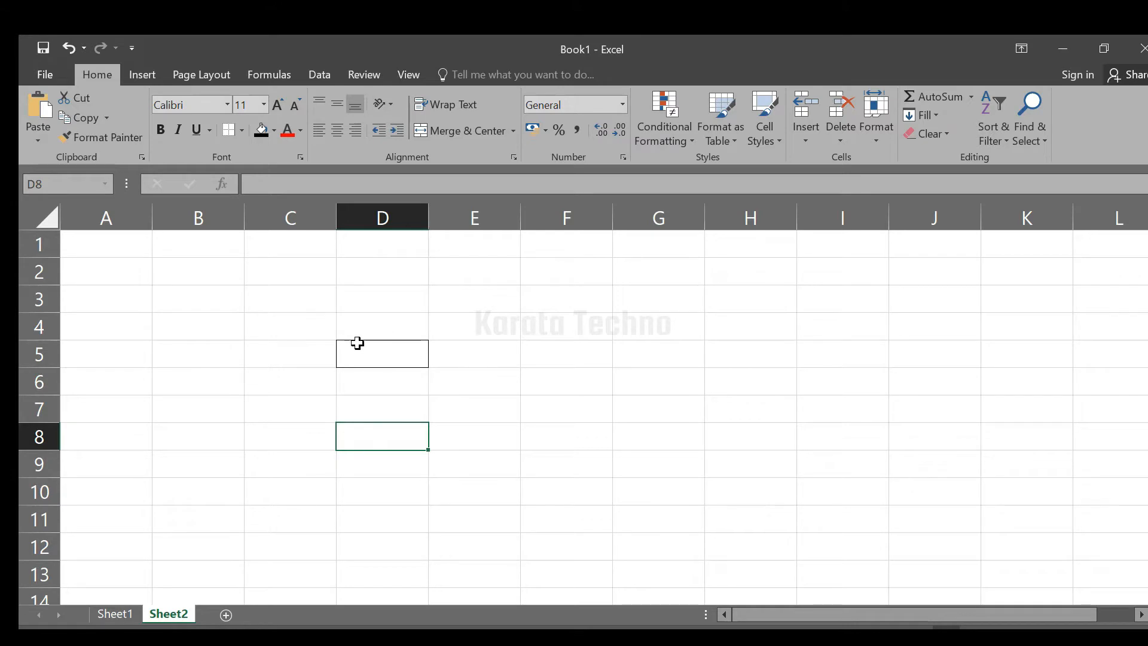
{"action": "left_click", "coordinate": [380, 358]}
{"action": "left_click", "coordinate": [382, 388]}
{"action": "left_click", "coordinate": [397, 356]}
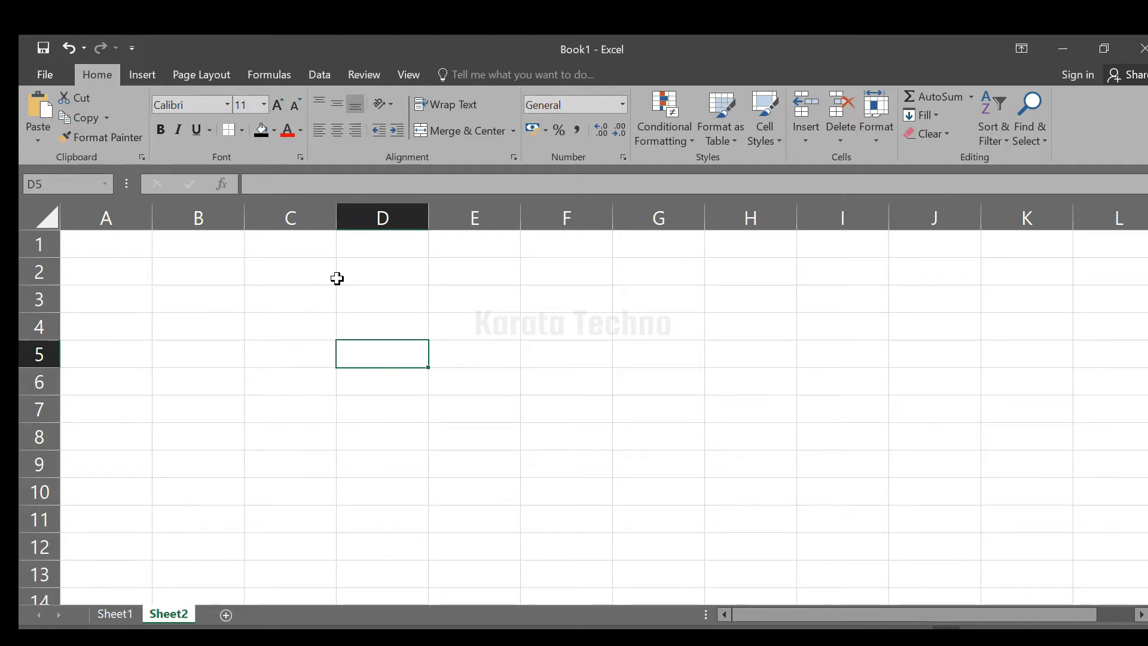
{"action": "left_click", "coordinate": [242, 131]}
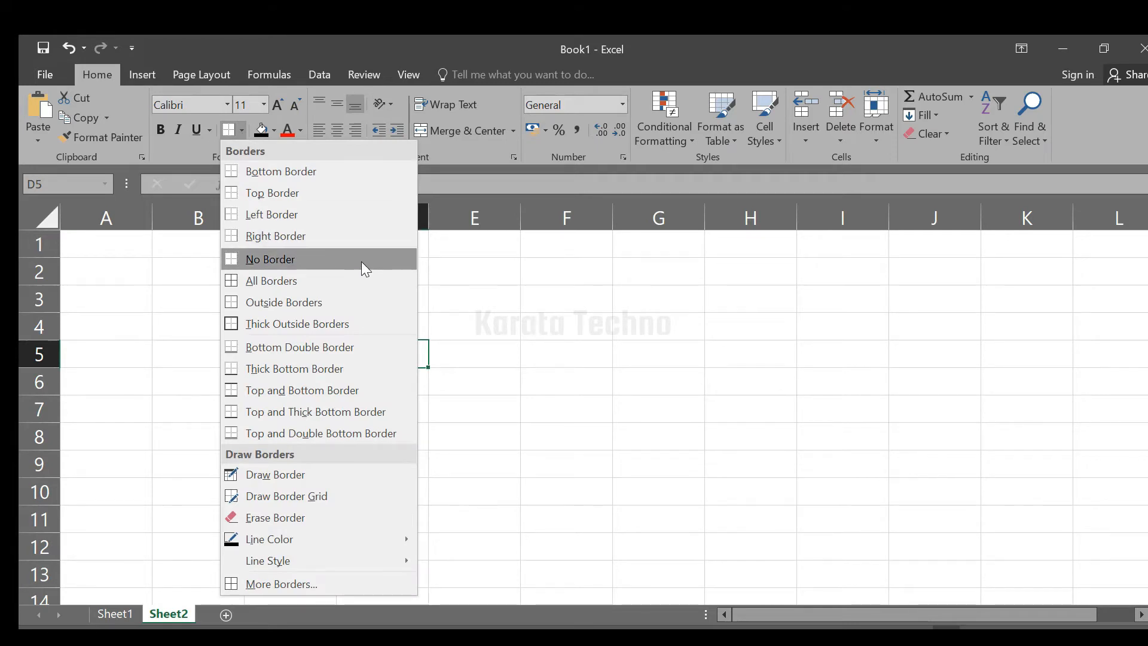
{"action": "left_click", "coordinate": [492, 351]}
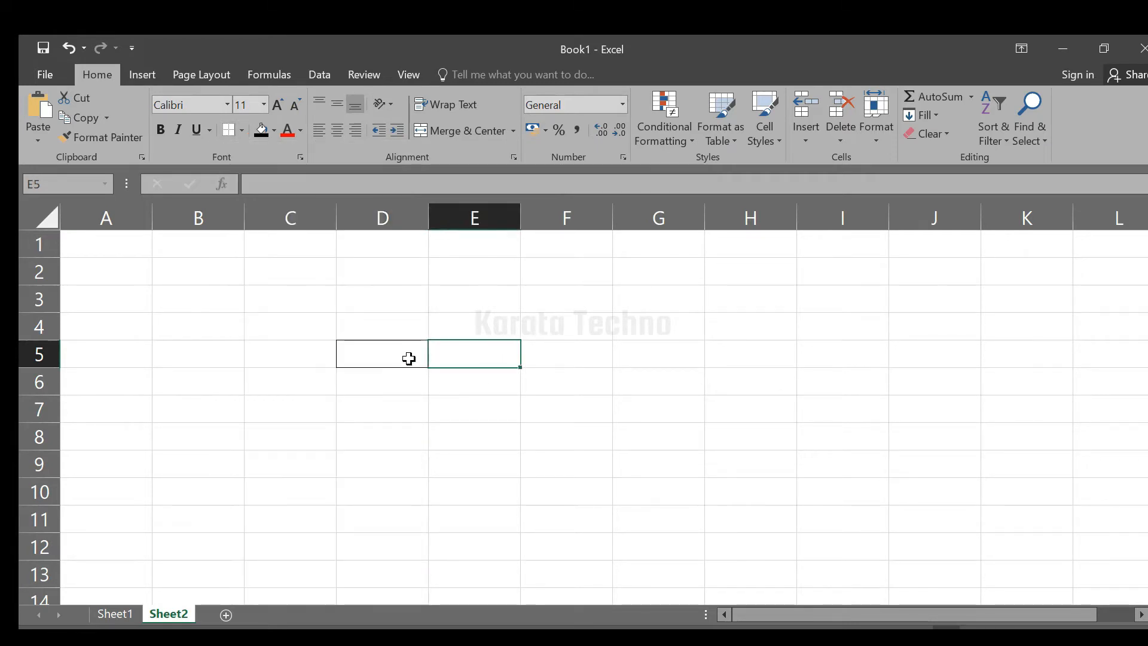
{"action": "left_click", "coordinate": [451, 426]}
- Remove the borders from cell D5 with the No Border option
{"action": "left_click", "coordinate": [384, 357]}
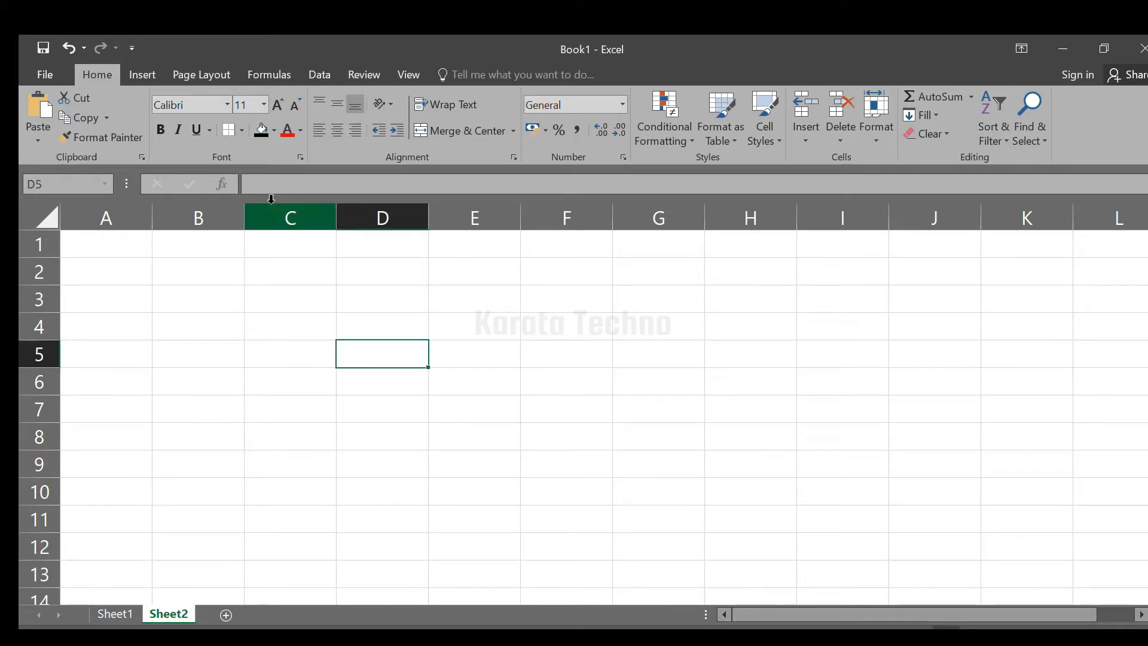
{"action": "left_click", "coordinate": [240, 131]}
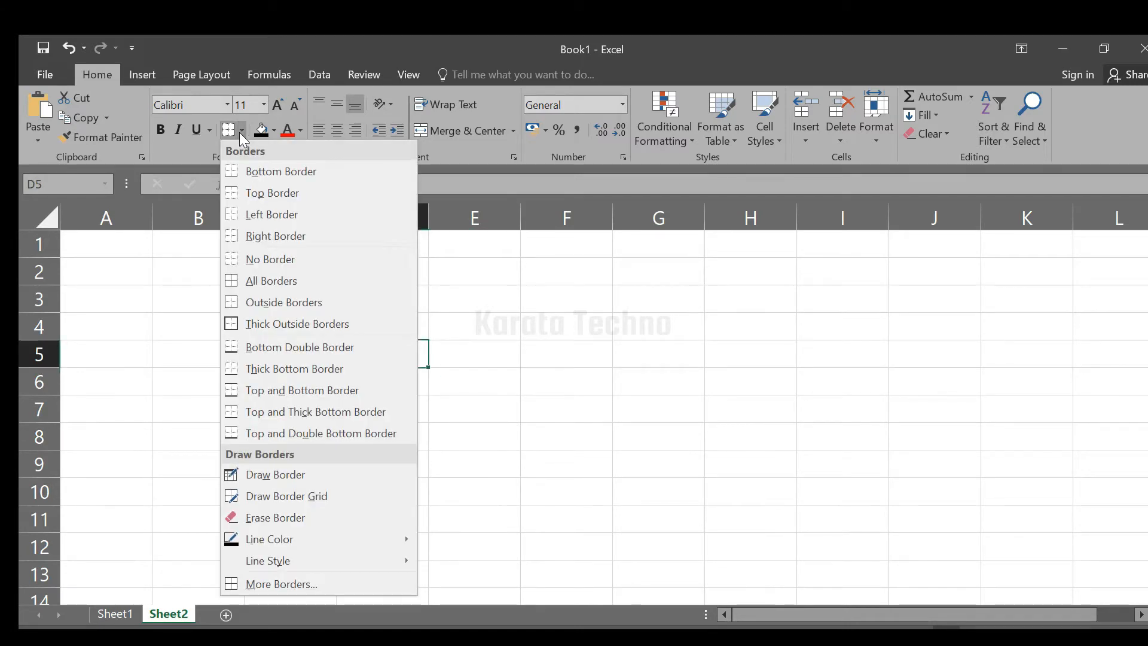
{"action": "left_click", "coordinate": [293, 261]}
{"action": "left_click", "coordinate": [538, 350]}
{"action": "left_click", "coordinate": [391, 358]}
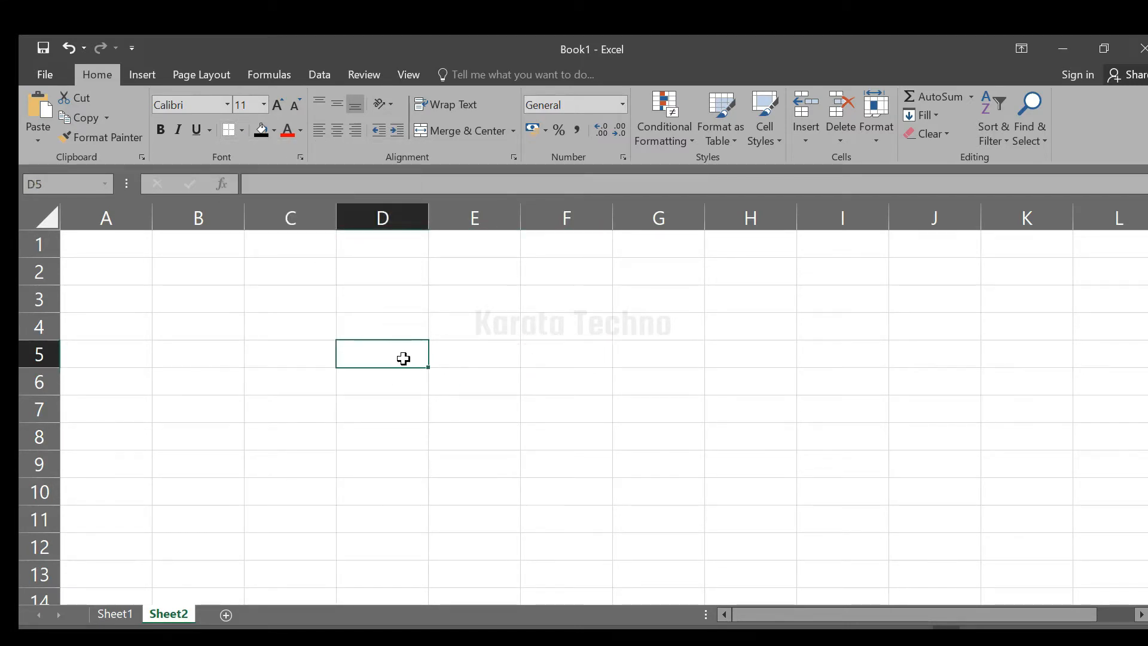
{"action": "left_click", "coordinate": [242, 131]}
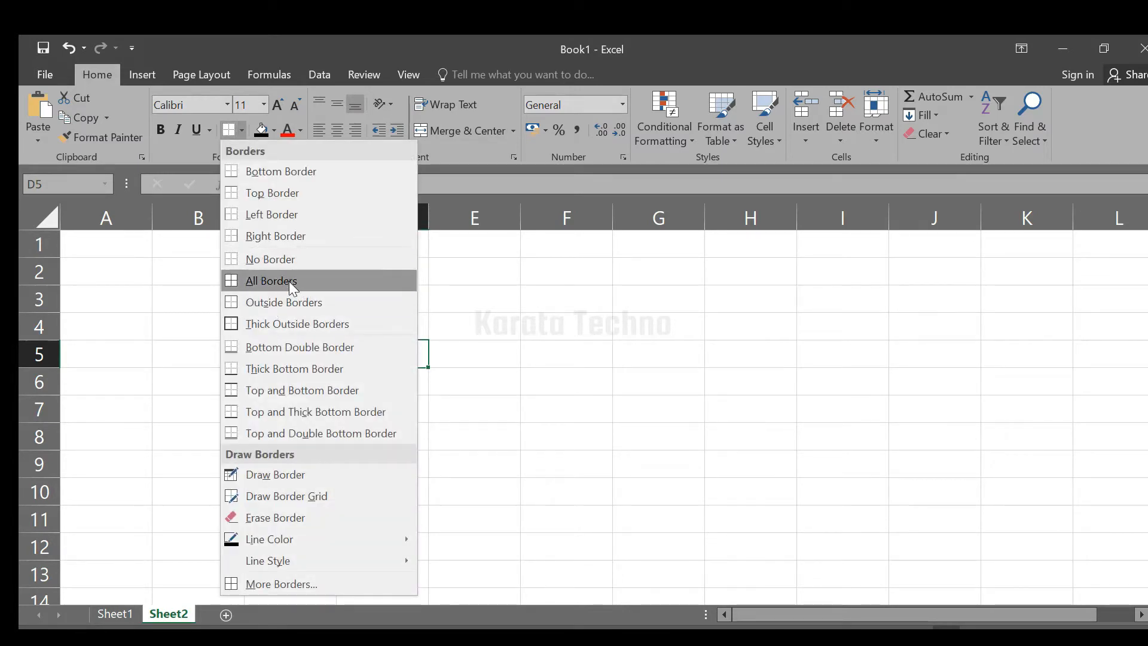
{"action": "left_click", "coordinate": [453, 361]}
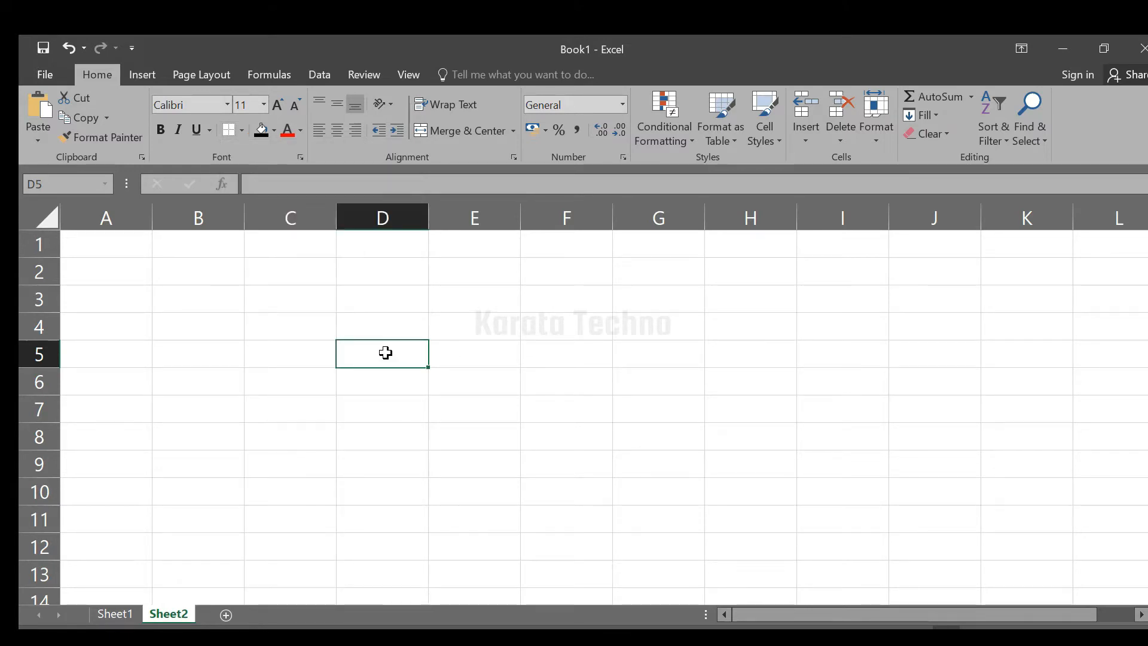
- Apply All Borders to the two-by-two cell range D5:E6
{"action": "left_click_drag", "start_coordinate": [400, 364], "coordinate": [461, 383]}
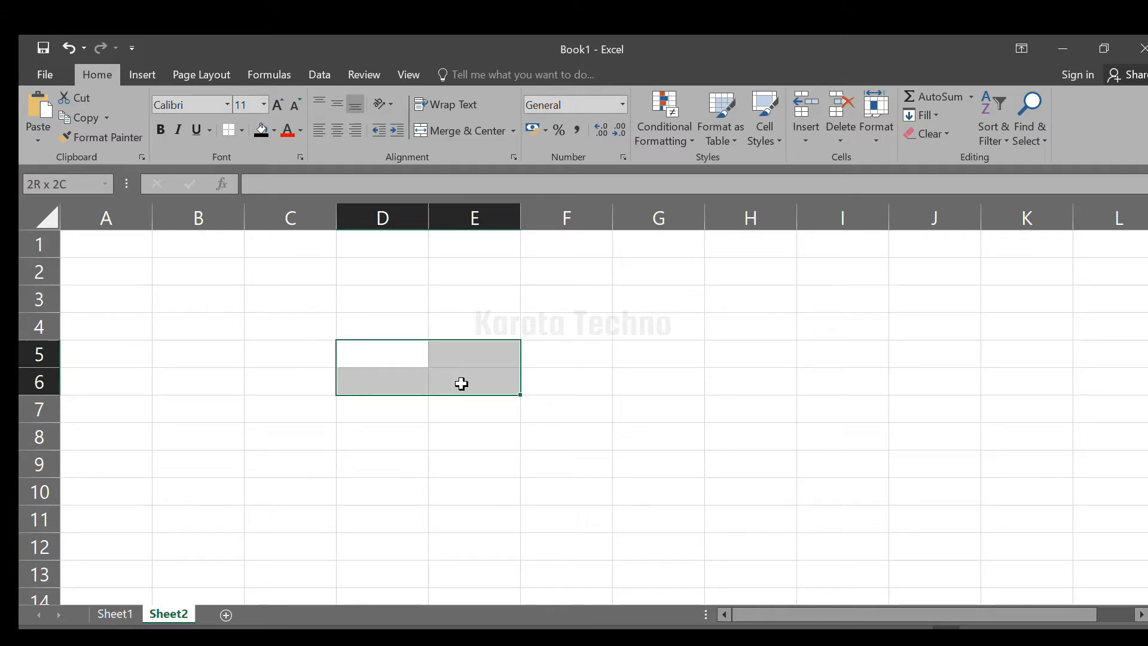
{"action": "left_click_drag", "start_coordinate": [461, 383], "coordinate": [460, 383]}
{"action": "left_click", "coordinate": [241, 129]}
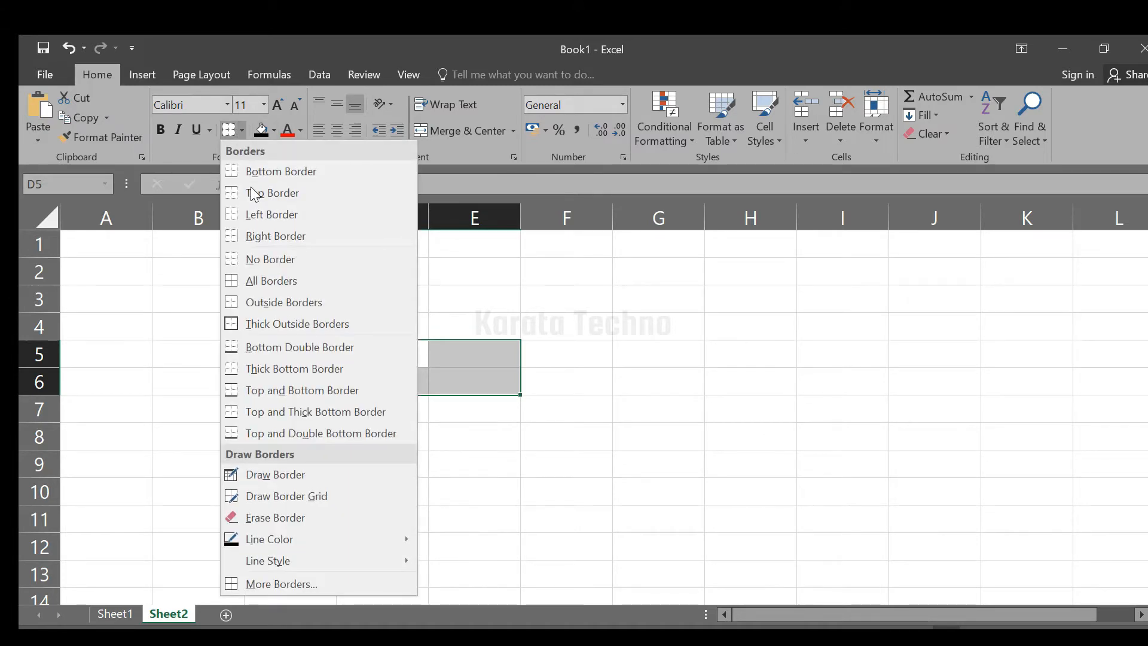
{"action": "left_click", "coordinate": [279, 280]}
{"action": "left_click", "coordinate": [571, 373]}
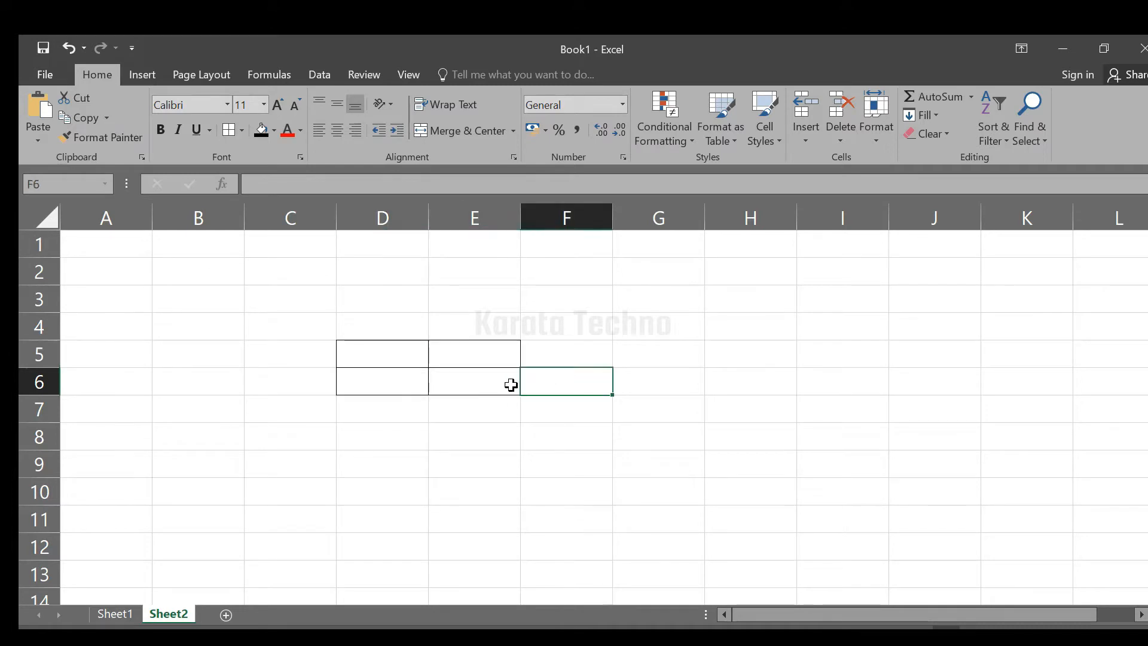
- Clear every border from the range D5:E6 with the No Border option
{"action": "left_click", "coordinate": [468, 377]}
{"action": "left_click", "coordinate": [467, 353]}
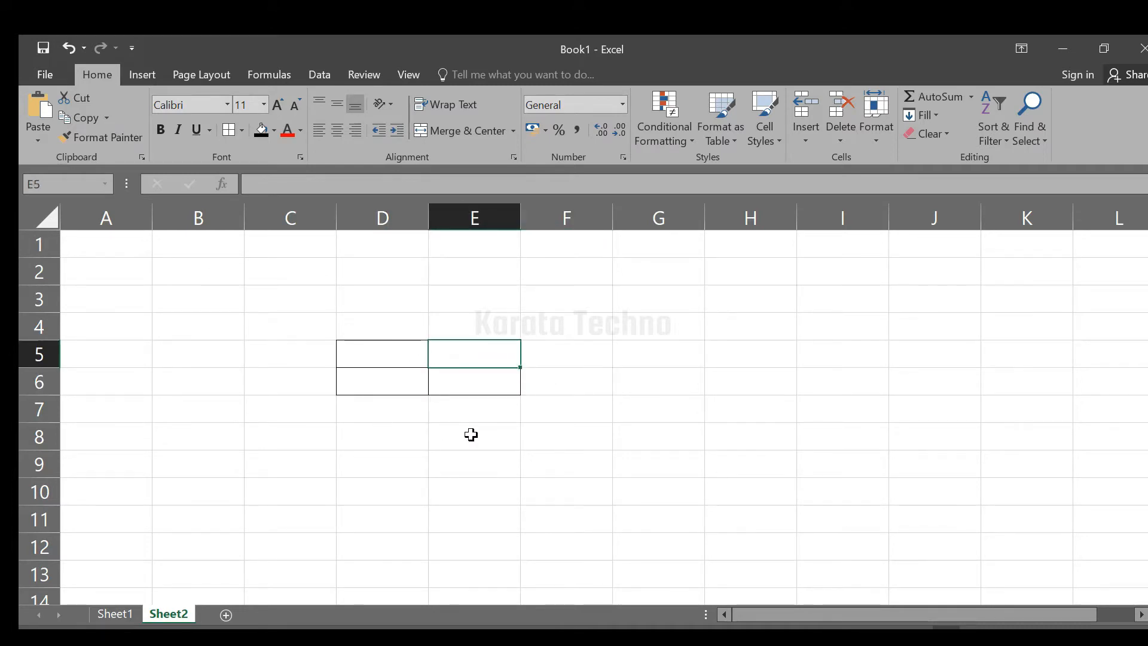
{"action": "left_click_drag", "start_coordinate": [412, 379], "coordinate": [396, 358]}
{"action": "left_click", "coordinate": [454, 358]}
{"action": "left_click", "coordinate": [458, 383]}
{"action": "left_click", "coordinate": [435, 353]}
{"action": "left_click", "coordinate": [242, 131]}
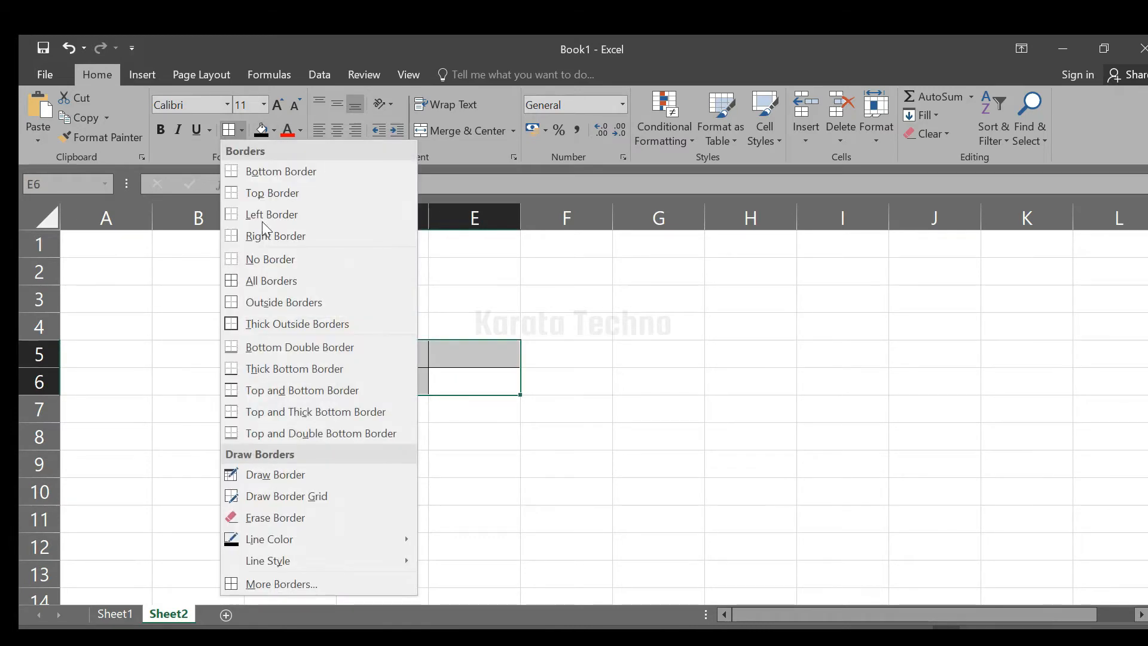
{"action": "left_click", "coordinate": [276, 260]}
{"action": "left_click", "coordinate": [452, 381]}
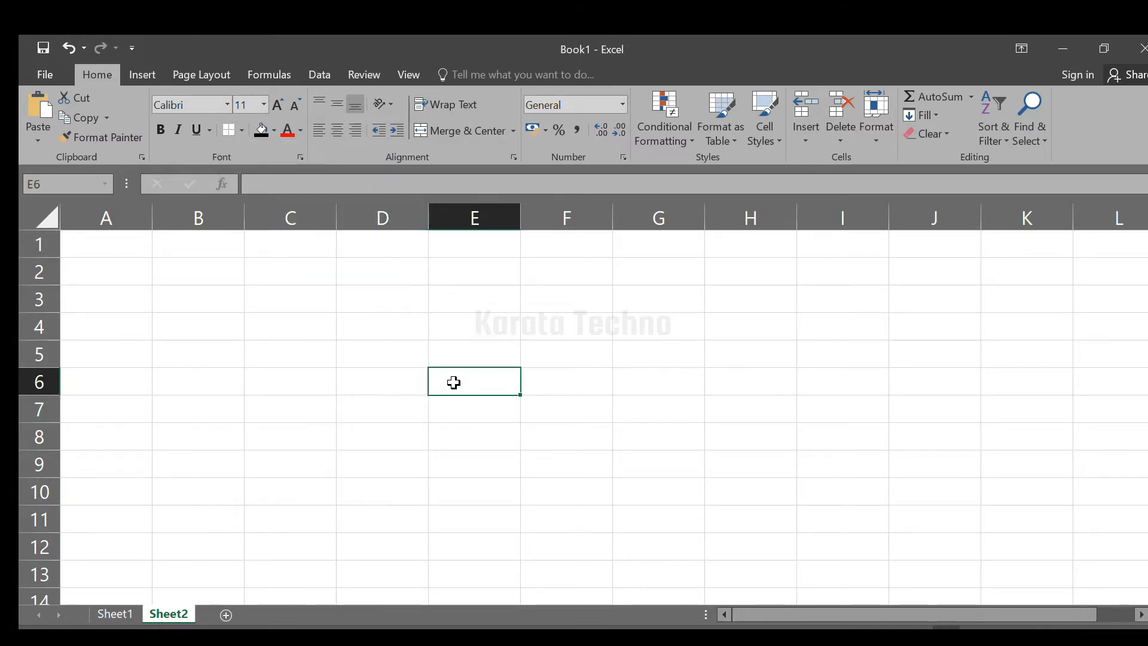
- Apply Outside Borders to the range D5:E6
{"action": "key", "text": "shift+Left"}
{"action": "left_click_drag", "start_coordinate": [450, 381], "coordinate": [389, 351]}
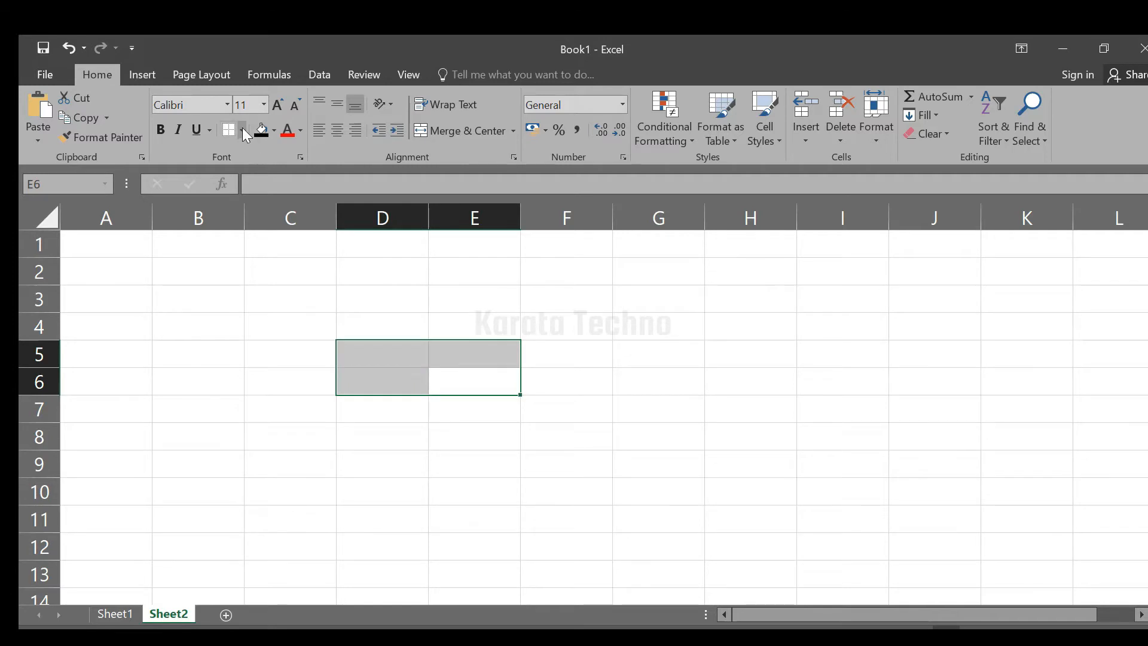
{"action": "left_click", "coordinate": [243, 131]}
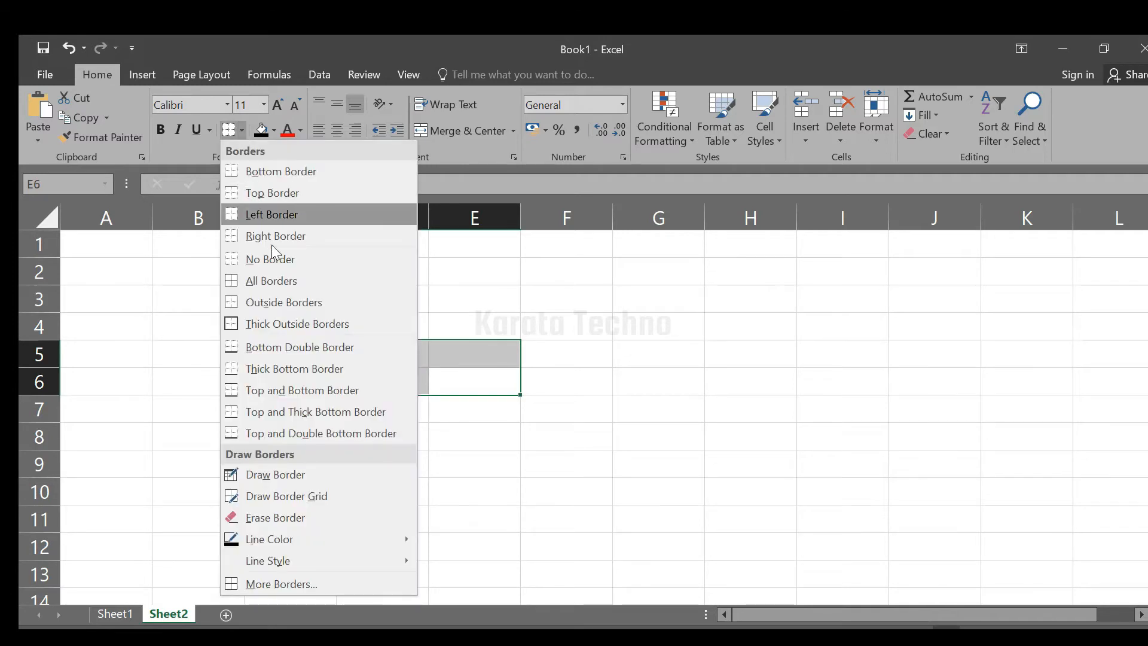
{"action": "left_click", "coordinate": [281, 302]}
{"action": "left_click", "coordinate": [532, 380]}
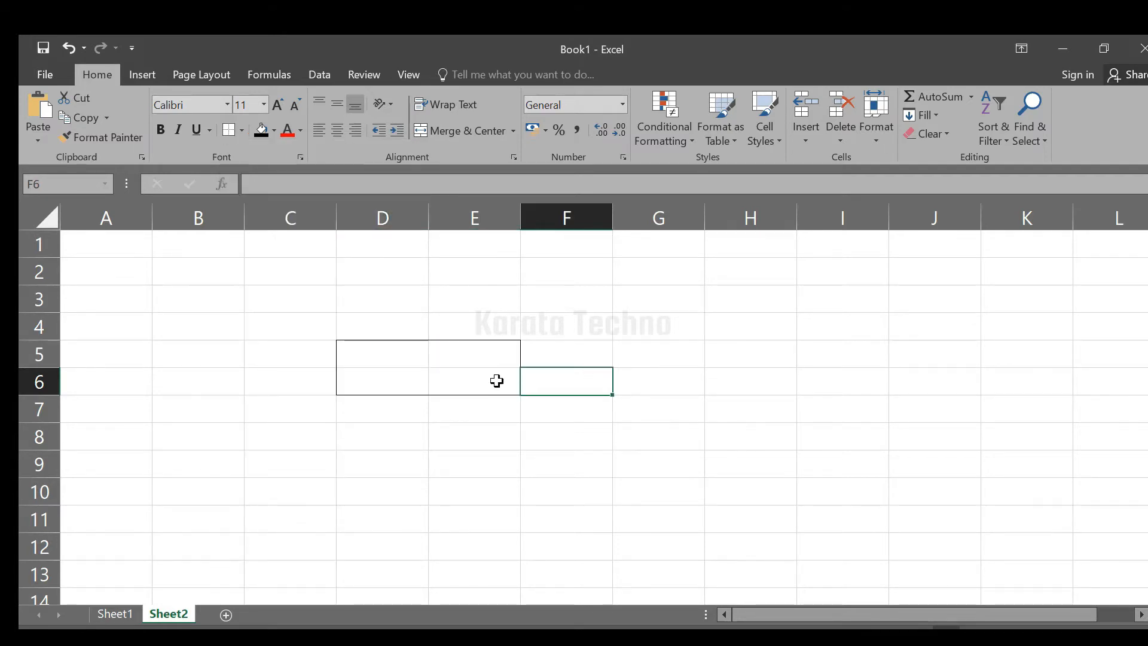
{"action": "left_click", "coordinate": [242, 131]}
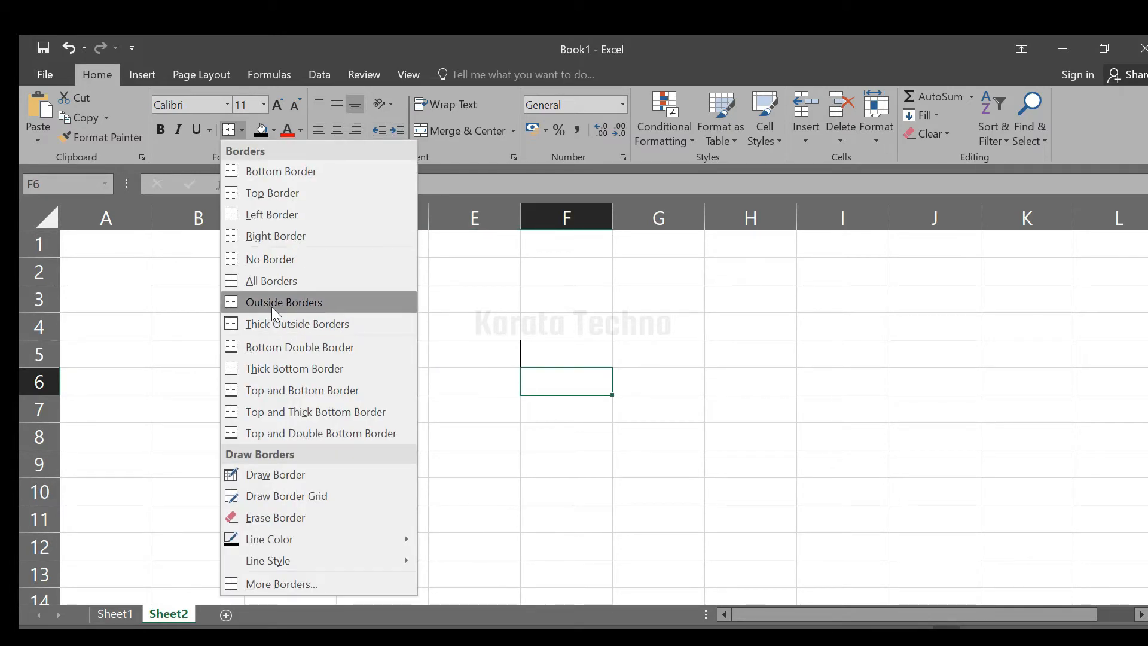
{"action": "left_click", "coordinate": [471, 382]}
{"action": "left_click", "coordinate": [481, 384]}
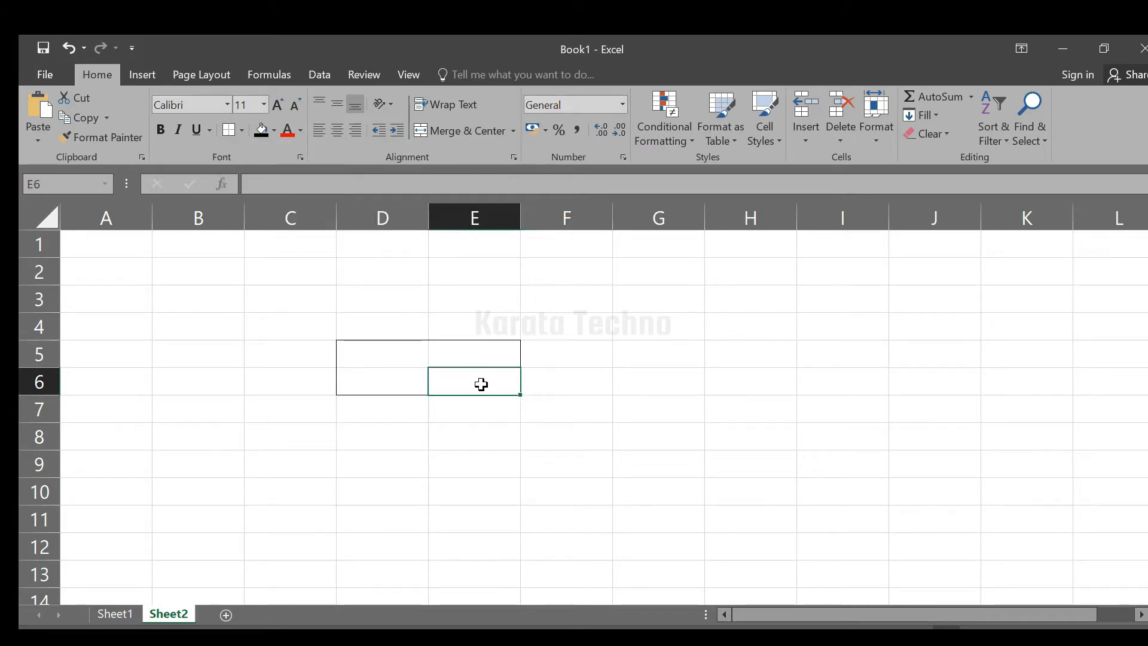
{"action": "left_click", "coordinate": [514, 424]}
{"action": "left_click_drag", "start_coordinate": [485, 377], "coordinate": [454, 369]}
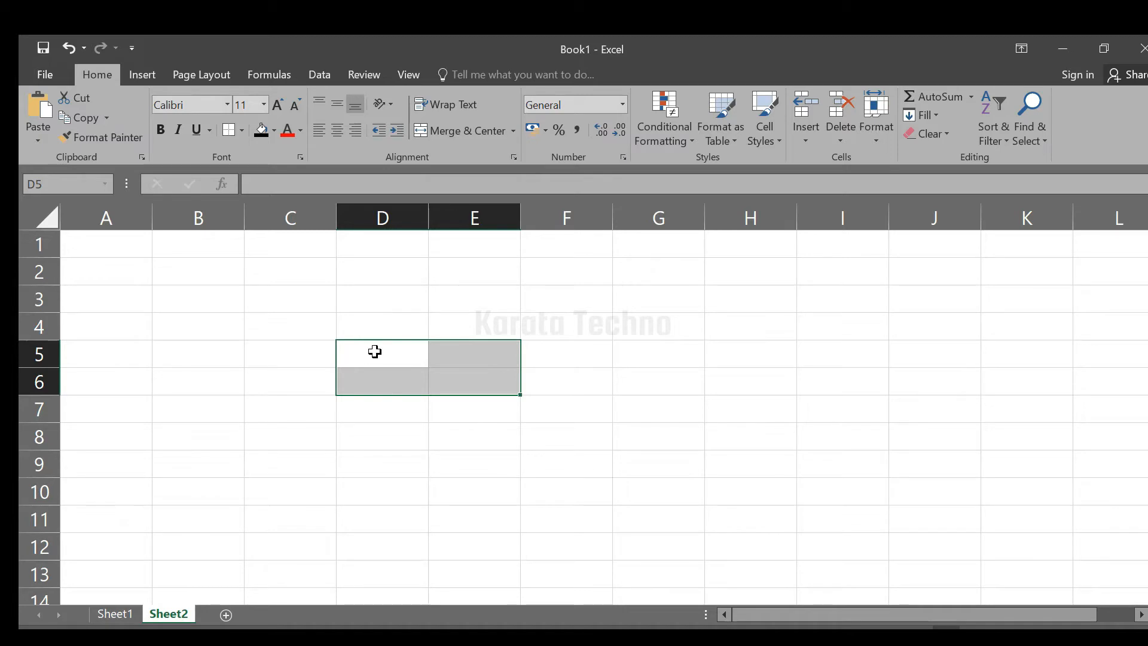
{"action": "left_click_drag", "start_coordinate": [374, 352], "coordinate": [459, 379]}
{"action": "left_click", "coordinate": [462, 373]}
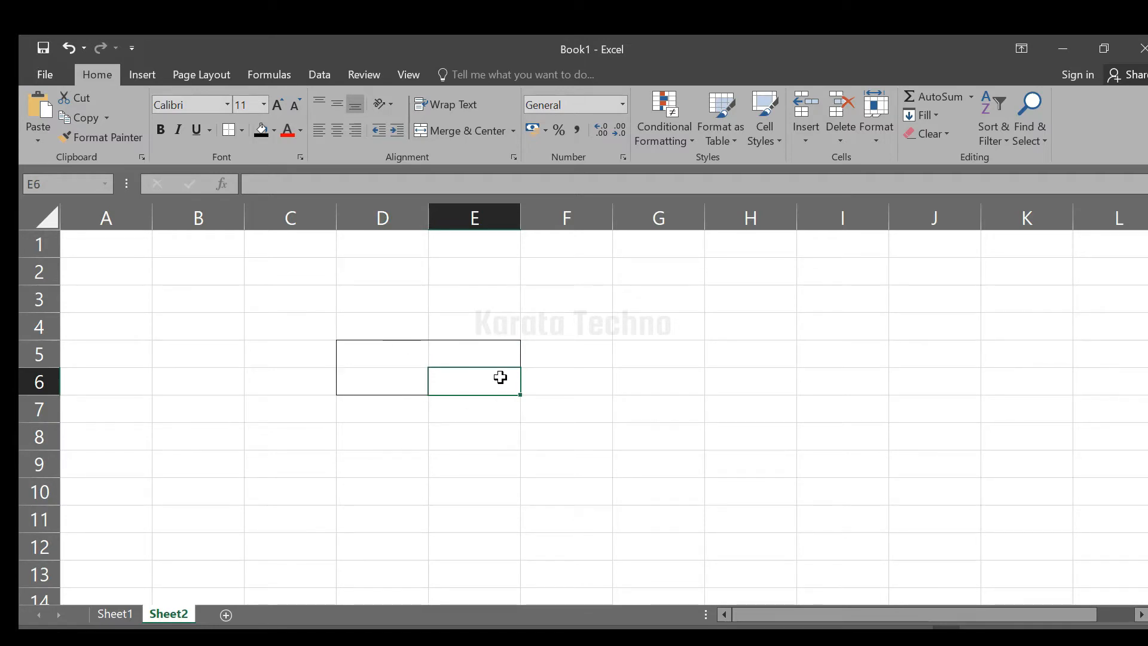
- Apply Thick Outside Borders to the range D5:E6 and deselect it to check the outline
{"action": "left_click_drag", "start_coordinate": [469, 382], "coordinate": [389, 358]}
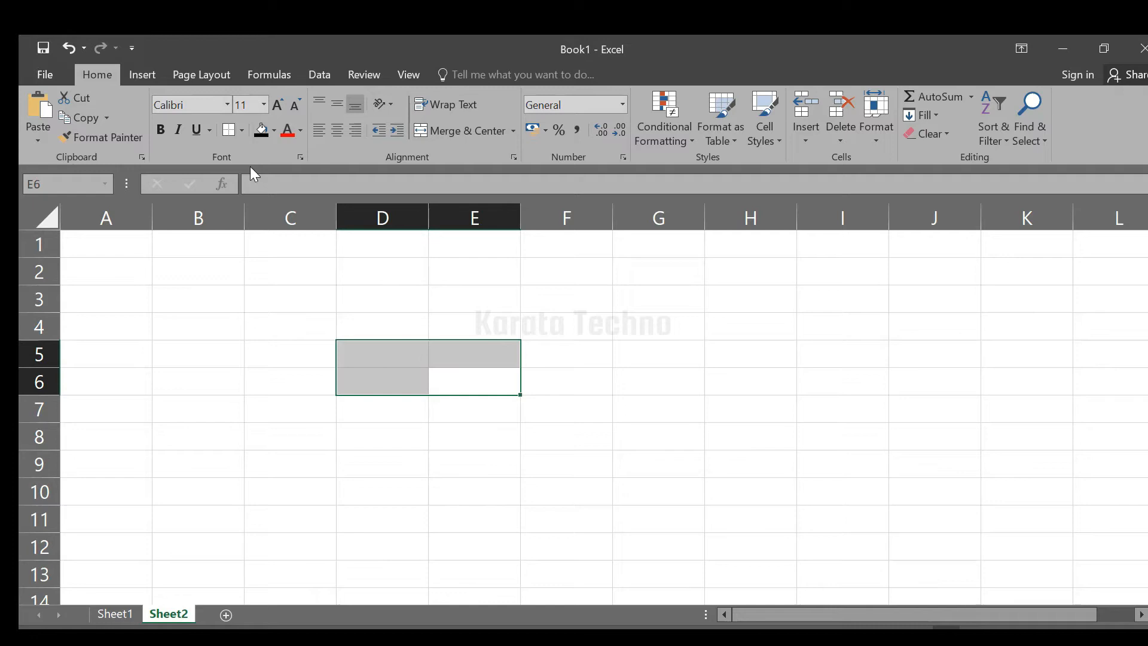
{"action": "left_click", "coordinate": [241, 130]}
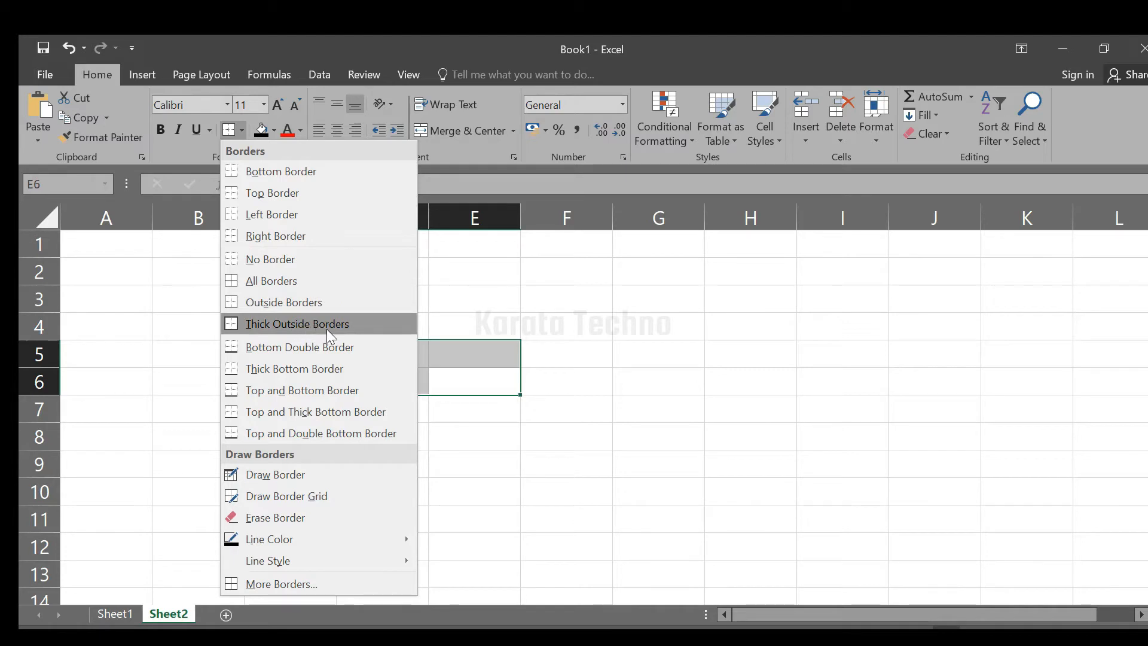
{"action": "left_click", "coordinate": [301, 325]}
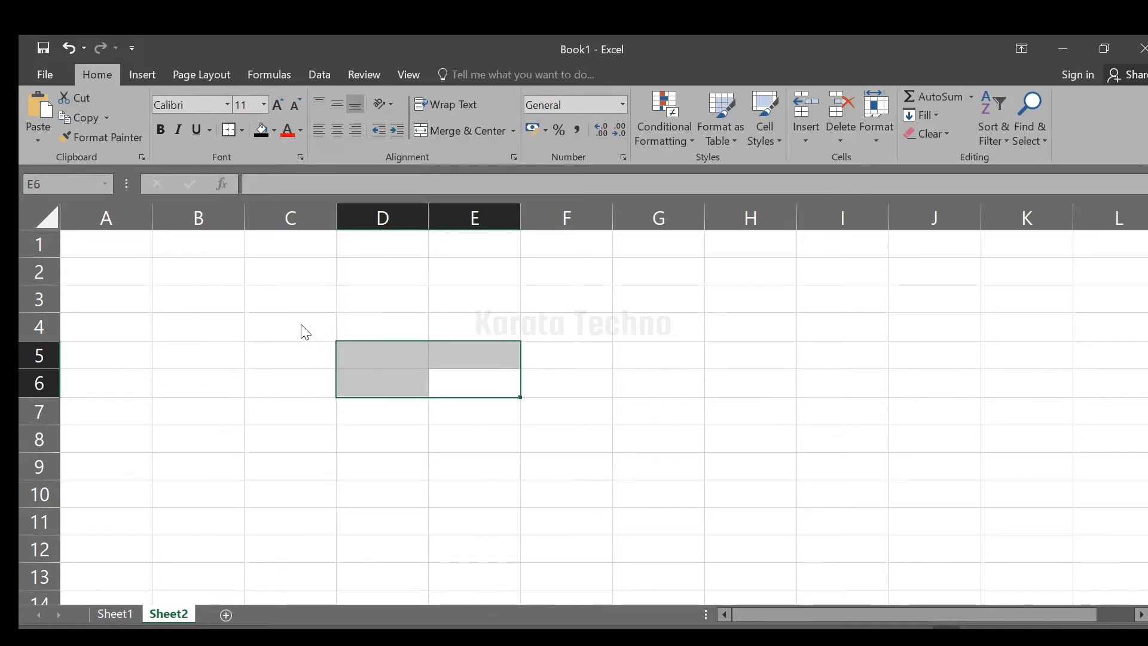
{"action": "left_click", "coordinate": [560, 379]}
{"action": "left_click", "coordinate": [501, 384]}
{"action": "left_click", "coordinate": [424, 362], "text": "shift"}
{"action": "left_click", "coordinate": [529, 391]}
{"action": "left_click", "coordinate": [515, 427]}
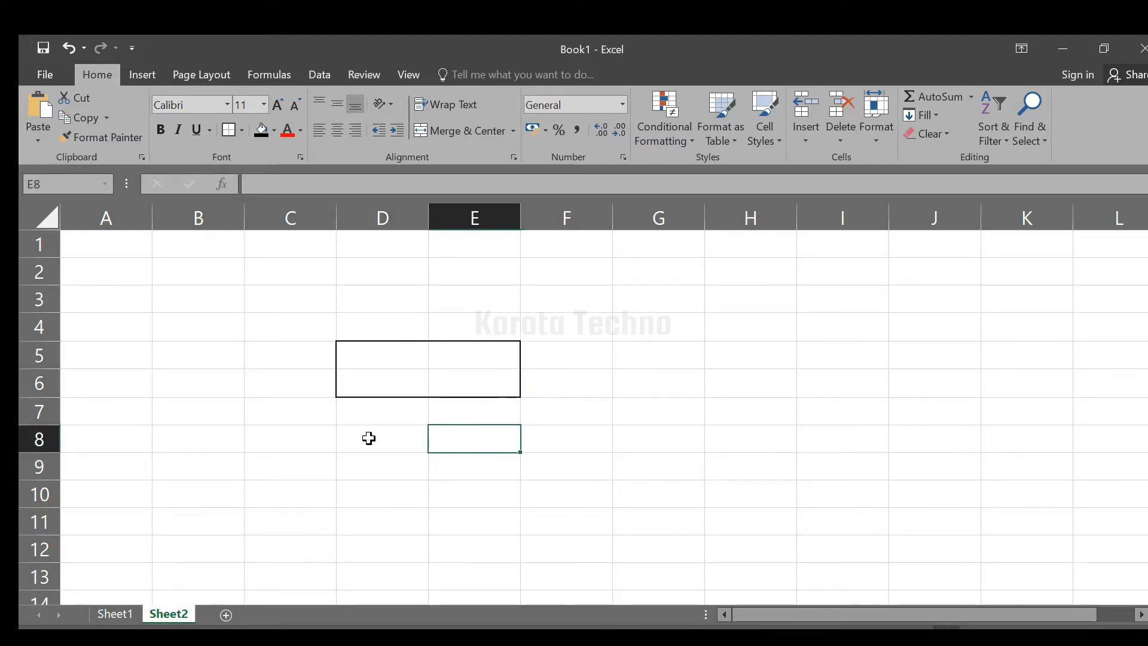
- Apply a Bottom Double Border to the range D5:E6 and check its lower edge from the cells below
{"action": "left_click_drag", "start_coordinate": [482, 389], "coordinate": [371, 355]}
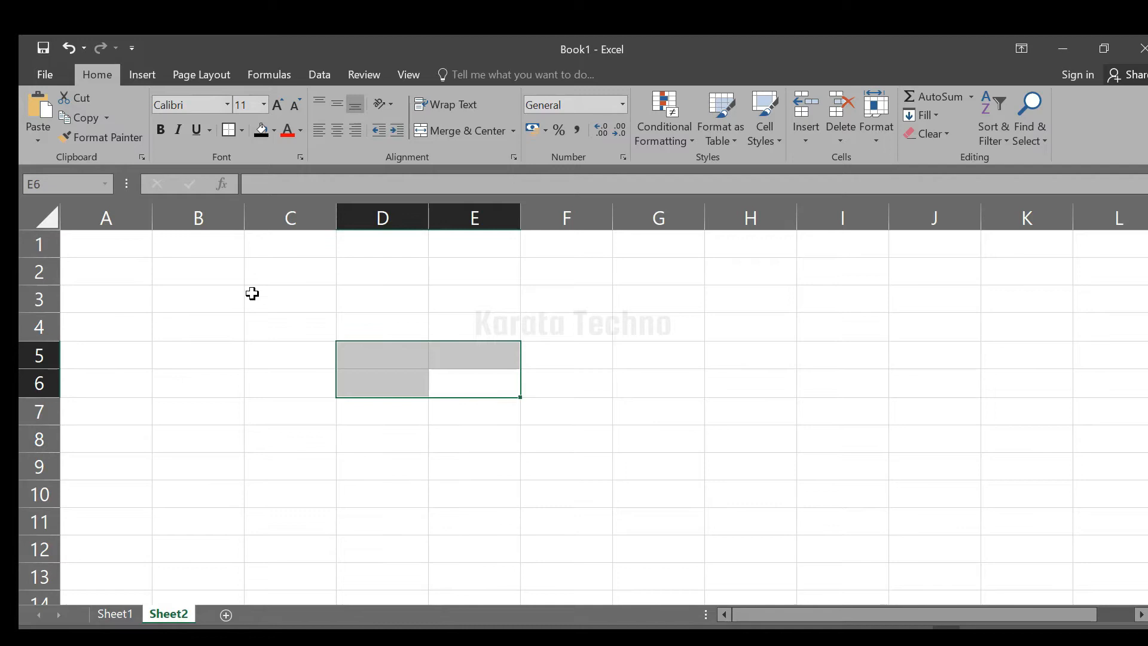
{"action": "left_click", "coordinate": [240, 130]}
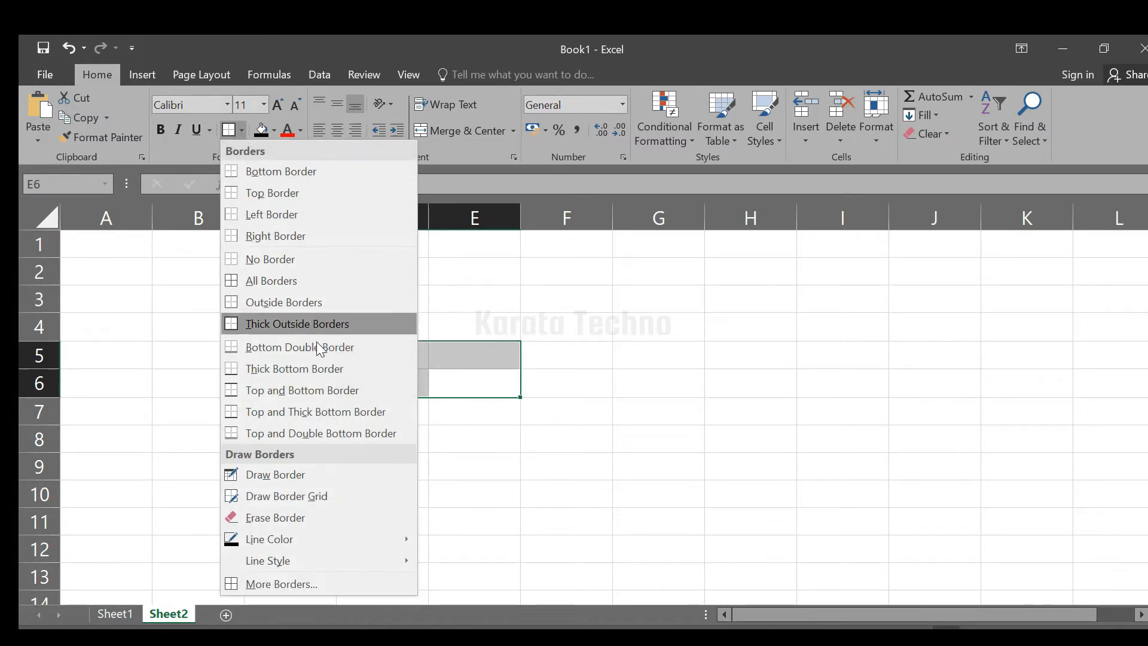
{"action": "left_click", "coordinate": [318, 349]}
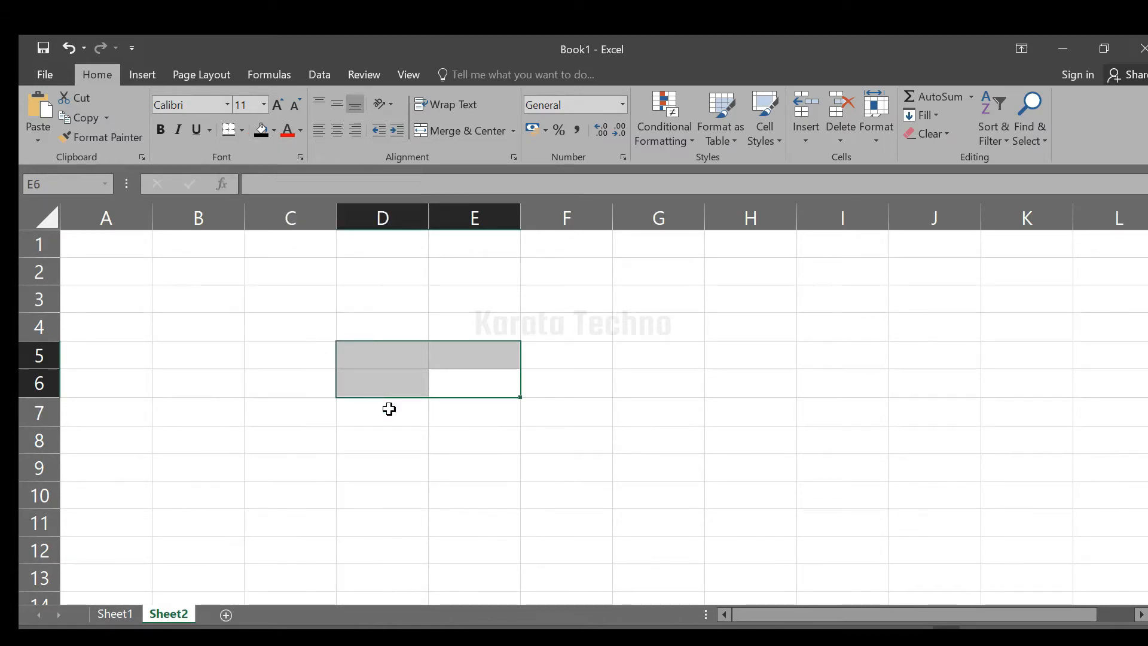
{"action": "left_click", "coordinate": [430, 432]}
{"action": "left_click_drag", "start_coordinate": [454, 382], "coordinate": [402, 392]}
{"action": "left_click", "coordinate": [413, 406]}
{"action": "left_click", "coordinate": [471, 413]}
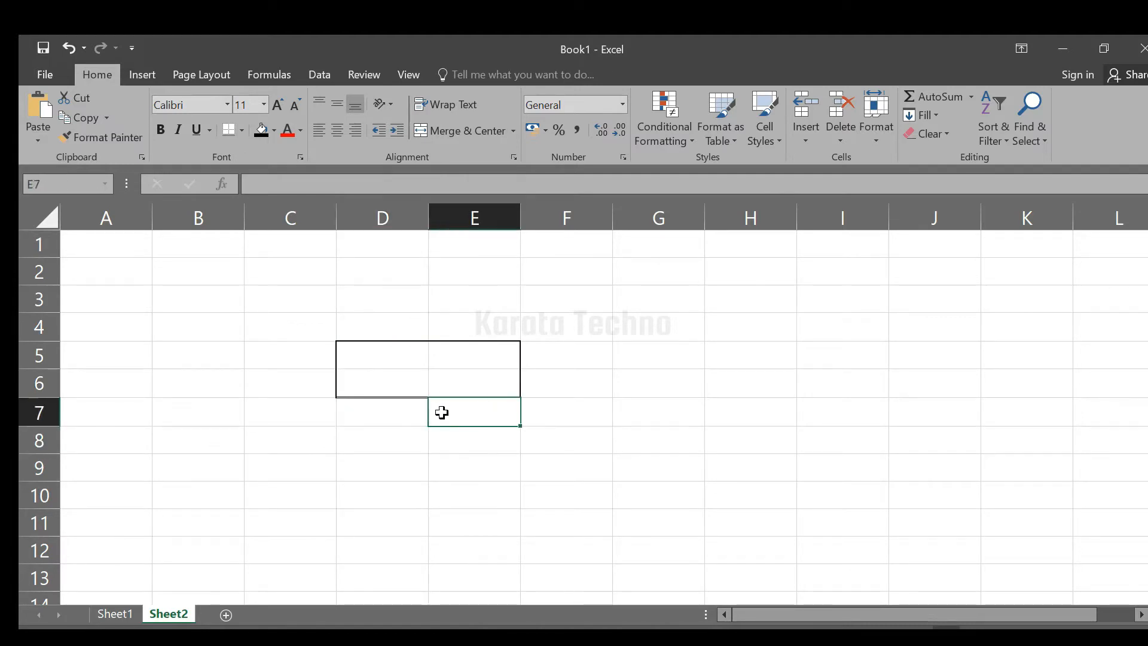
{"action": "left_click", "coordinate": [411, 418]}
{"action": "left_click", "coordinate": [418, 431]}
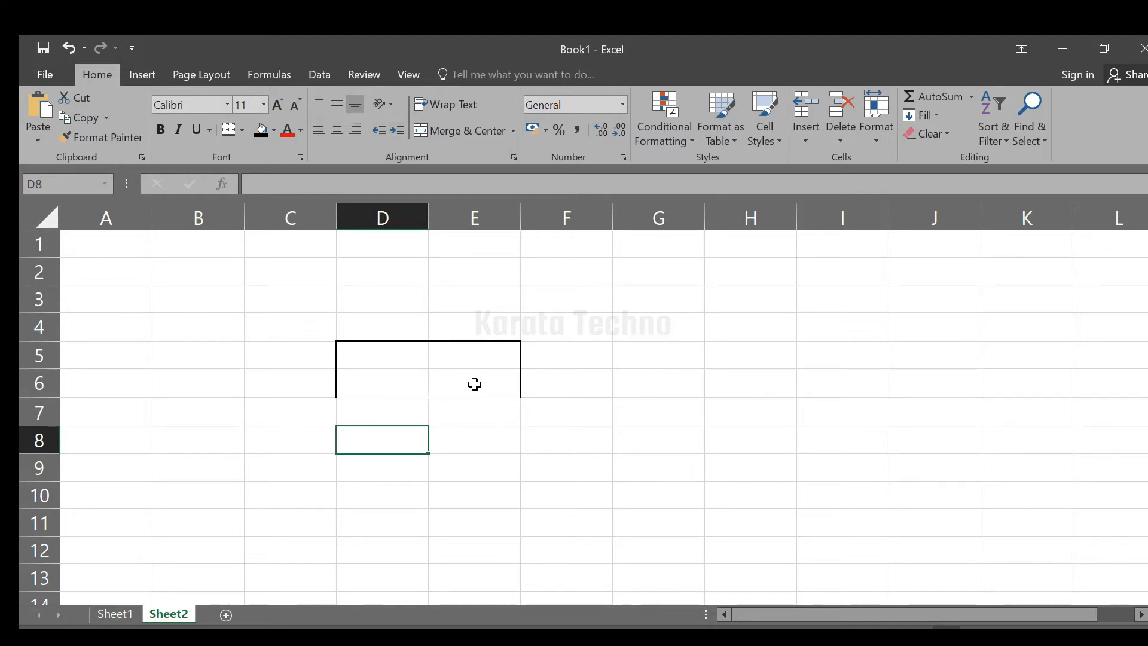
- Apply a Thick Bottom Border to the range D5:E6
{"action": "left_click_drag", "start_coordinate": [474, 384], "coordinate": [349, 353]}
{"action": "left_click", "coordinate": [242, 130]}
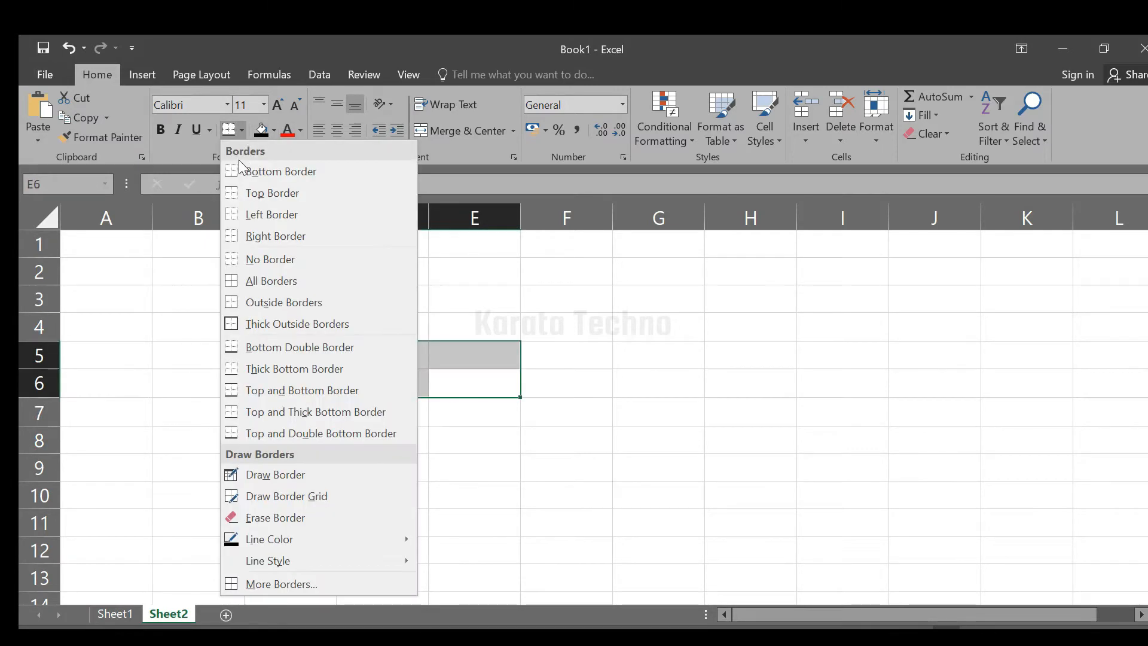
{"action": "left_click", "coordinate": [299, 371]}
{"action": "left_click", "coordinate": [420, 434]}
- Apply the Top and Bottom Border option to the range D5:E6
{"action": "left_click_drag", "start_coordinate": [494, 385], "coordinate": [422, 361]}
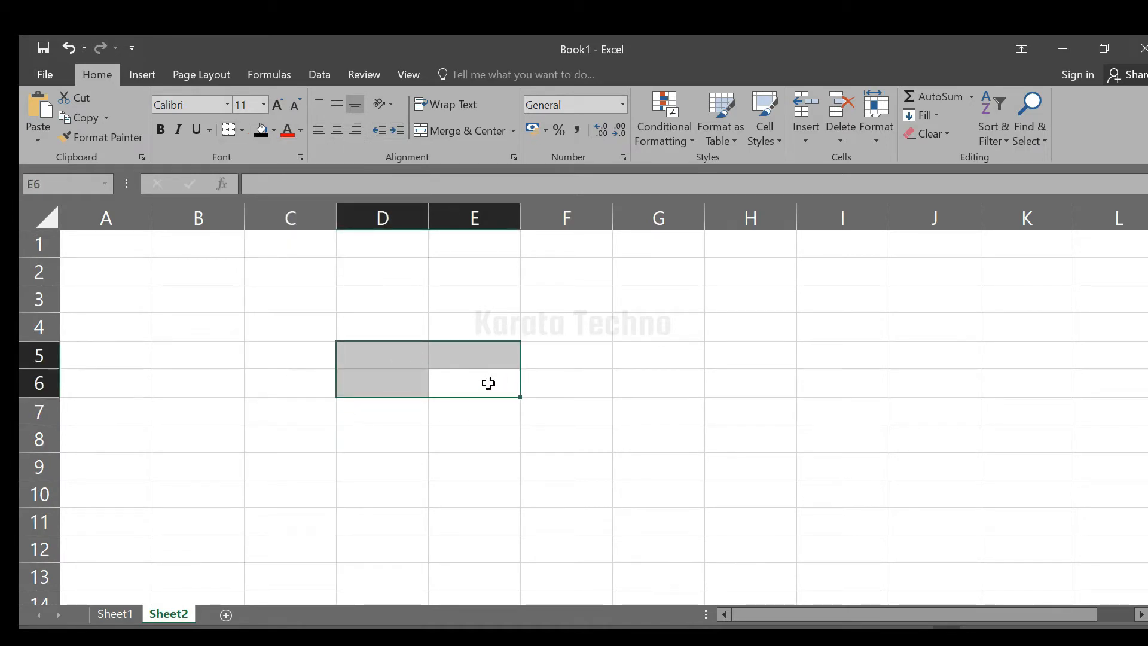
{"action": "left_click", "coordinate": [242, 130]}
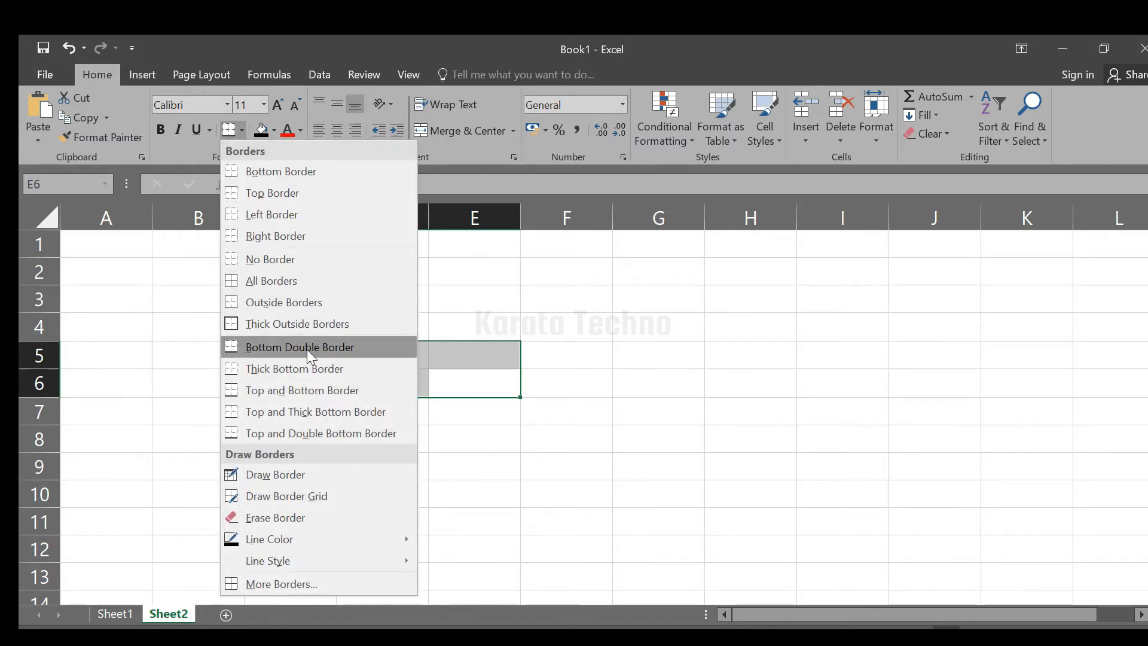
{"action": "left_click", "coordinate": [321, 390]}
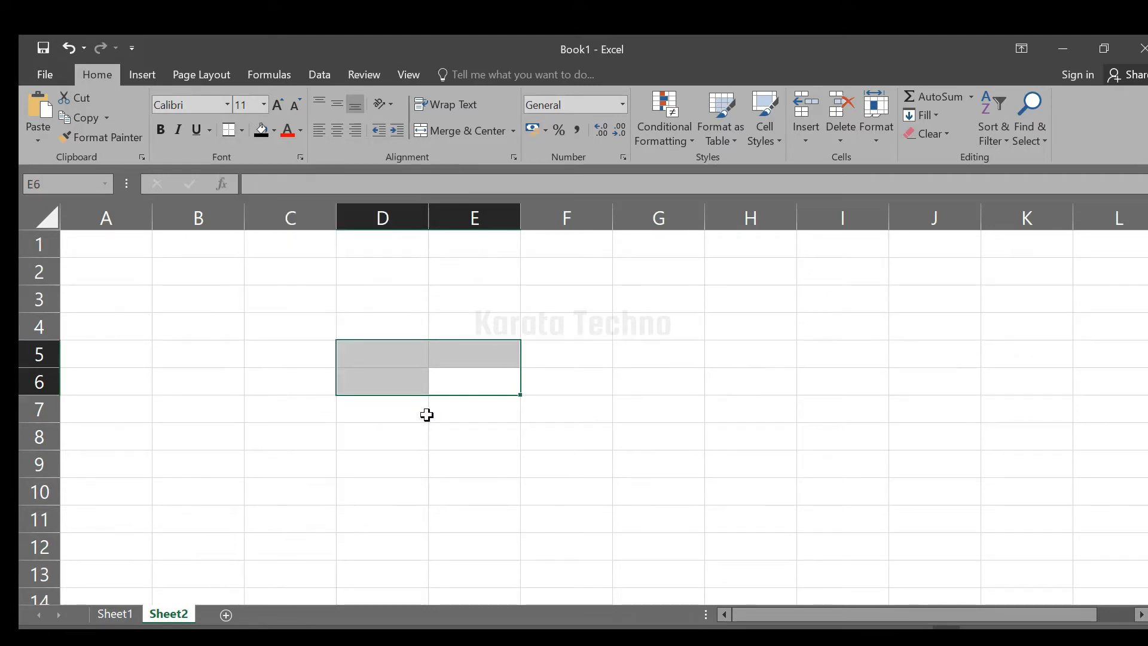
{"action": "left_click", "coordinate": [454, 426]}
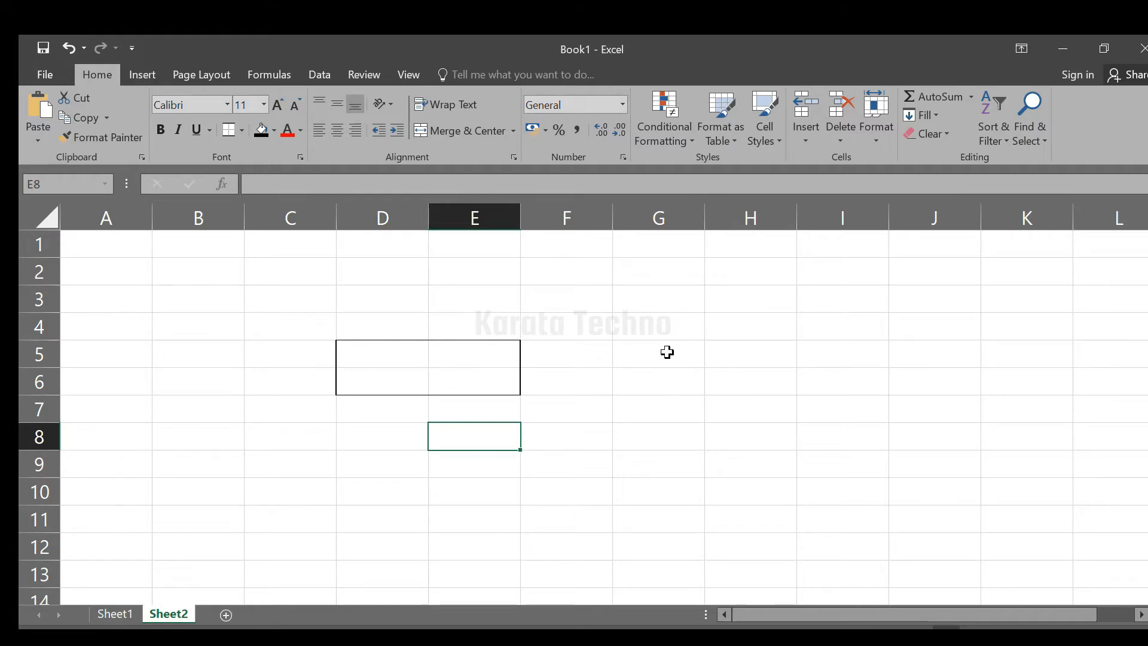
- Apply the Top and Bottom Border option to the unformatted two-by-two range G5:H6
{"action": "left_click_drag", "start_coordinate": [666, 351], "coordinate": [750, 375]}
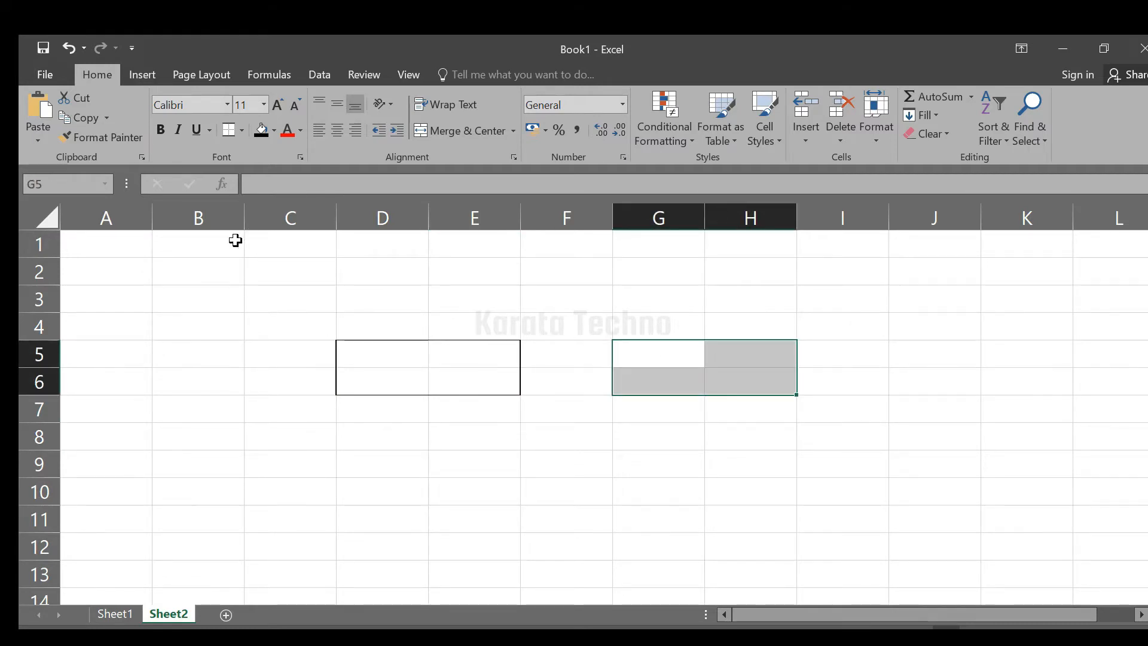
{"action": "left_click", "coordinate": [241, 130]}
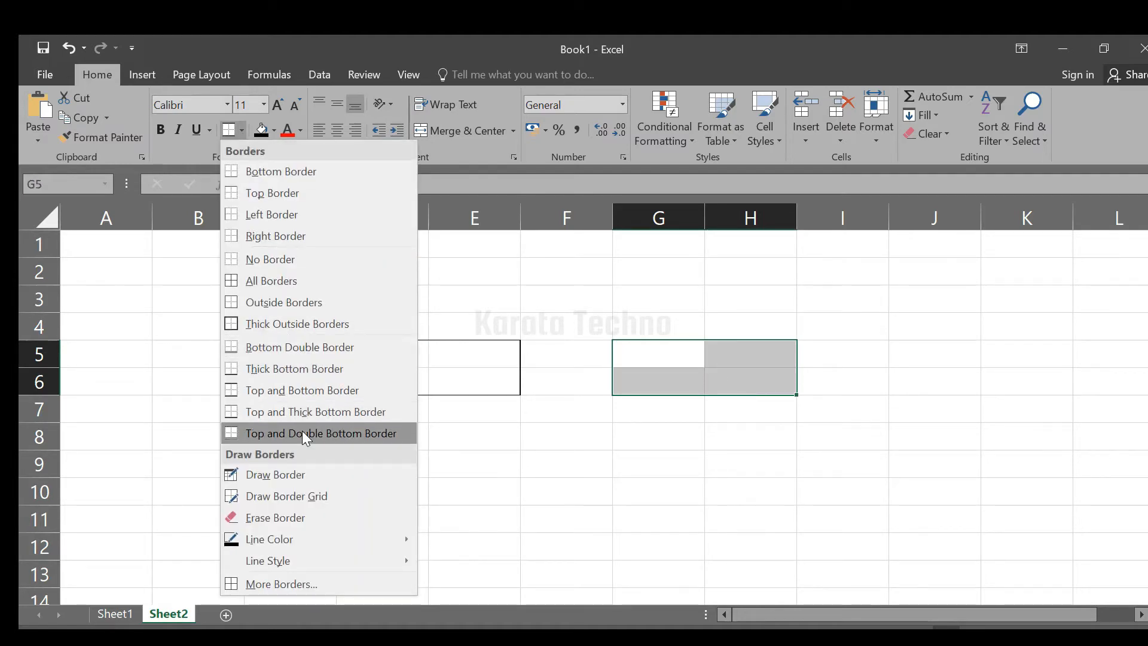
{"action": "left_click", "coordinate": [312, 392]}
{"action": "left_click", "coordinate": [615, 470]}
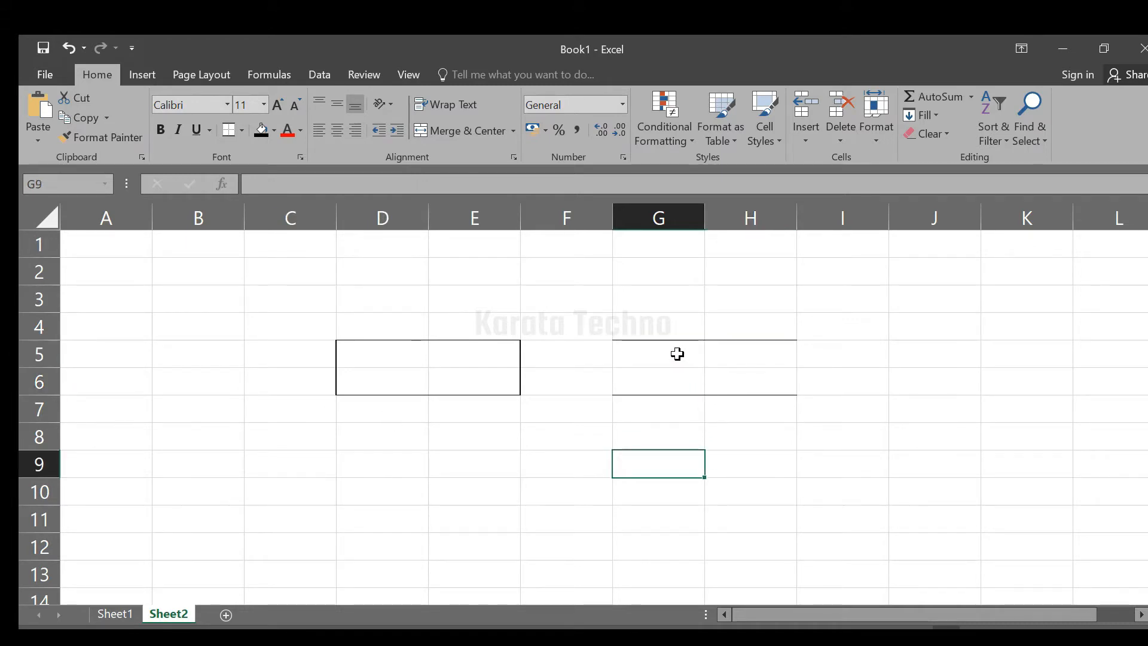
{"action": "left_click_drag", "start_coordinate": [725, 384], "coordinate": [681, 357]}
{"action": "left_click", "coordinate": [674, 413]}
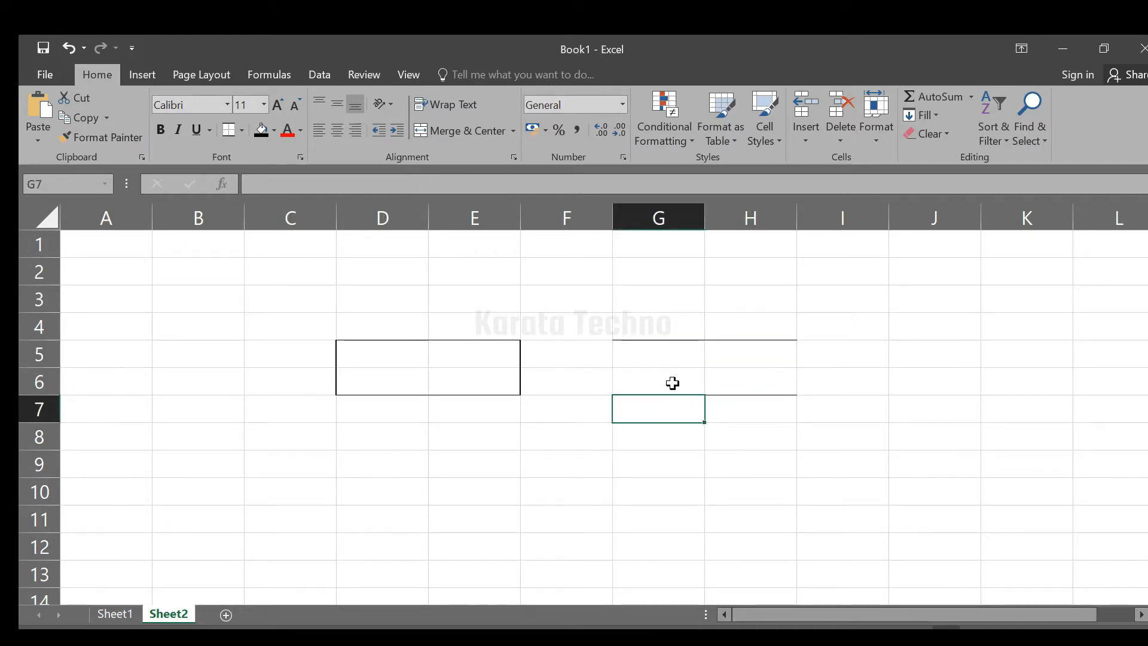
{"action": "left_click", "coordinate": [672, 382]}
{"action": "left_click", "coordinate": [557, 456]}
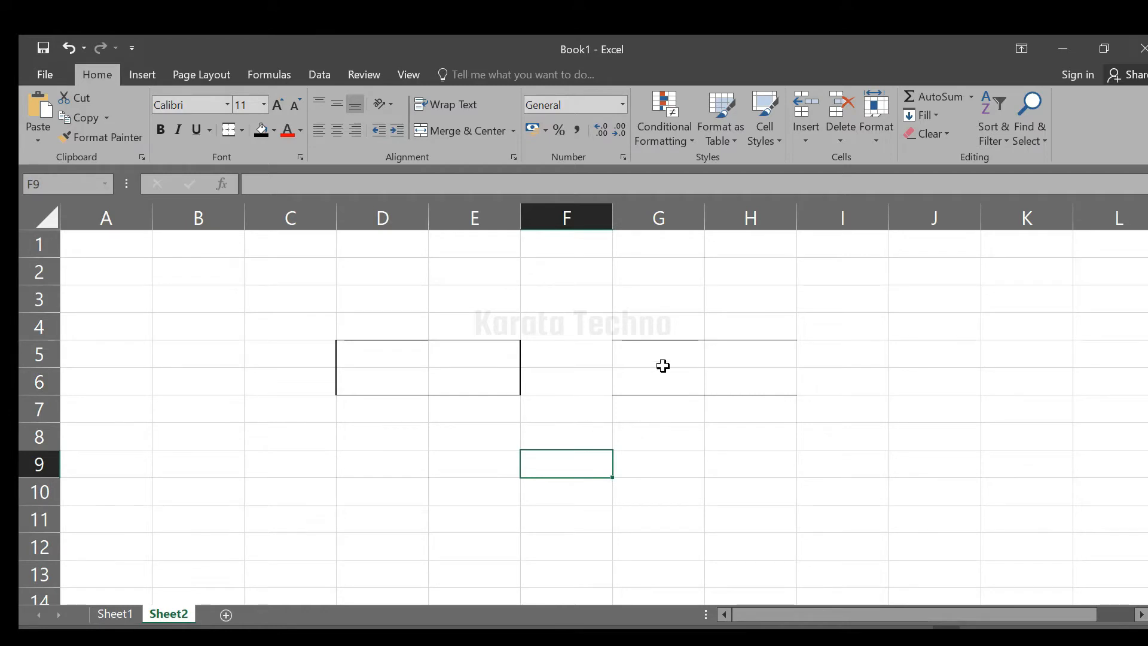
- Apply the Top and Thick Bottom Border option to the range G5:H6
{"action": "left_click_drag", "start_coordinate": [662, 365], "coordinate": [736, 377]}
{"action": "left_click", "coordinate": [244, 131]}
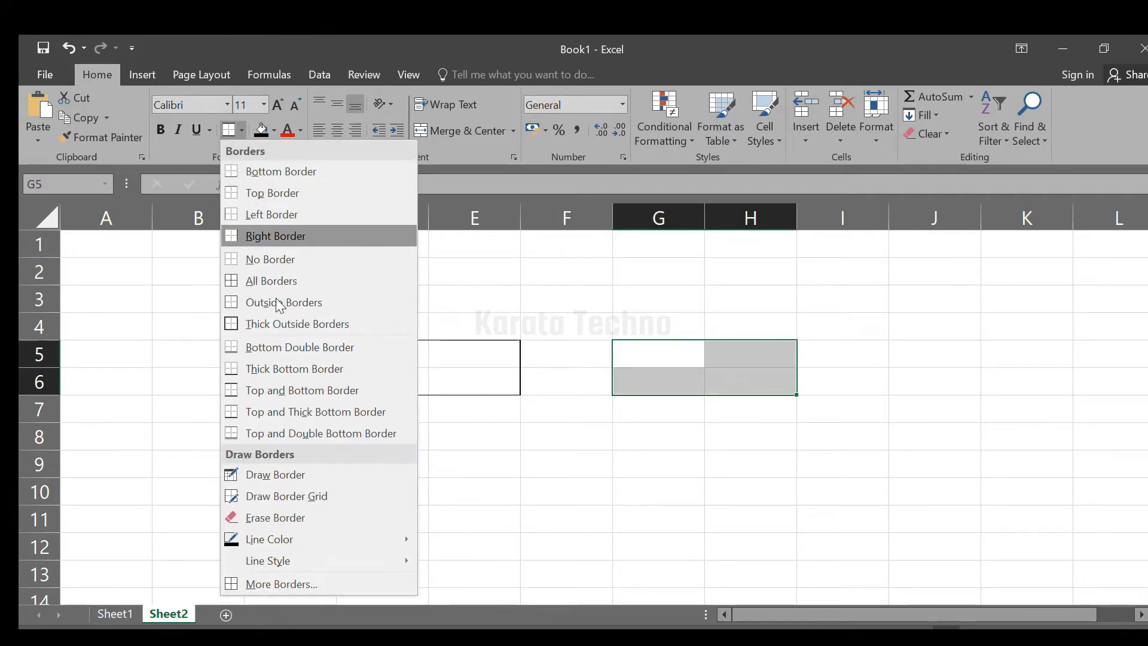
{"action": "left_click", "coordinate": [323, 413]}
{"action": "left_click", "coordinate": [557, 455]}
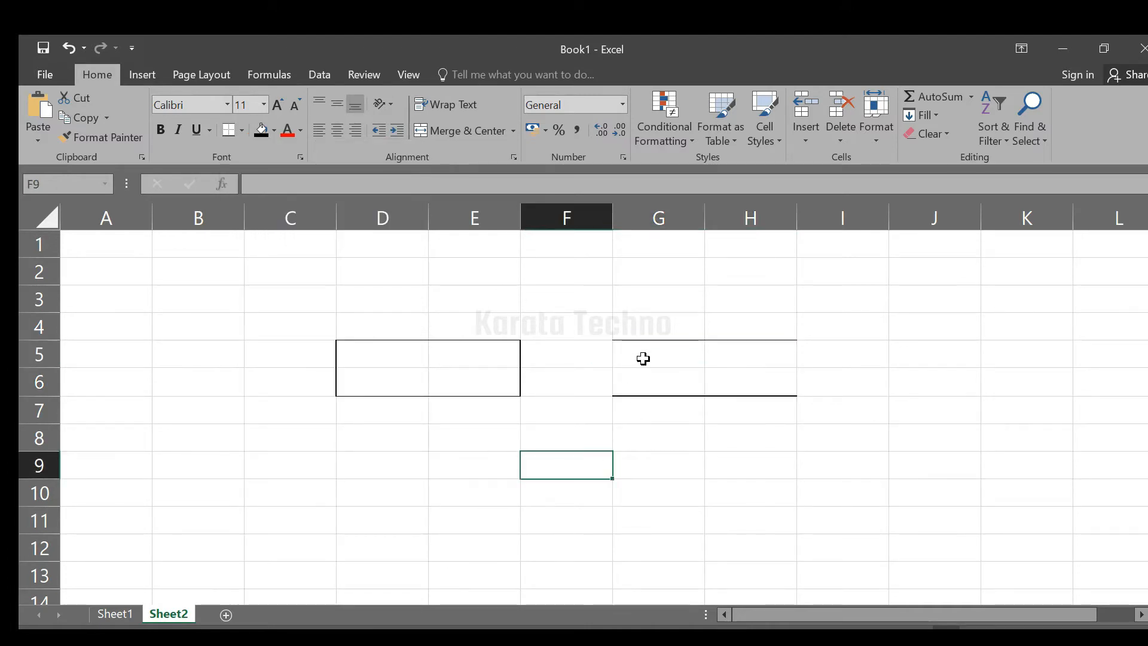
{"action": "left_click_drag", "start_coordinate": [658, 363], "coordinate": [730, 386]}
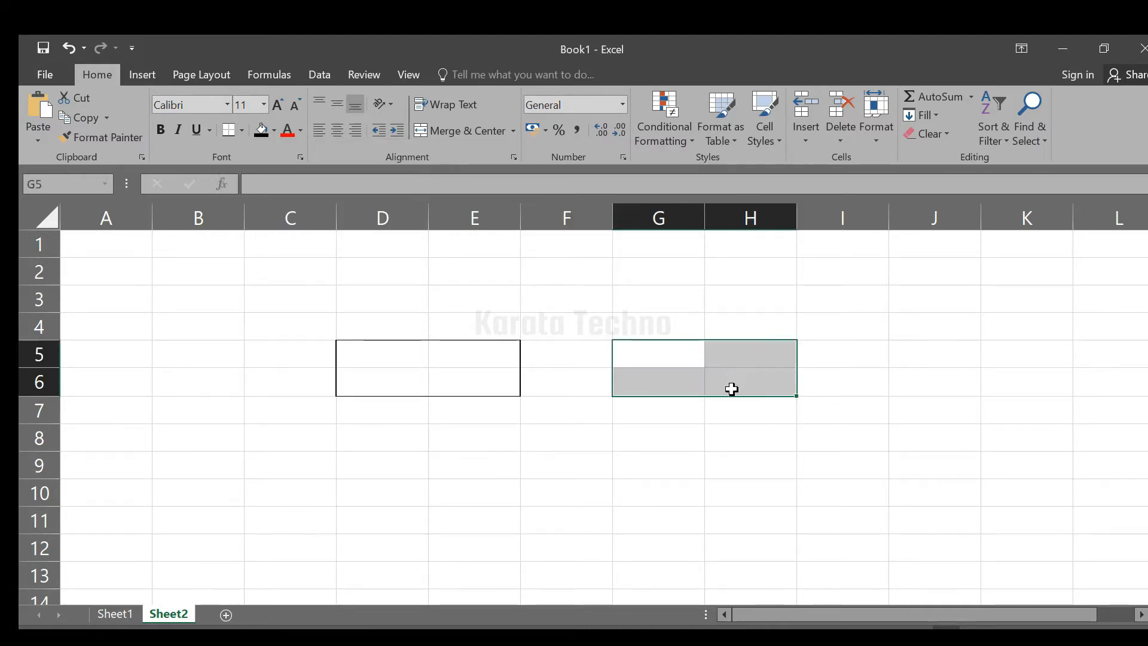
{"action": "left_click", "coordinate": [632, 440]}
- Apply the Top and Thick Bottom Border option to the range G8:H9 and review its two rows
{"action": "left_click_drag", "start_coordinate": [691, 441], "coordinate": [725, 466]}
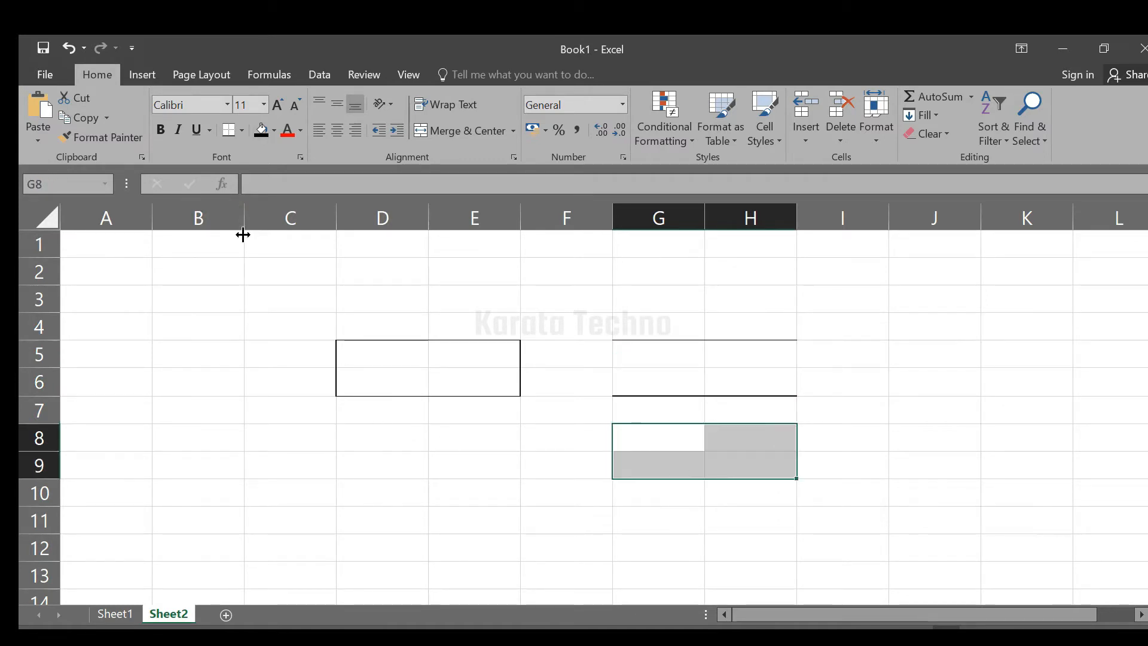
{"action": "left_click", "coordinate": [242, 130]}
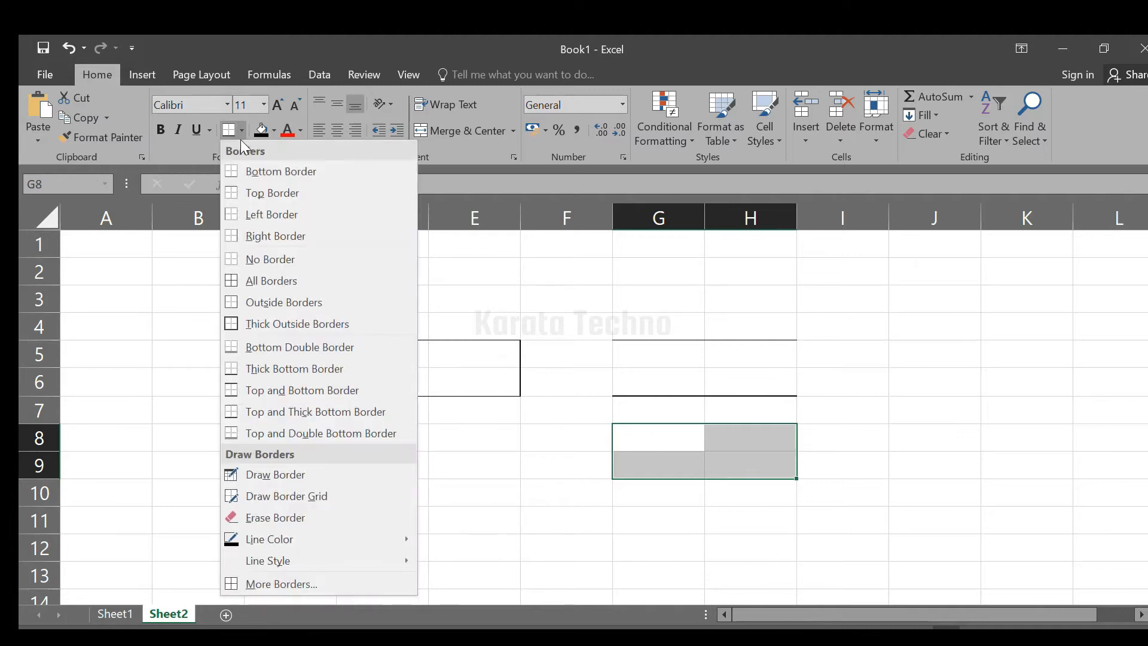
{"action": "left_click", "coordinate": [320, 411]}
{"action": "left_click", "coordinate": [497, 448]}
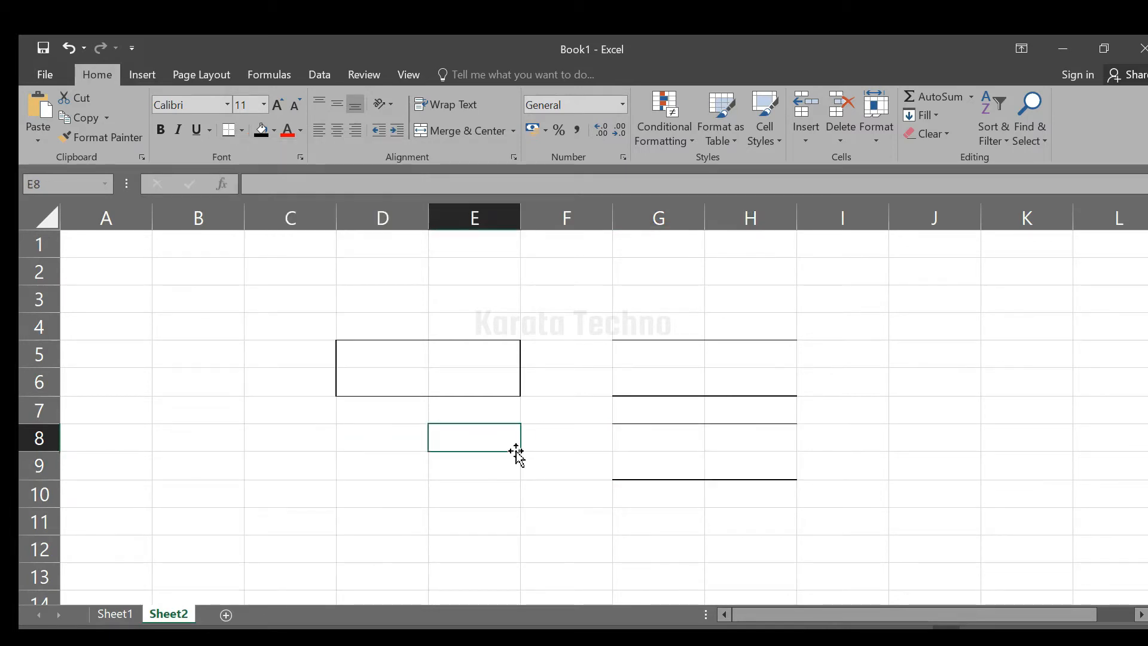
{"action": "left_click", "coordinate": [657, 440]}
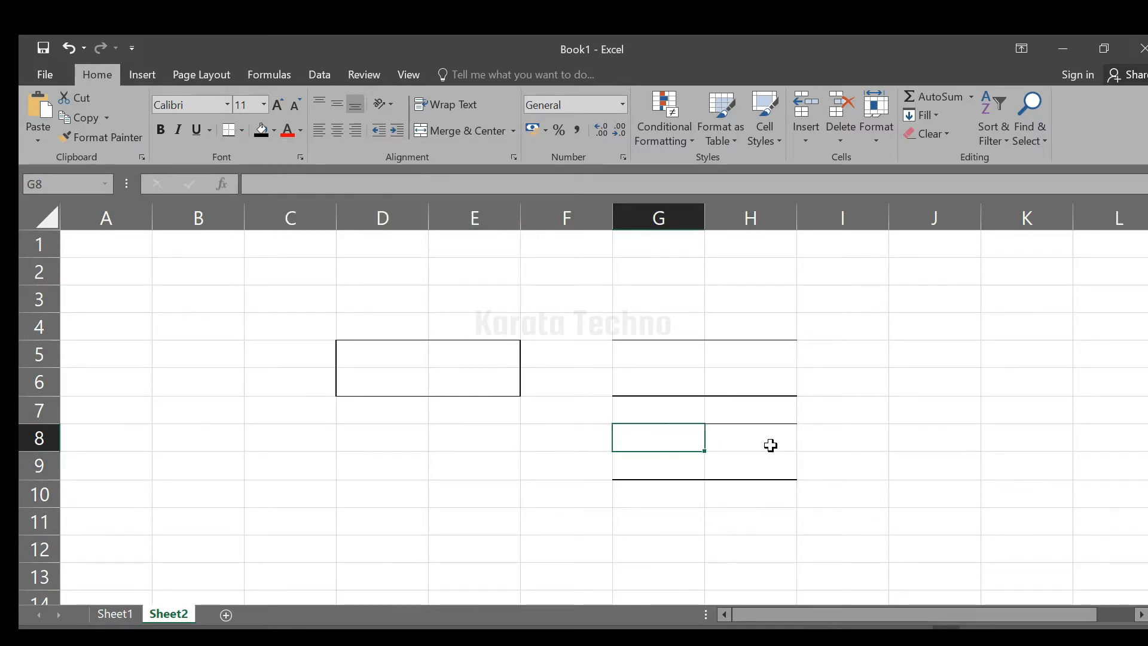
{"action": "mouse_move", "coordinate": [737, 472]}
{"action": "left_mouse_down"}
{"action": "mouse_move", "coordinate": [679, 456]}
{"action": "mouse_move", "coordinate": [674, 441]}
{"action": "mouse_move", "coordinate": [709, 443]}
{"action": "mouse_move", "coordinate": [726, 470]}
{"action": "left_mouse_up"}
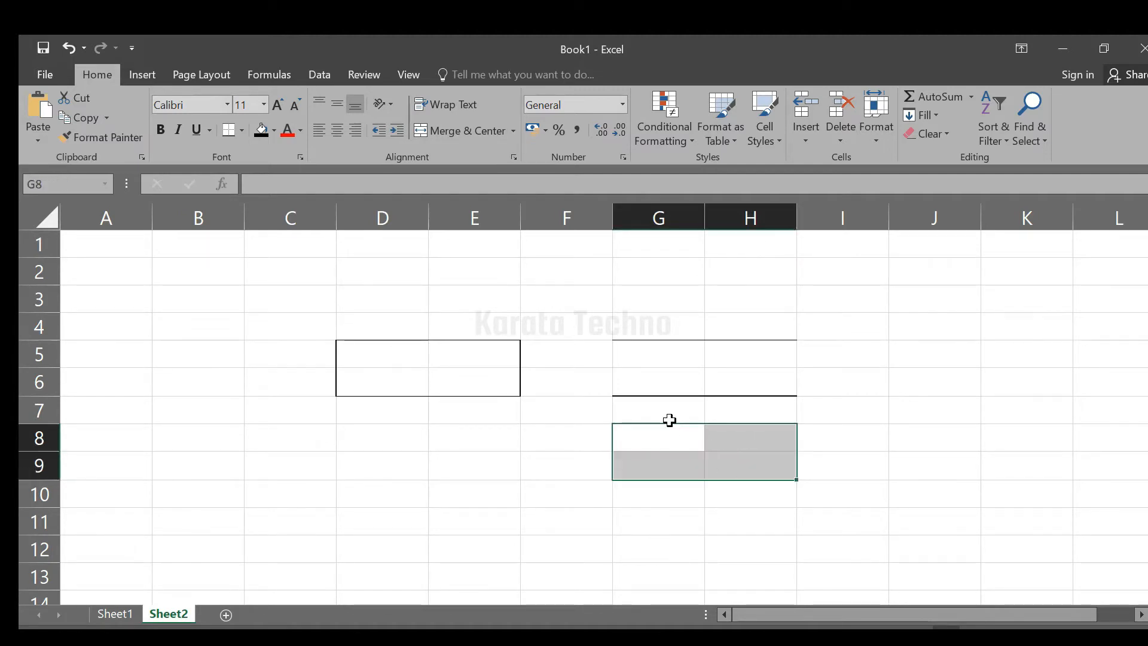
{"action": "left_click", "coordinate": [673, 440]}
{"action": "left_click_drag", "start_coordinate": [673, 440], "coordinate": [745, 441]}
{"action": "left_click_drag", "start_coordinate": [656, 466], "coordinate": [747, 468]}
{"action": "left_click", "coordinate": [707, 495]}
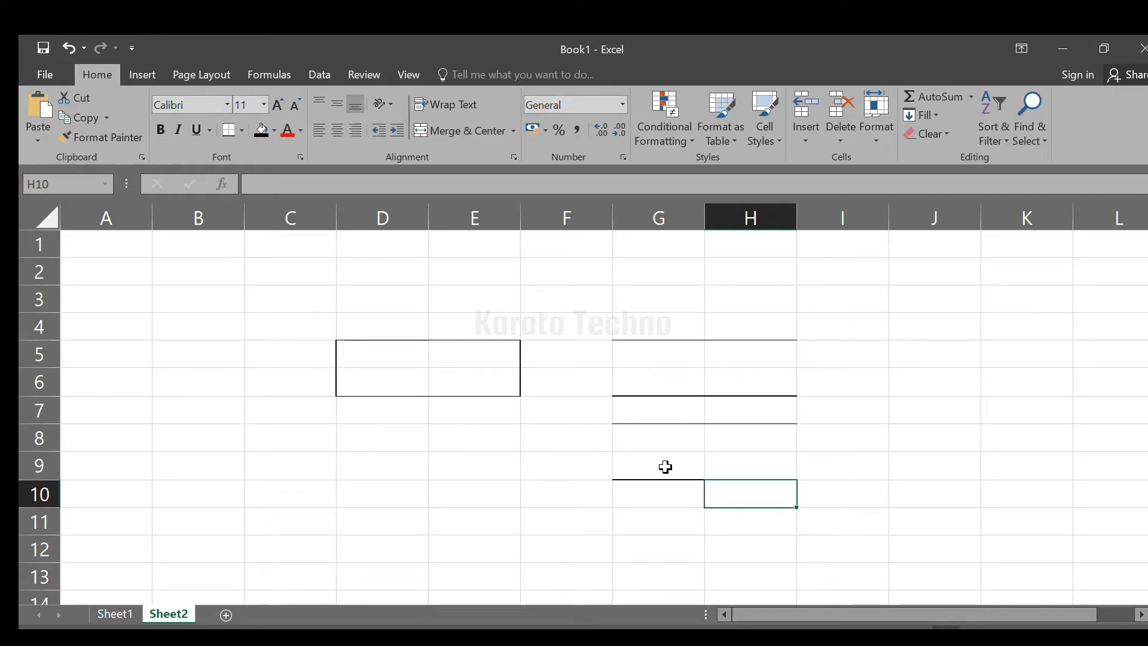
- Apply the Top and Double Bottom Border option to the range G8:H9
{"action": "left_click_drag", "start_coordinate": [665, 466], "coordinate": [645, 440]}
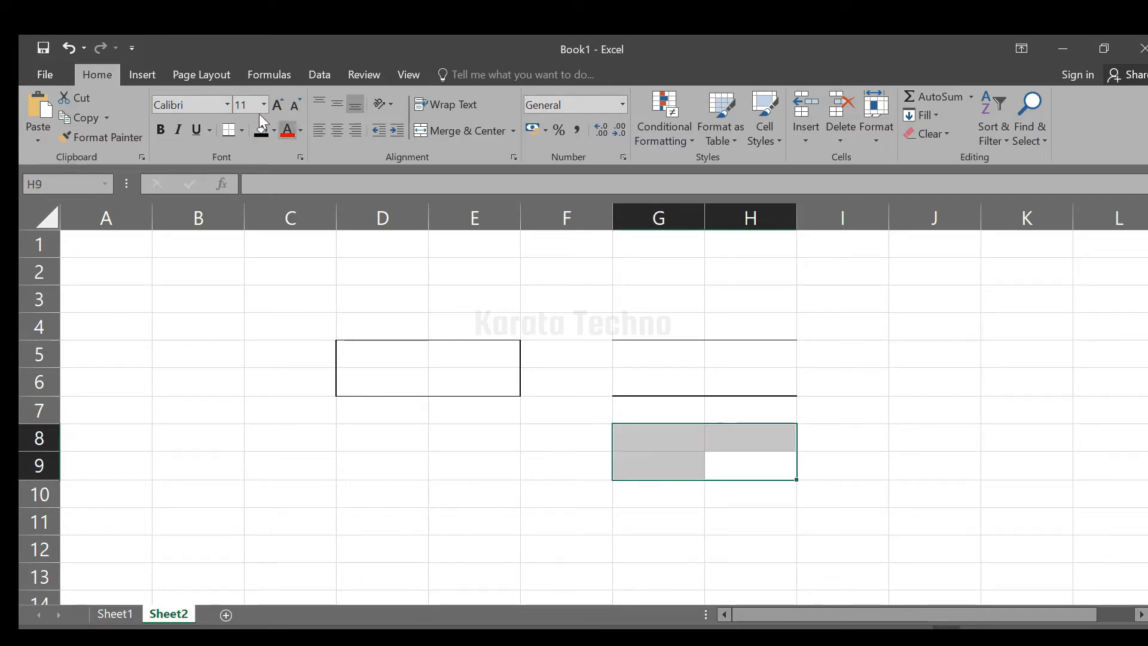
{"action": "left_click", "coordinate": [242, 129]}
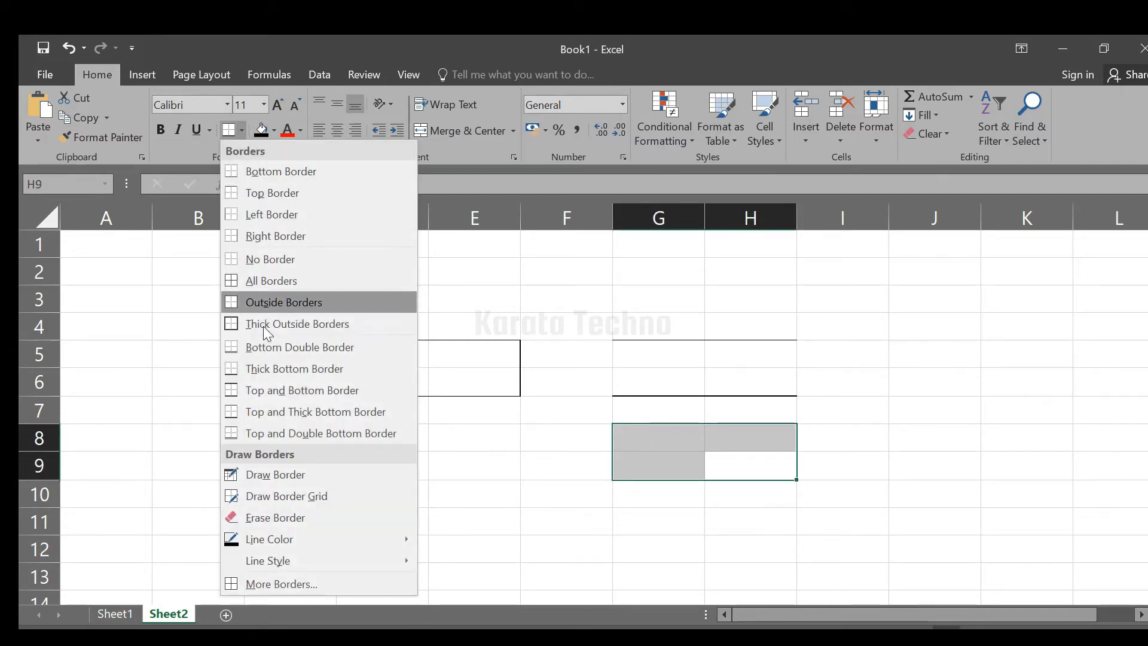
{"action": "left_click", "coordinate": [349, 433]}
{"action": "left_click", "coordinate": [766, 497]}
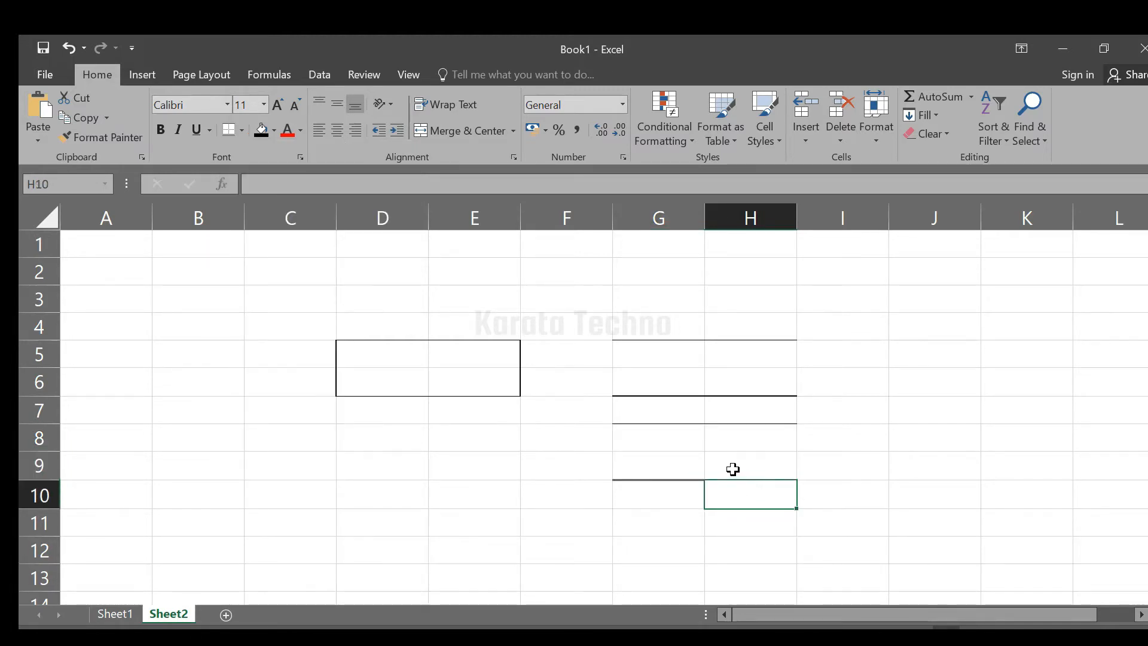
- Use Draw Border to draw horizontal lines across columns A to D beneath rows 7 and 8
{"action": "left_click_drag", "start_coordinate": [735, 464], "coordinate": [675, 429]}
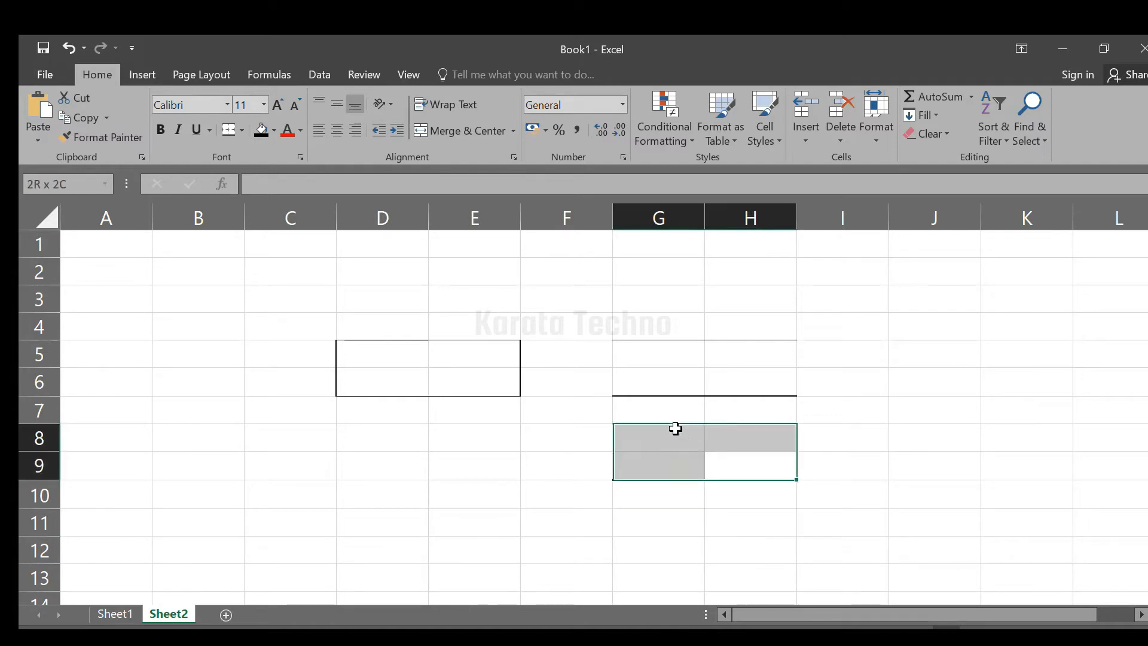
{"action": "left_click", "coordinate": [241, 130]}
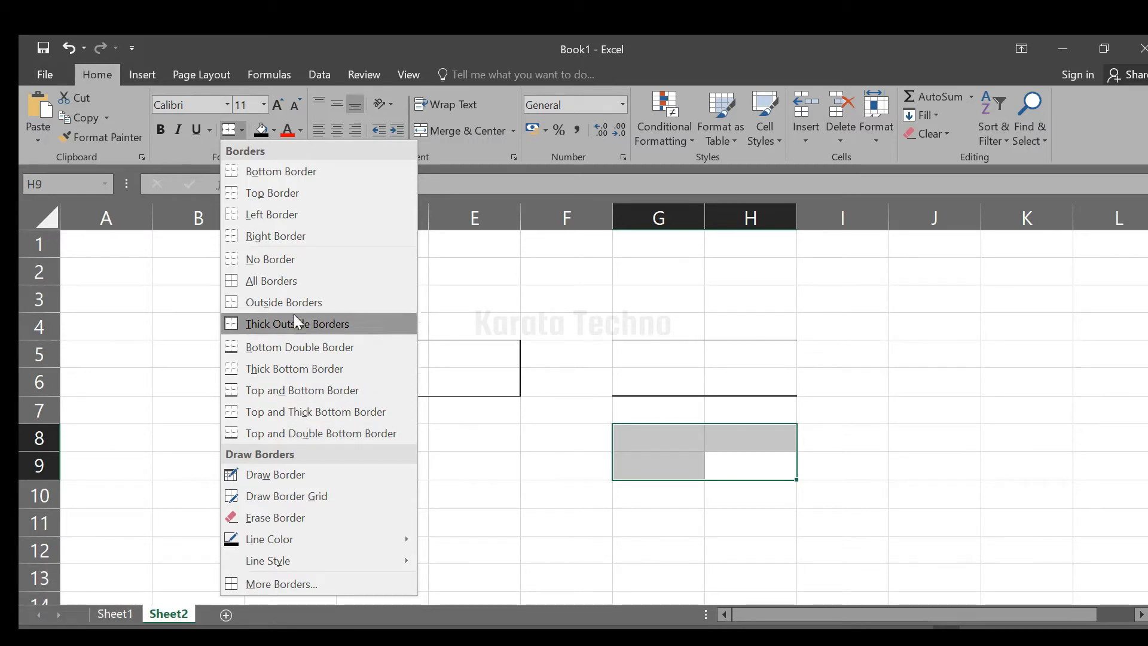
{"action": "left_click", "coordinate": [315, 476]}
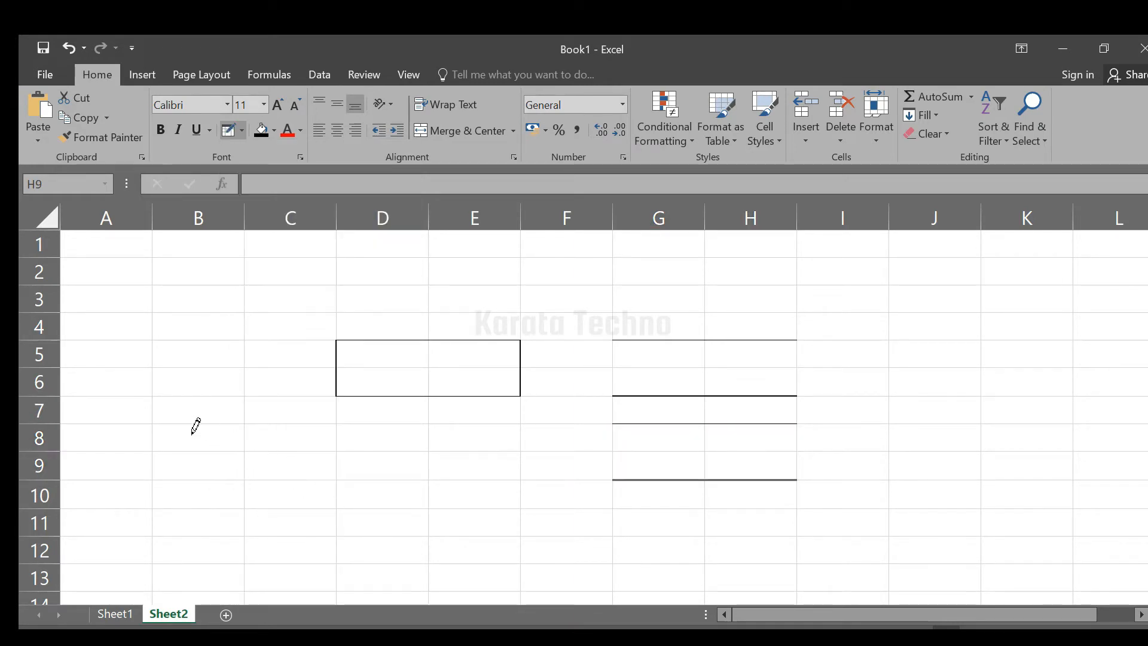
{"action": "left_click", "coordinate": [107, 416]}
{"action": "left_click", "coordinate": [227, 414]}
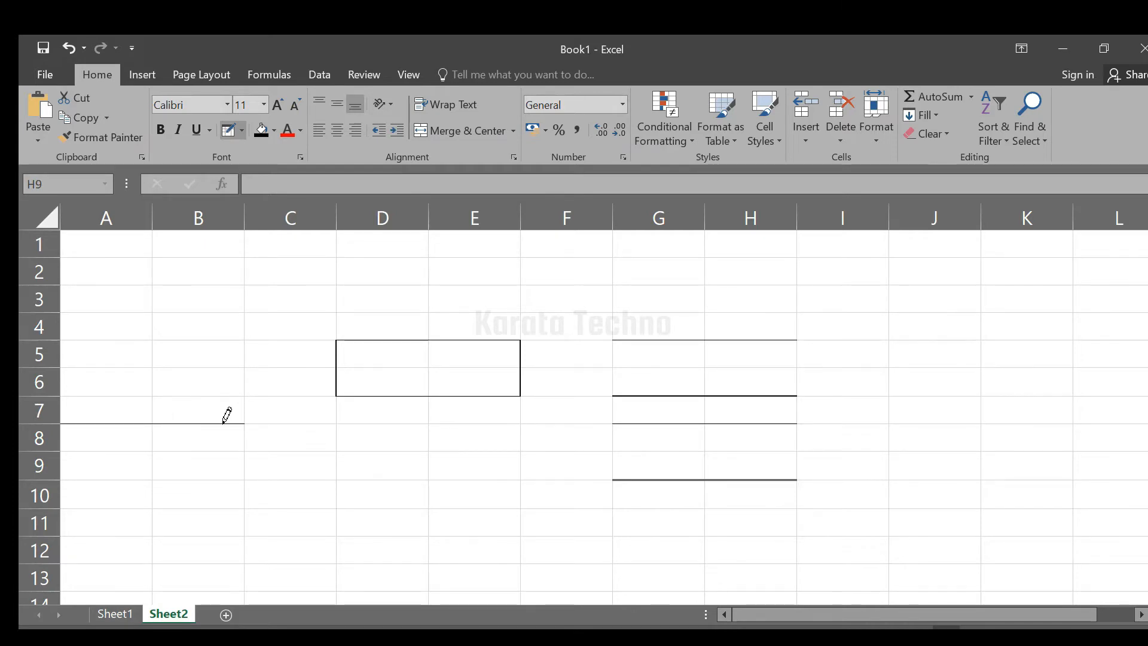
{"action": "left_click", "coordinate": [279, 415]}
{"action": "left_click", "coordinate": [371, 414]}
{"action": "left_click_drag", "start_coordinate": [134, 445], "coordinate": [379, 439]}
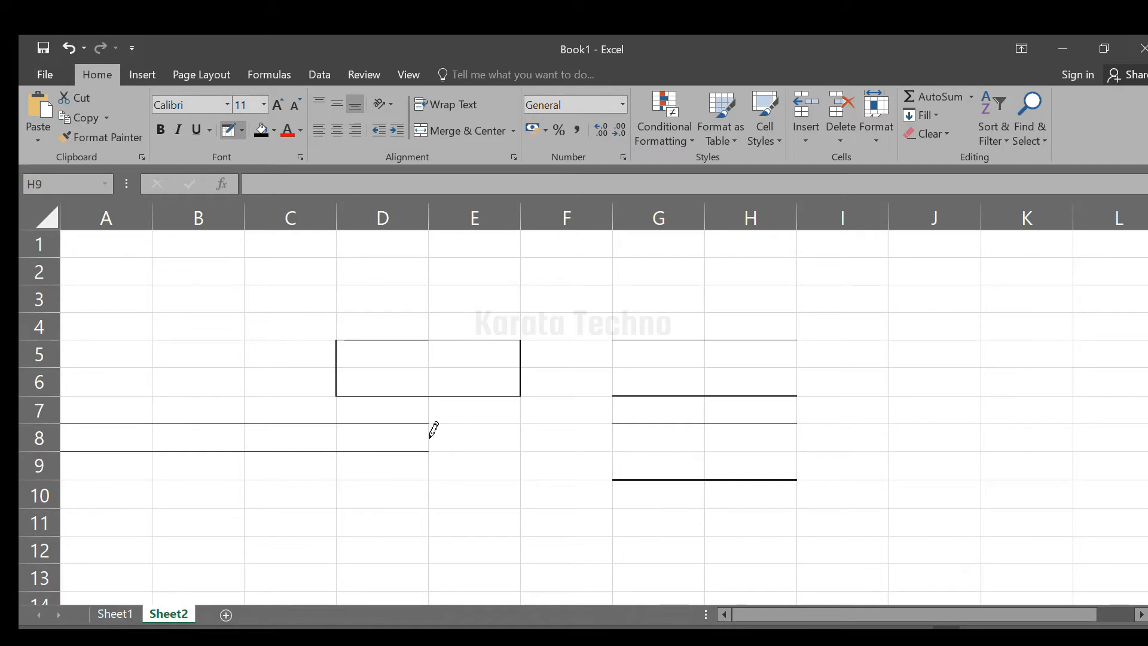
- Draw vertical borders between the cells of A8:D8 and at the row's right end, leaving the drawing tool when done
{"action": "left_click_drag", "start_coordinate": [430, 437], "coordinate": [206, 428]}
{"action": "left_click", "coordinate": [249, 434]}
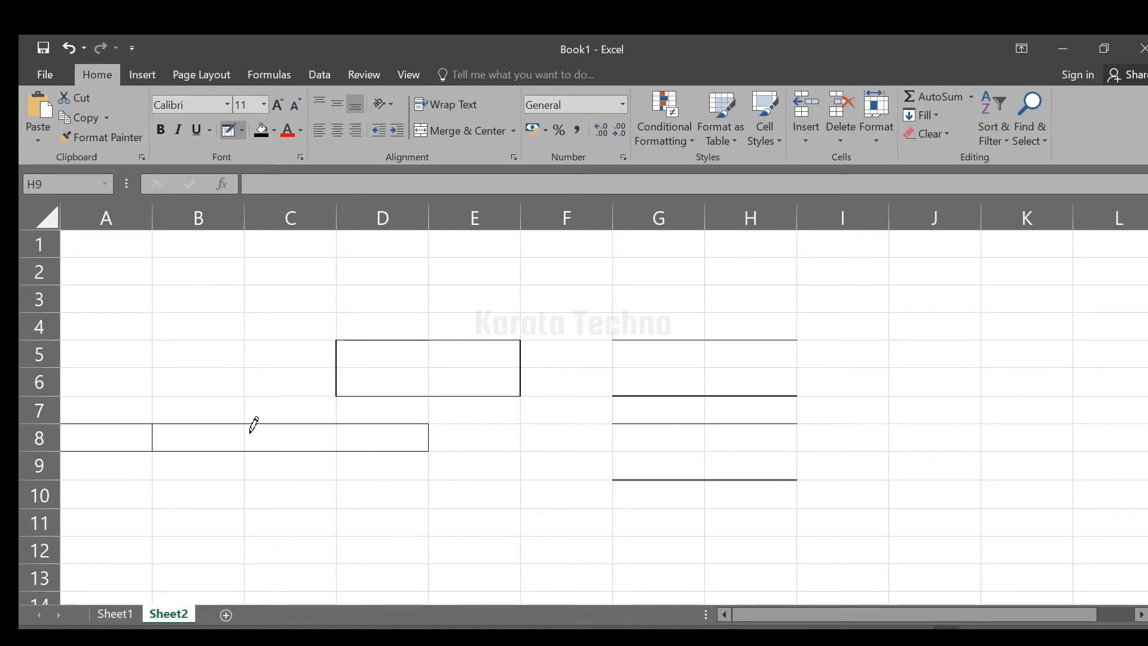
{"action": "left_click", "coordinate": [338, 436]}
{"action": "key", "text": "ctrl+z"}
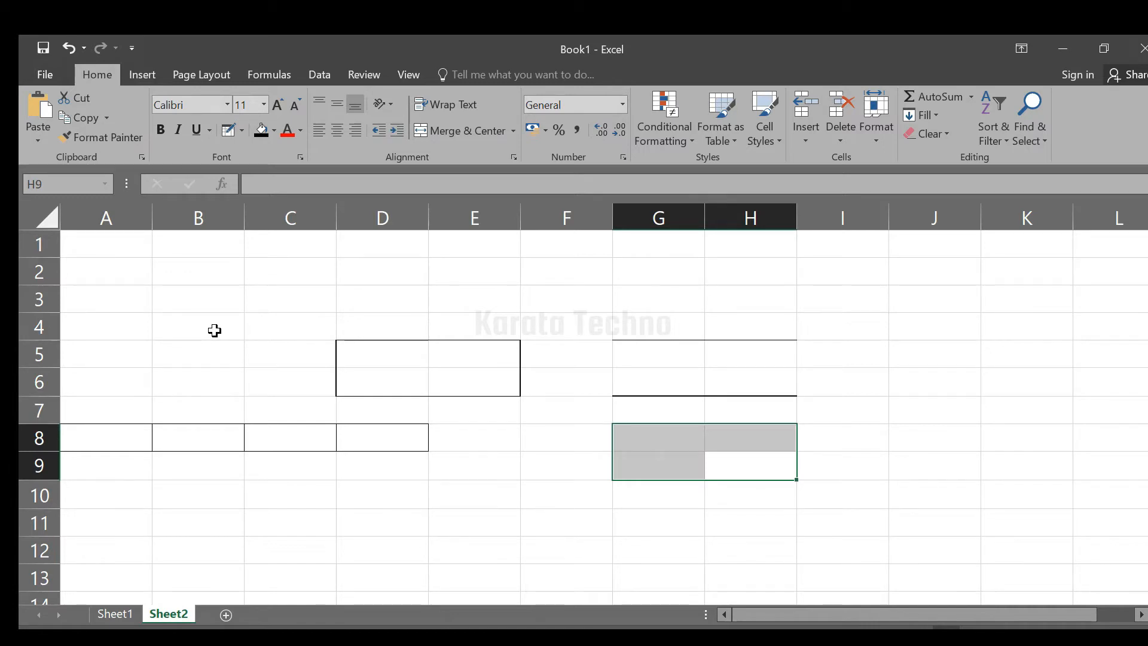
- Draw a full border grid over the range A10:F15 with Draw Border Grid and leave the tool
{"action": "left_click", "coordinate": [242, 131]}
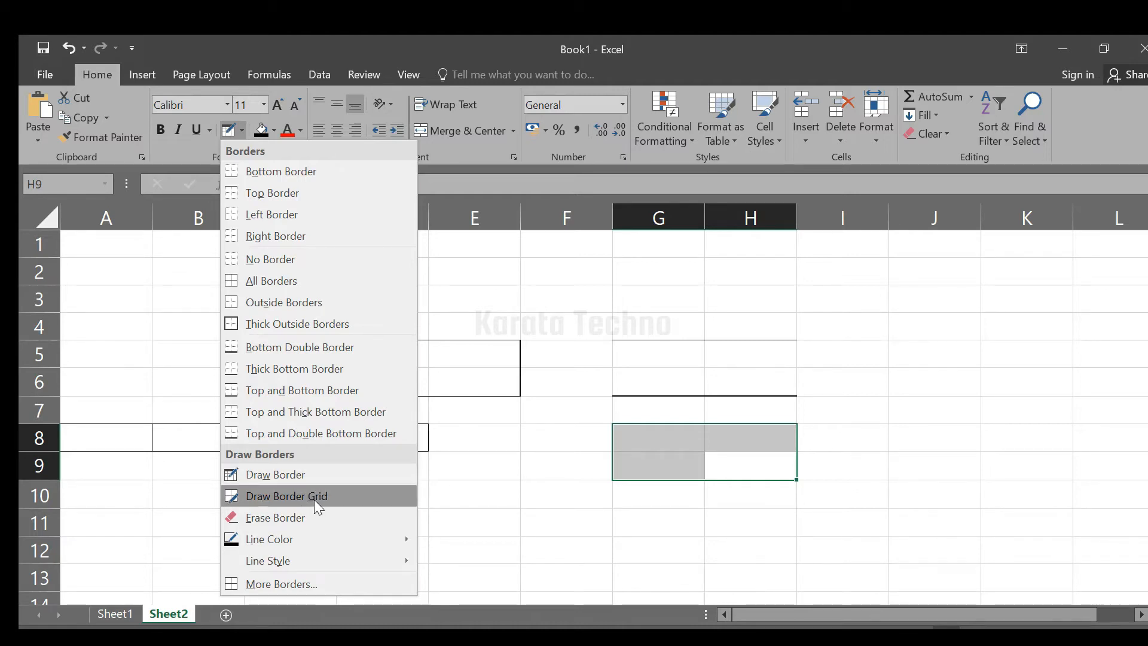
{"action": "left_click", "coordinate": [314, 500]}
{"action": "scroll", "coordinate": [519, 472], "scroll_direction": "down", "scroll_amount": 2}
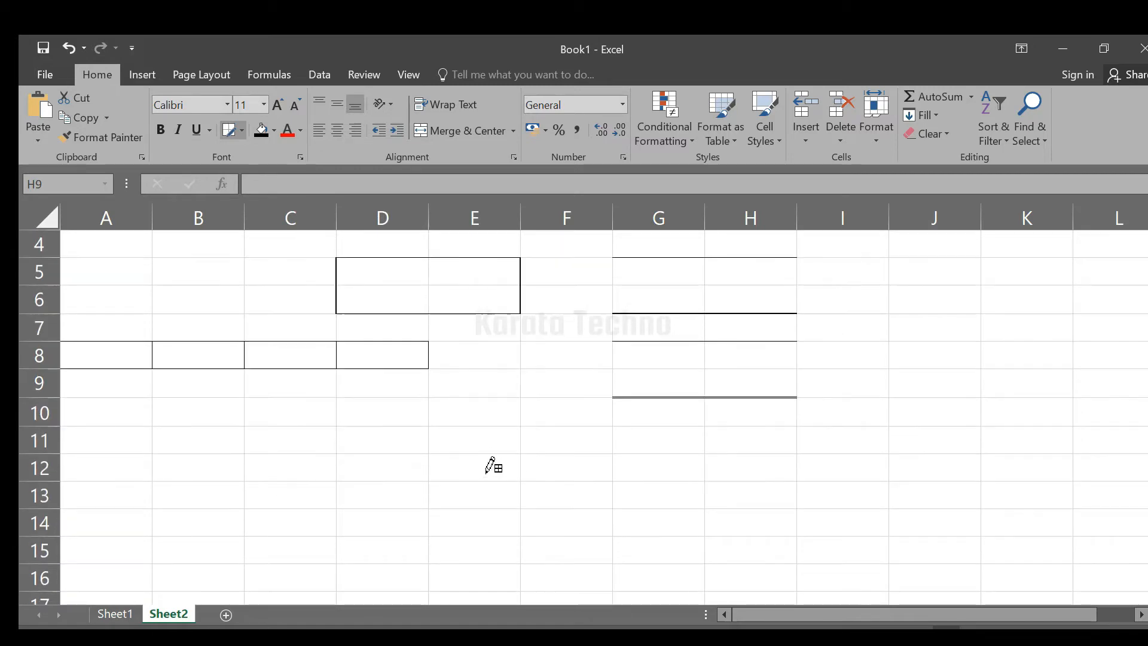
{"action": "scroll", "coordinate": [418, 421], "scroll_direction": "up", "scroll_amount": 1}
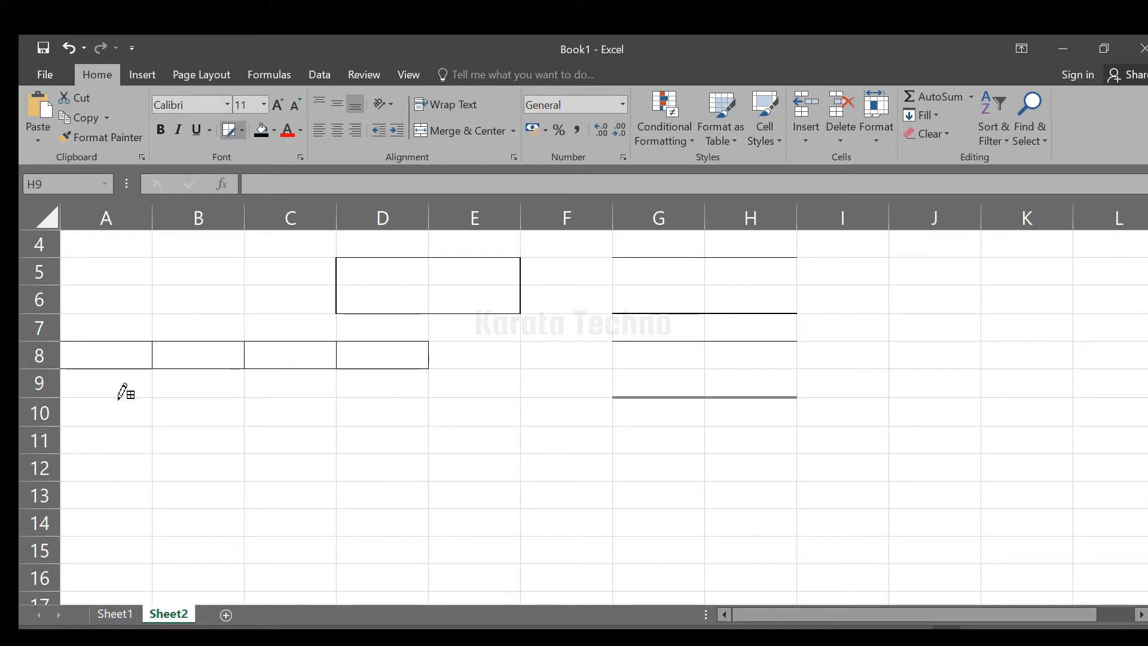
{"action": "mouse_move", "coordinate": [143, 404]}
{"action": "left_mouse_down"}
{"action": "mouse_move", "coordinate": [255, 469]}
{"action": "mouse_move", "coordinate": [538, 496]}
{"action": "mouse_move", "coordinate": [545, 538]}
{"action": "left_mouse_up"}
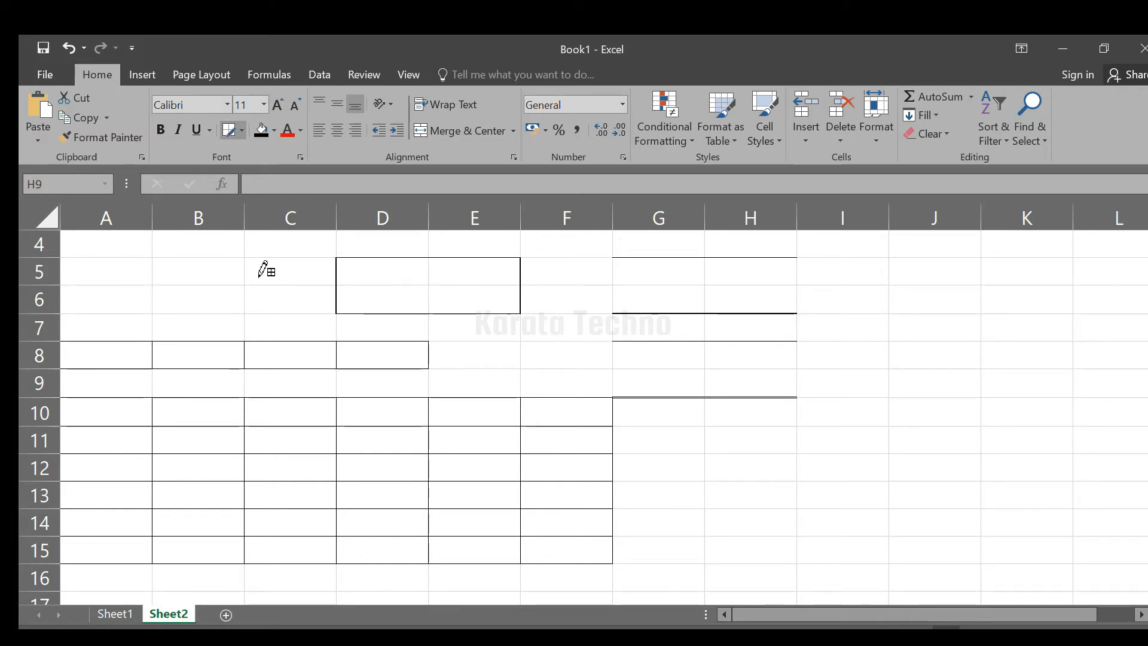
{"action": "key", "text": "ctrl+z"}
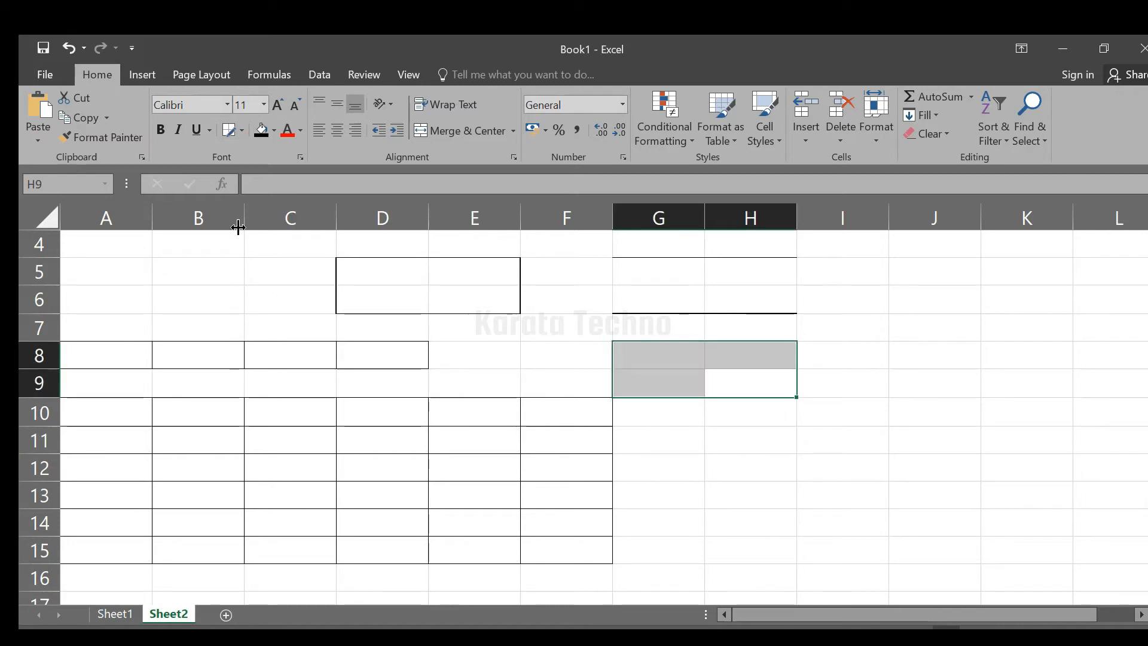
- Remove all borders from A5:F15 and G5:H9 with Erase Border and exit the eraser
{"action": "left_click", "coordinate": [241, 130]}
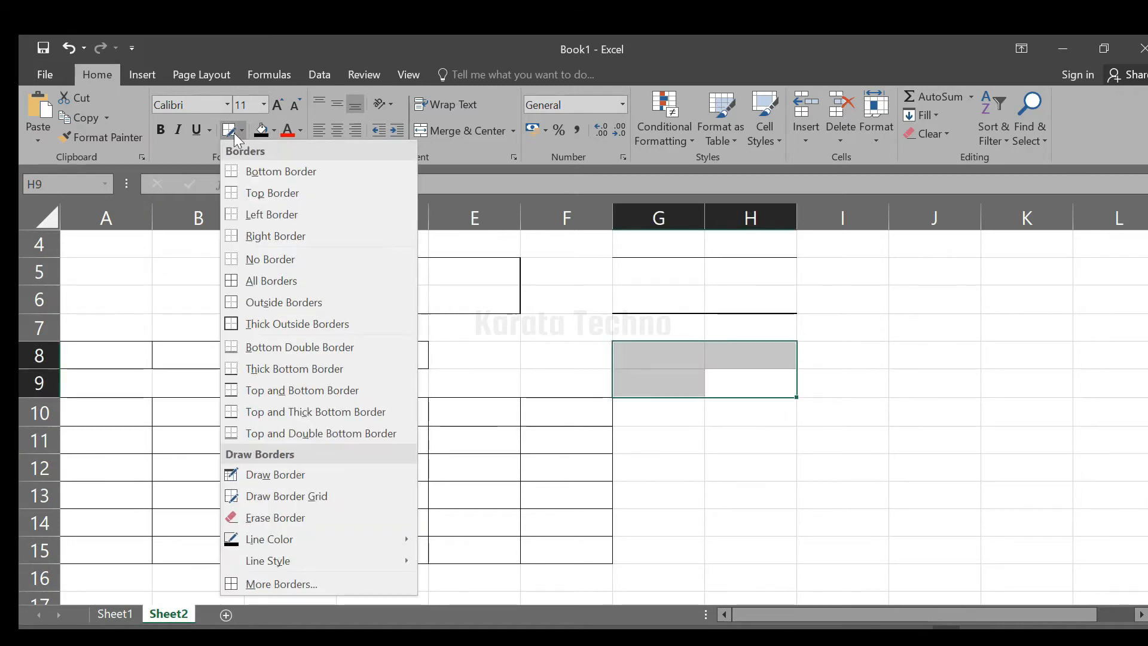
{"action": "left_click", "coordinate": [318, 518]}
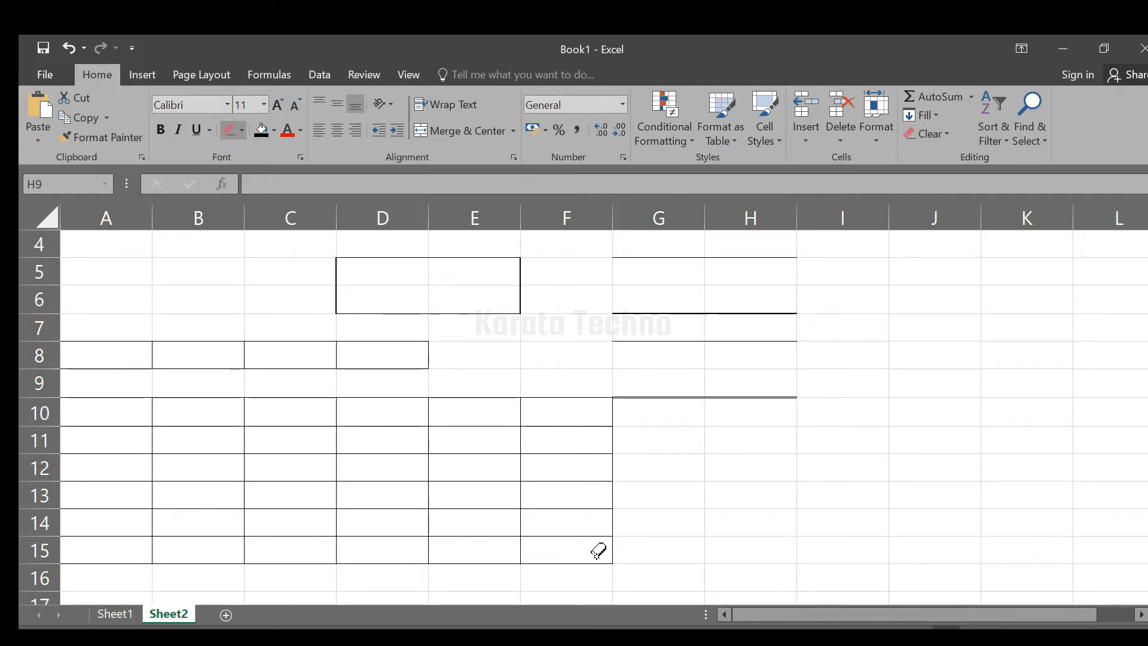
{"action": "mouse_move", "coordinate": [575, 544]}
{"action": "left_mouse_down"}
{"action": "mouse_move", "coordinate": [119, 407]}
{"action": "mouse_move", "coordinate": [103, 359]}
{"action": "mouse_move", "coordinate": [108, 264]}
{"action": "mouse_move", "coordinate": [100, 270]}
{"action": "left_mouse_up"}
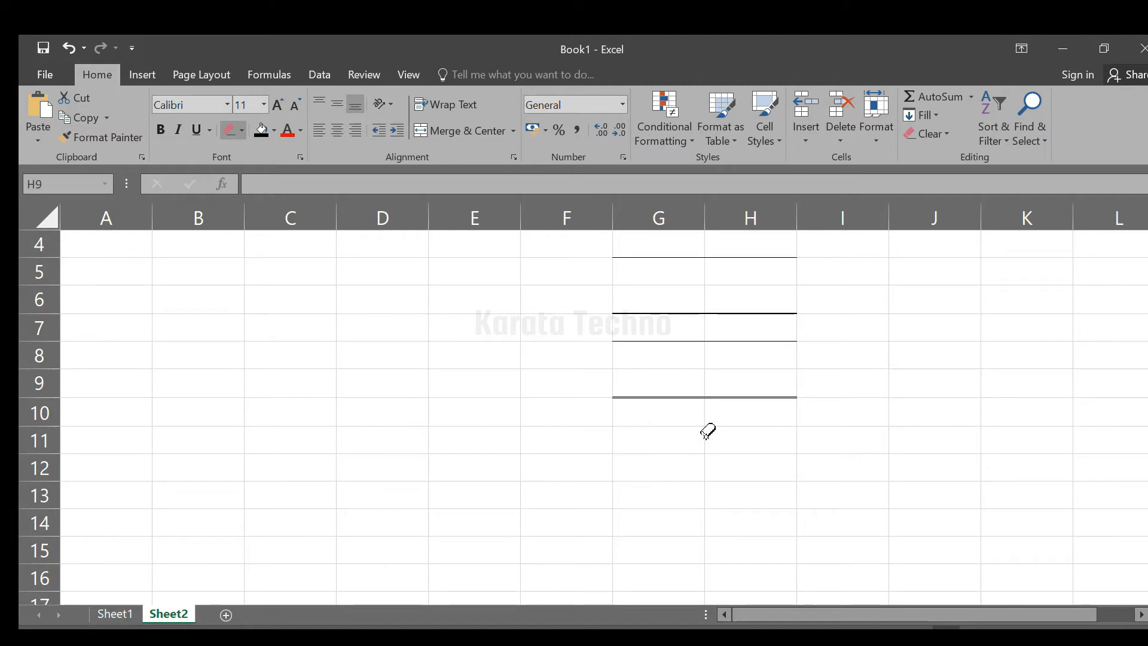
{"action": "left_click_drag", "start_coordinate": [766, 374], "coordinate": [647, 264]}
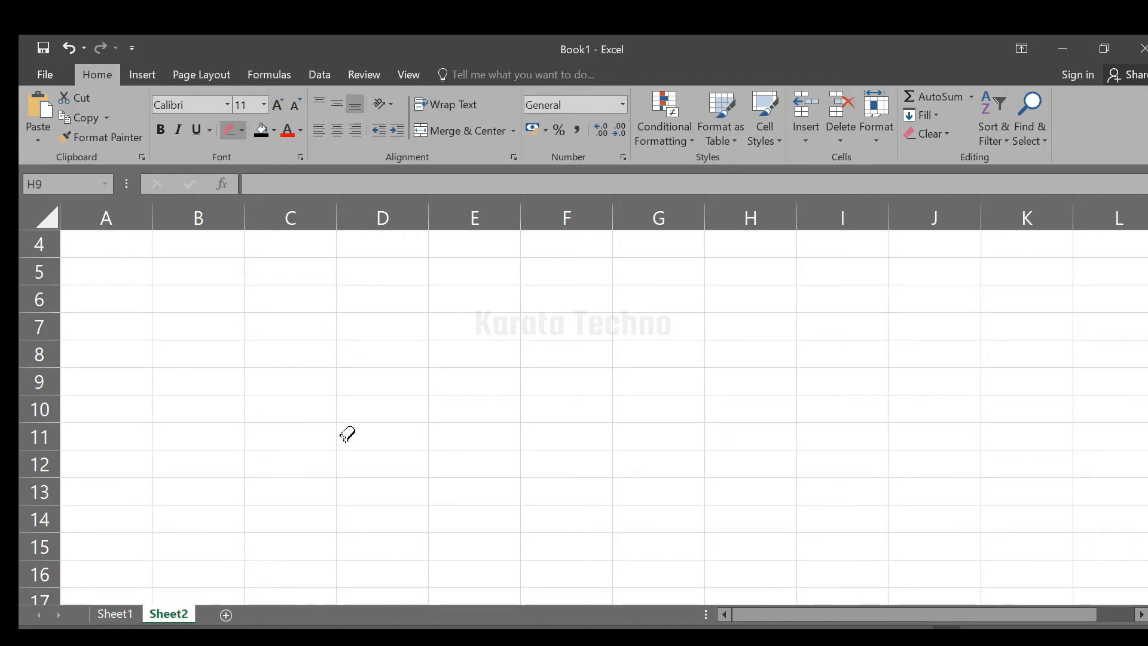
{"action": "scroll", "coordinate": [348, 425], "scroll_direction": "up", "scroll_amount": 1}
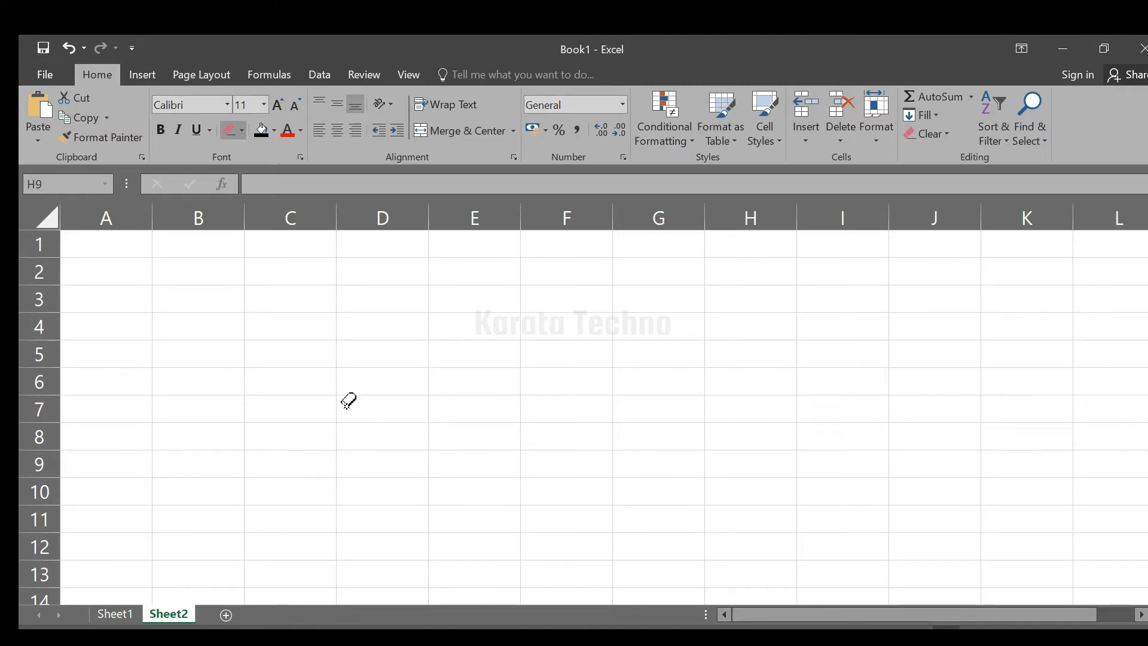
{"action": "scroll", "coordinate": [350, 401], "scroll_direction": "down", "scroll_amount": 1}
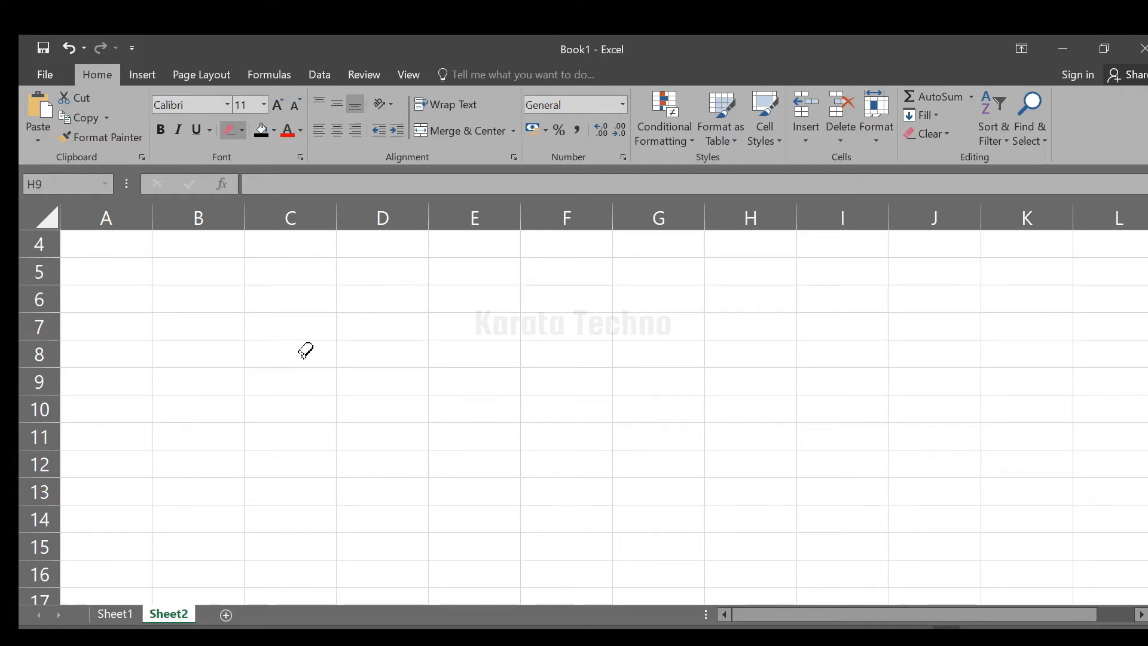
{"action": "key", "text": "Escape"}
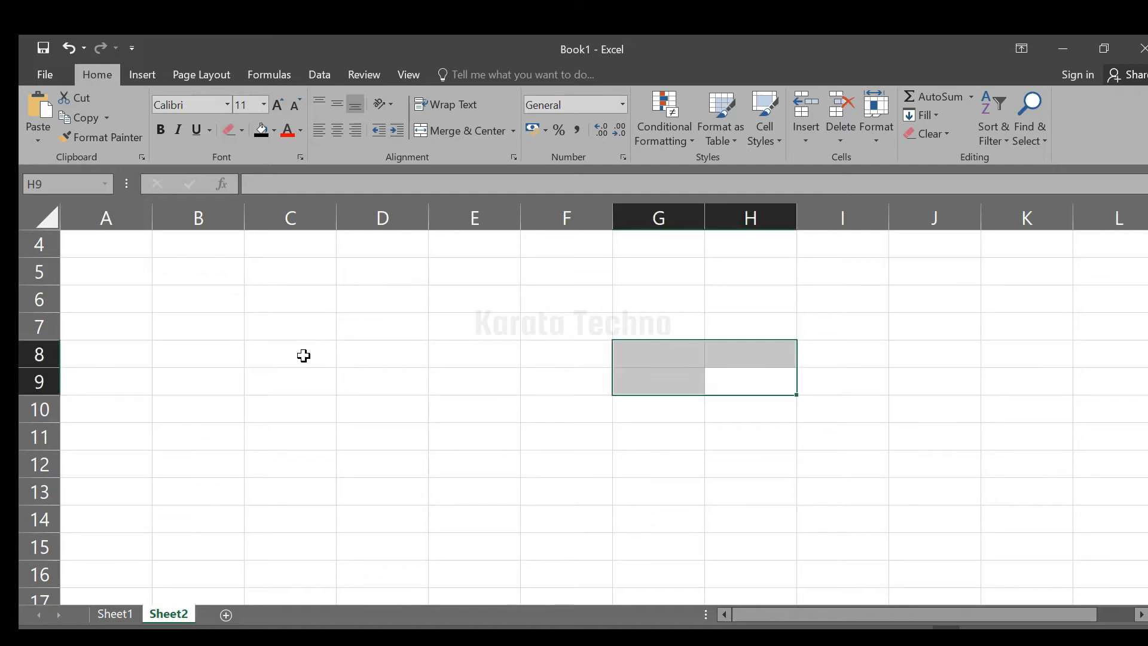
{"action": "left_click", "coordinate": [500, 381]}
{"action": "left_click", "coordinate": [209, 333]}
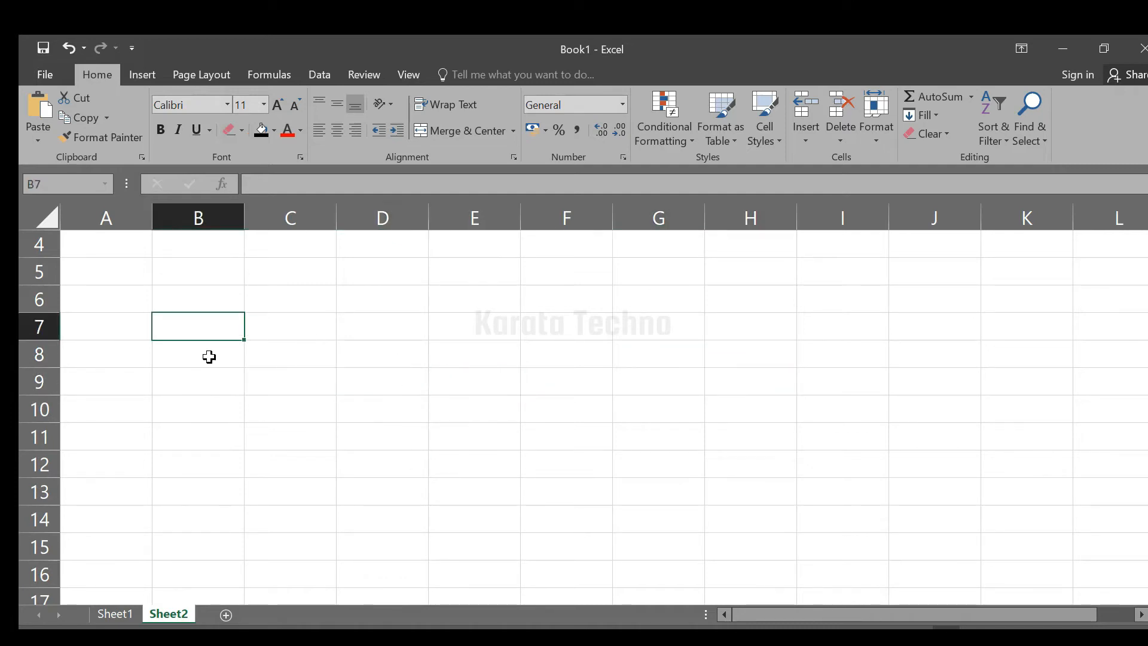
{"action": "scroll", "coordinate": [222, 350], "scroll_direction": "up", "scroll_amount": 1}
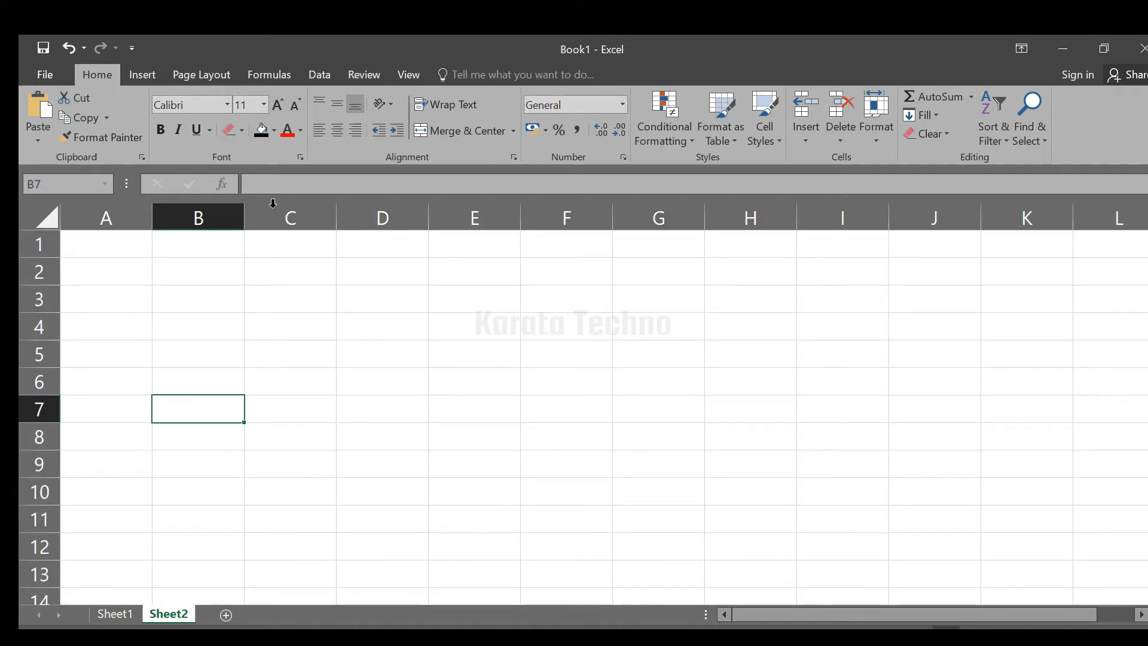
{"action": "left_click", "coordinate": [243, 131]}
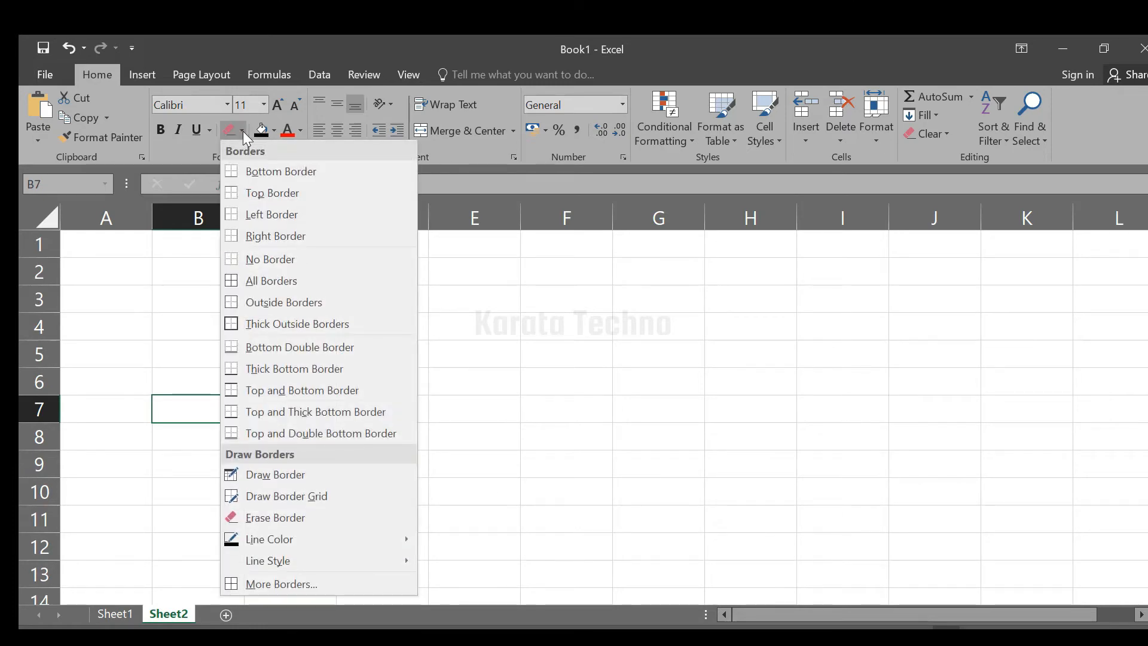
{"action": "mouse_move", "coordinate": [279, 538]}
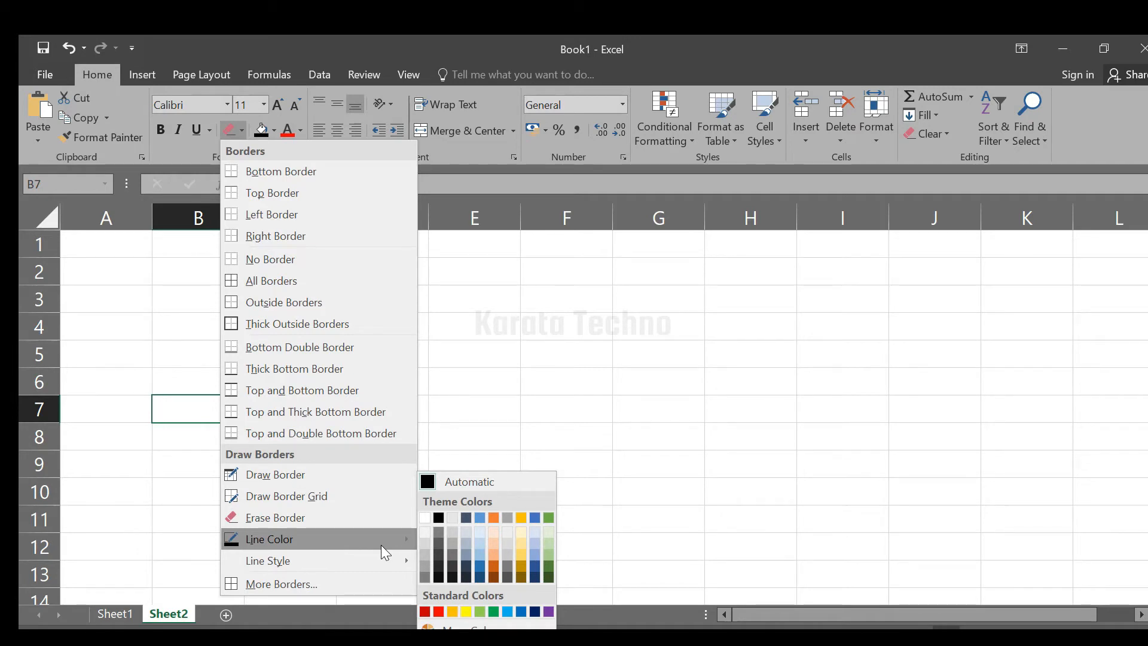
{"action": "left_click", "coordinate": [499, 324]}
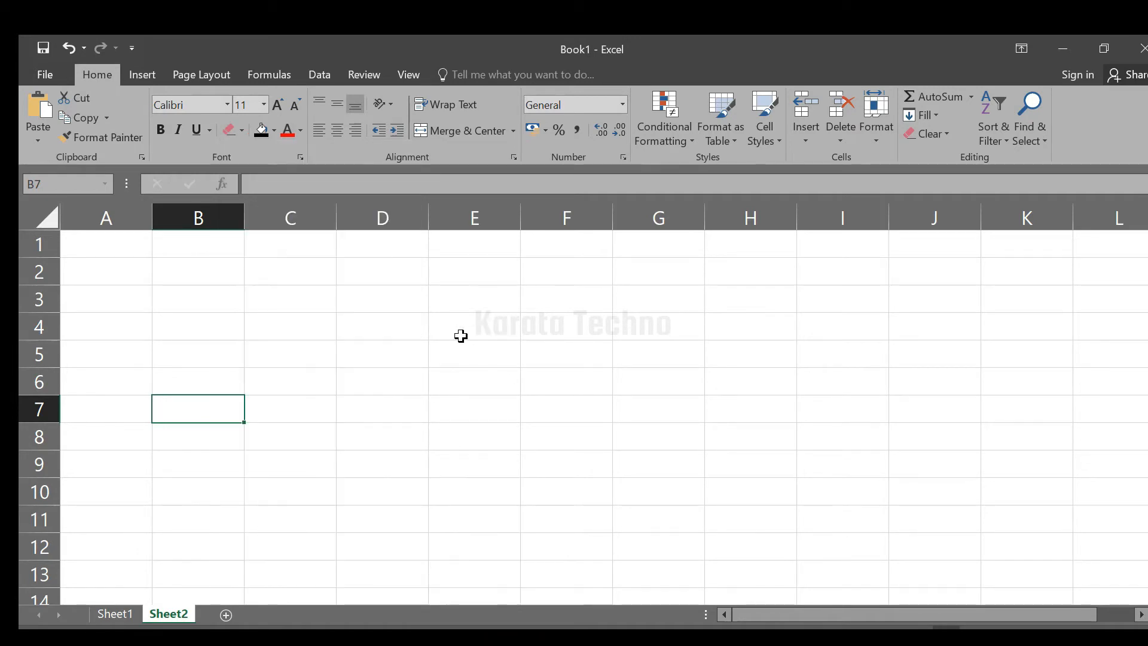
- Apply All Borders to the range E4:G10
{"action": "left_click", "coordinate": [504, 327]}
{"action": "left_click_drag", "start_coordinate": [504, 327], "coordinate": [658, 481]}
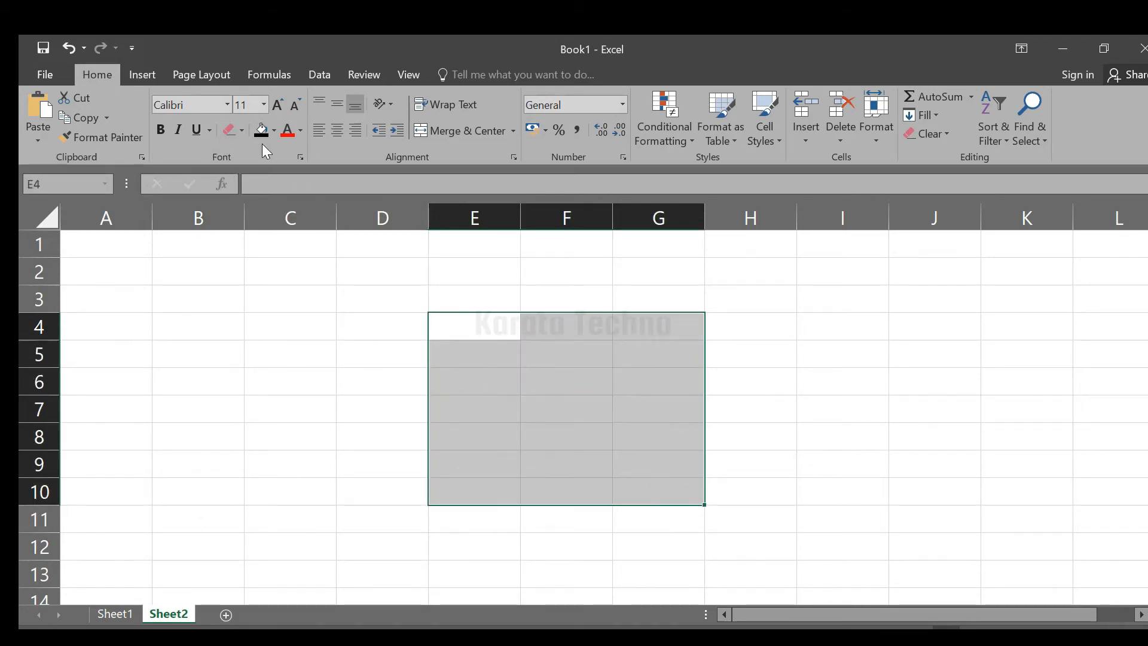
{"action": "left_click", "coordinate": [242, 131]}
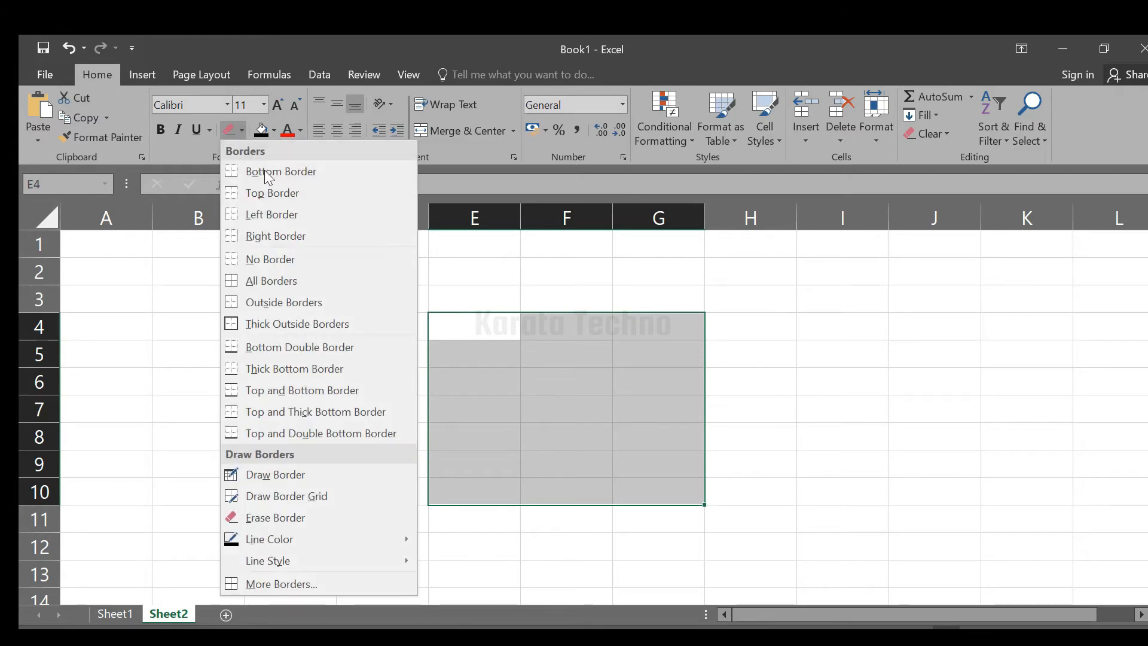
{"action": "left_click", "coordinate": [283, 282]}
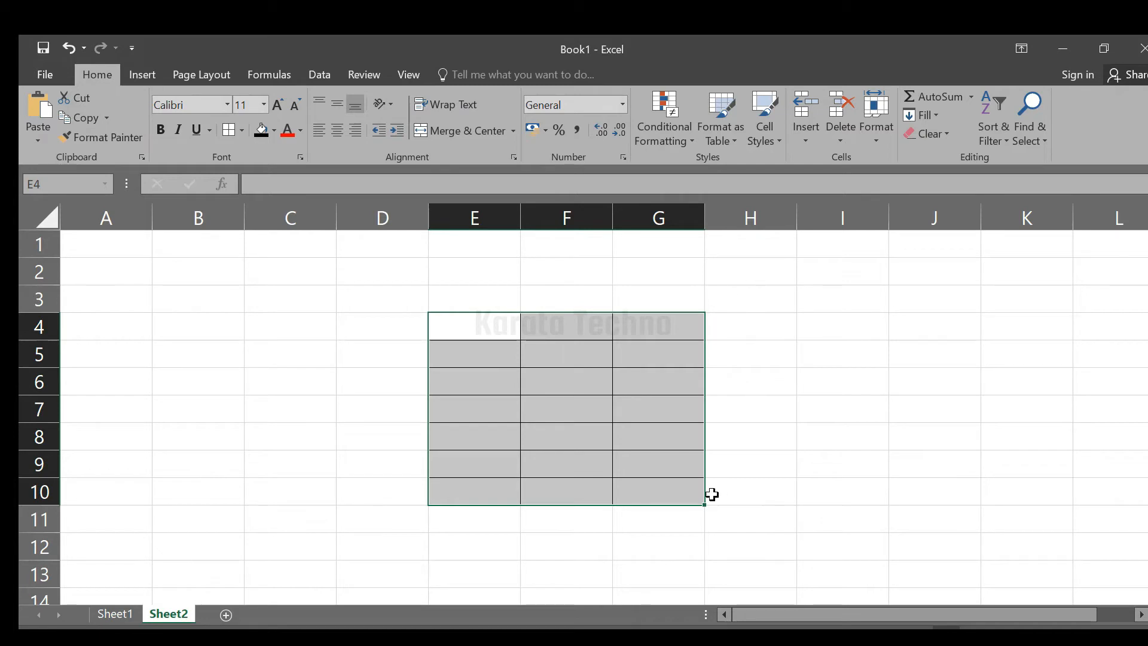
- Set the border line color to standard dark blue, draw a border grid covering D4:J11, and leave the drawing tool
{"action": "left_click", "coordinate": [684, 495]}
{"action": "left_click_drag", "start_coordinate": [685, 495], "coordinate": [473, 318]}
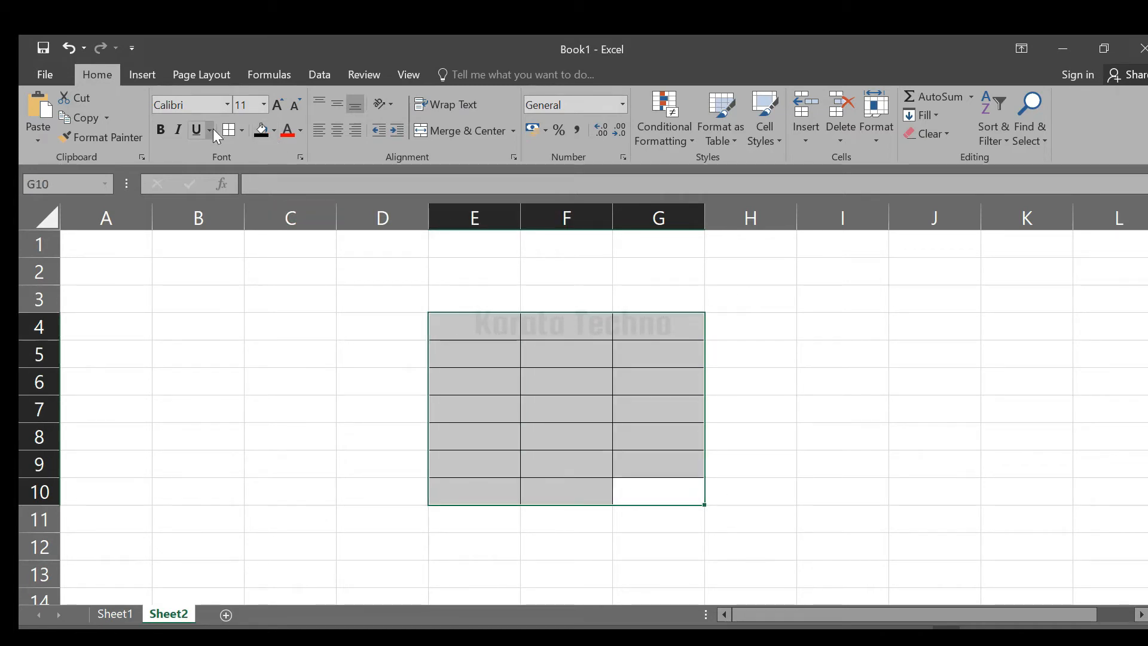
{"action": "left_click", "coordinate": [242, 130]}
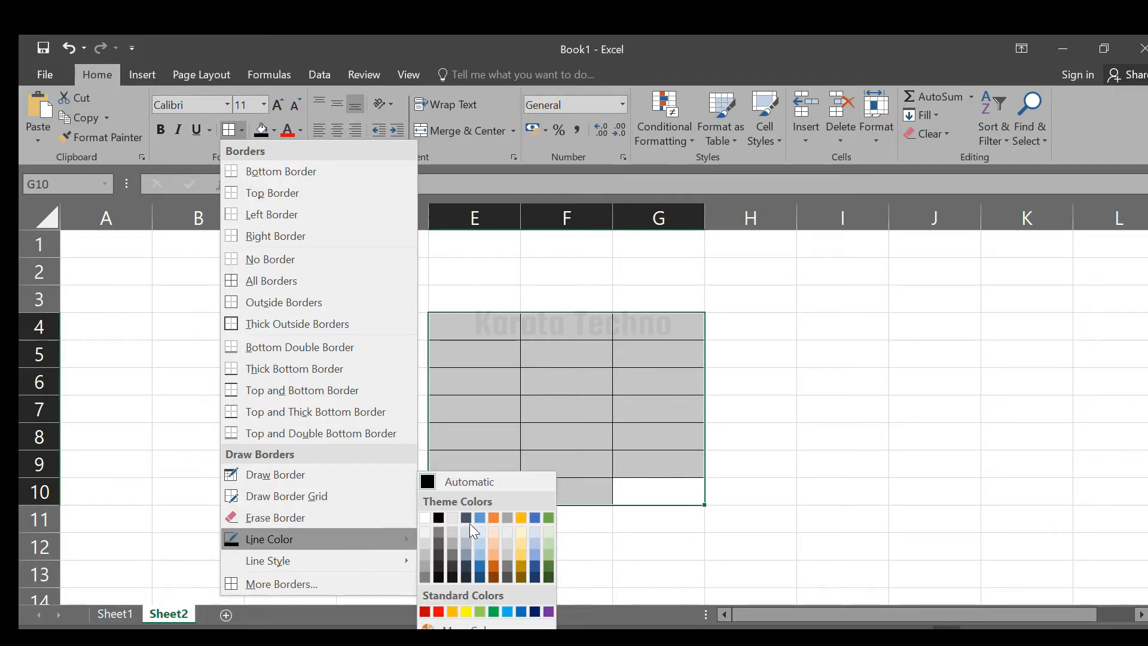
{"action": "left_click", "coordinate": [538, 610]}
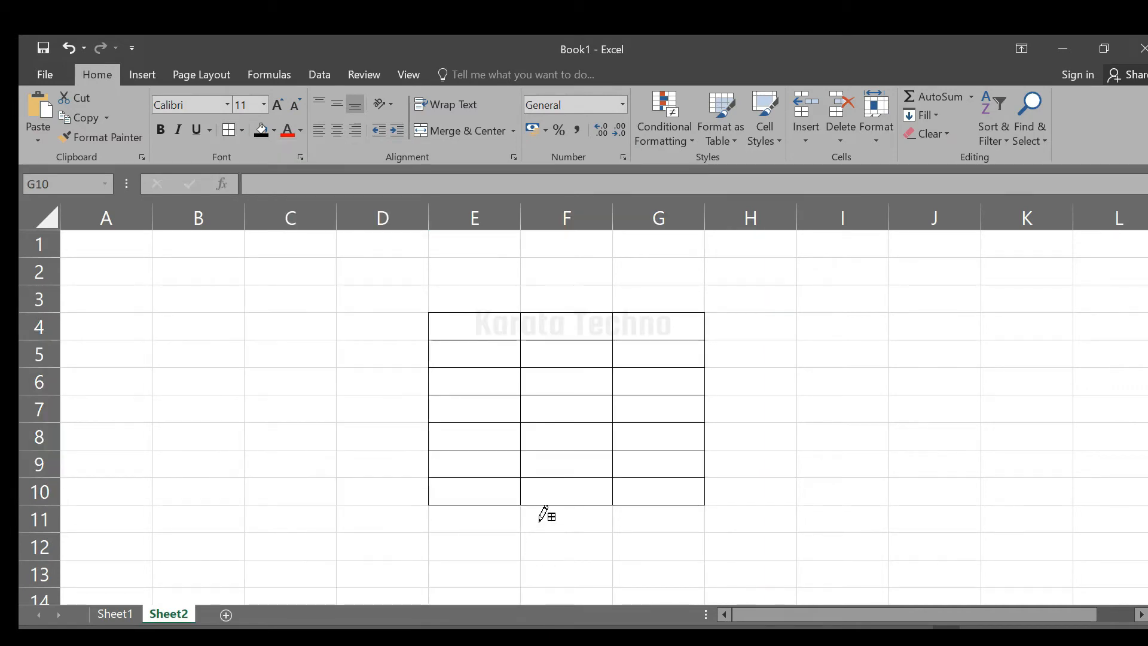
{"action": "left_click_drag", "start_coordinate": [388, 382], "coordinate": [415, 321]}
{"action": "mouse_move", "coordinate": [495, 363]}
{"action": "left_mouse_down"}
{"action": "mouse_move", "coordinate": [605, 451]}
{"action": "mouse_move", "coordinate": [679, 486]}
{"action": "mouse_move", "coordinate": [913, 503]}
{"action": "mouse_move", "coordinate": [898, 514]}
{"action": "left_mouse_up"}
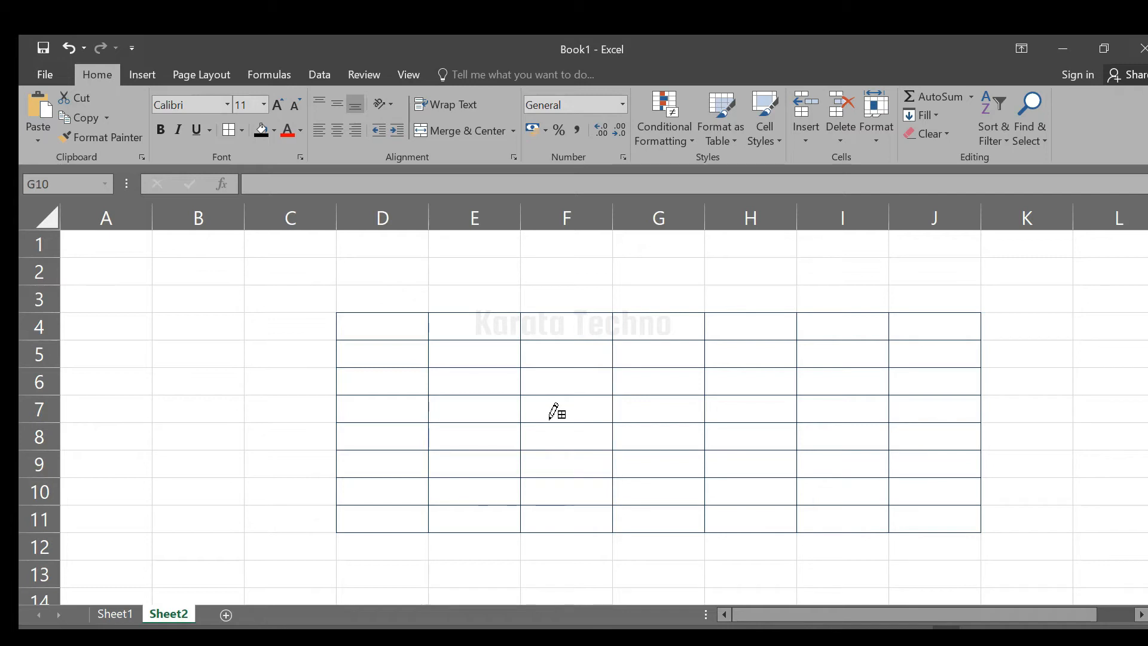
{"action": "left_click", "coordinate": [439, 328], "text": "shift"}
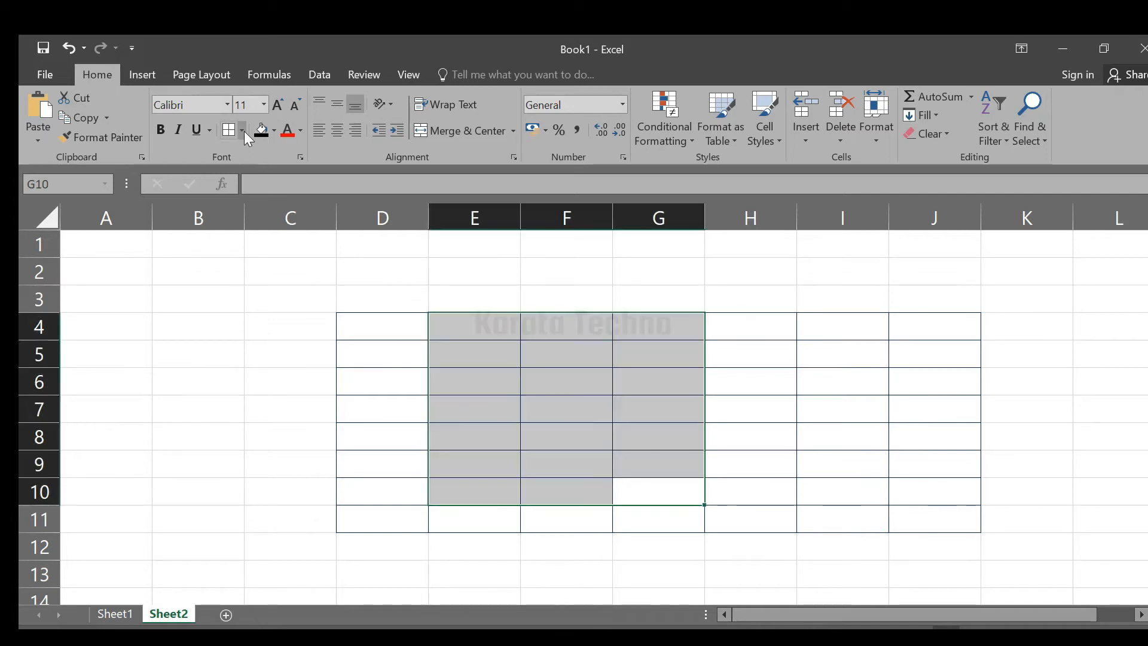
- Set the border line color to standard red, redraw the border grid over D4:J11, and leave the drawing tool
{"action": "left_click_drag", "start_coordinate": [389, 334], "coordinate": [307, 383]}
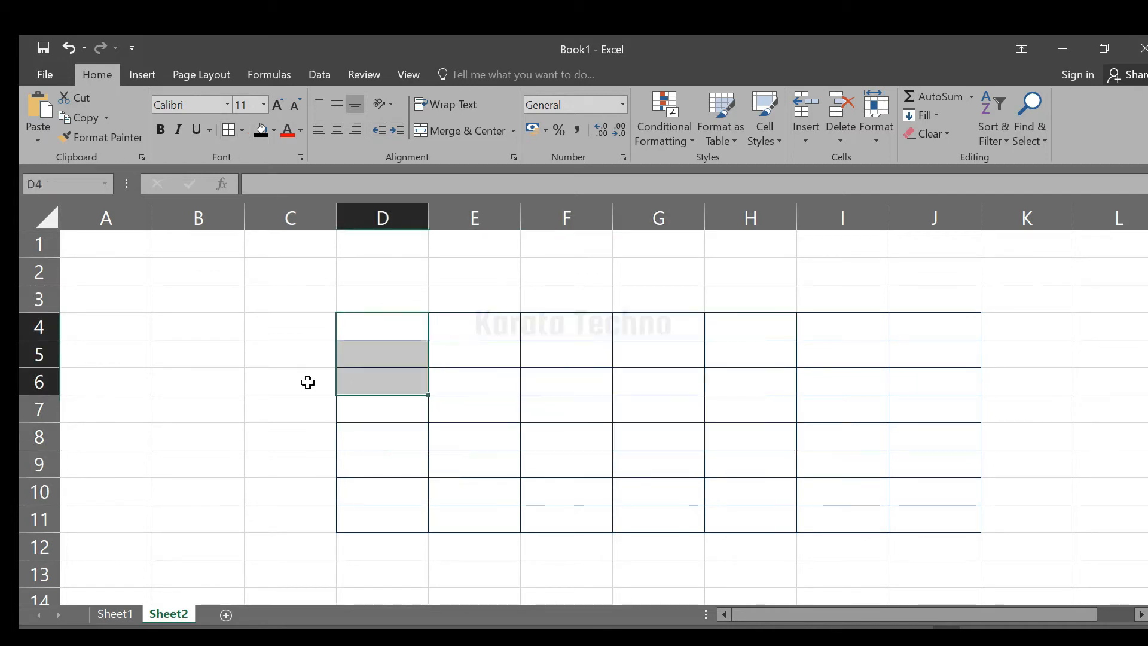
{"action": "left_click", "coordinate": [290, 354]}
{"action": "left_click", "coordinate": [241, 130]}
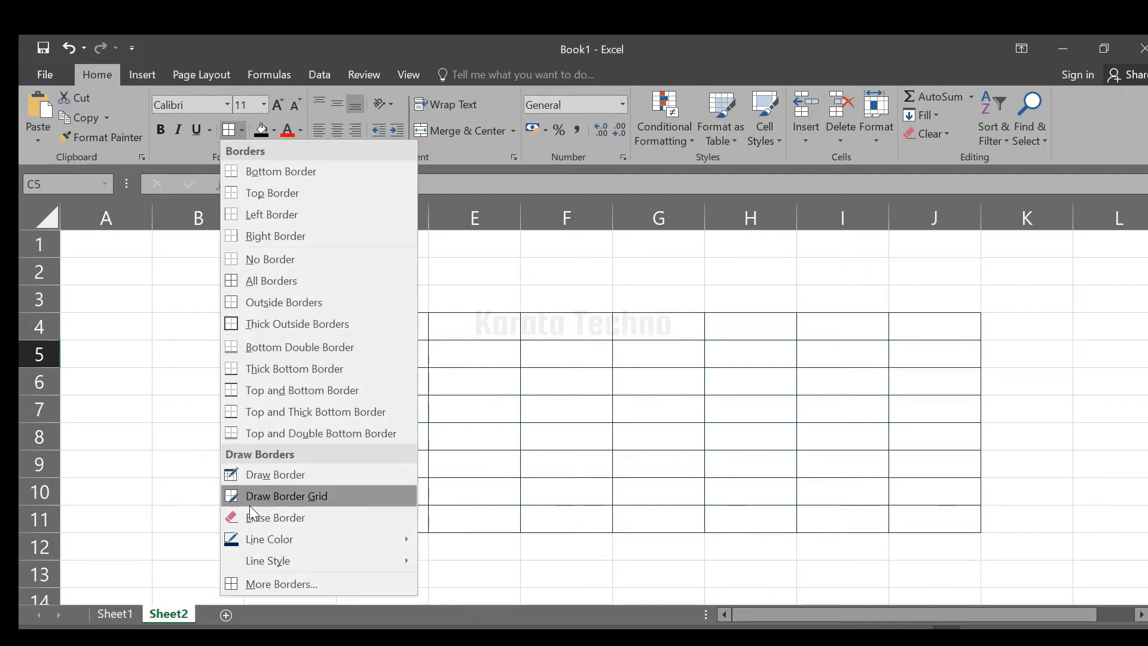
{"action": "mouse_move", "coordinate": [278, 540]}
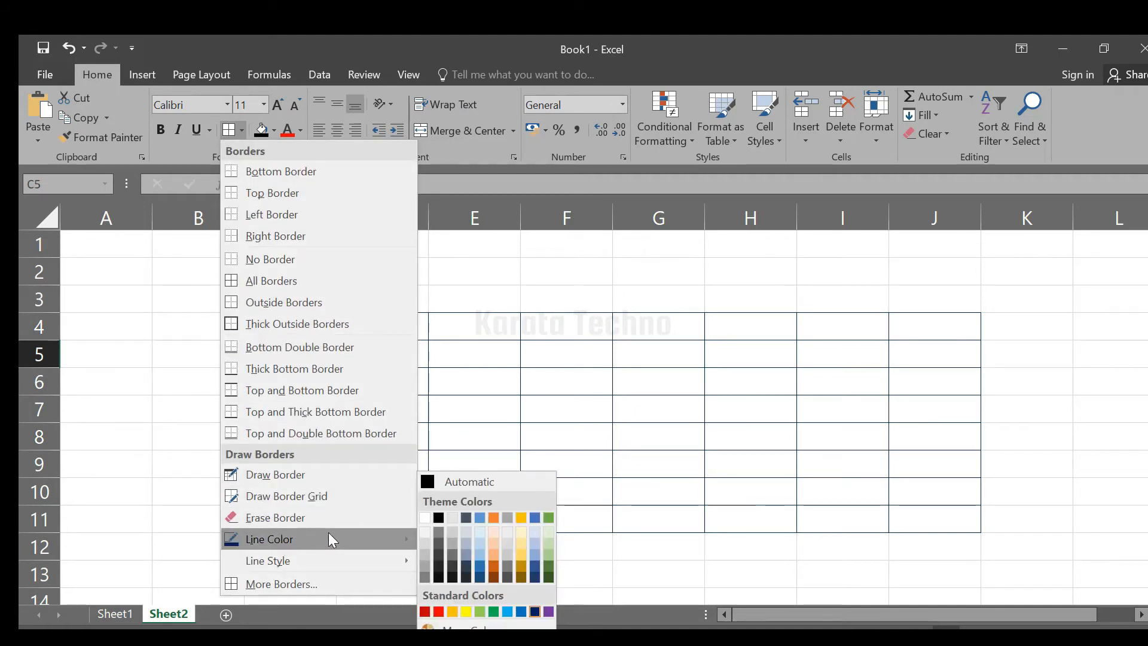
{"action": "left_click", "coordinate": [440, 612]}
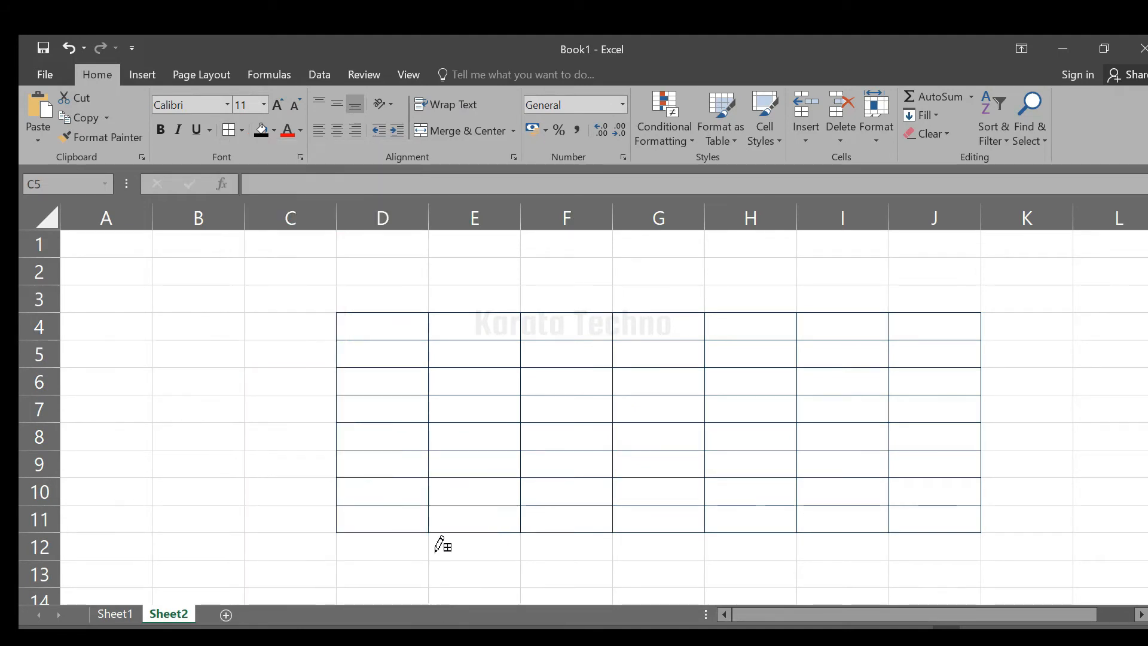
{"action": "mouse_move", "coordinate": [345, 314]}
{"action": "left_mouse_down"}
{"action": "mouse_move", "coordinate": [528, 400]}
{"action": "mouse_move", "coordinate": [940, 519]}
{"action": "left_mouse_up"}
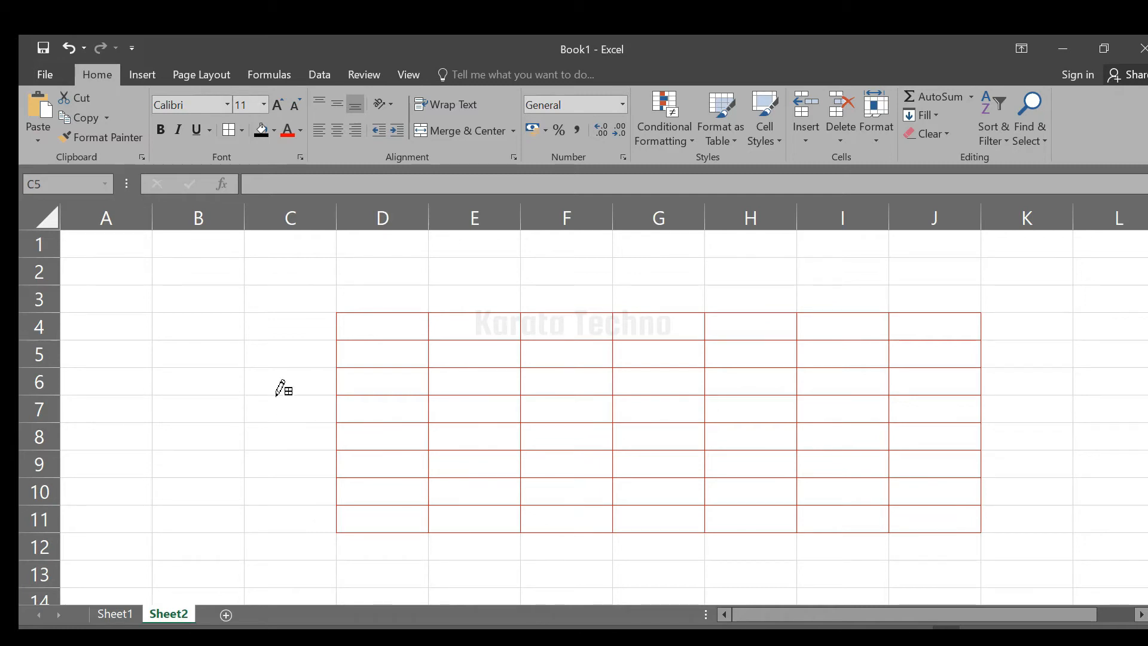
{"action": "key", "text": "Escape"}
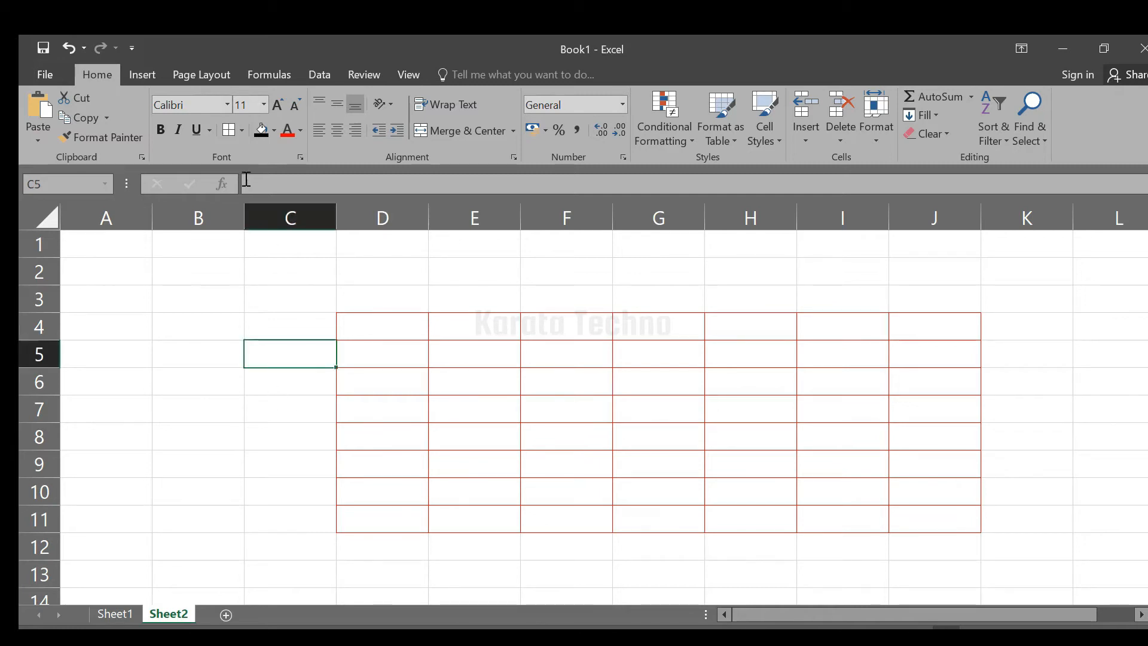
- Choose the medium dash-dot line style, redraw the border grid over D4:J11 with it, and leave the drawing tool
{"action": "left_click", "coordinate": [247, 132]}
{"action": "mouse_move", "coordinate": [286, 564]}
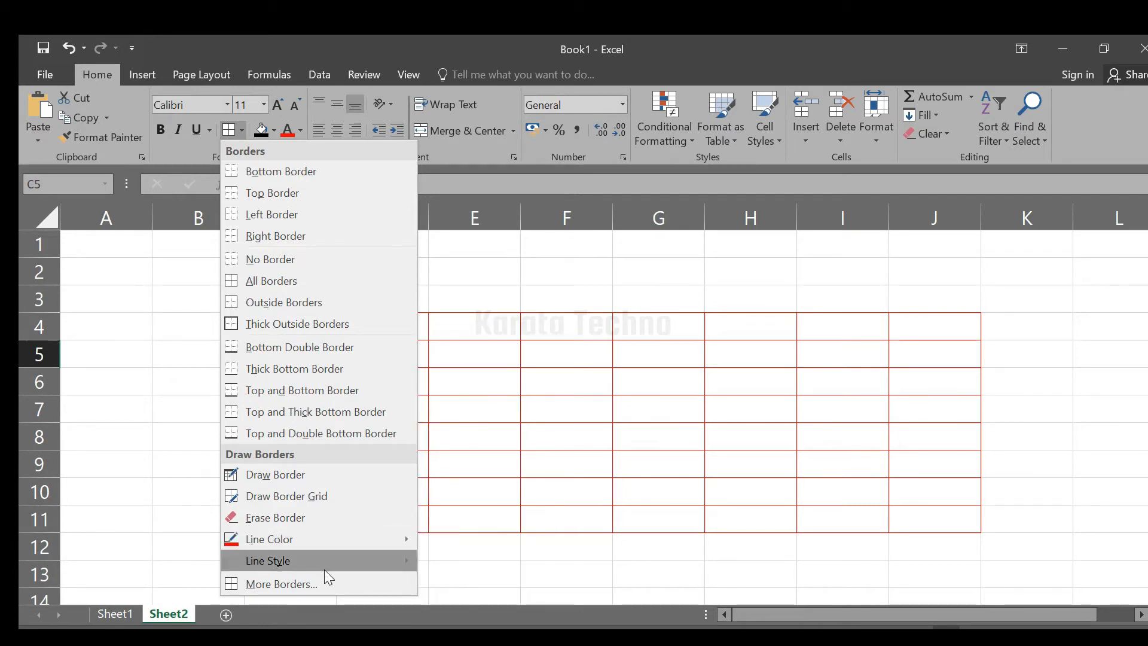
{"action": "mouse_move", "coordinate": [324, 558]}
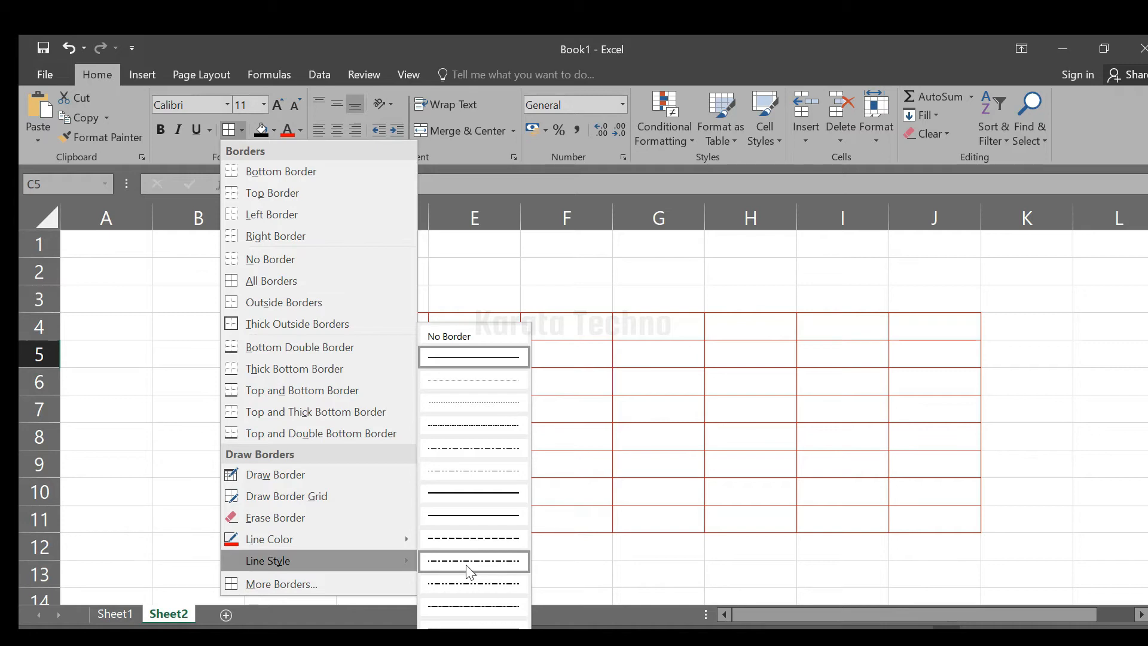
{"action": "left_click", "coordinate": [468, 565]}
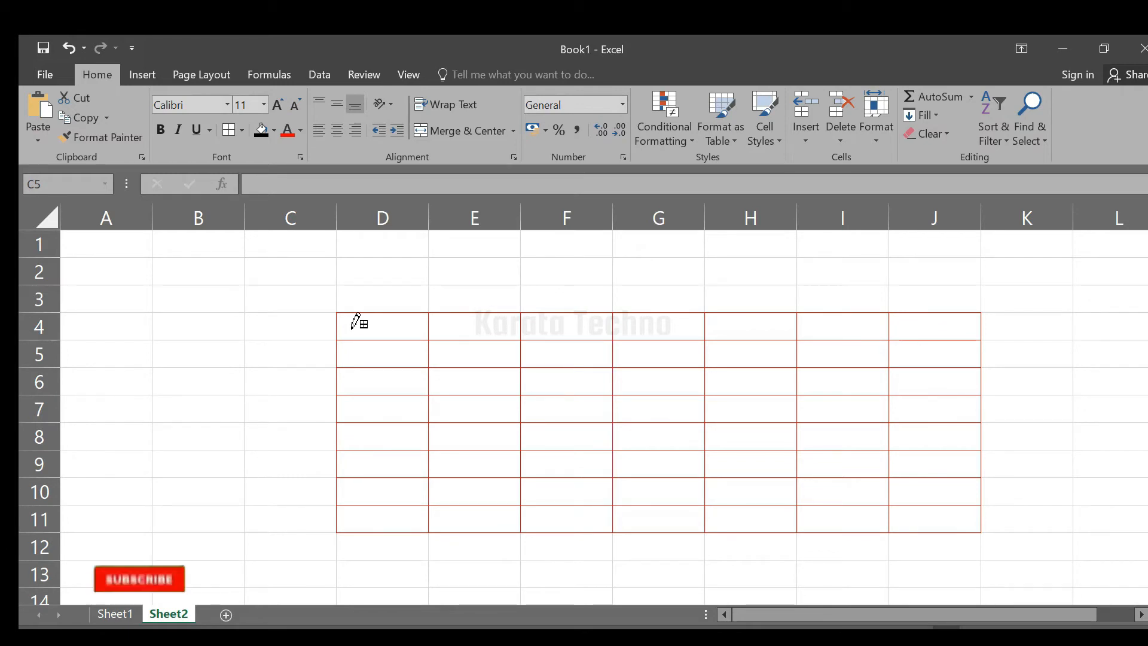
{"action": "left_click", "coordinate": [371, 339]}
{"action": "mouse_move", "coordinate": [378, 334]}
{"action": "left_mouse_down"}
{"action": "mouse_move", "coordinate": [720, 513]}
{"action": "mouse_move", "coordinate": [912, 512]}
{"action": "left_mouse_up"}
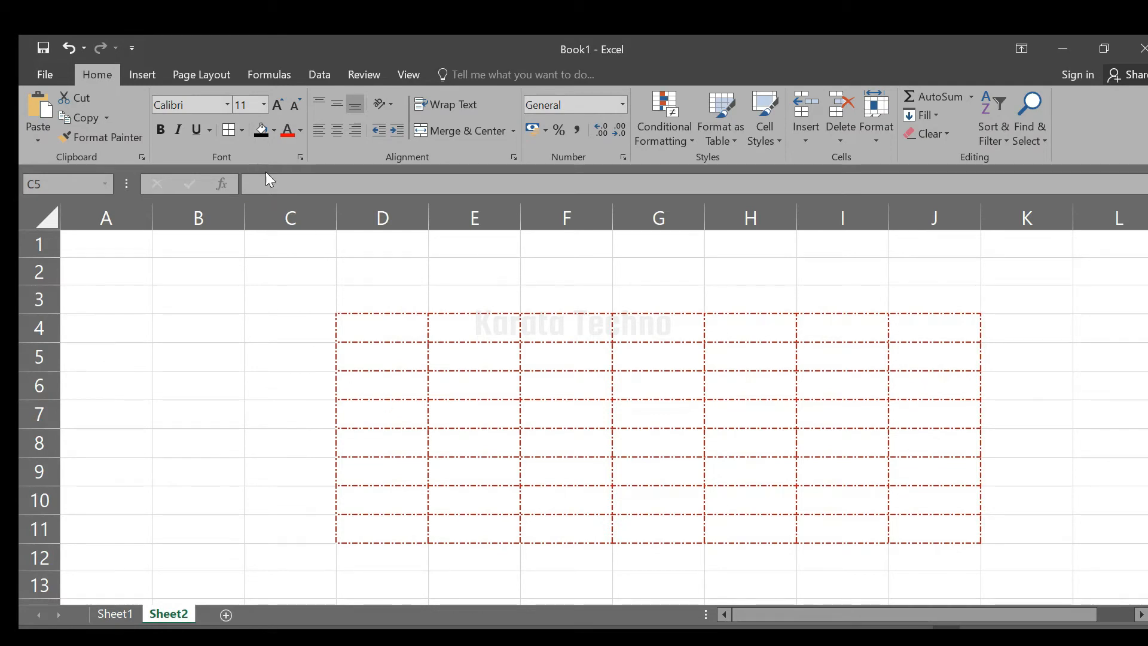
{"action": "key", "text": "Escape"}
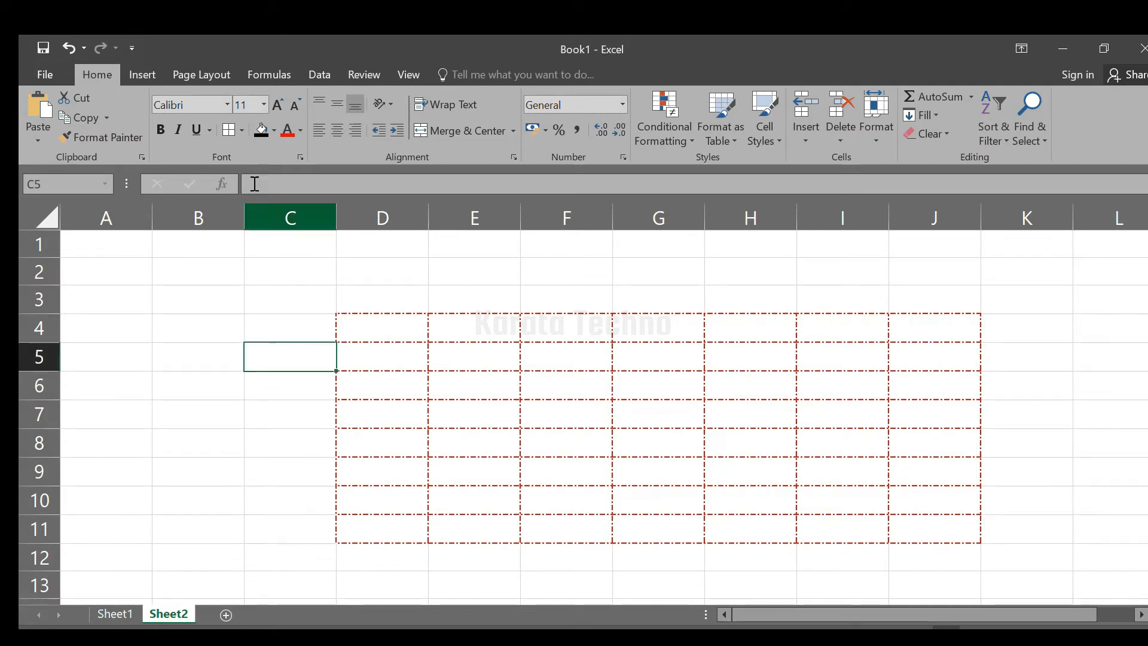
- Choose the double line style, redraw the border grid over D4:J11 with it, and leave the drawing tool
{"action": "left_click", "coordinate": [240, 131]}
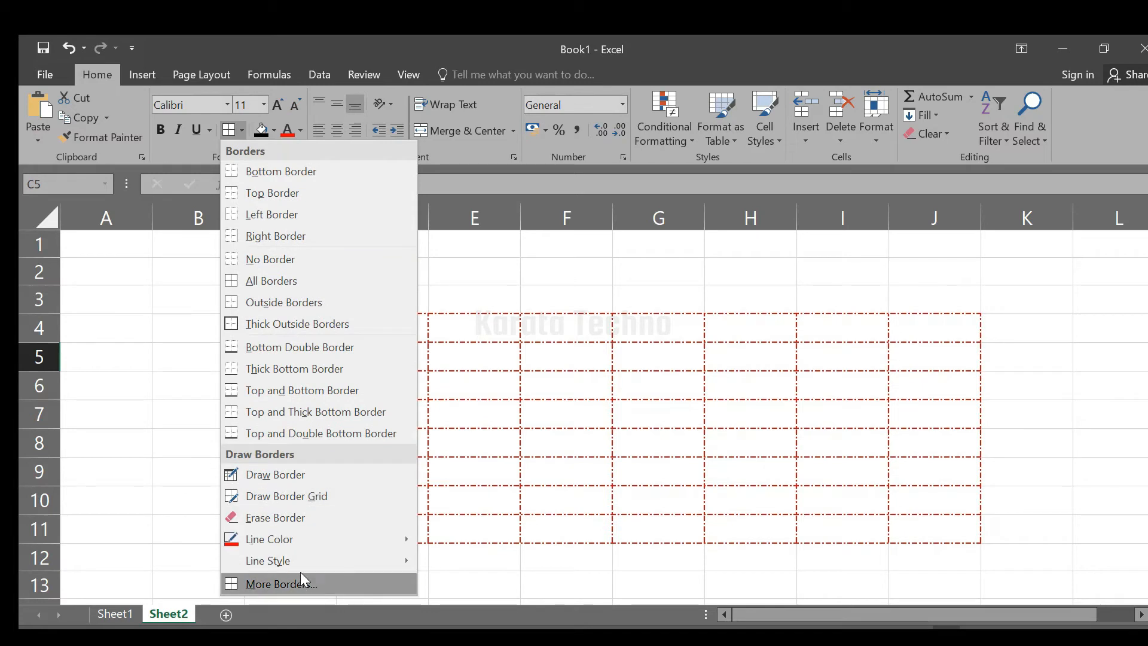
{"action": "mouse_move", "coordinate": [400, 564]}
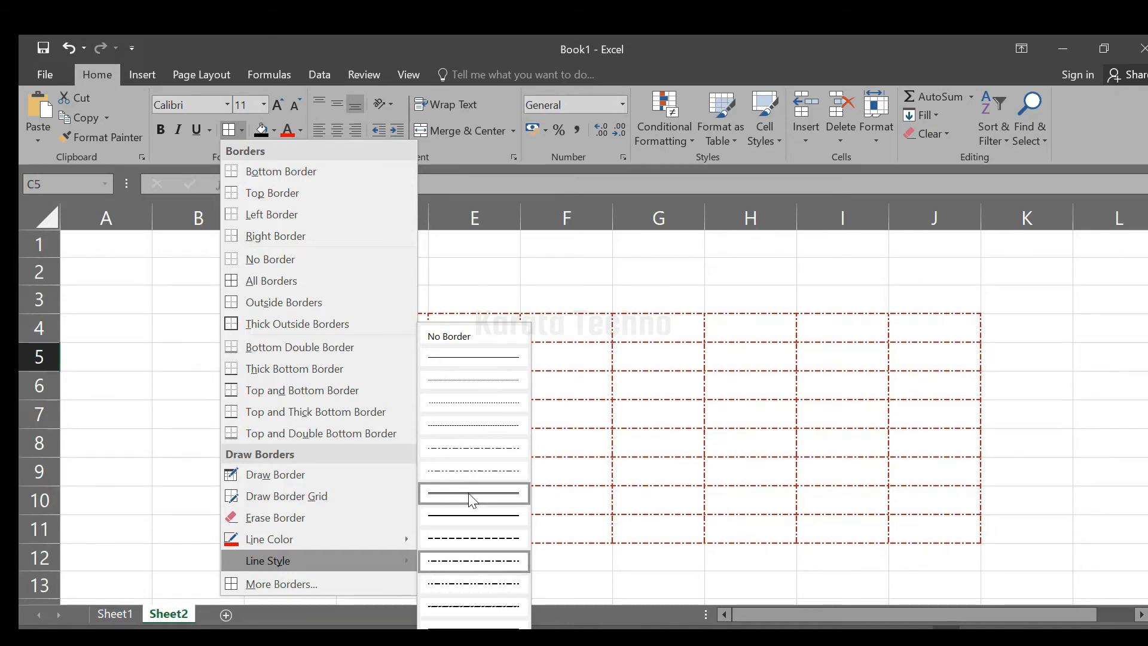
{"action": "left_click", "coordinate": [470, 495]}
{"action": "mouse_move", "coordinate": [359, 316]}
{"action": "left_mouse_down"}
{"action": "mouse_move", "coordinate": [754, 483]}
{"action": "mouse_move", "coordinate": [945, 515]}
{"action": "left_mouse_up"}
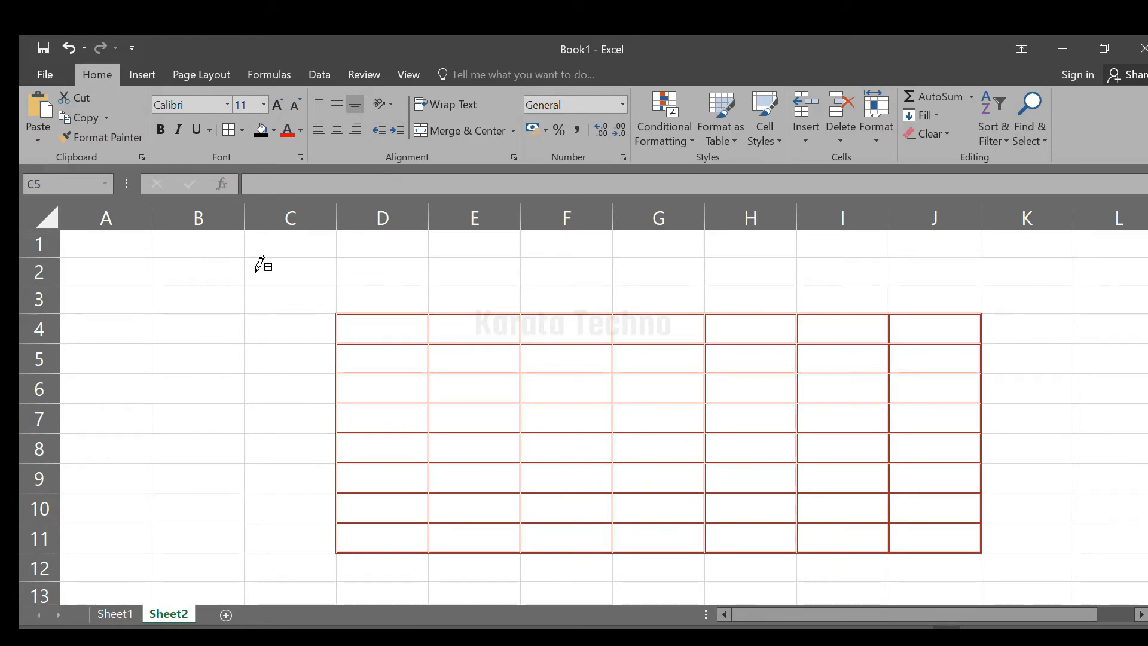
{"action": "key", "text": "Escape"}
- Open the detailed border settings for cell C5 and choose a medium dashed line in standard purple
{"action": "left_click", "coordinate": [242, 131]}
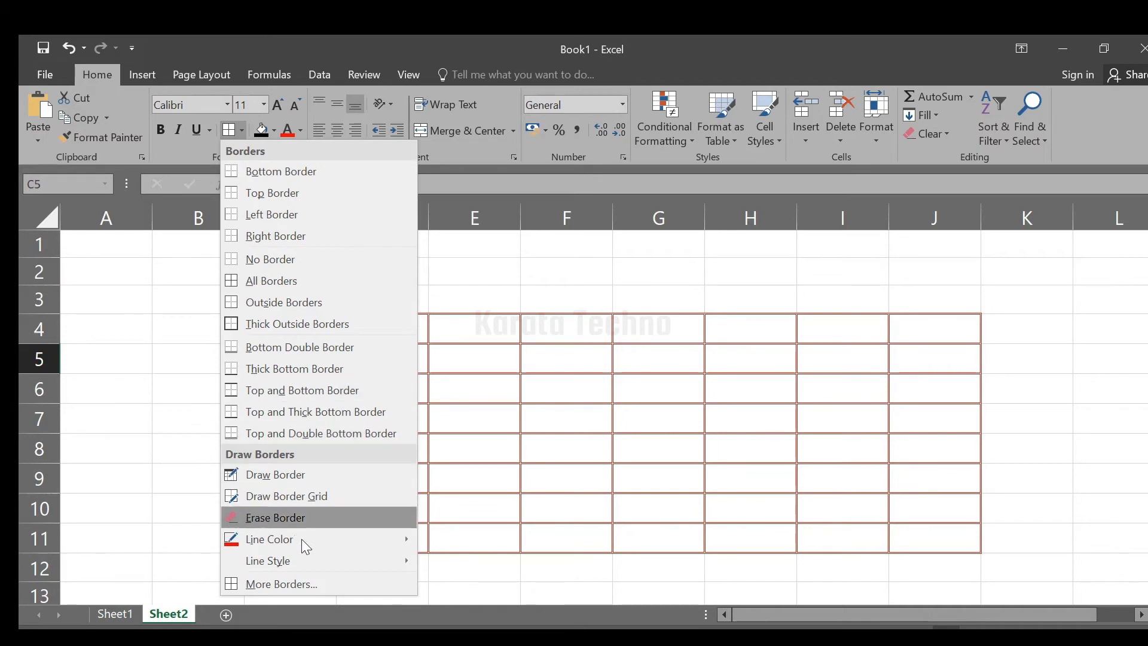
{"action": "left_click", "coordinate": [308, 587]}
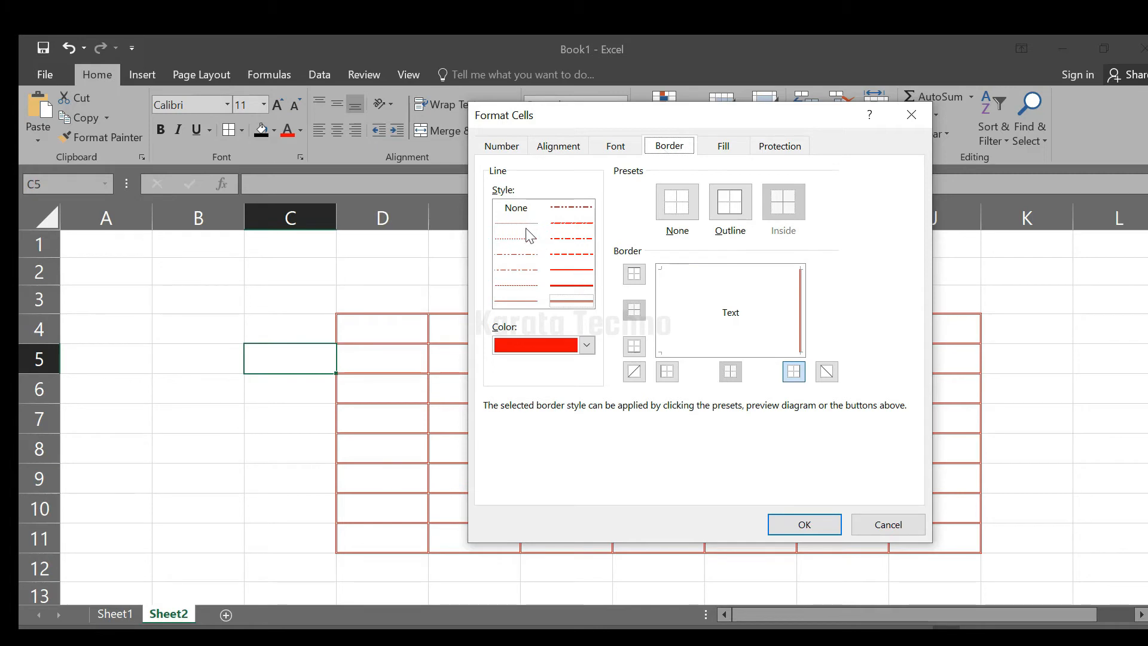
{"action": "left_click_drag", "start_coordinate": [578, 293], "coordinate": [572, 262]}
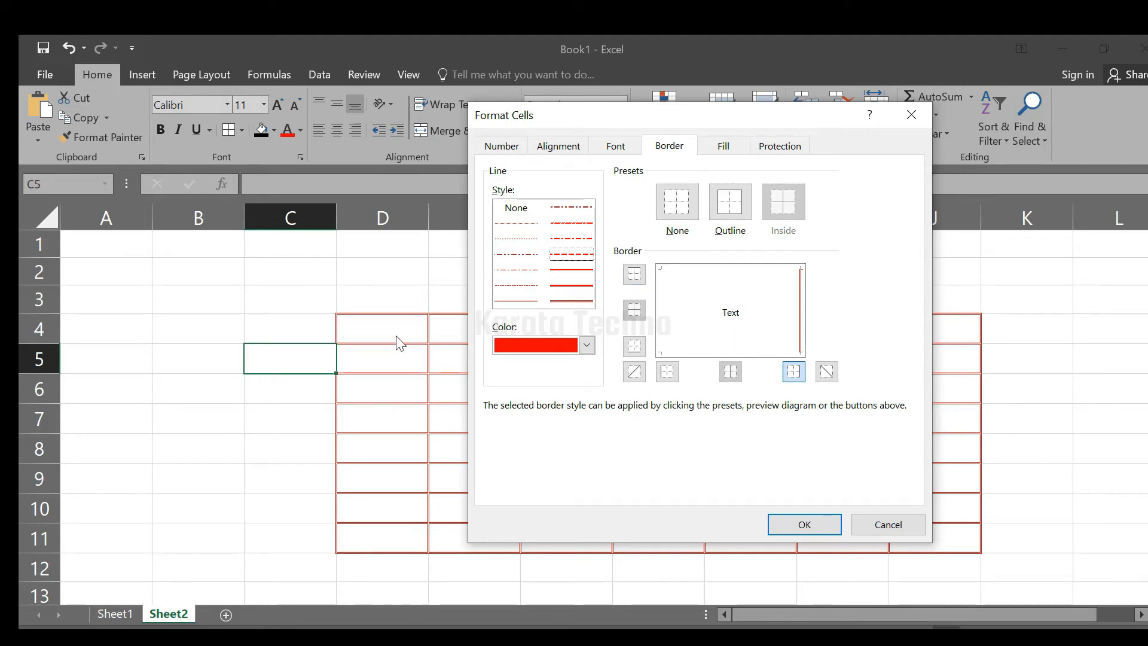
{"action": "left_click", "coordinate": [587, 346]}
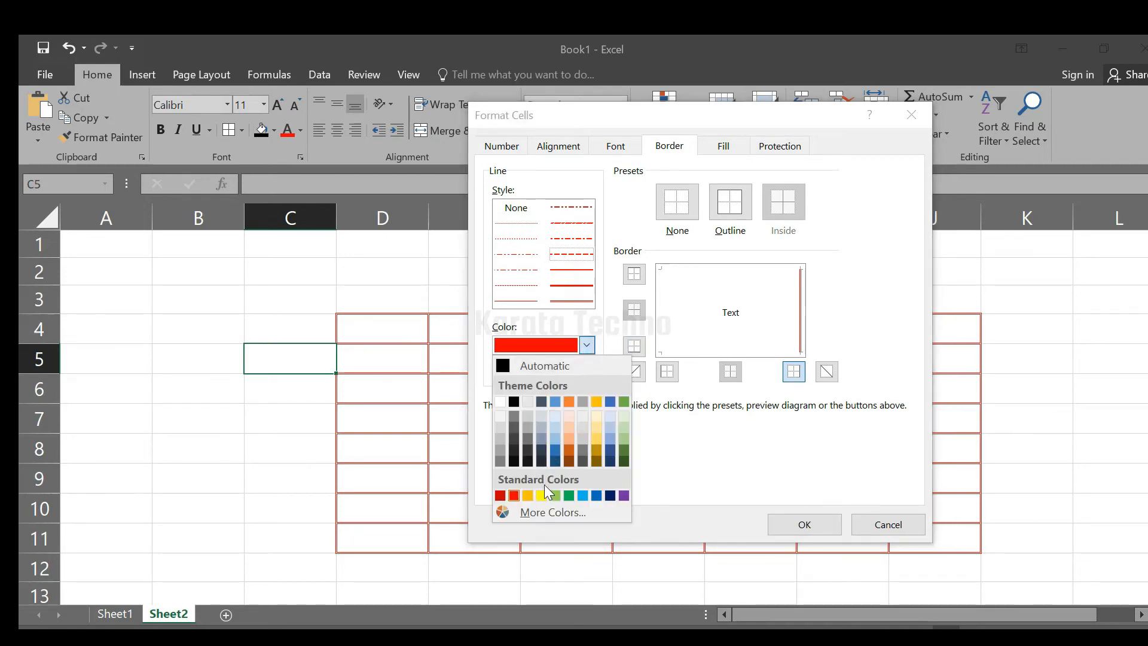
{"action": "left_click", "coordinate": [625, 495]}
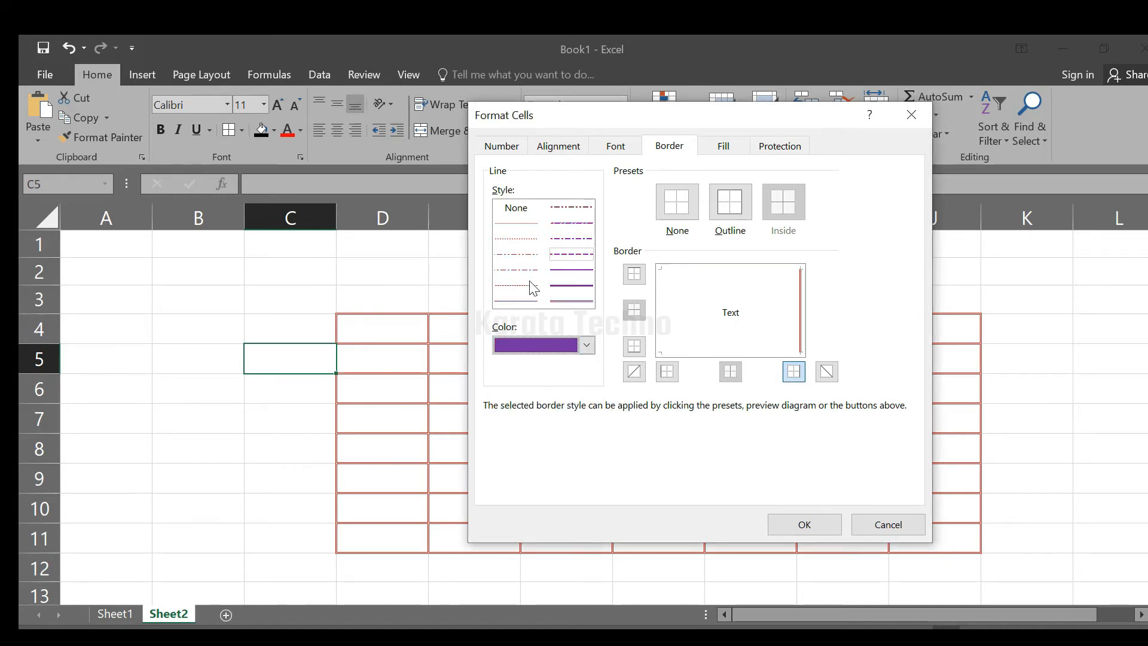
- Apply the purple dashed line to C5's top, bottom, left and both diagonal borders, confirm, and deselect the cell
{"action": "left_click", "coordinate": [635, 274]}
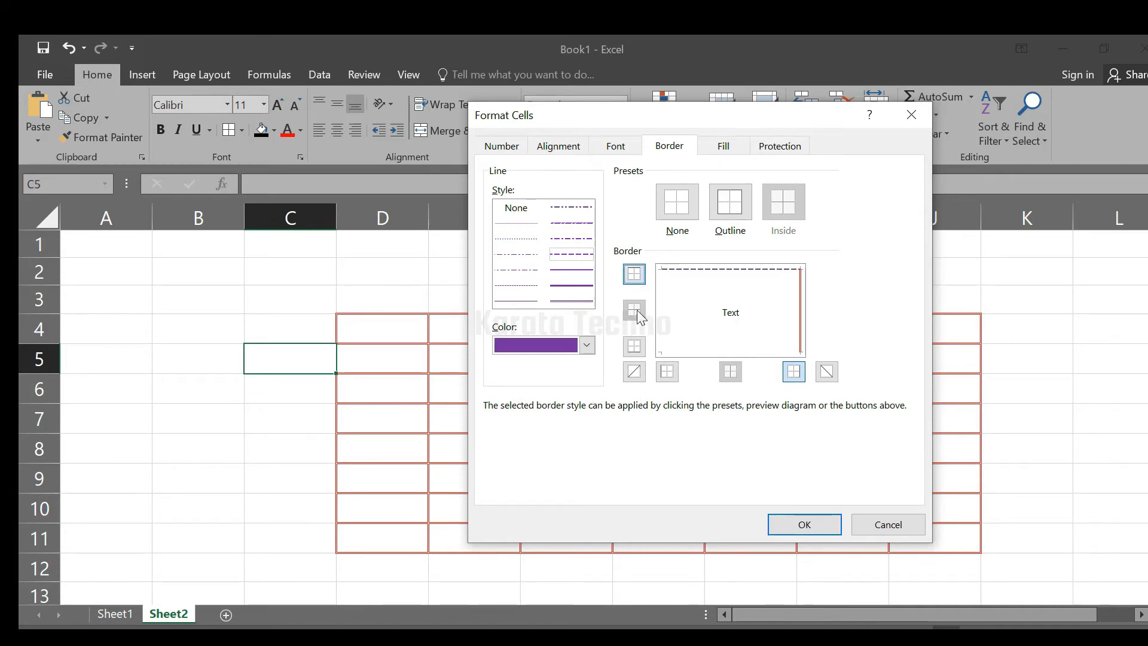
{"action": "left_click", "coordinate": [634, 350]}
{"action": "left_click", "coordinate": [633, 372]}
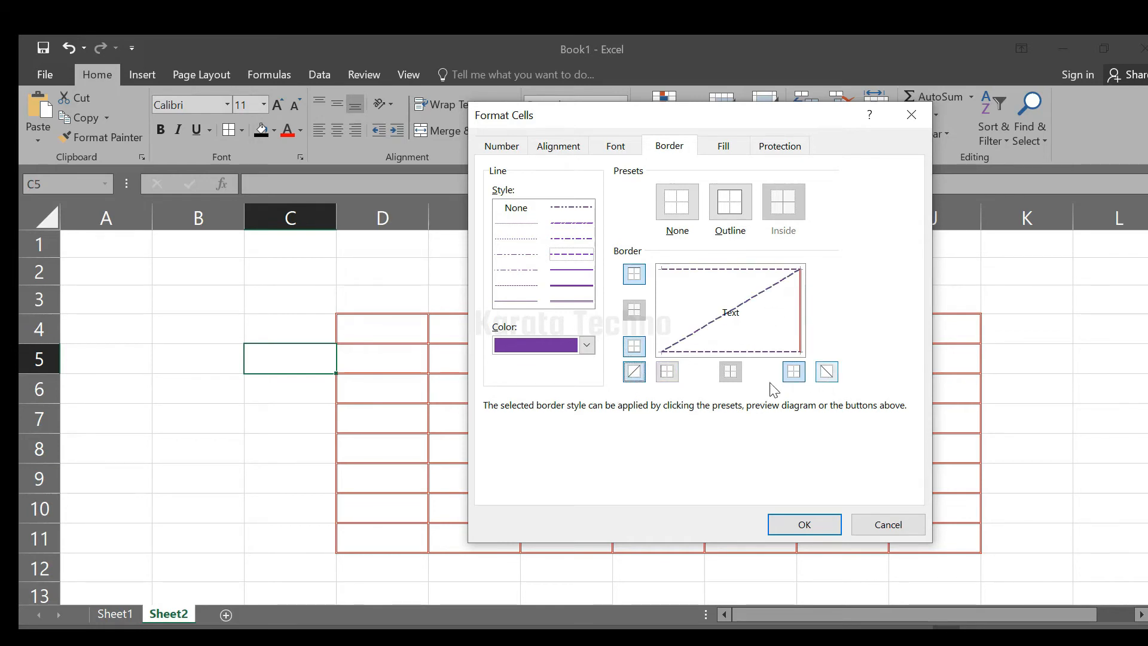
{"action": "left_click", "coordinate": [832, 378]}
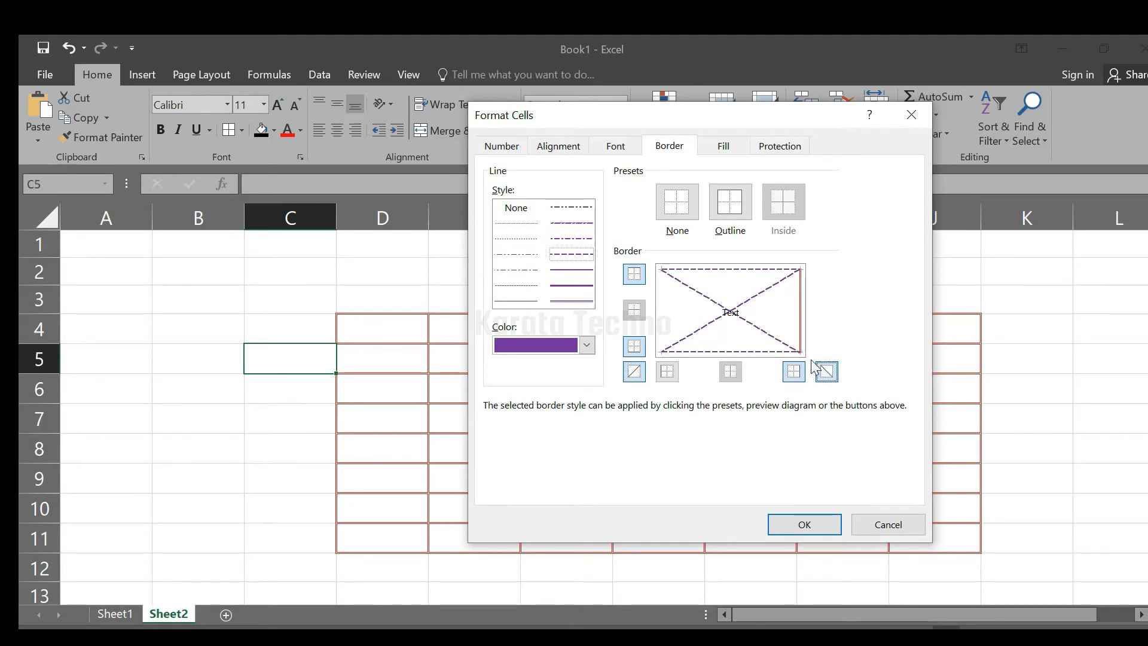
{"action": "left_click", "coordinate": [672, 375]}
{"action": "left_click", "coordinate": [803, 530]}
{"action": "left_click", "coordinate": [303, 391]}
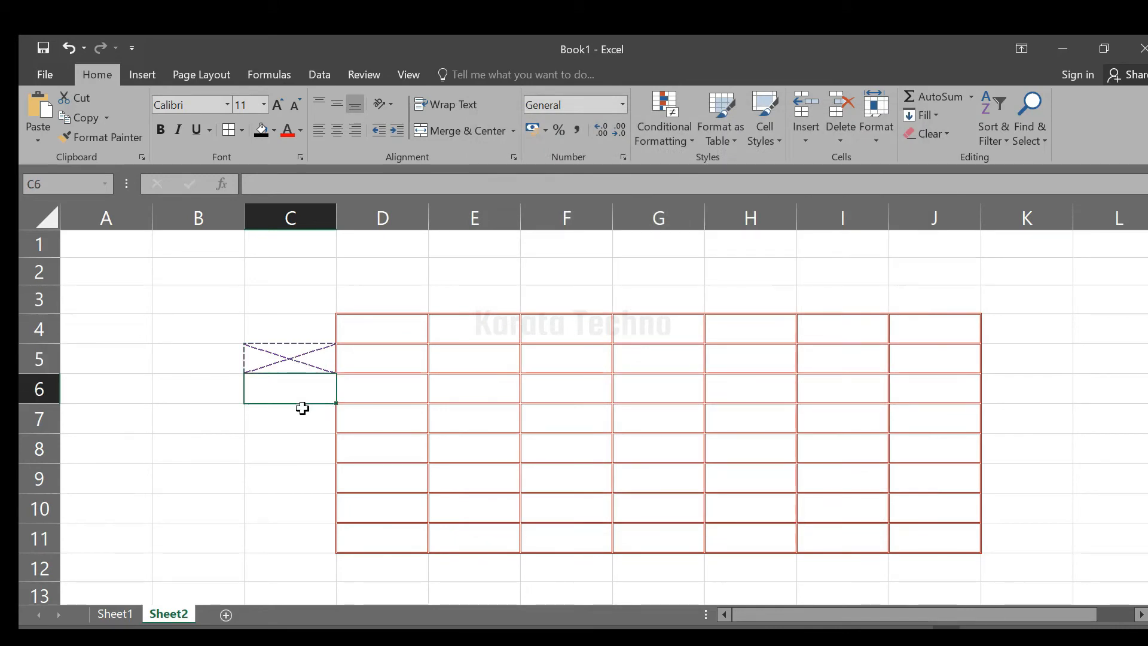
{"action": "left_click", "coordinate": [306, 421]}
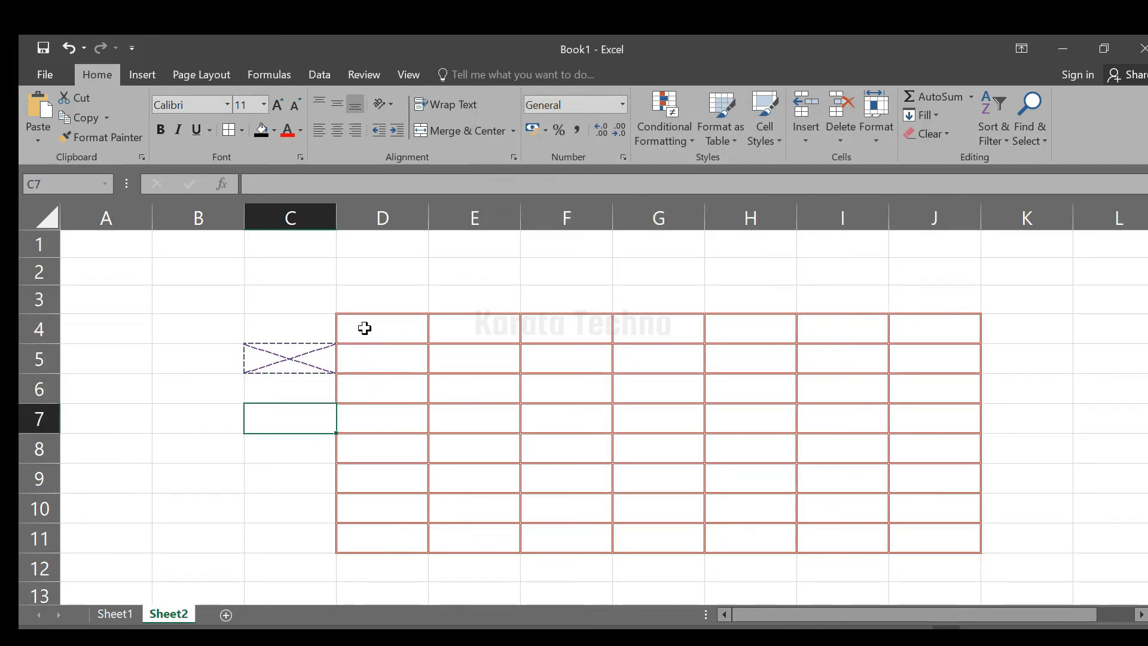
- Add red double-line diagonal borders in both directions to every cell of D4:J11 through Format Cells, and deselect the range
{"action": "left_click_drag", "start_coordinate": [364, 328], "coordinate": [950, 538]}
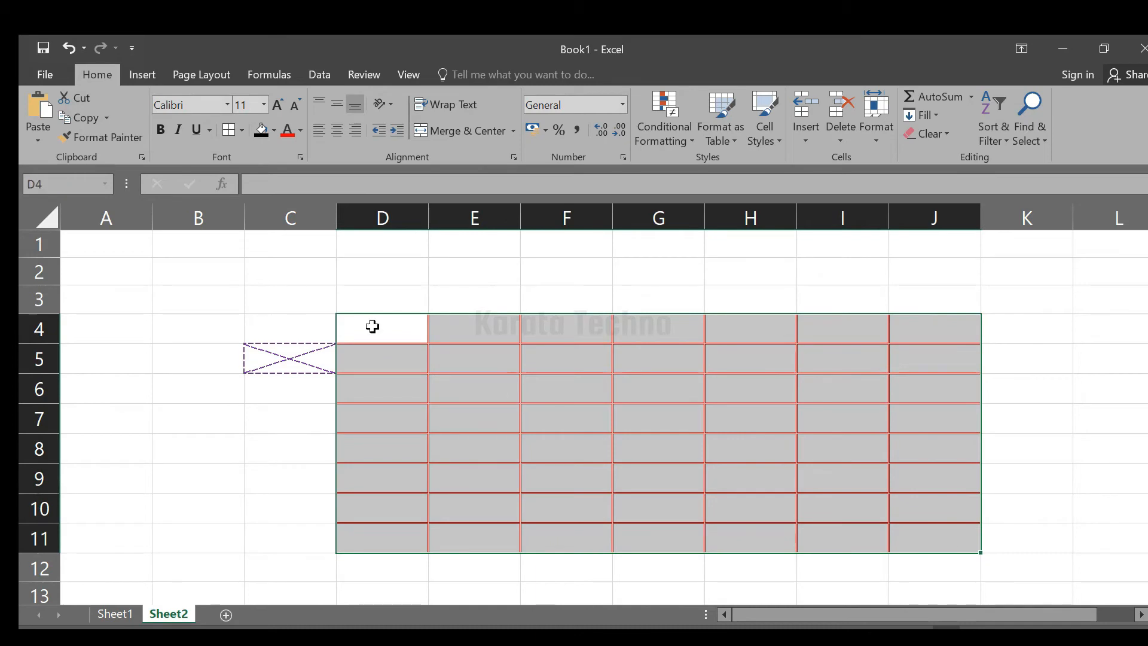
{"action": "left_click", "coordinate": [240, 129]}
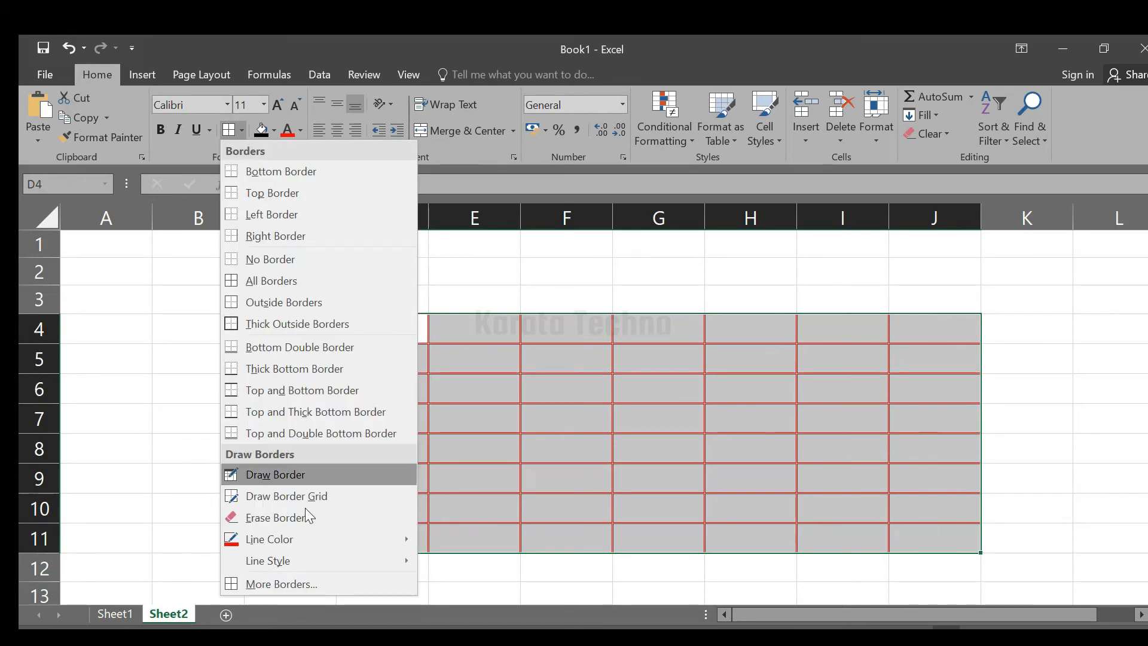
{"action": "left_click", "coordinate": [281, 584]}
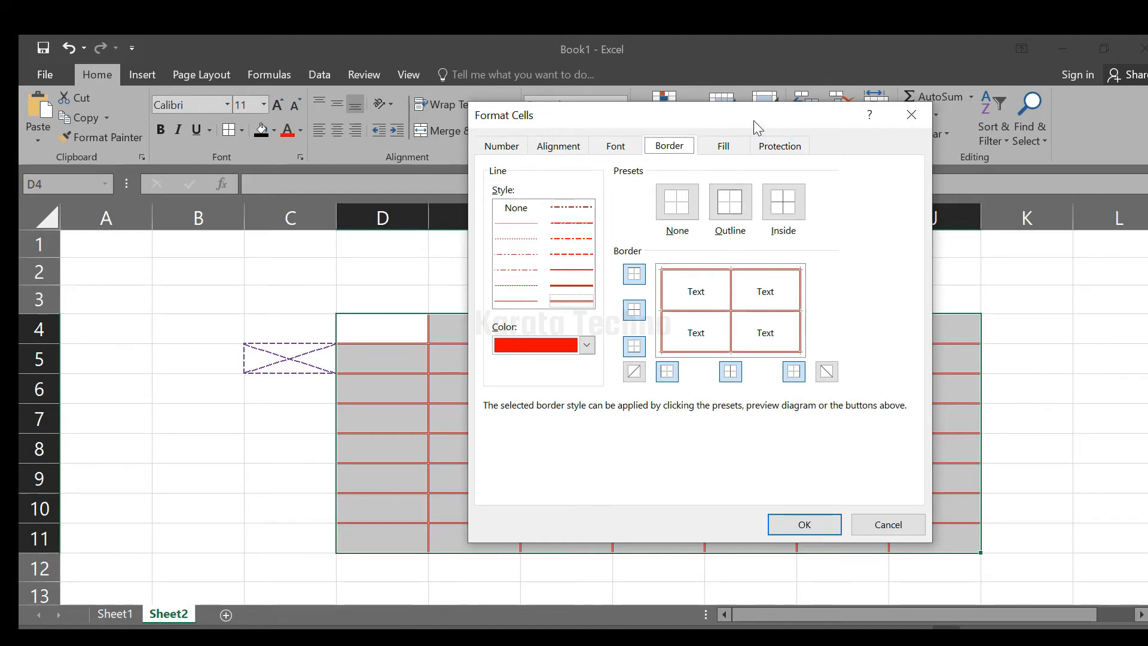
{"action": "left_click_drag", "start_coordinate": [753, 120], "coordinate": [963, 133]}
{"action": "left_click", "coordinate": [855, 386]}
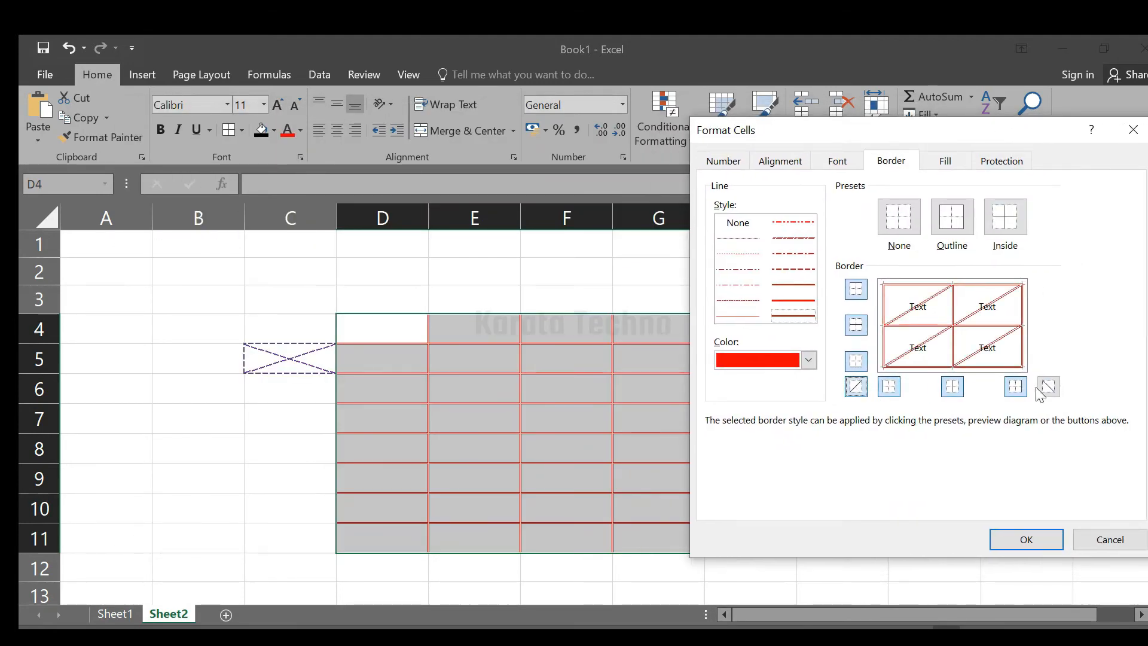
{"action": "left_click", "coordinate": [1048, 387]}
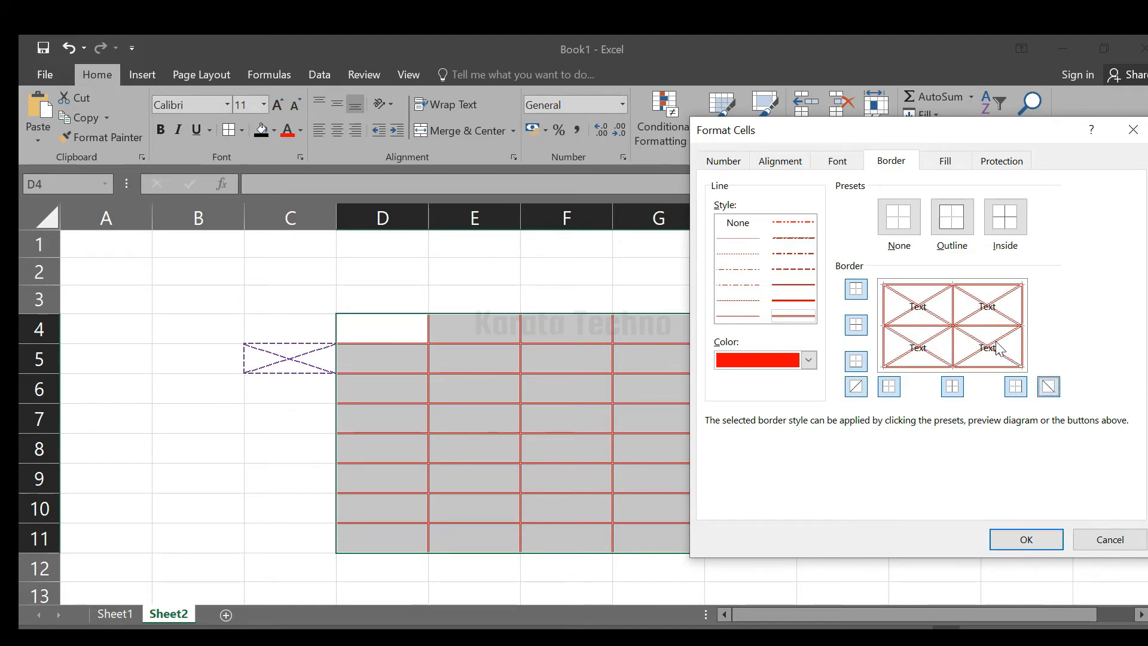
{"action": "left_click", "coordinate": [1024, 539]}
{"action": "left_click", "coordinate": [502, 307]}
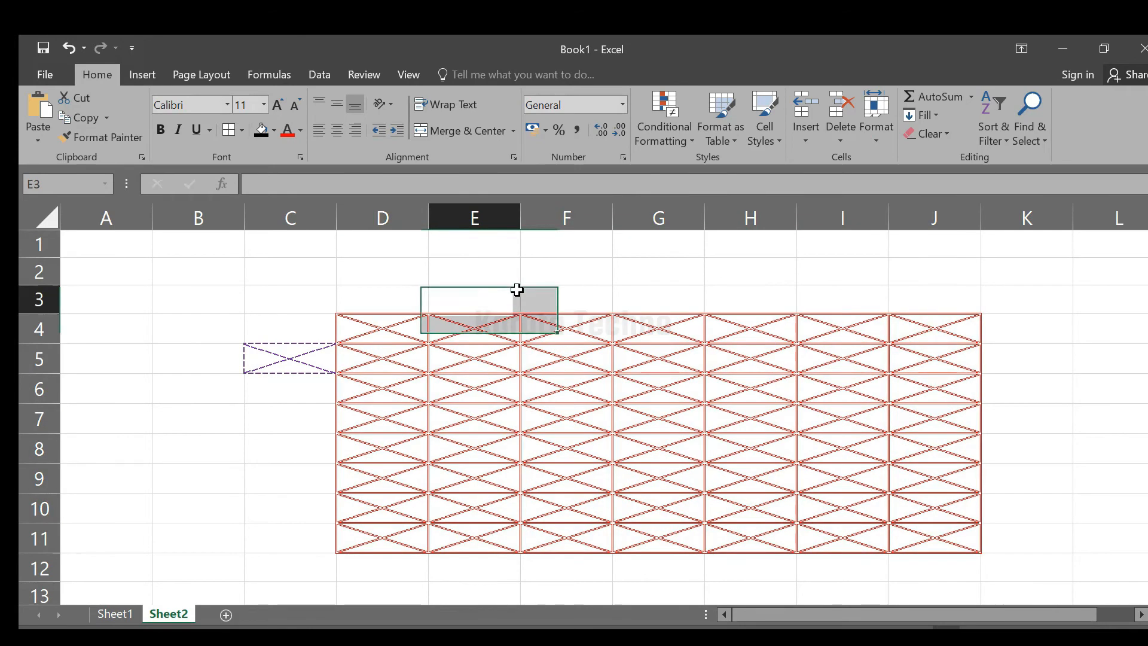
{"action": "left_click", "coordinate": [768, 308]}
{"action": "left_click", "coordinate": [1060, 339]}
{"action": "left_click", "coordinate": [1076, 418]}
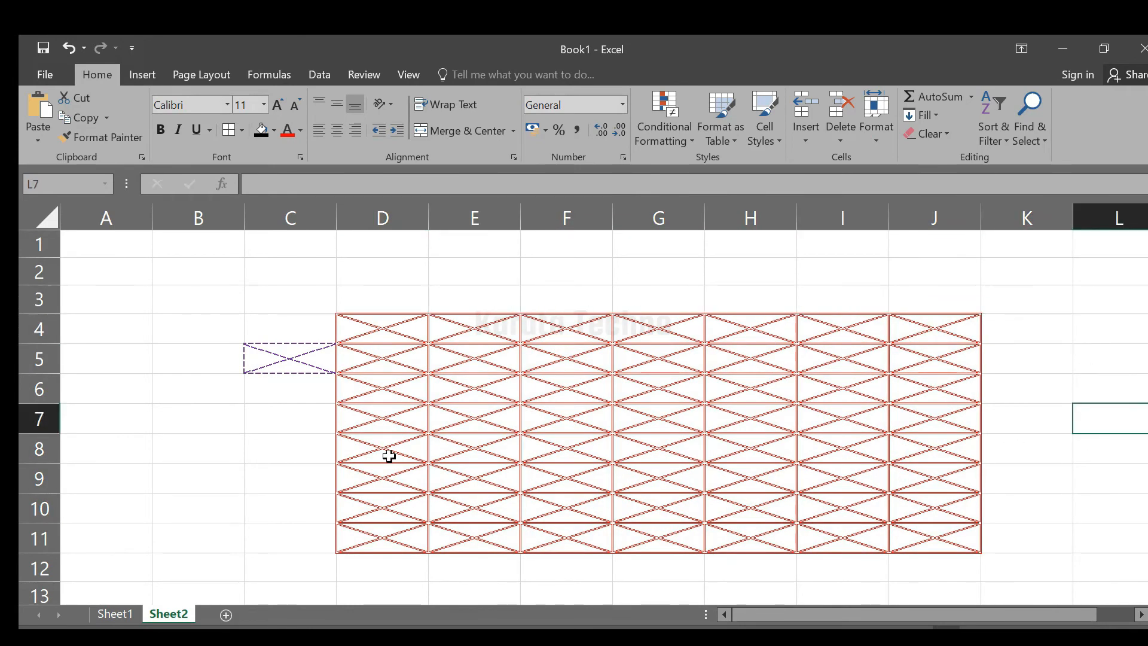
{"action": "left_click", "coordinate": [205, 444]}
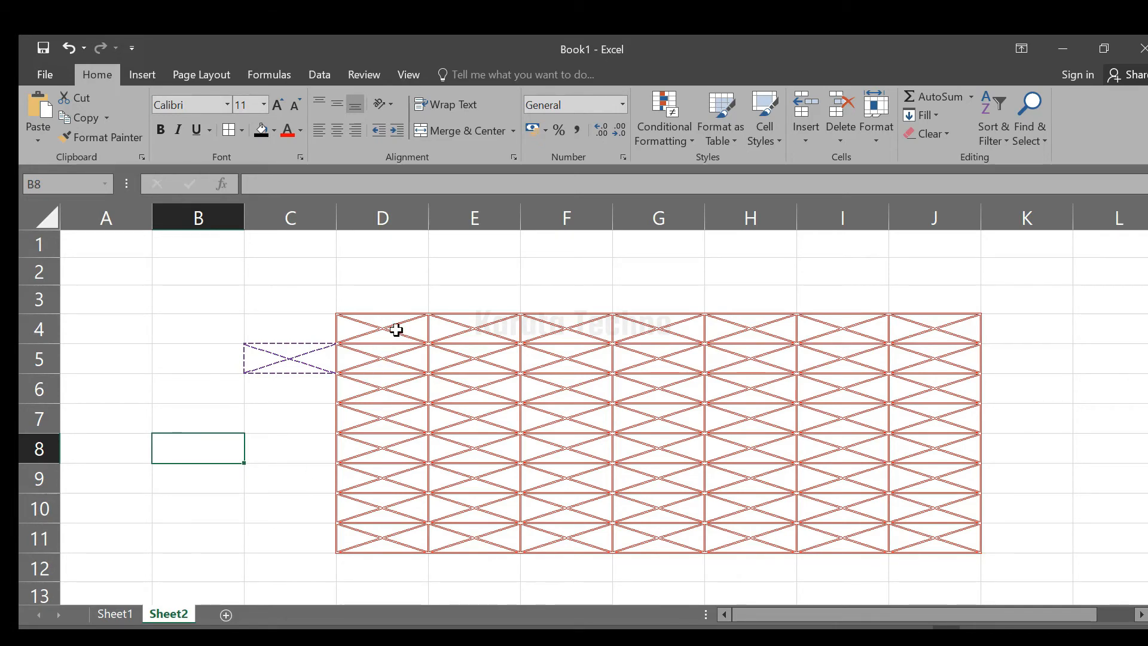
- Open the detailed border settings for D4:J11 and clear all its borders with the None preset
{"action": "mouse_move", "coordinate": [392, 325]}
{"action": "left_mouse_down"}
{"action": "mouse_move", "coordinate": [379, 325]}
{"action": "mouse_move", "coordinate": [789, 520]}
{"action": "mouse_move", "coordinate": [935, 538]}
{"action": "mouse_move", "coordinate": [917, 526]}
{"action": "left_mouse_up"}
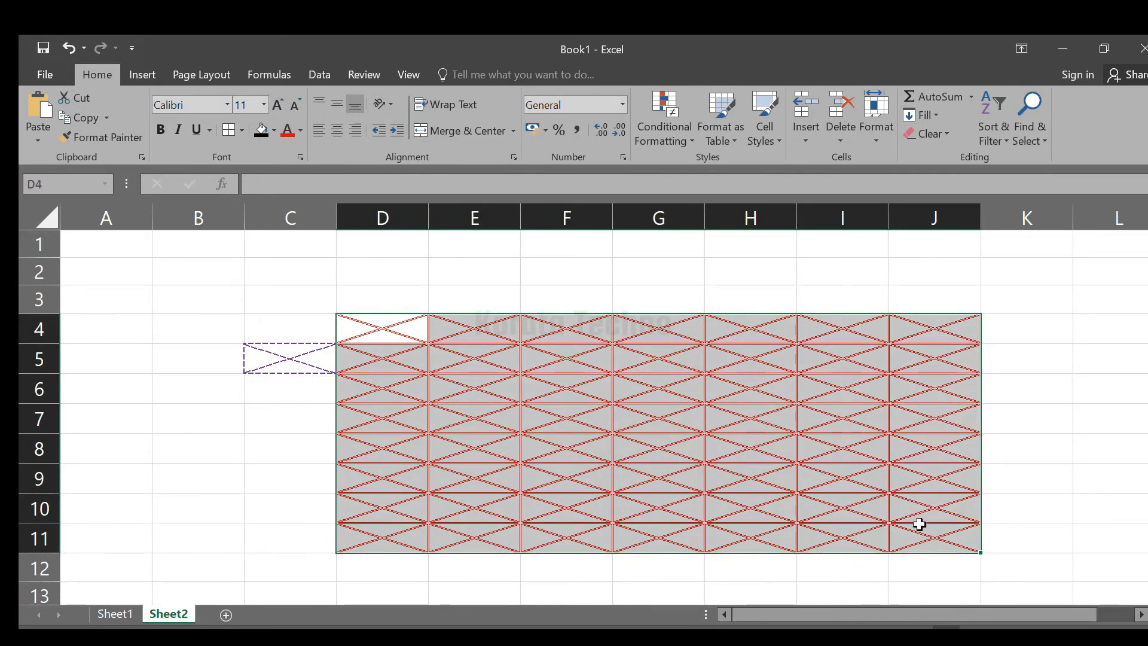
{"action": "left_click", "coordinate": [241, 130]}
{"action": "left_click", "coordinate": [288, 583]}
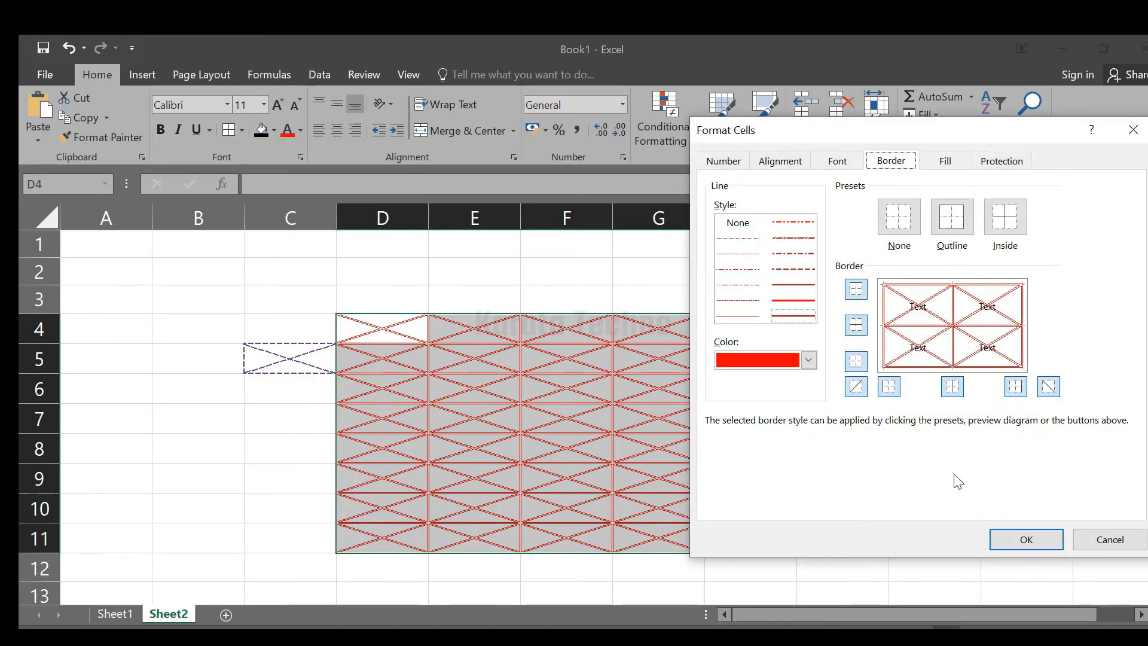
{"action": "left_click_drag", "start_coordinate": [942, 129], "coordinate": [255, 112]}
{"action": "left_click", "coordinate": [208, 206]}
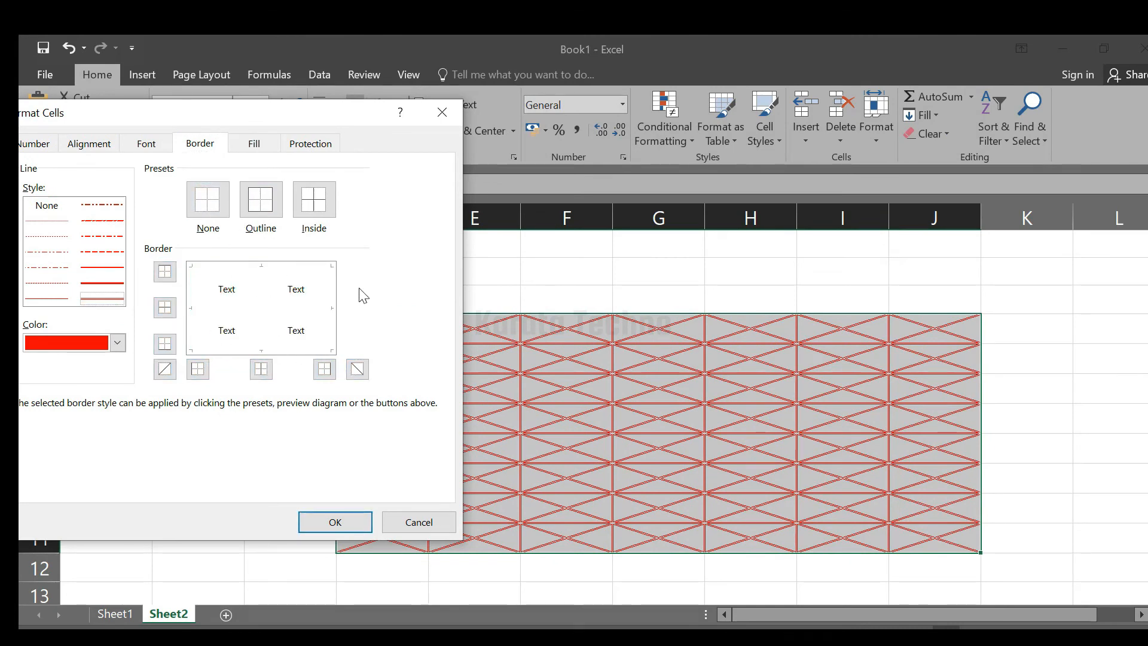
- Preview red double-line outline, inside and both diagonal borders for D4:J11
{"action": "left_click", "coordinate": [260, 201]}
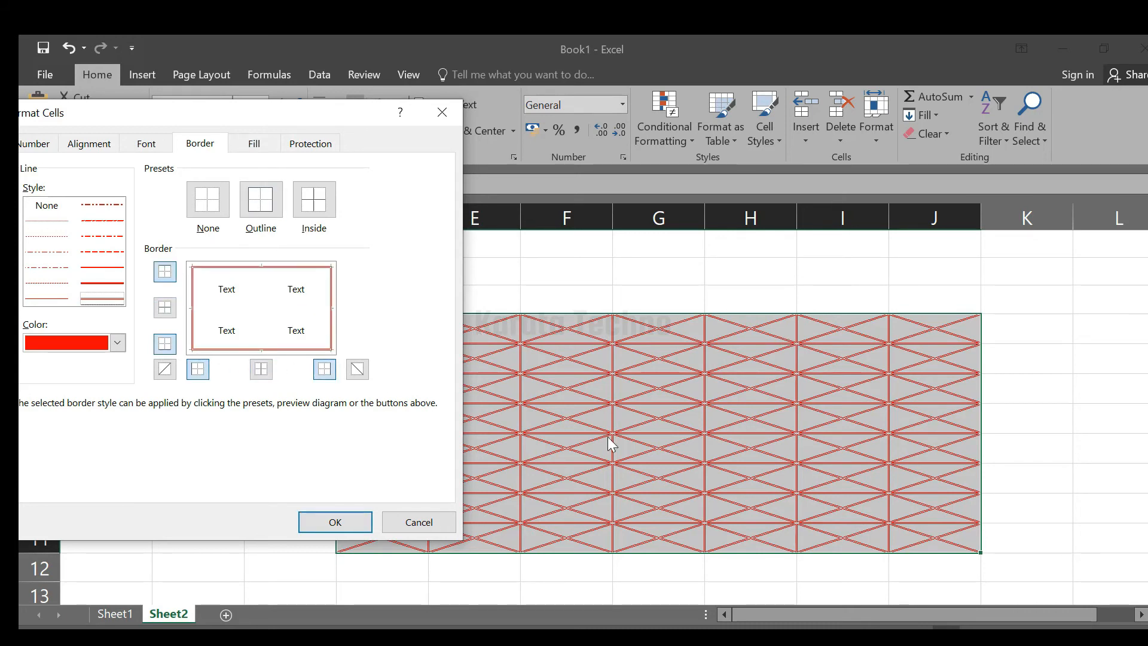
{"action": "left_click", "coordinate": [318, 206]}
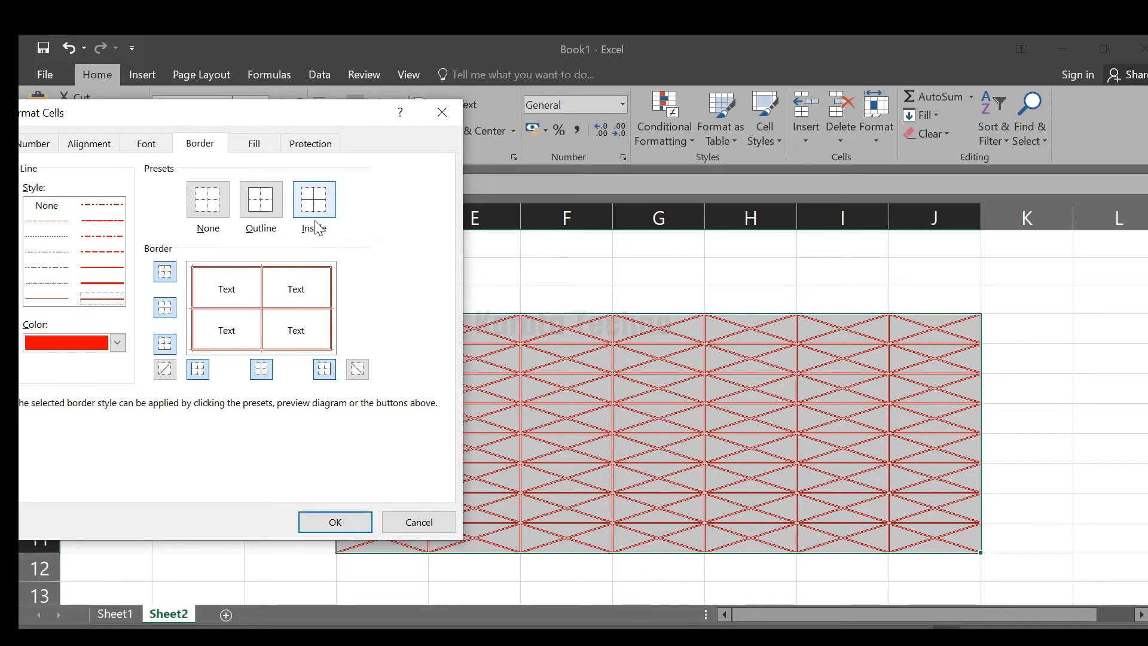
{"action": "left_click", "coordinate": [253, 301]}
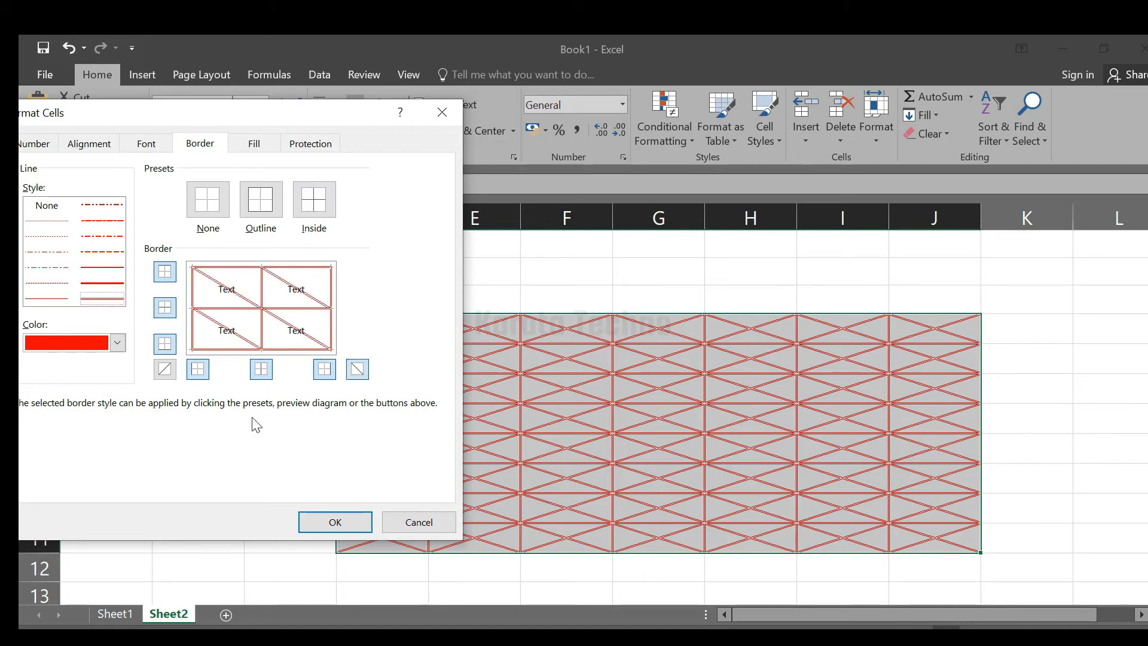
{"action": "left_click", "coordinate": [263, 328]}
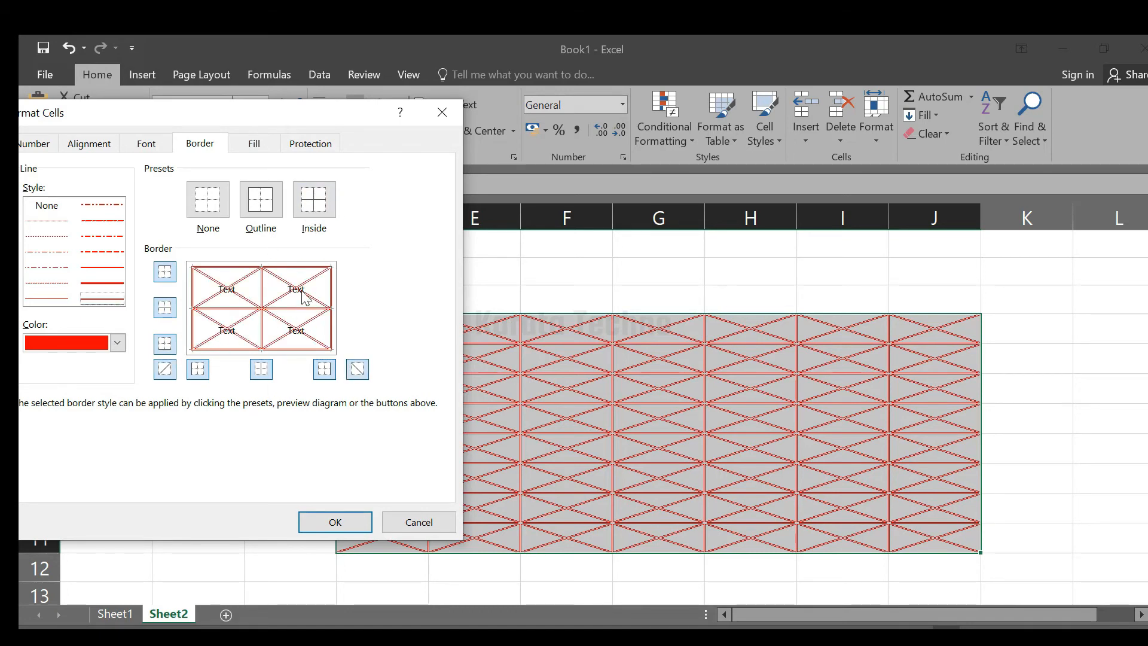
- Toggle the two red diagonal borders off and on in the border preview
{"action": "left_click", "coordinate": [303, 295]}
{"action": "left_click", "coordinate": [281, 308]}
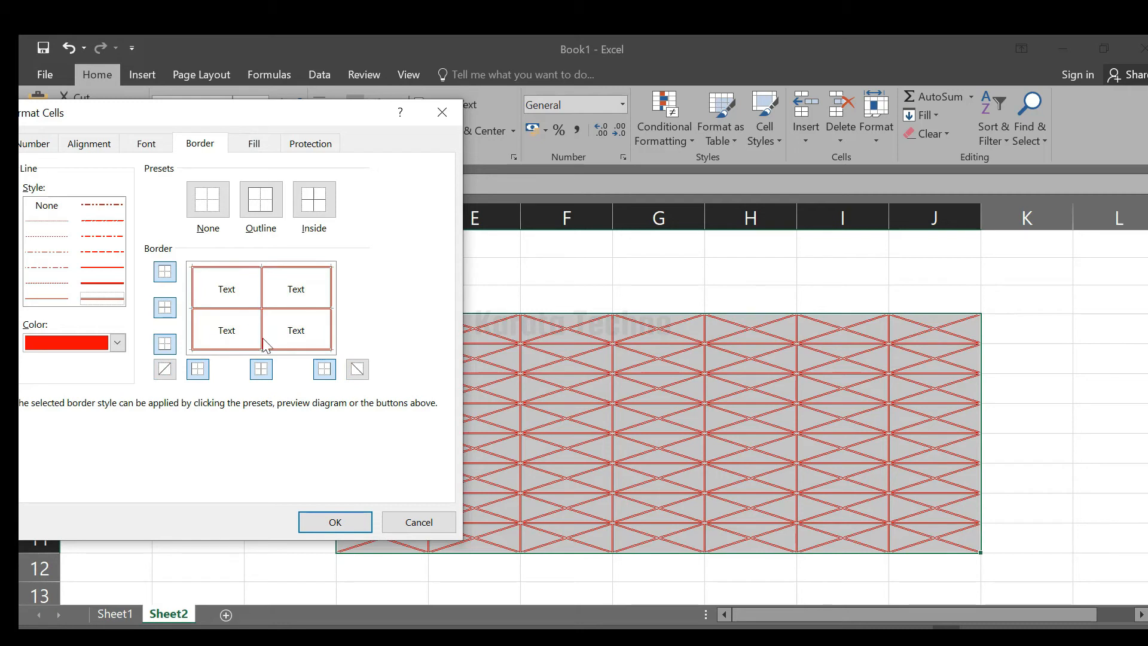
{"action": "left_click", "coordinate": [360, 375]}
{"action": "left_click", "coordinate": [360, 375]}
{"action": "left_click", "coordinate": [300, 330]}
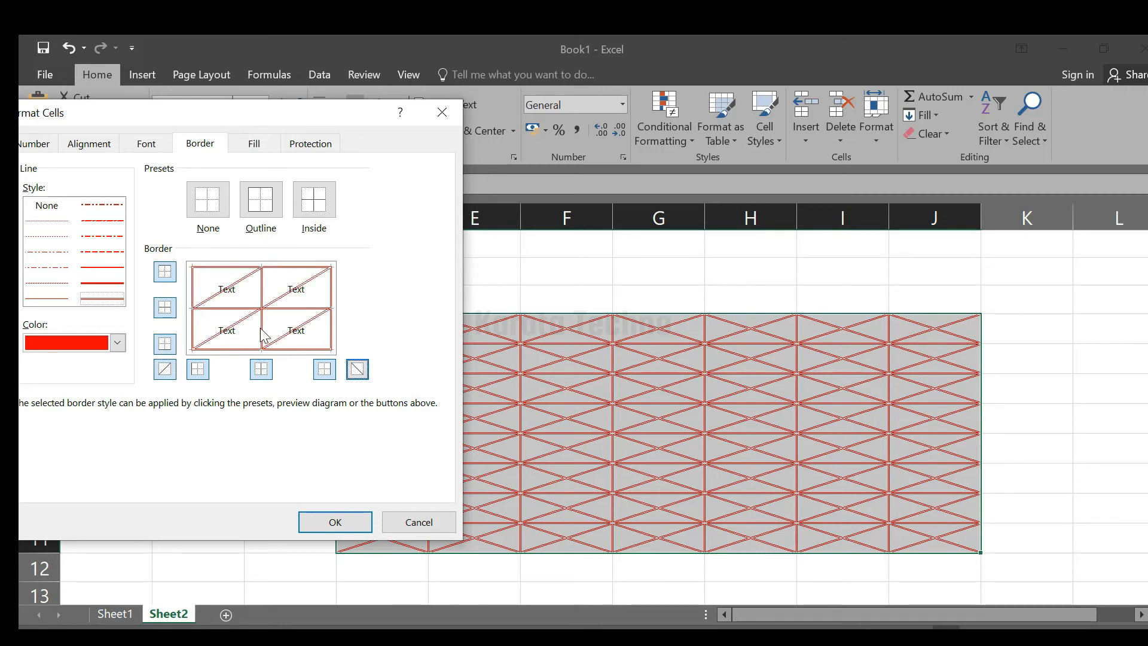
{"action": "left_click", "coordinate": [222, 324]}
{"action": "left_click", "coordinate": [263, 300]}
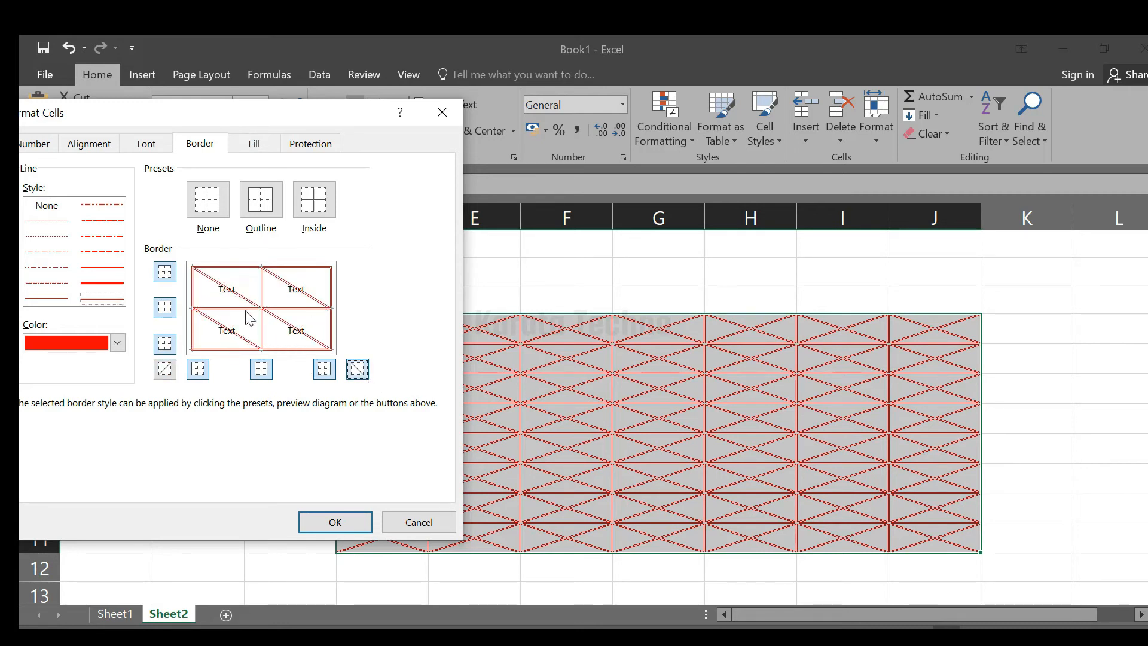
- Remove every diagonal, inside and outer border line from the preview for D4:J11 and confirm the changes
{"action": "left_click", "coordinate": [244, 307]}
{"action": "left_click", "coordinate": [214, 309]}
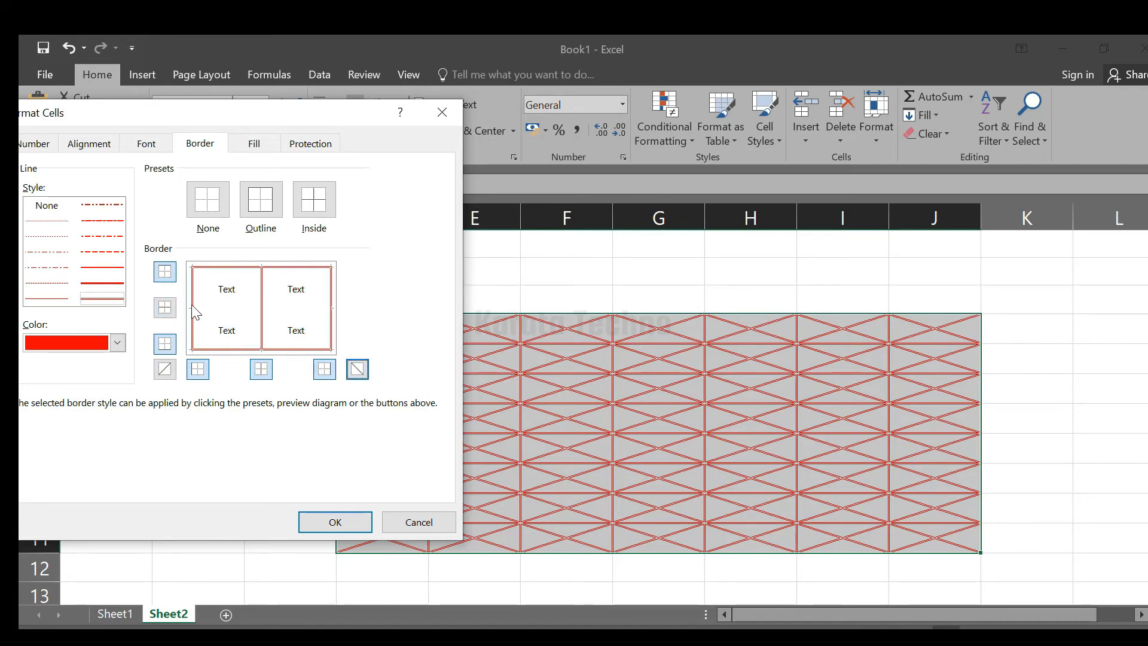
{"action": "left_click", "coordinate": [192, 307]}
{"action": "left_click", "coordinate": [212, 267]}
{"action": "left_click", "coordinate": [261, 313]}
{"action": "left_click", "coordinate": [331, 318]}
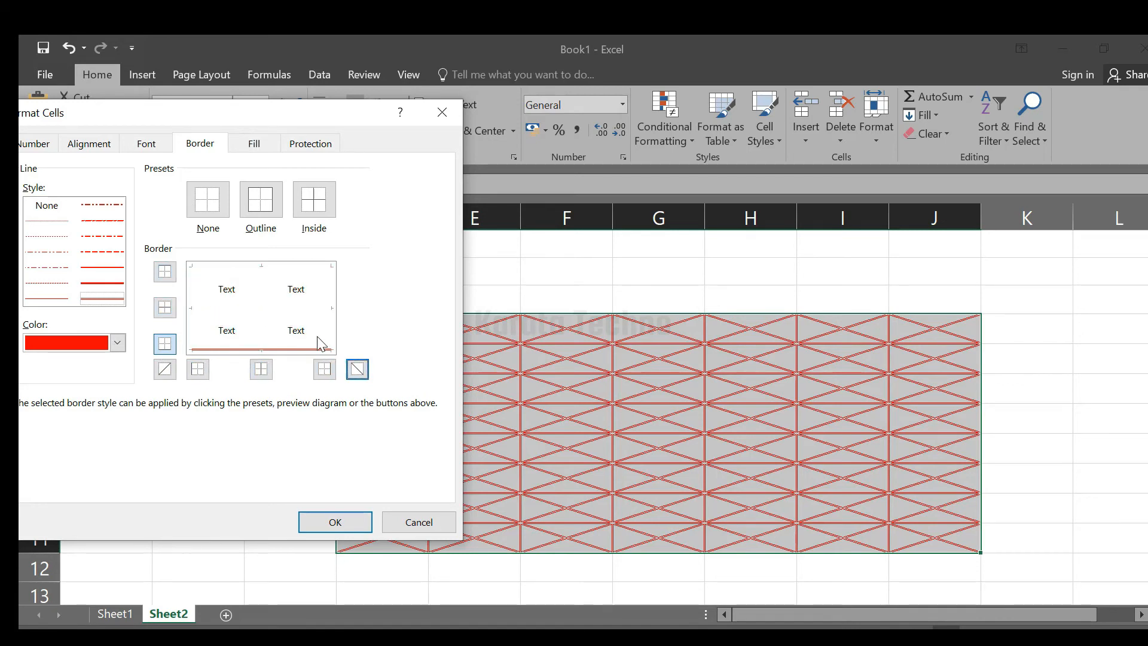
{"action": "left_click", "coordinate": [299, 350]}
{"action": "left_click", "coordinate": [334, 521]}
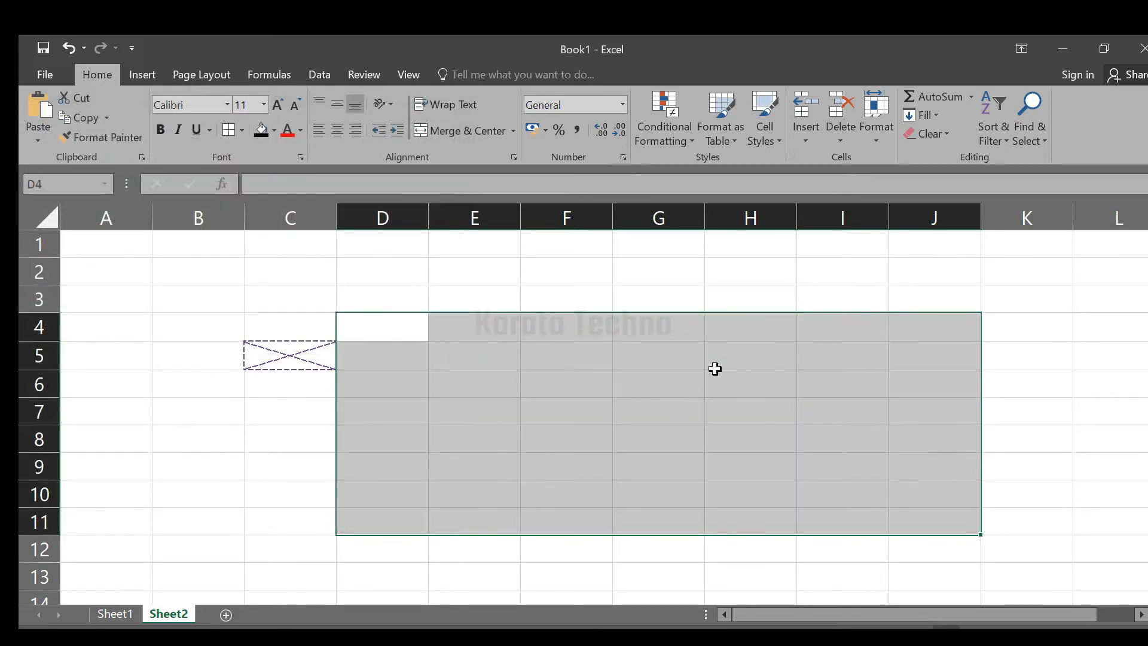
- Apply a thin automatic-color downward diagonal border to every cell of D4:J11, and deselect the range
{"action": "left_click", "coordinate": [242, 133]}
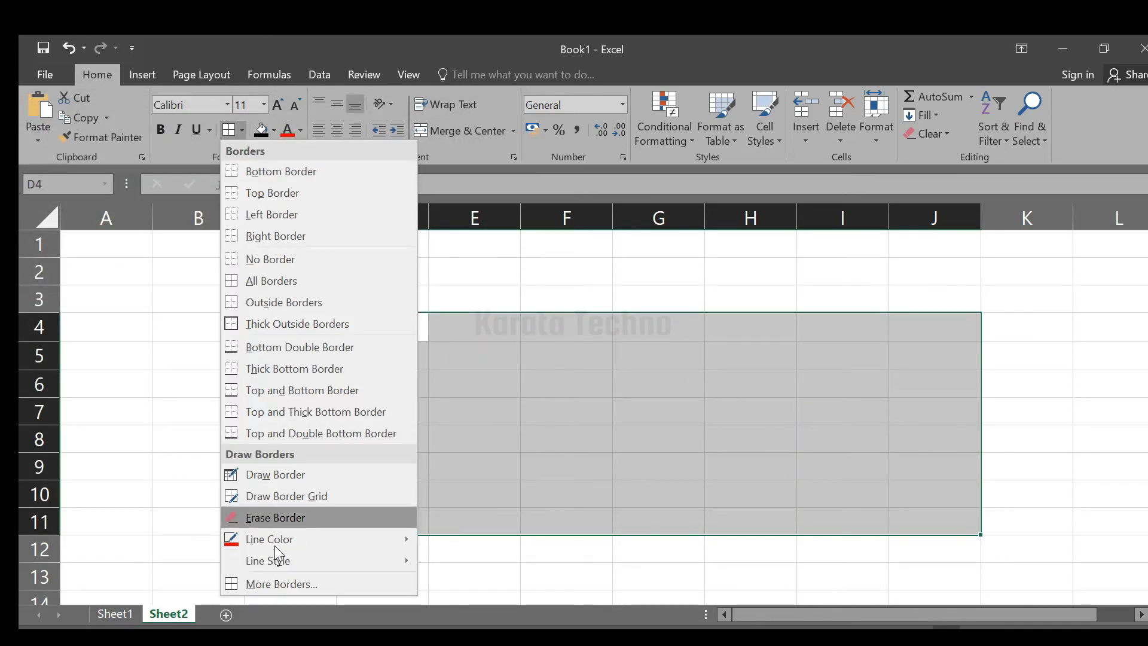
{"action": "left_click", "coordinate": [307, 587]}
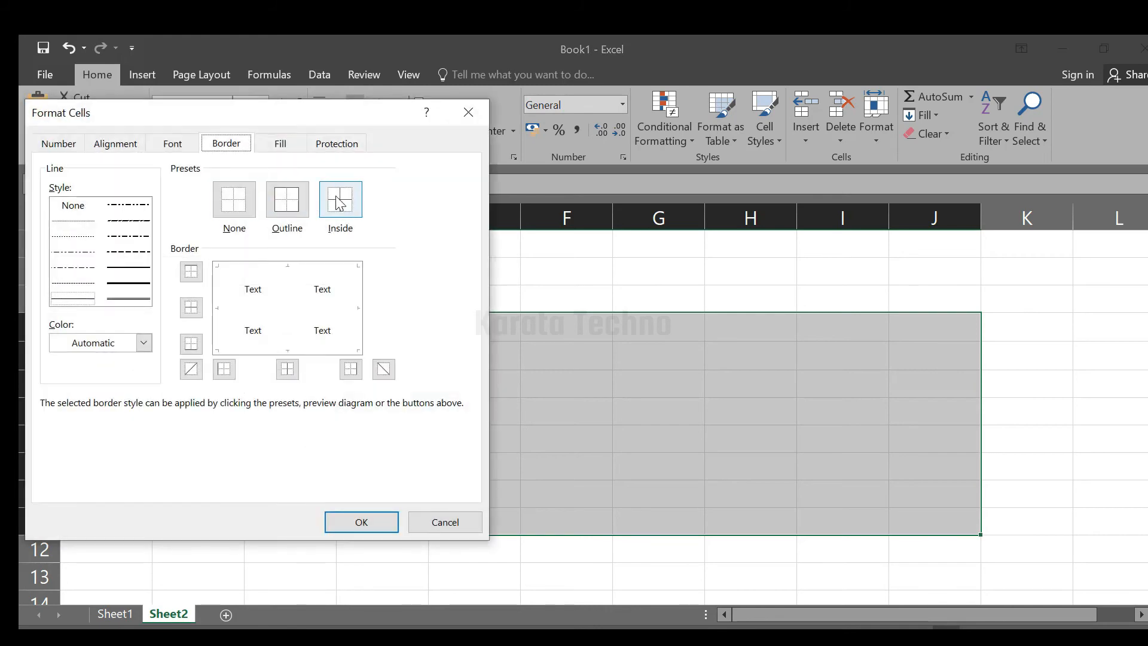
{"action": "left_click", "coordinate": [278, 305]}
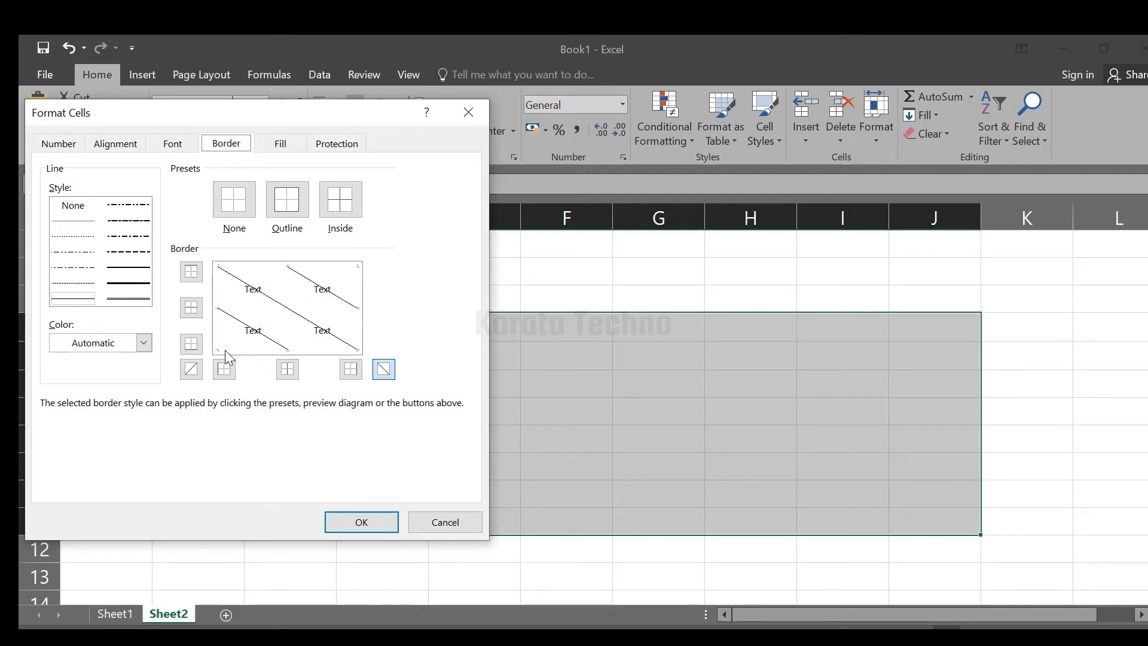
{"action": "left_click", "coordinate": [361, 521]}
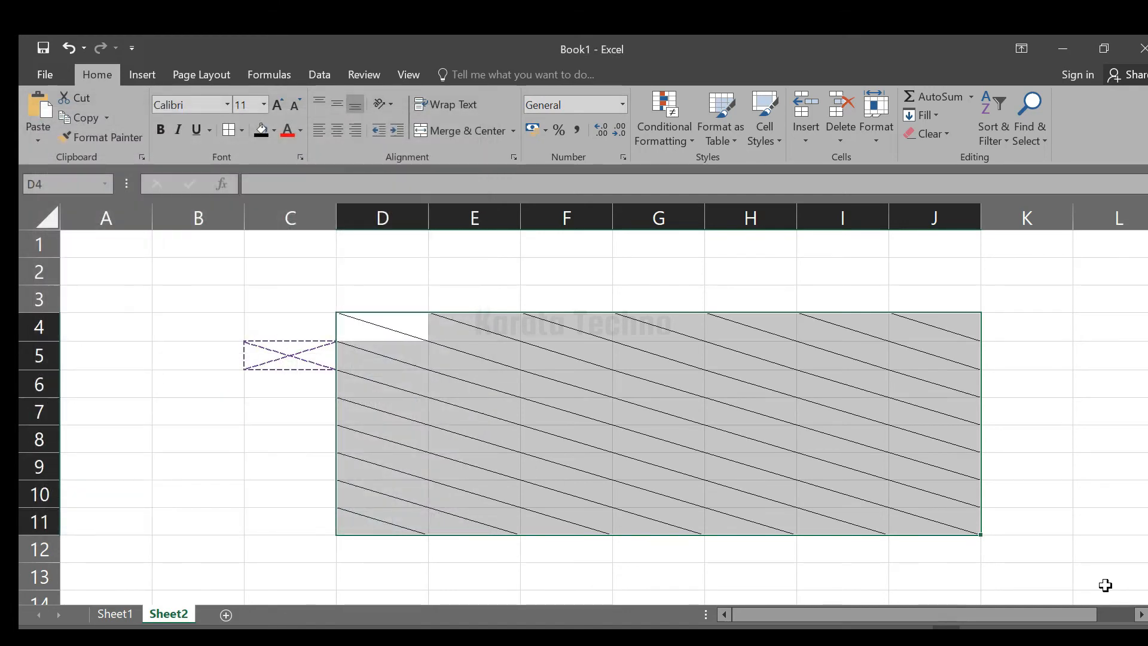
{"action": "left_click", "coordinate": [330, 435]}
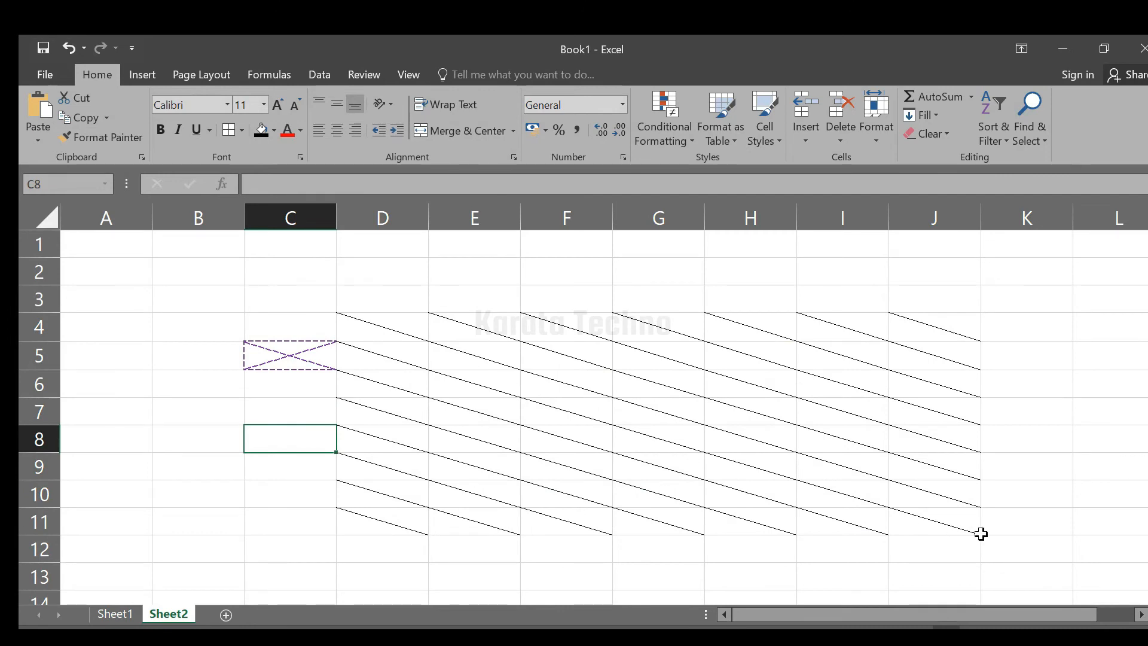
- Add the thin upward diagonal border to every cell of D4:J11 through Format Cells, and deselect the range
{"action": "left_click_drag", "start_coordinate": [360, 327], "coordinate": [951, 514]}
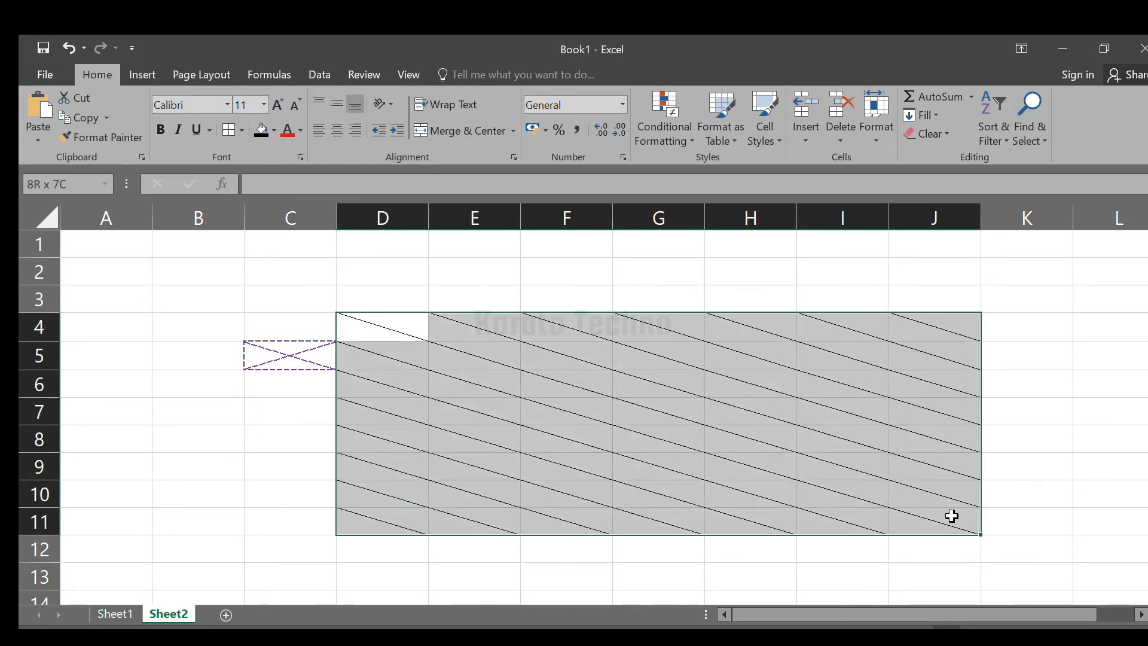
{"action": "key", "text": "ctrl+1"}
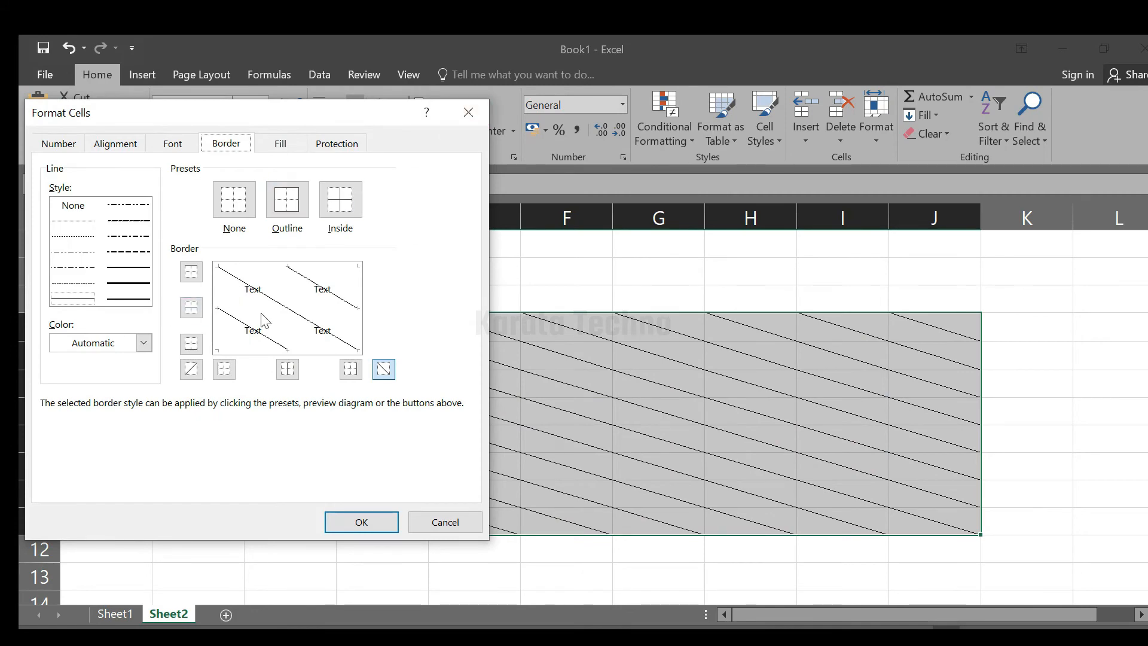
{"action": "left_click", "coordinate": [223, 345]}
{"action": "left_click", "coordinate": [223, 345]}
{"action": "left_click", "coordinate": [250, 343]}
{"action": "left_click", "coordinate": [367, 520]}
{"action": "left_click", "coordinate": [269, 444]}
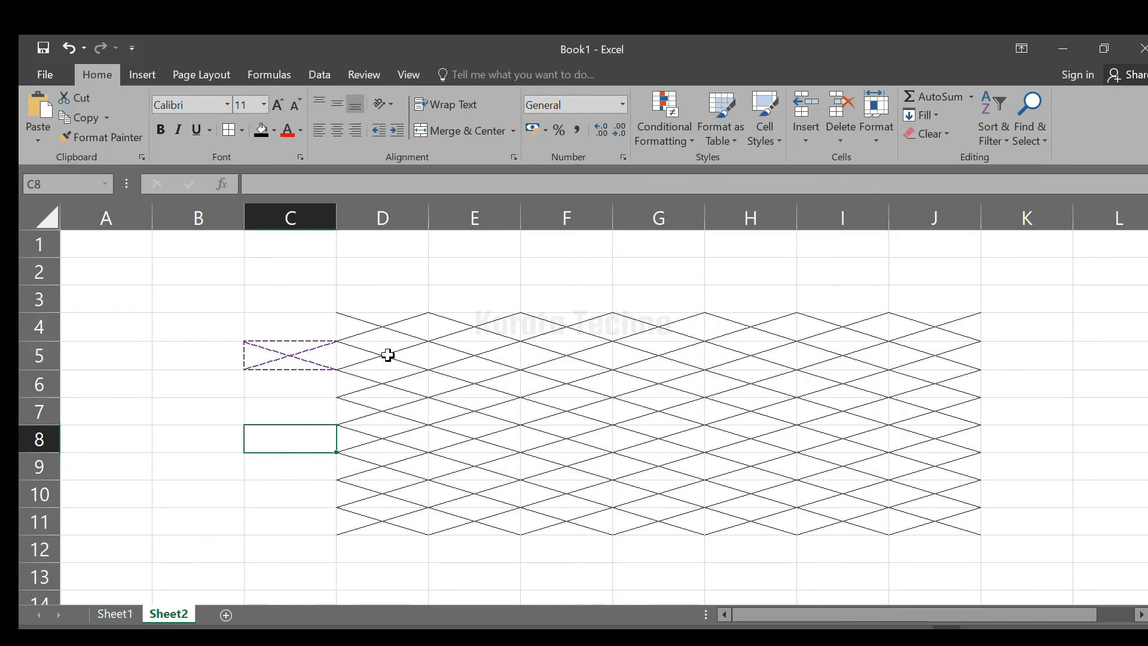
- Open the border settings for D4:J11 and add thin inside vertical and horizontal borders in the preview
{"action": "left_click_drag", "start_coordinate": [413, 332], "coordinate": [938, 527]}
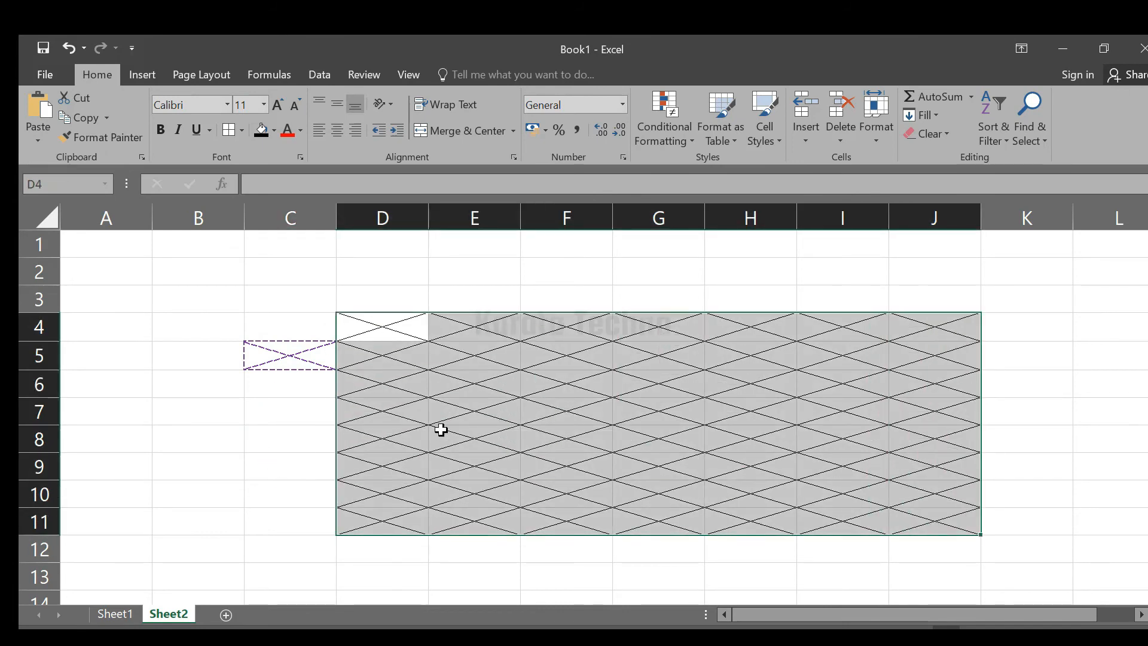
{"action": "key", "text": "ctrl+1"}
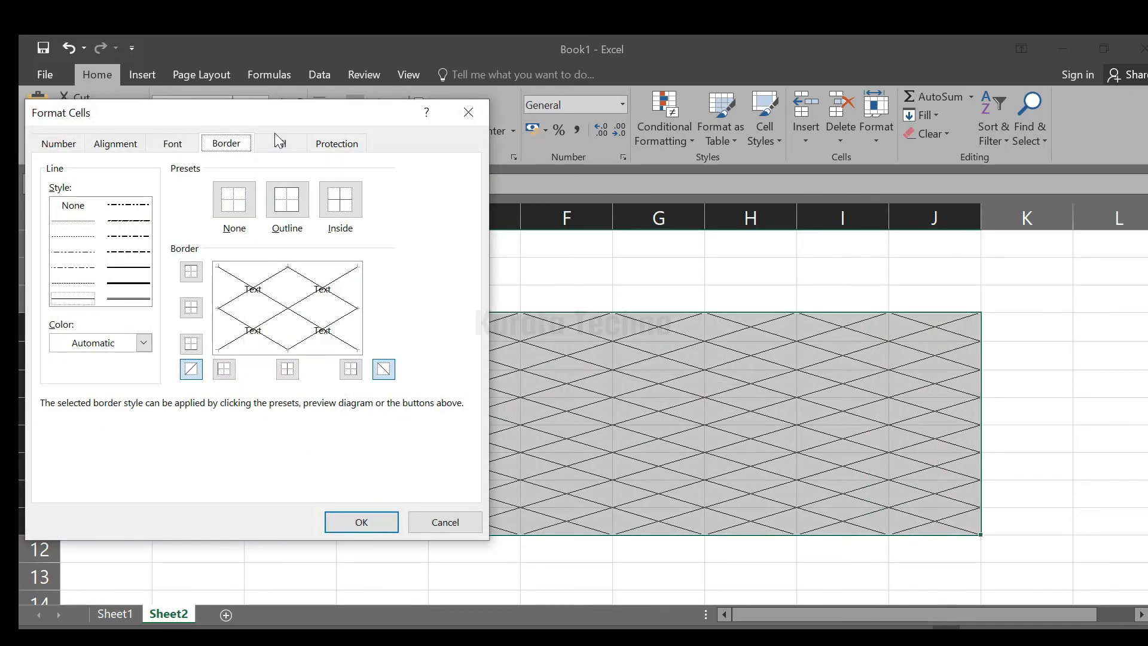
{"action": "left_click", "coordinate": [297, 315]}
{"action": "left_click", "coordinate": [291, 314]}
{"action": "left_click", "coordinate": [302, 312]}
{"action": "left_click", "coordinate": [292, 309]}
{"action": "left_click", "coordinate": [292, 323]}
{"action": "left_click", "coordinate": [266, 311]}
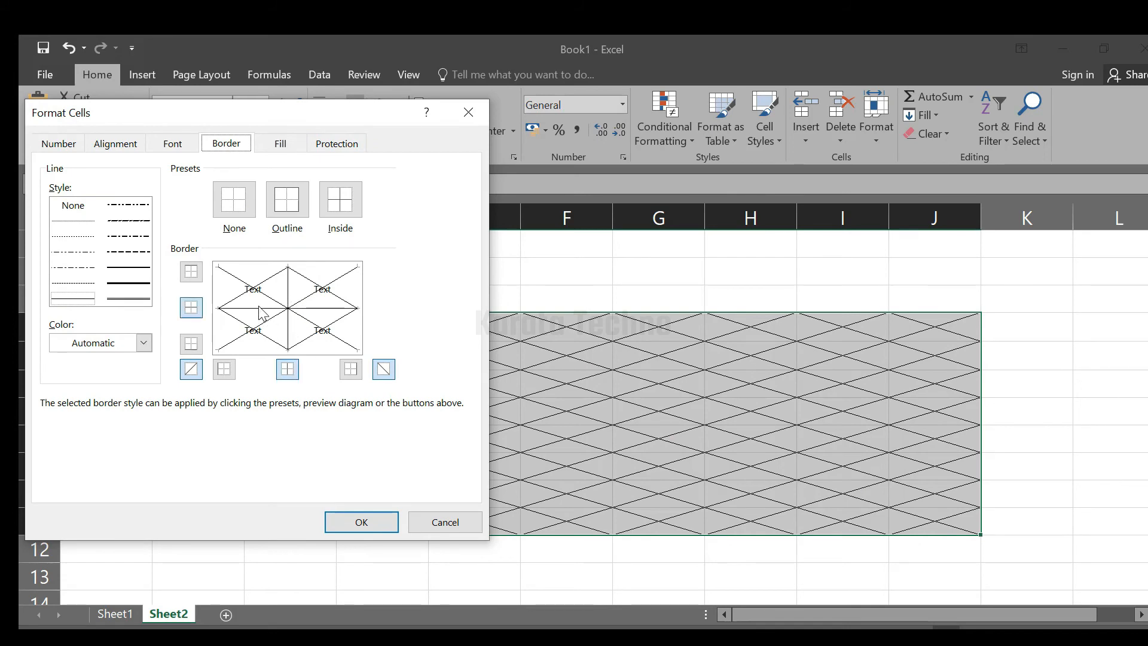
- Add thin top, left, bottom and right borders to D4:J11, confirm, and deselect the range
{"action": "left_click", "coordinate": [255, 272]}
{"action": "left_click", "coordinate": [223, 293]}
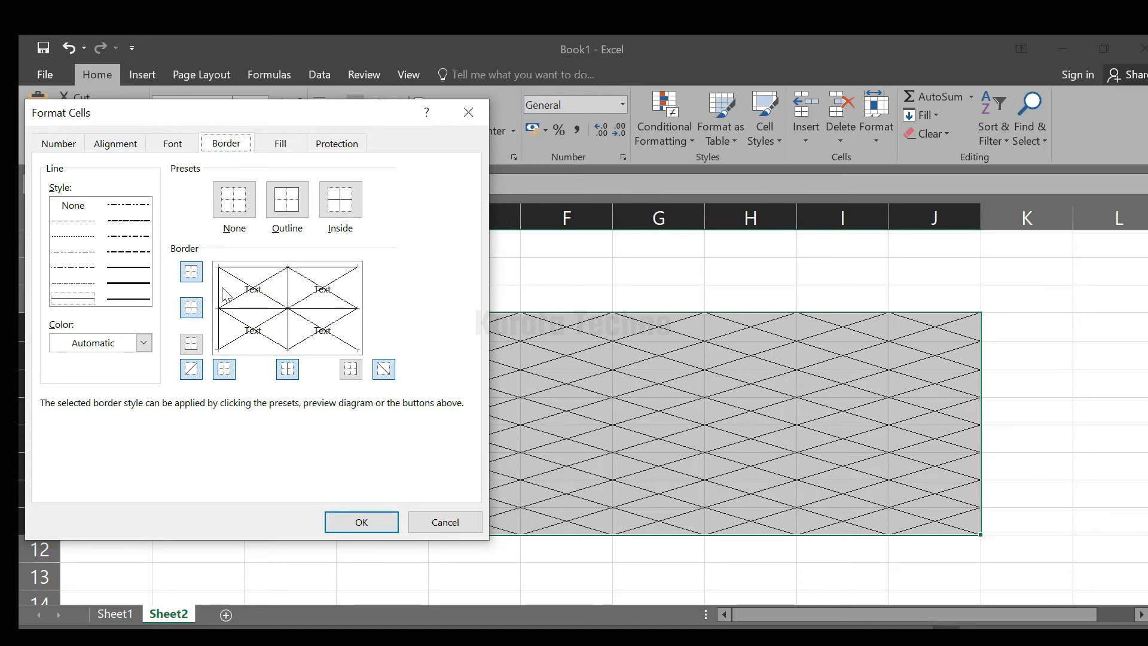
{"action": "left_click", "coordinate": [263, 349]}
{"action": "left_click", "coordinate": [257, 318]}
{"action": "left_click", "coordinate": [258, 315]}
{"action": "left_click", "coordinate": [356, 337]}
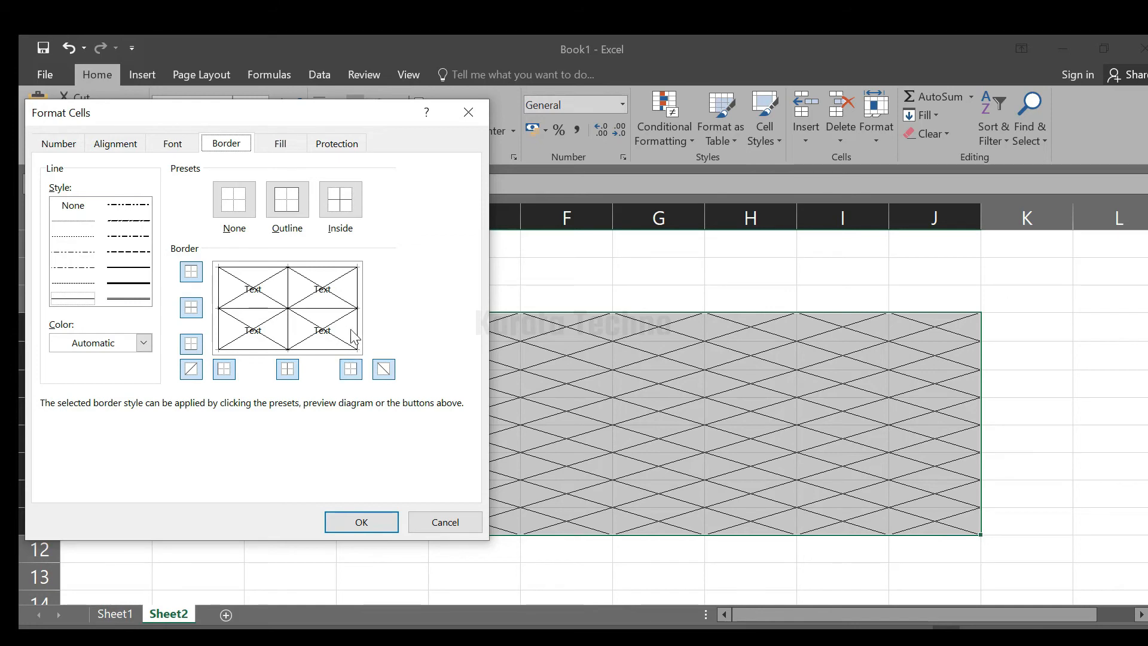
{"action": "left_click", "coordinate": [362, 524]}
{"action": "left_click", "coordinate": [236, 446]}
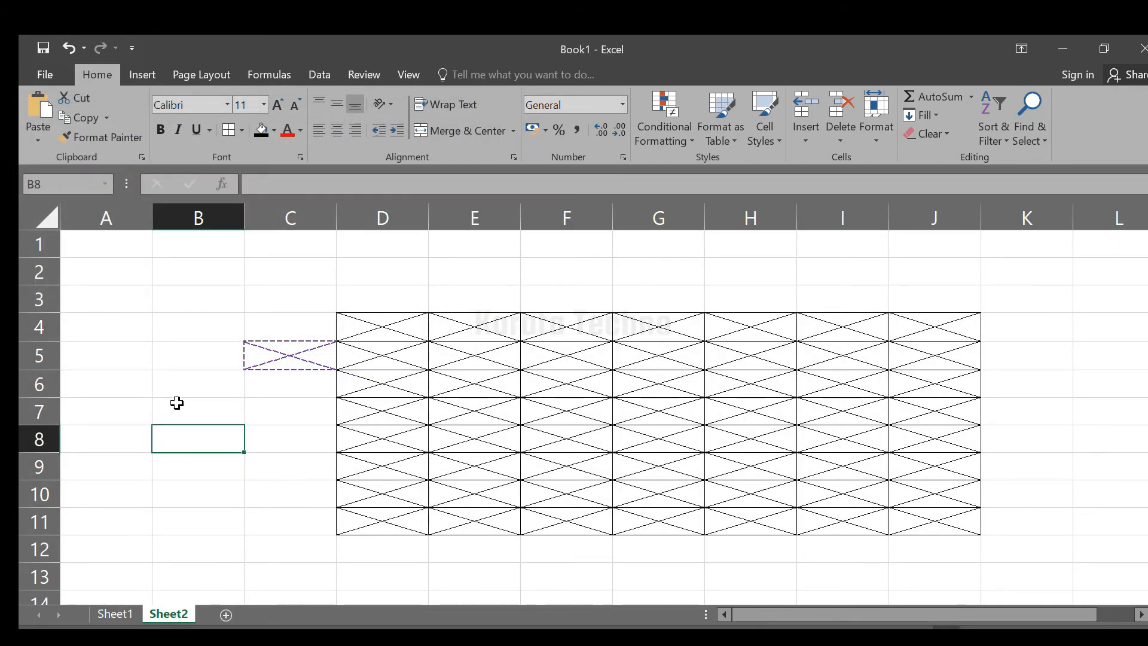
- Open the border settings for D4:J11 and view the available line colors
{"action": "left_click_drag", "start_coordinate": [385, 339], "coordinate": [963, 518]}
{"action": "key", "text": "ctrl+1"}
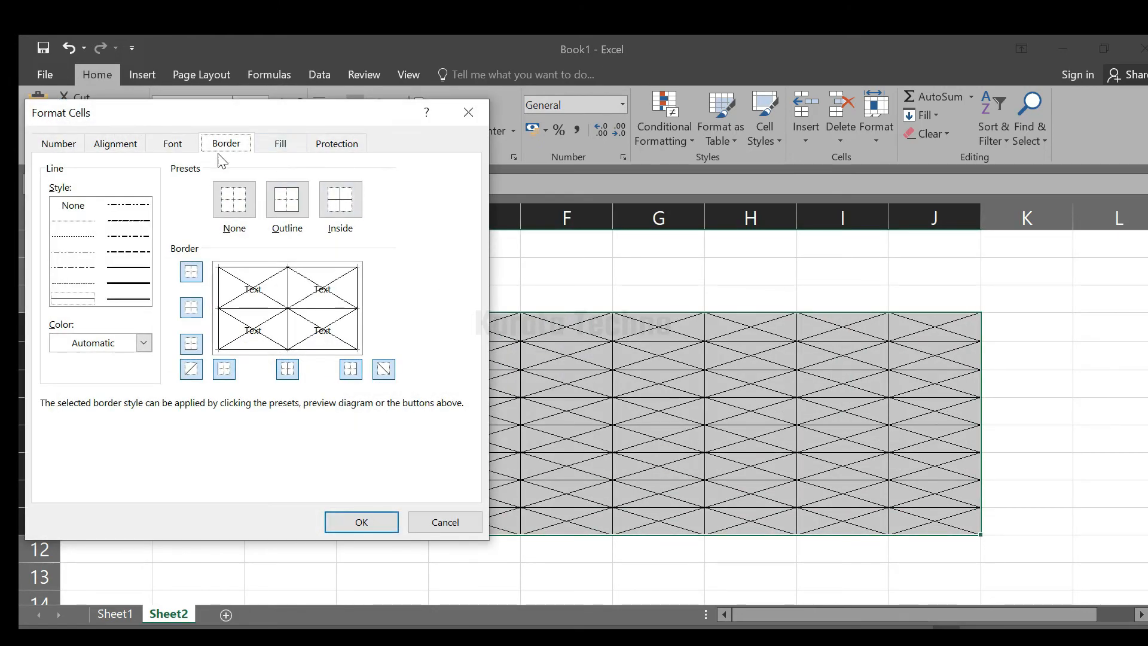
{"action": "left_click", "coordinate": [144, 345]}
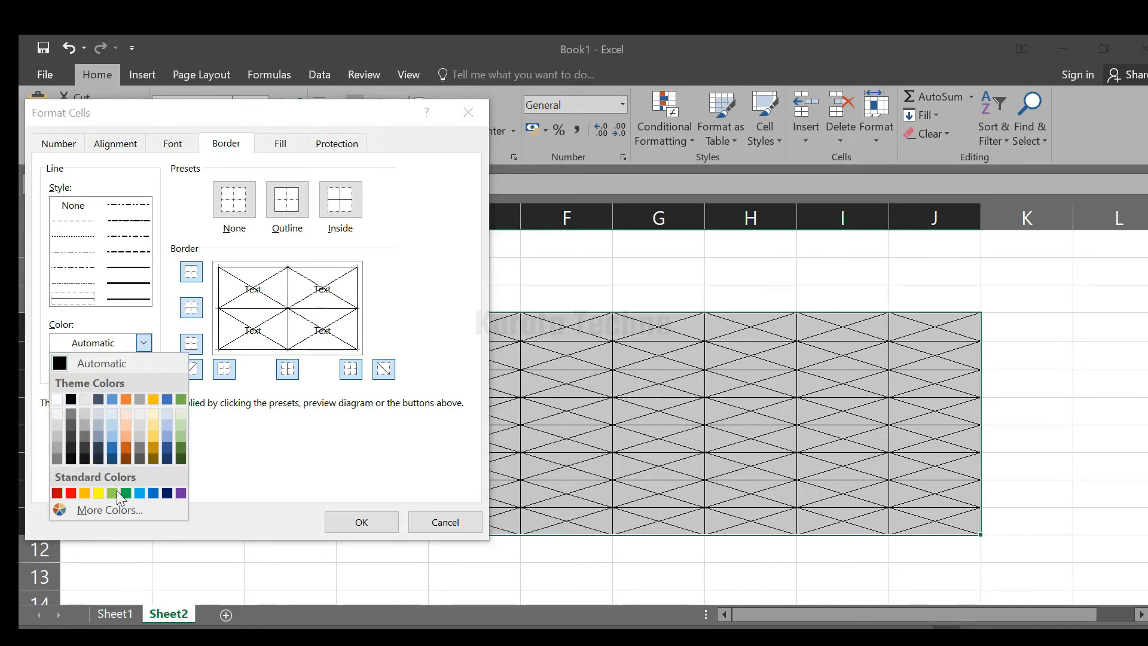
{"action": "left_click", "coordinate": [231, 453]}
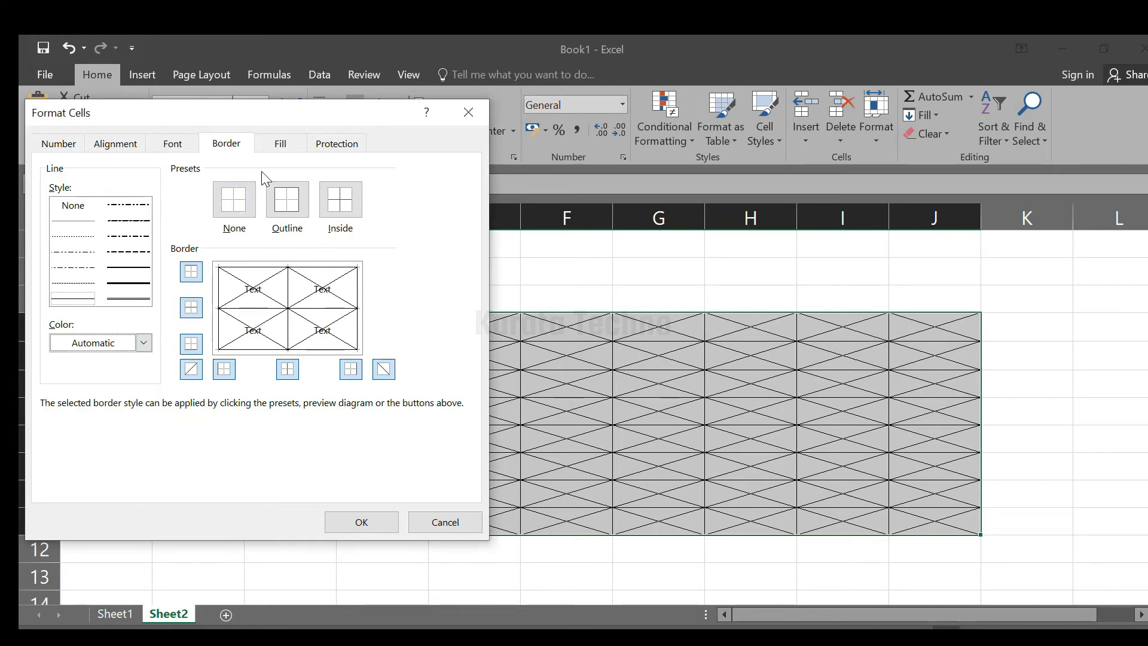
- Open the two-color gradient fill effects for D4:J11 and set Color 1 to black
{"action": "left_click", "coordinate": [281, 142]}
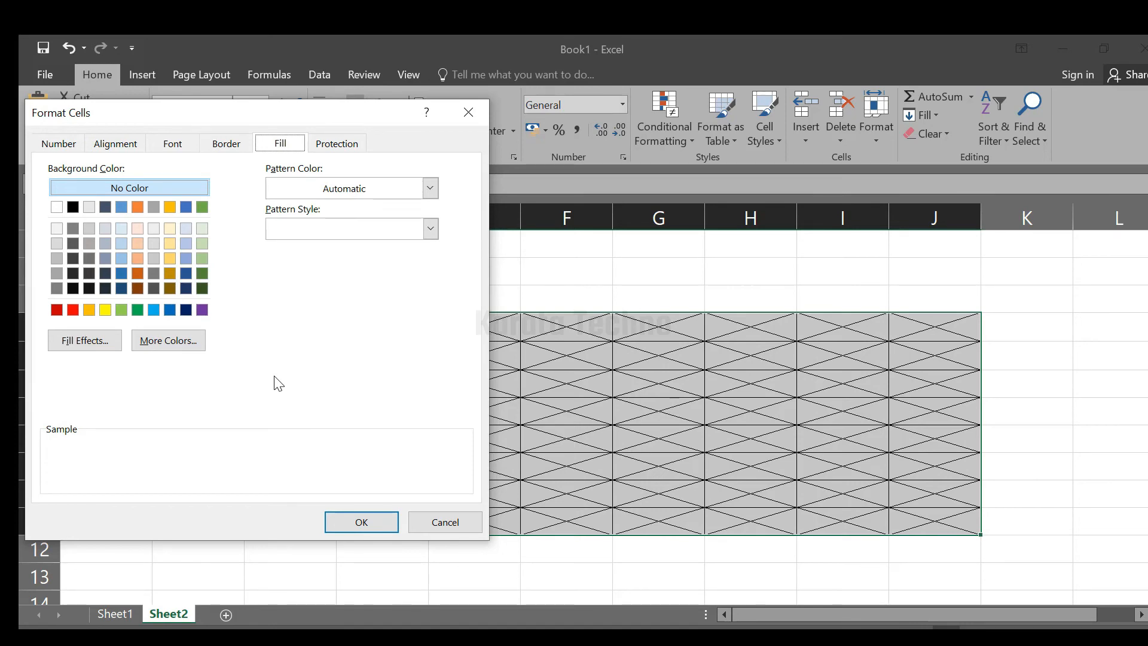
{"action": "left_click", "coordinate": [99, 339]}
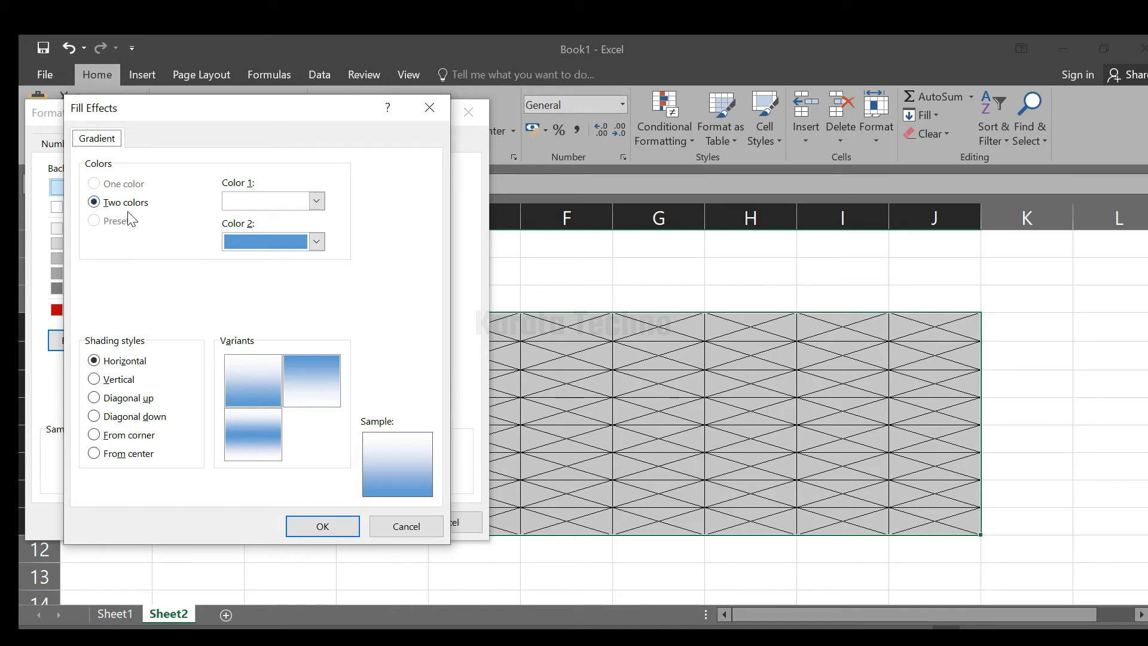
{"action": "left_click", "coordinate": [317, 201]}
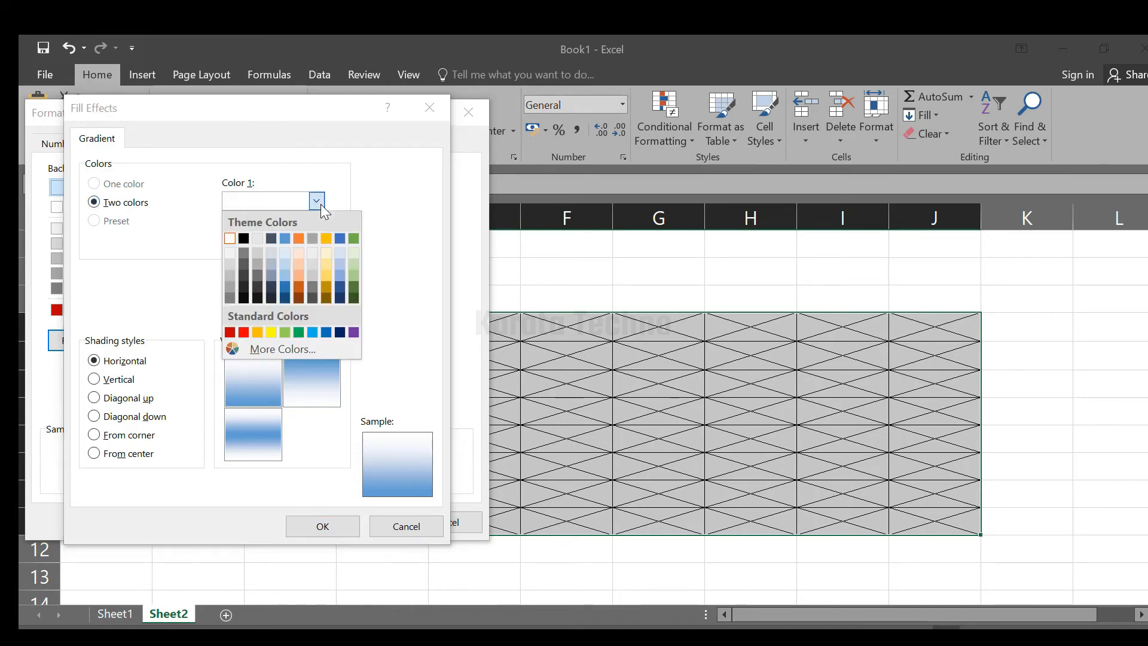
{"action": "left_click", "coordinate": [246, 238]}
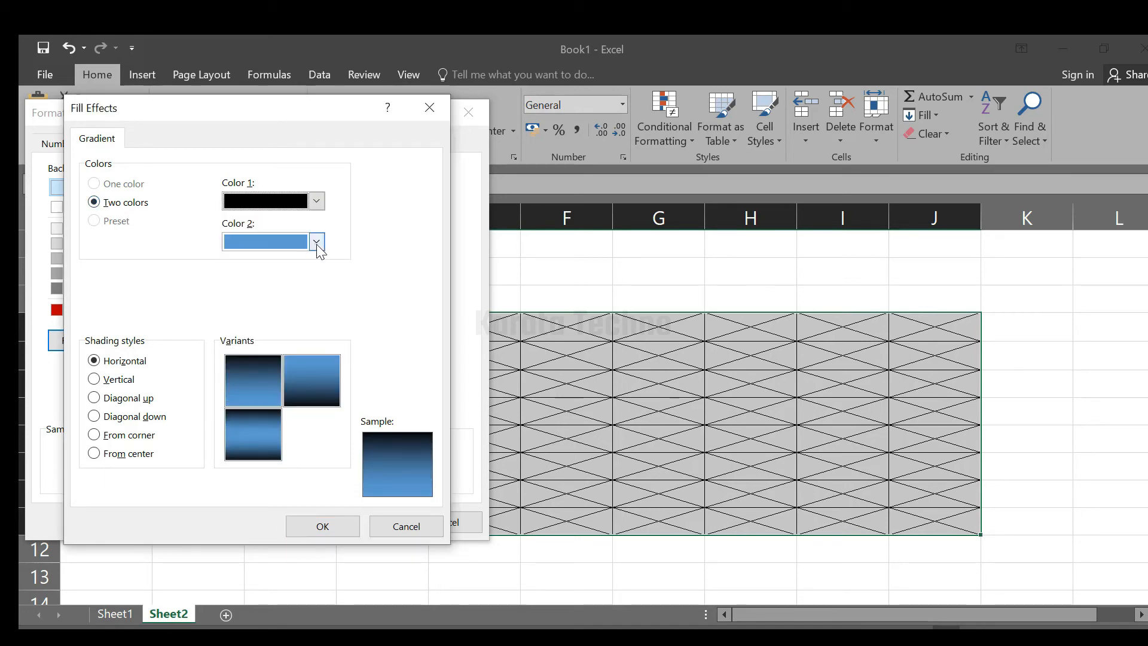
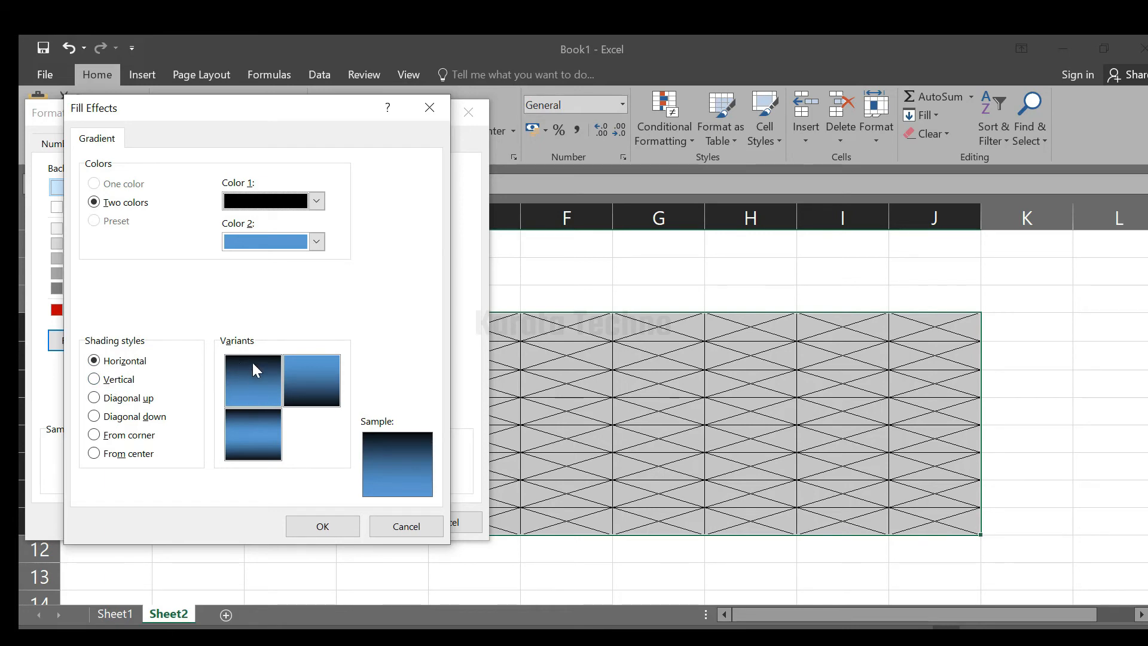
- Preview the vertical, diagonal and corner shading styles, apply the From center gradient to D4:J11, and deselect the range
{"action": "left_click", "coordinate": [95, 379]}
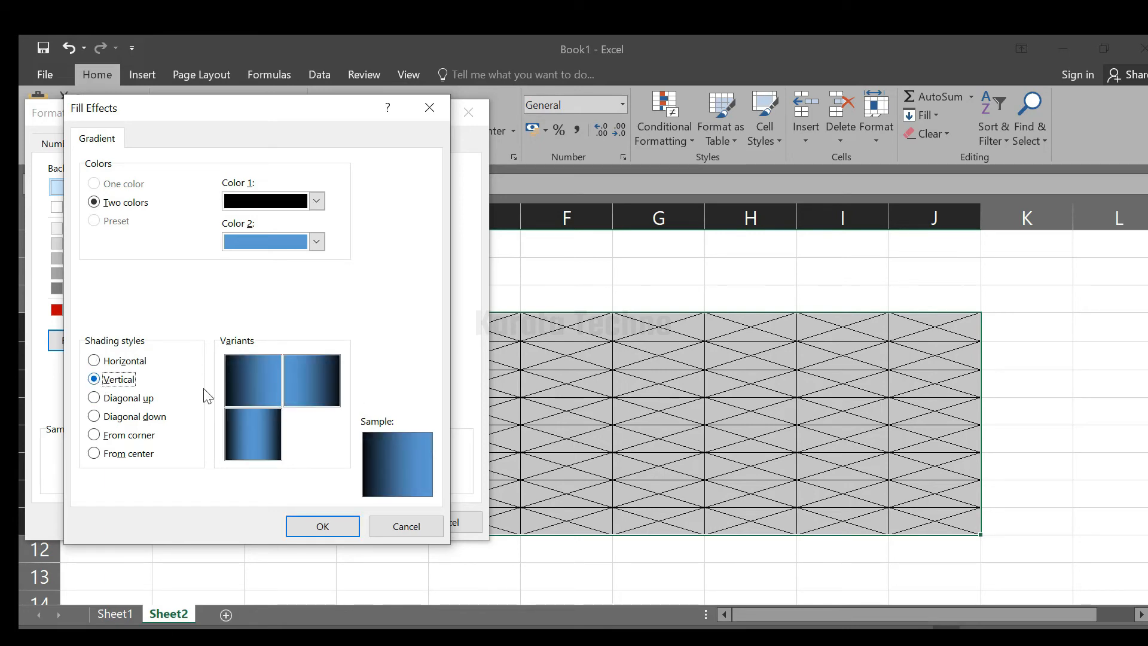
{"action": "left_click", "coordinate": [96, 398]}
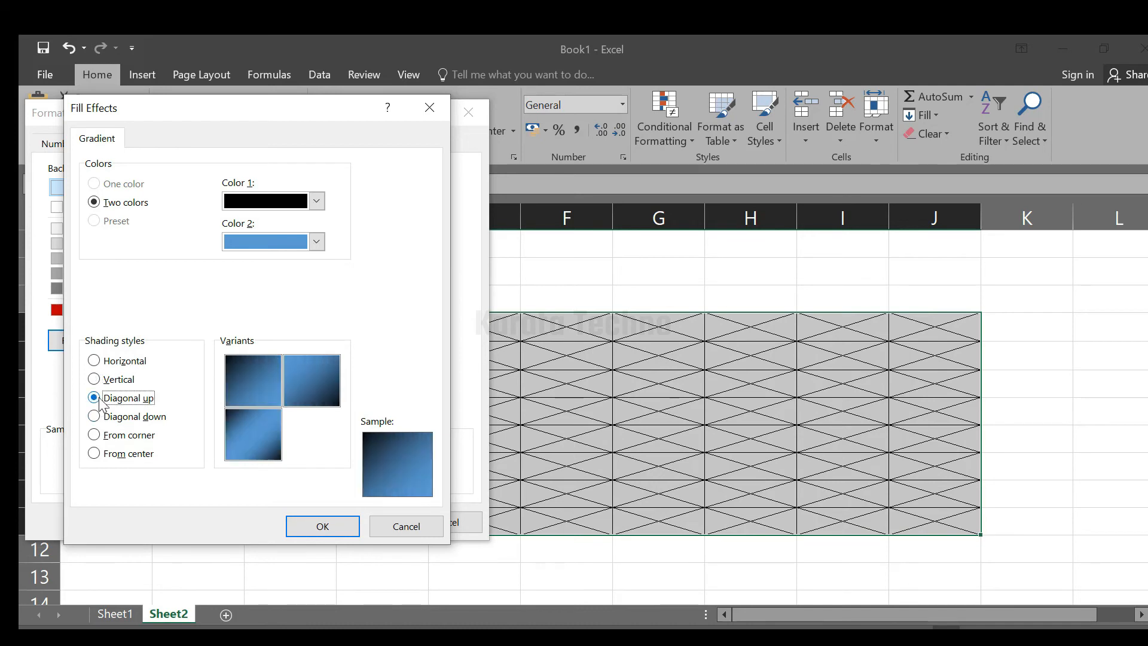
{"action": "left_click", "coordinate": [97, 417]}
{"action": "left_click", "coordinate": [94, 435]}
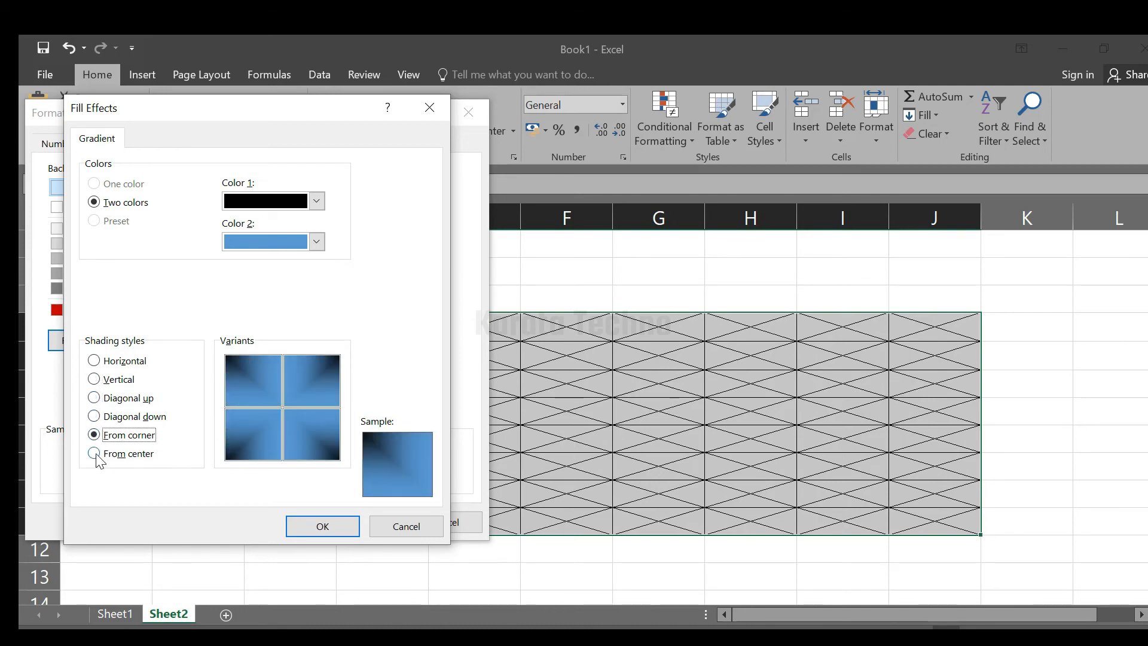
{"action": "left_click", "coordinate": [94, 454]}
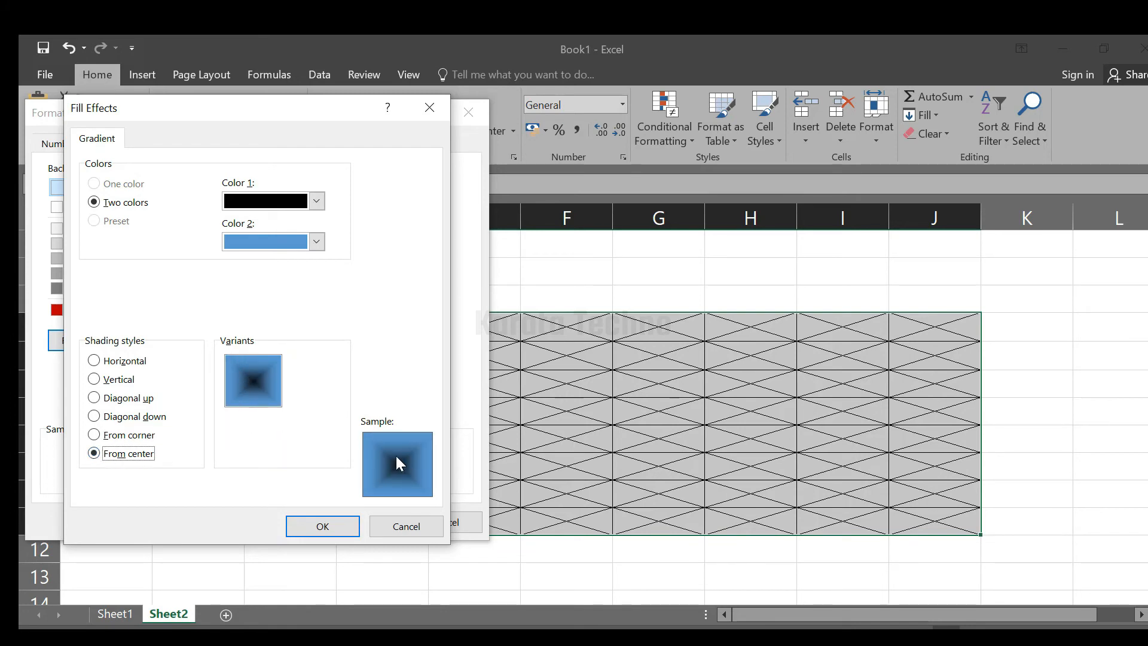
{"action": "left_click", "coordinate": [332, 527]}
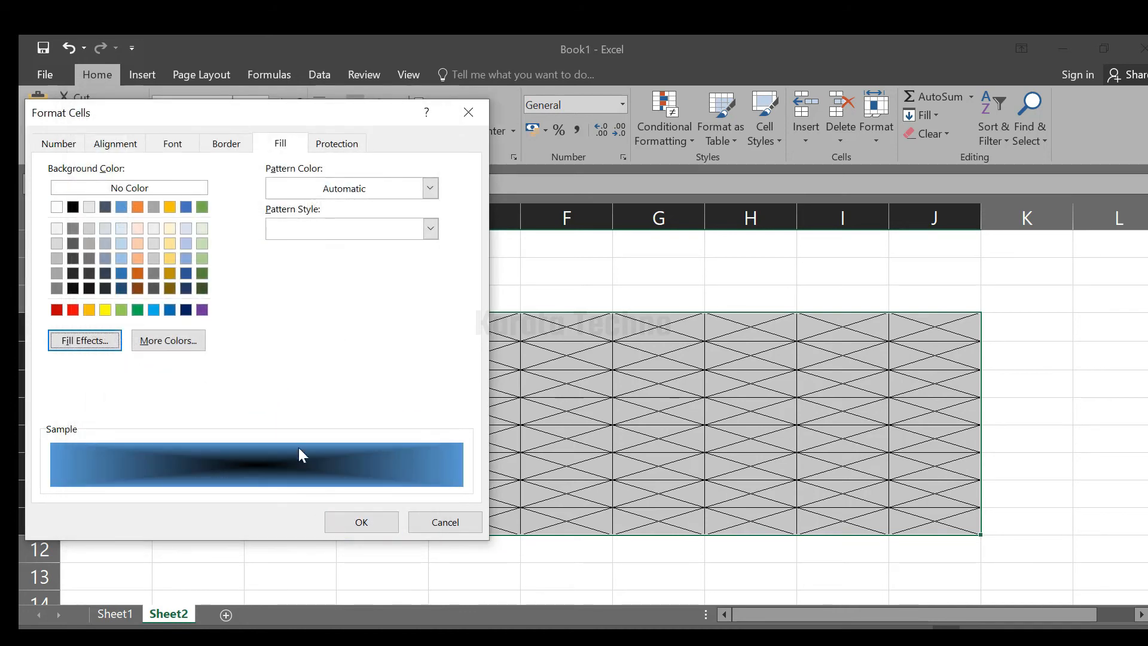
{"action": "left_click", "coordinate": [362, 522]}
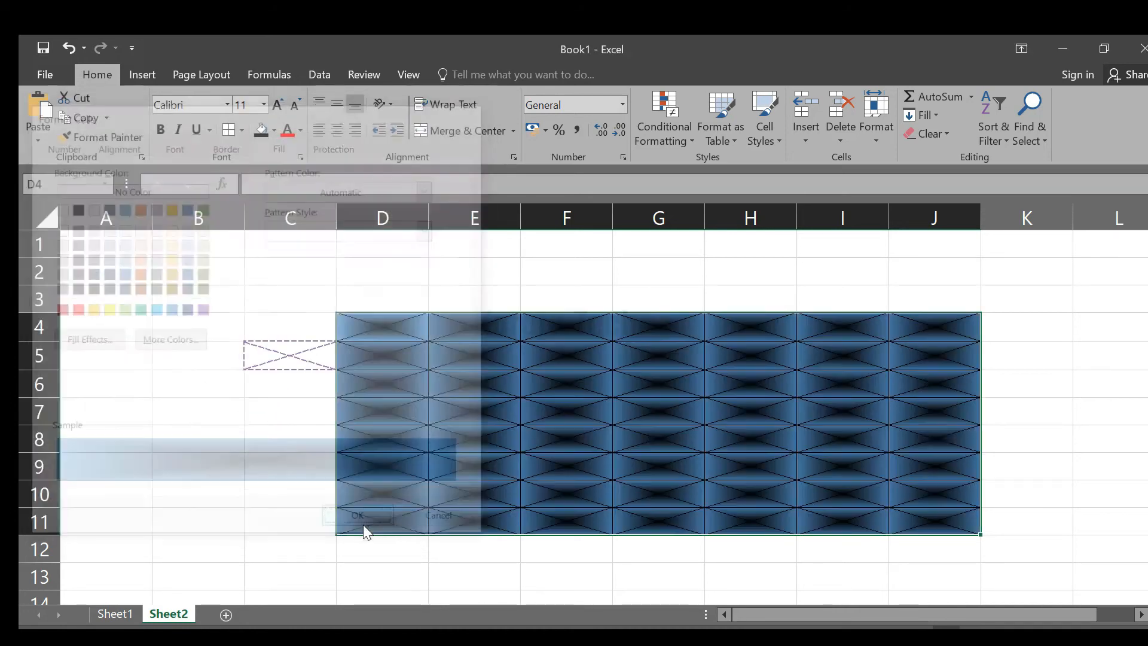
{"action": "left_click", "coordinate": [299, 432]}
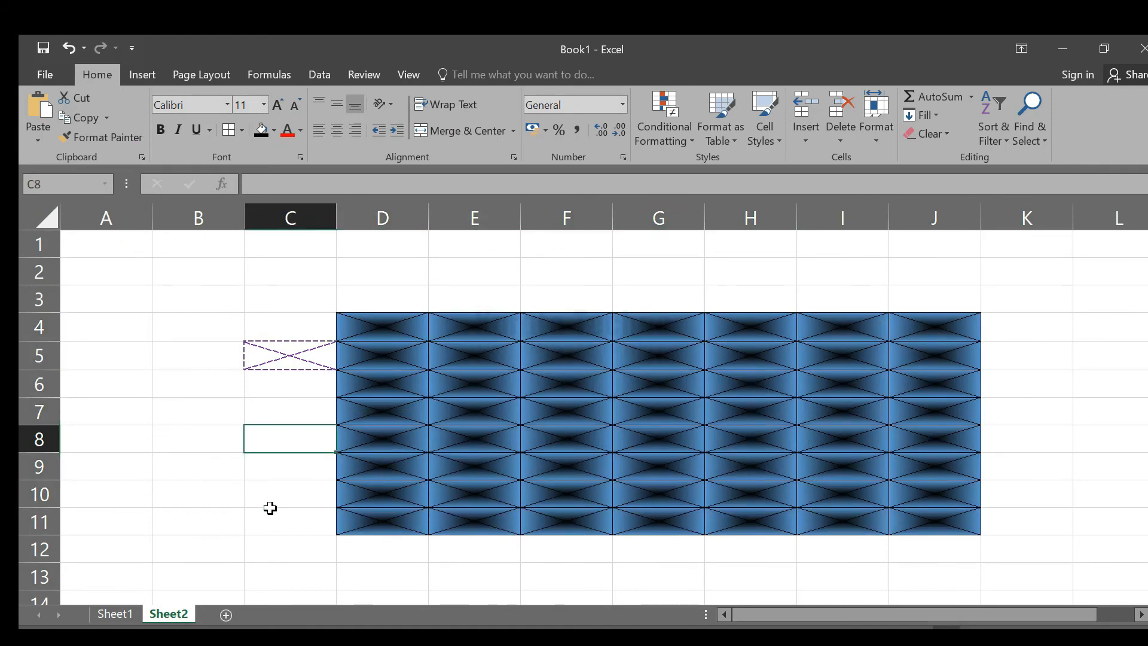
{"action": "left_click", "coordinate": [212, 465]}
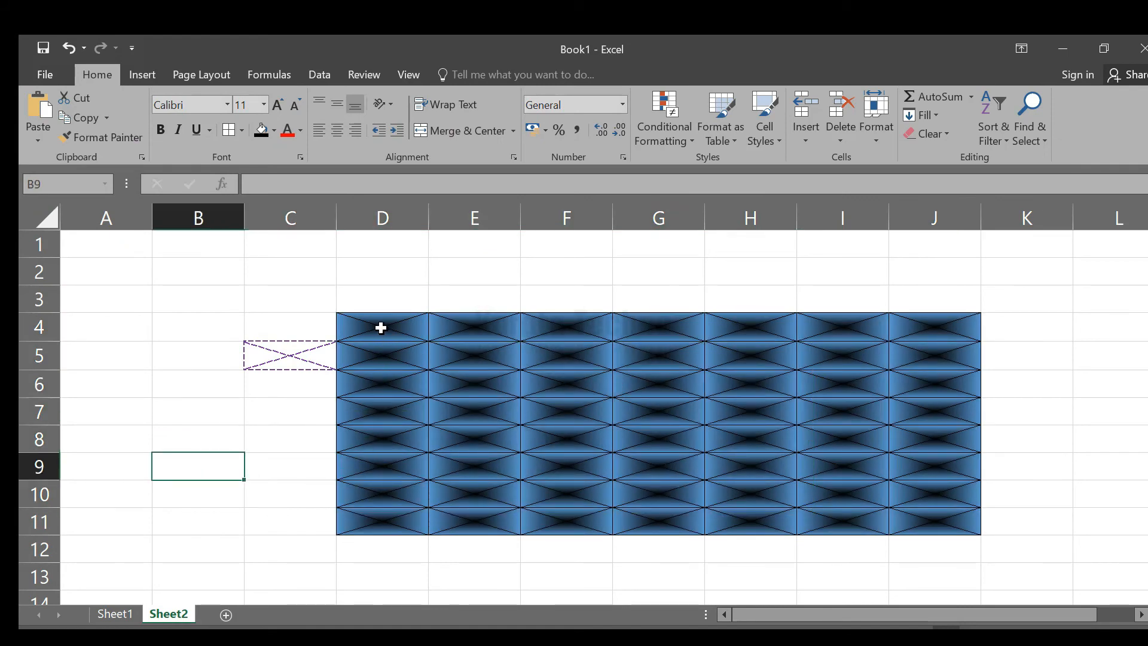
- Select the gradient-filled range D4:J11
{"action": "left_click_drag", "start_coordinate": [381, 328], "coordinate": [918, 531]}
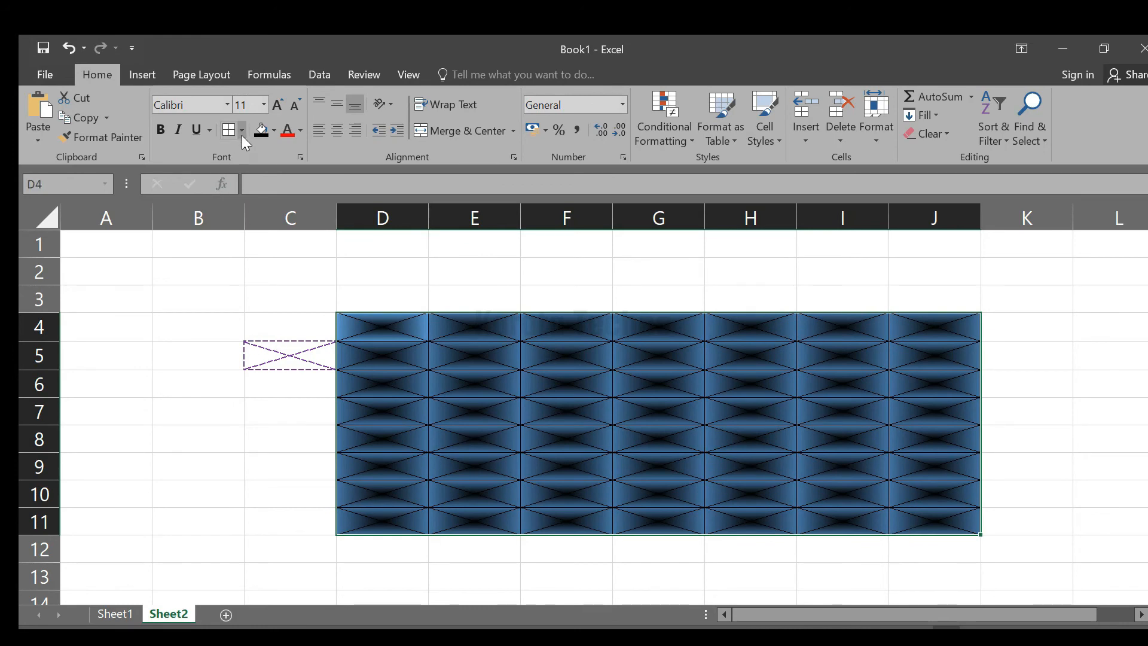
{"action": "left_click", "coordinate": [299, 438]}
{"action": "left_click_drag", "start_coordinate": [375, 325], "coordinate": [950, 522]}
{"action": "left_click", "coordinate": [241, 130]}
{"action": "left_click", "coordinate": [263, 584]}
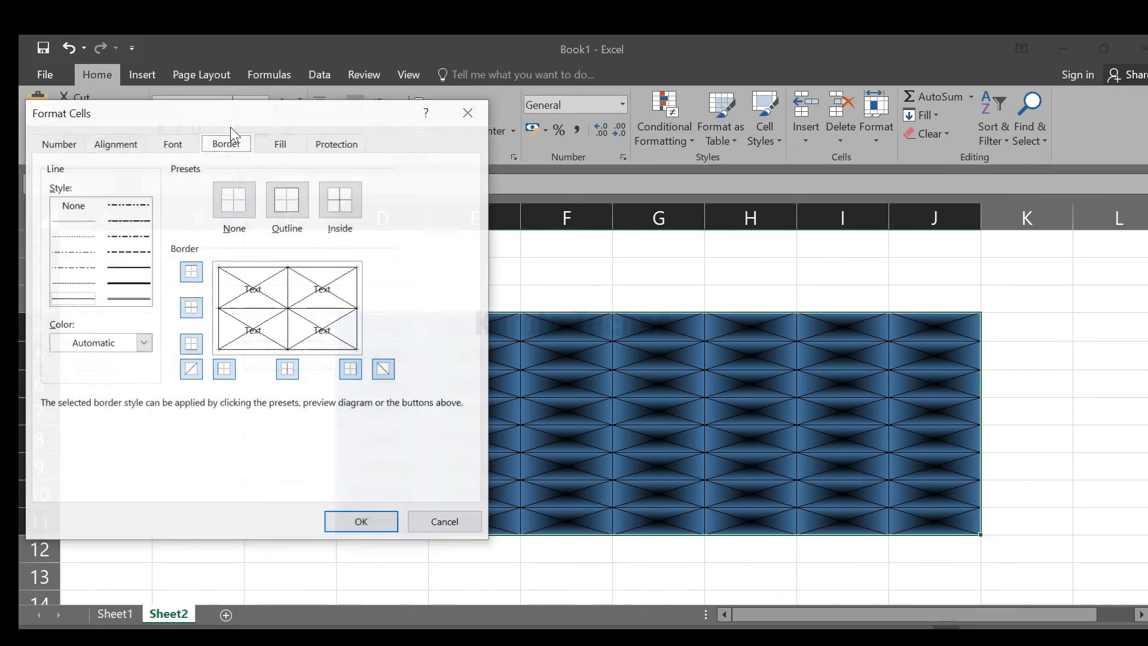
{"action": "left_click", "coordinate": [468, 112]}
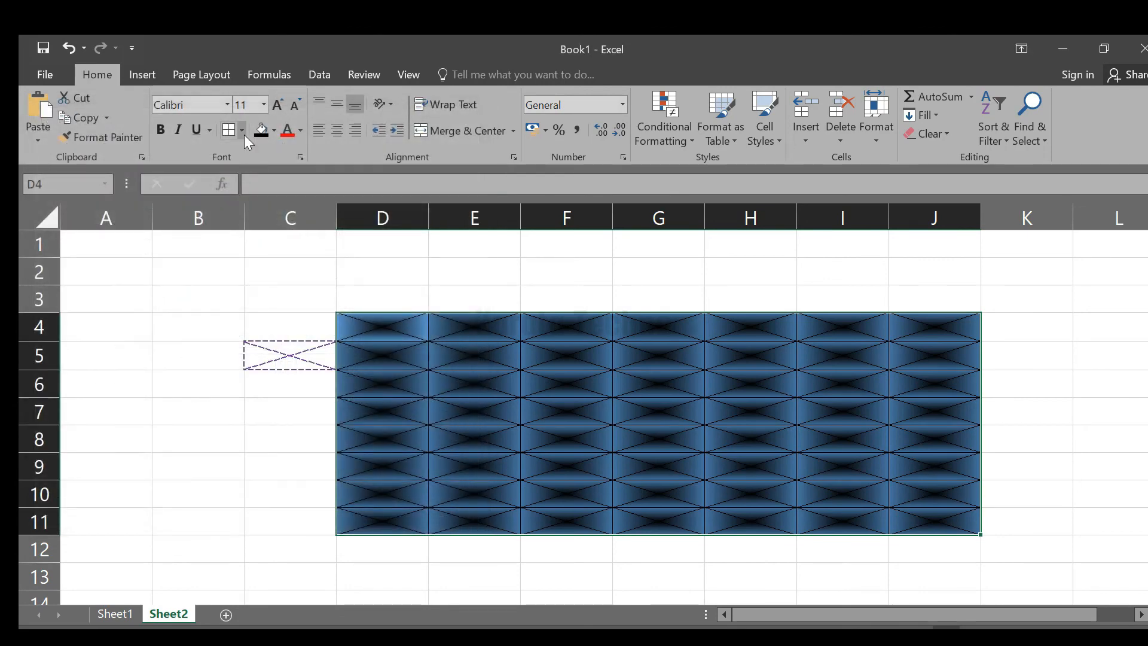
- Open the fill settings for D4:J11 and set the pattern color to purple
{"action": "left_click", "coordinate": [243, 131]}
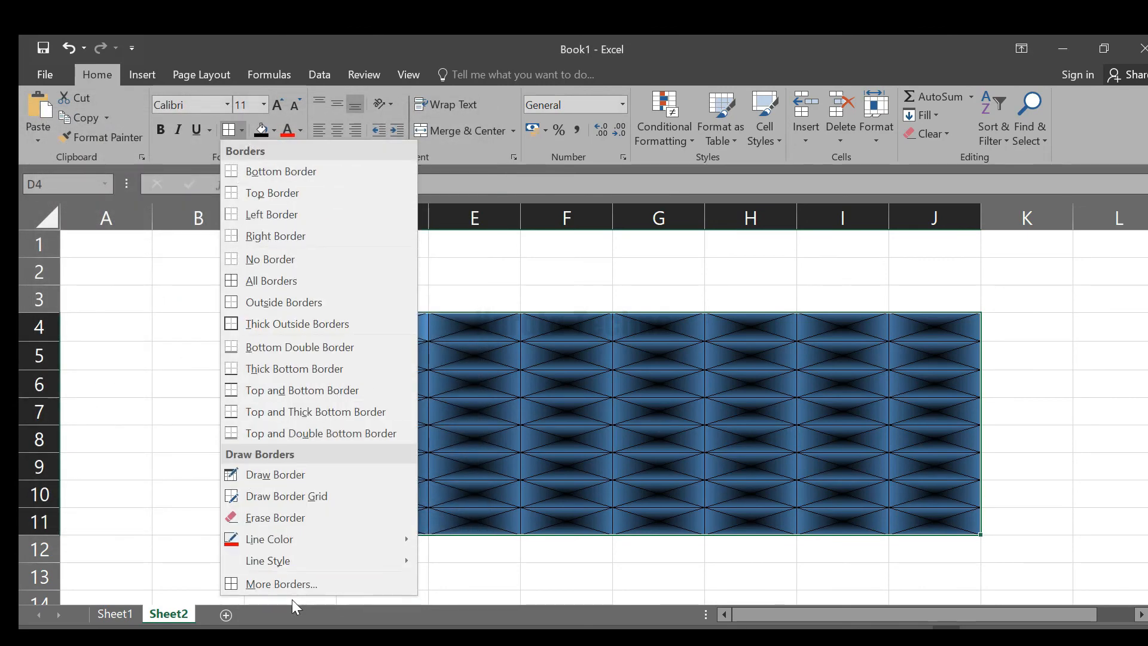
{"action": "left_click", "coordinate": [229, 130]}
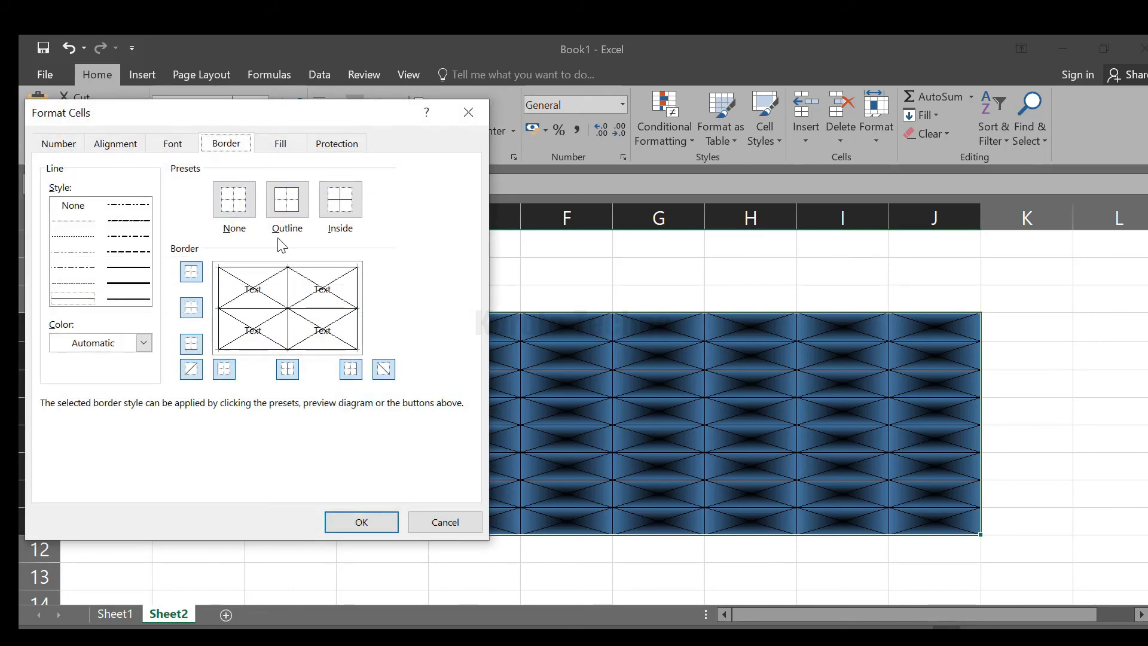
{"action": "left_click", "coordinate": [281, 143]}
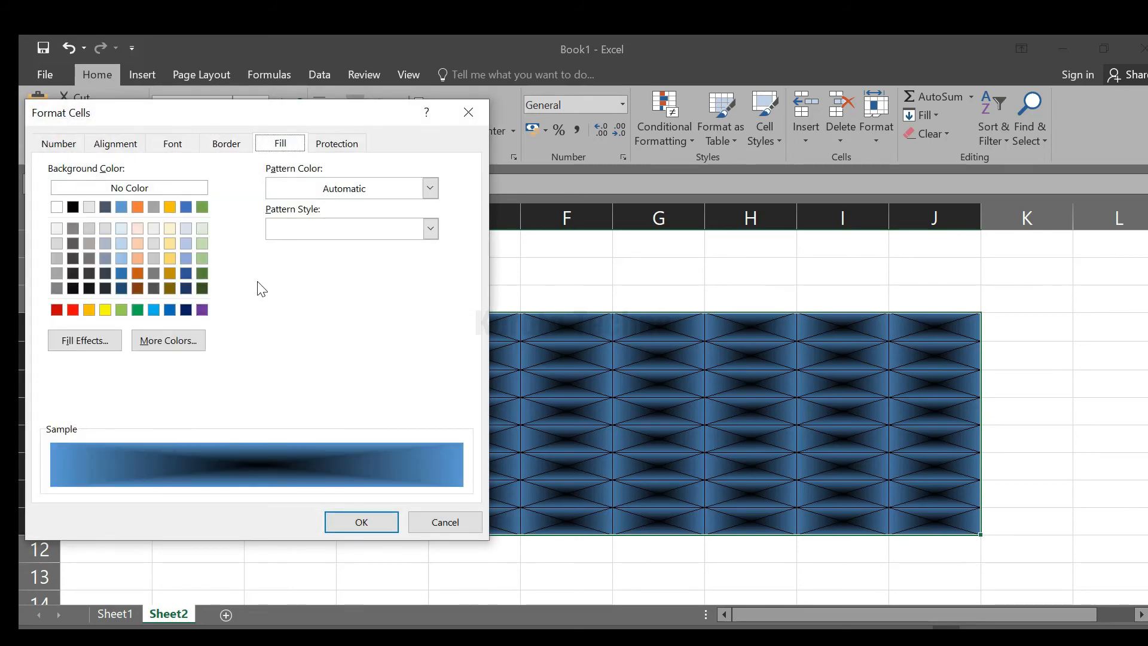
{"action": "left_click", "coordinate": [431, 191]}
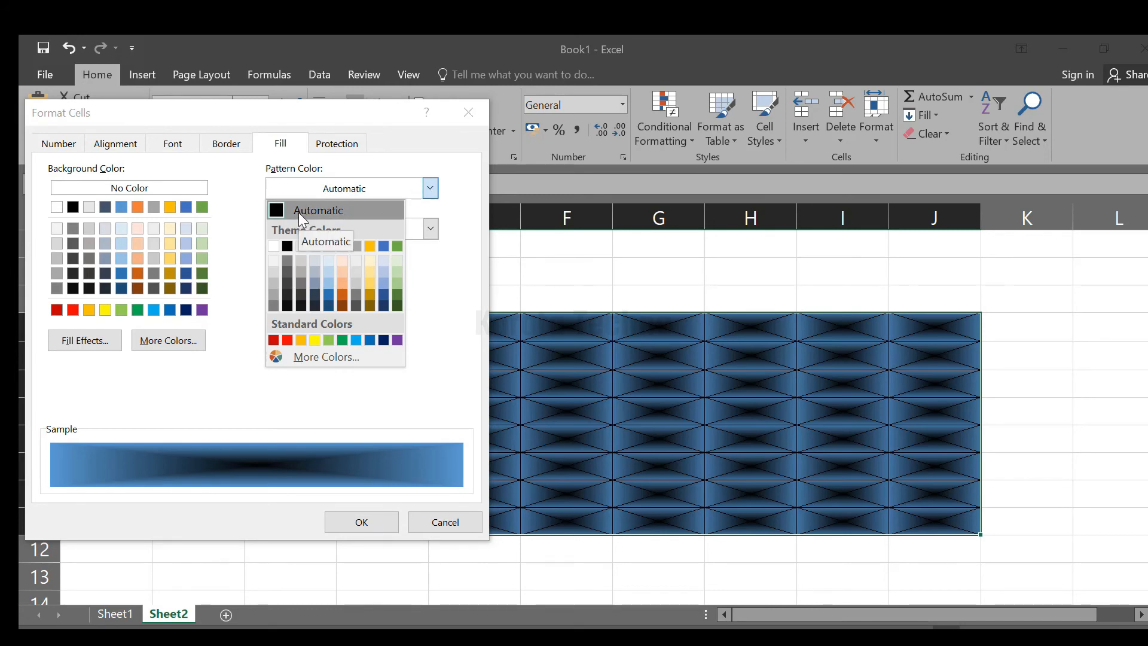
{"action": "left_click", "coordinate": [398, 339]}
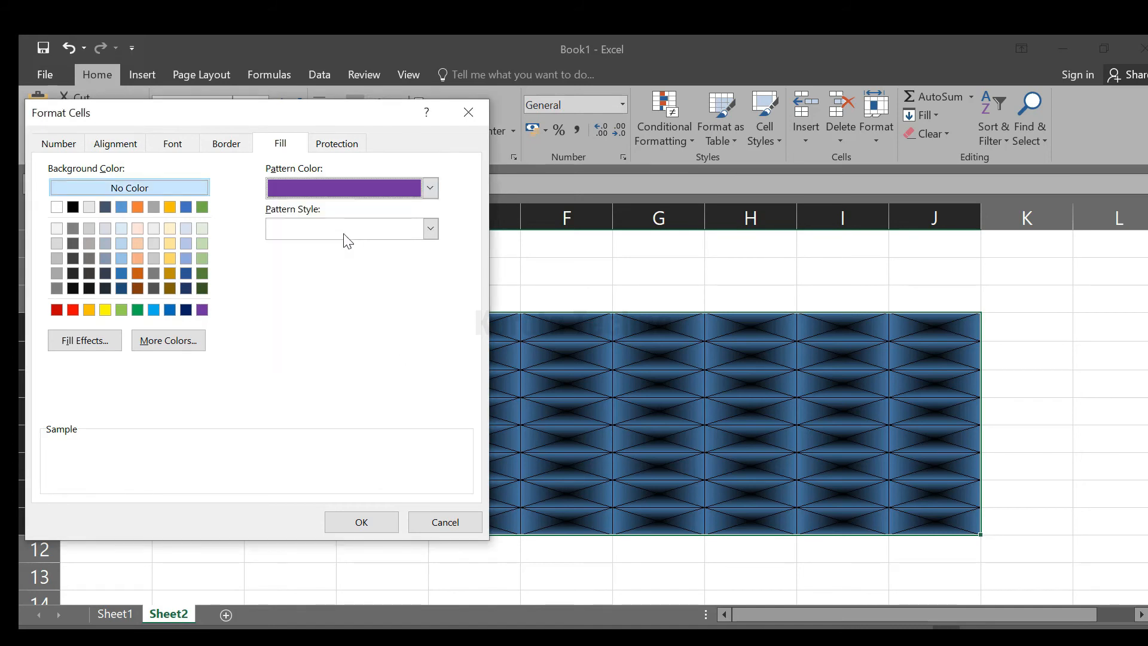
- Choose the dense, downward-sloping diagonal stripe as the pattern style, apply it to D4:J11, and deselect the range
{"action": "left_click", "coordinate": [431, 229]}
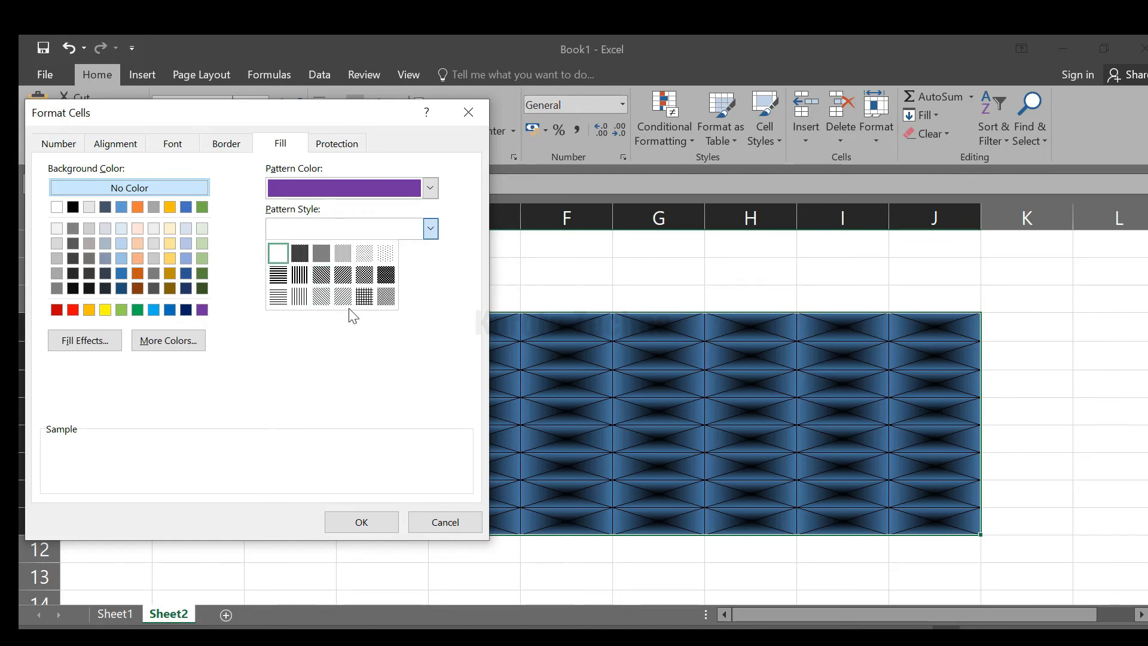
{"action": "left_click", "coordinate": [327, 277]}
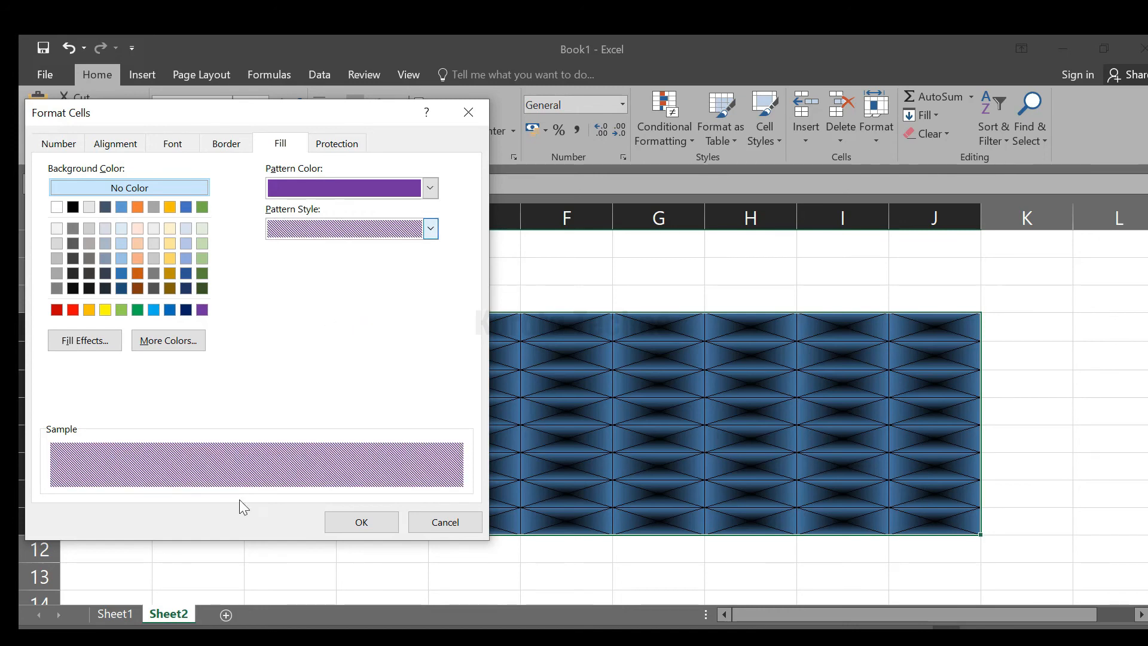
{"action": "left_click", "coordinate": [374, 524]}
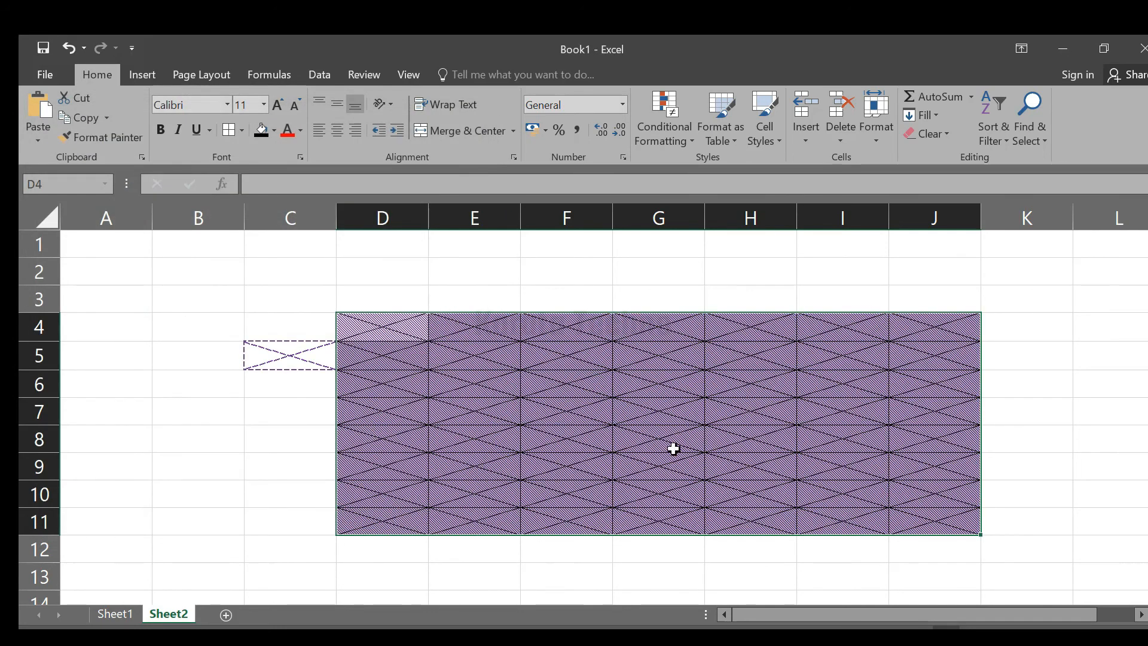
{"action": "left_click", "coordinate": [1040, 379]}
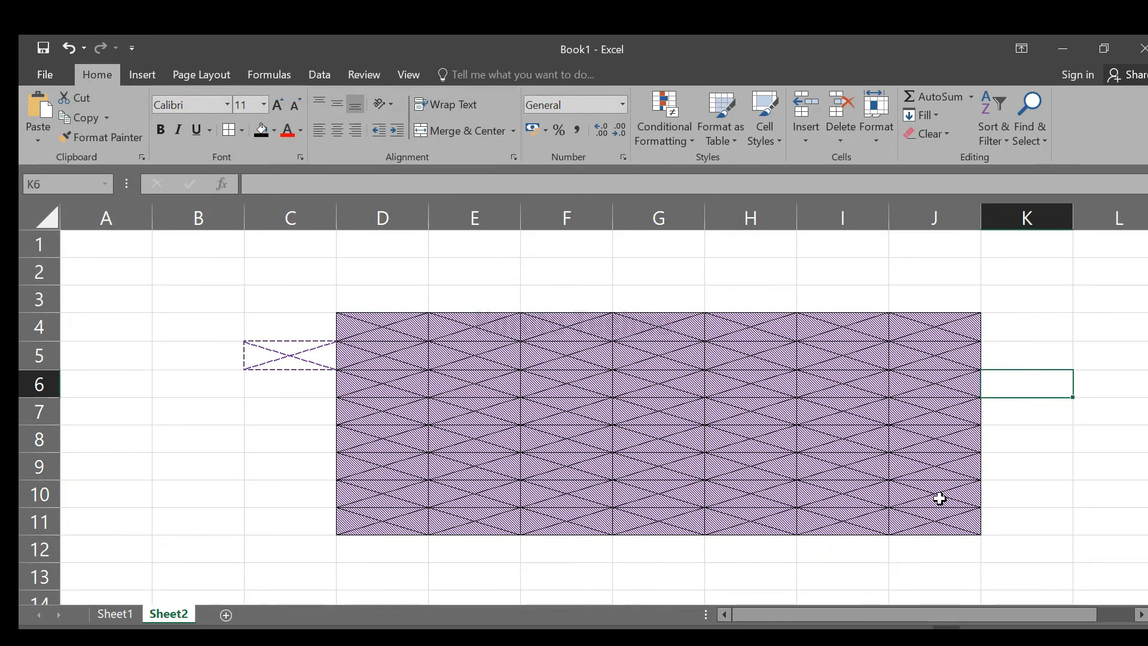
- Remove both diagonal borders from every cell of D4:J11 through Format Cells, and deselect the range
{"action": "left_click_drag", "start_coordinate": [935, 526], "coordinate": [387, 322]}
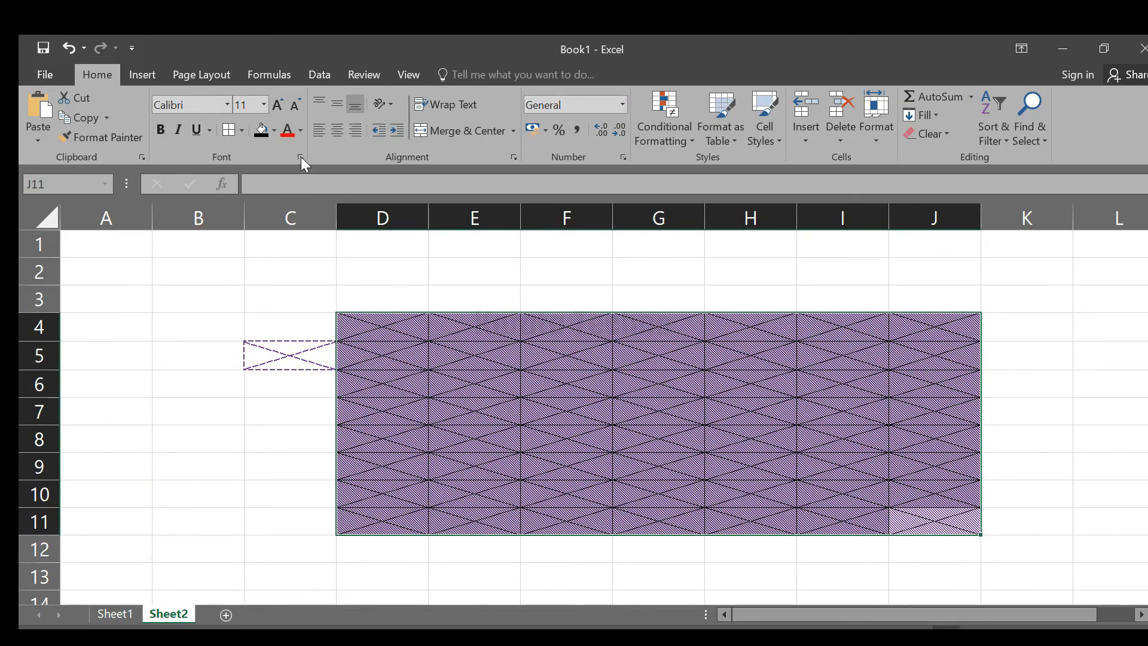
{"action": "key", "text": "ctrl+1"}
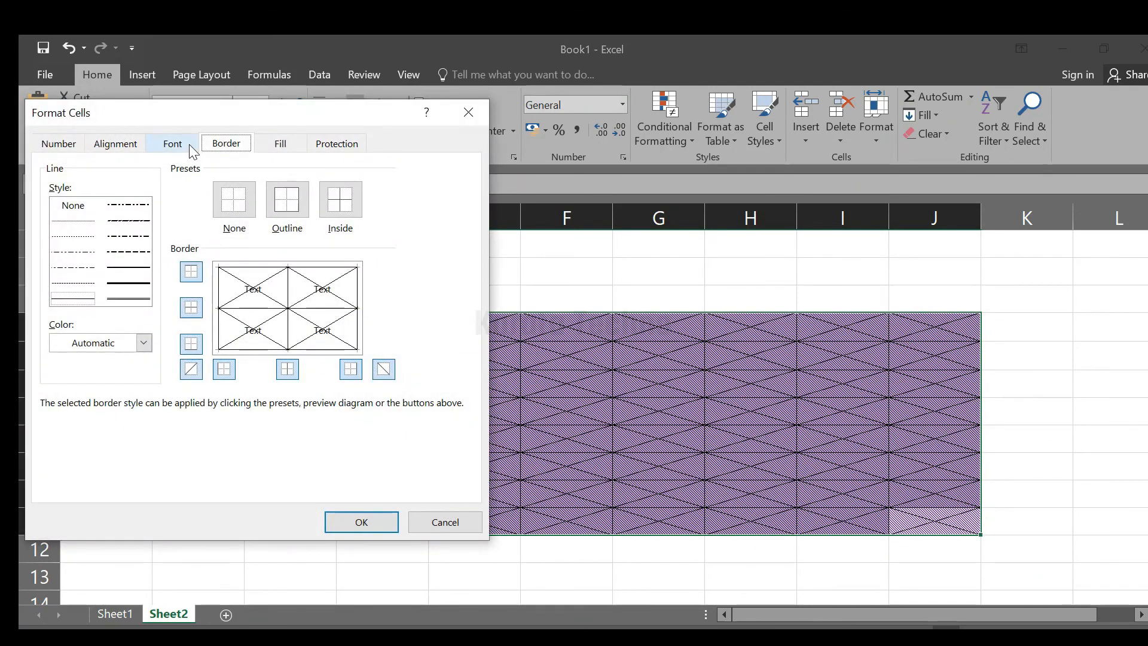
{"action": "left_click", "coordinate": [179, 144]}
{"action": "left_click", "coordinate": [206, 148]}
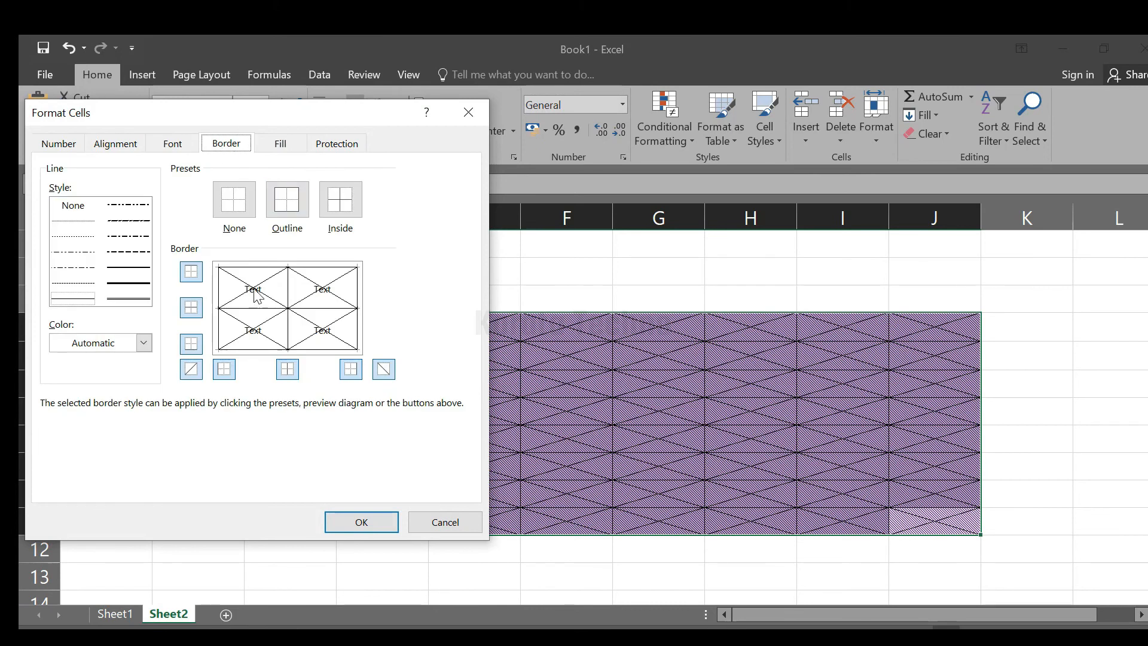
{"action": "left_click", "coordinate": [256, 293]}
{"action": "left_click", "coordinate": [259, 293]}
{"action": "left_click", "coordinate": [257, 294]}
{"action": "left_click", "coordinate": [256, 294]}
{"action": "left_click", "coordinate": [361, 521]}
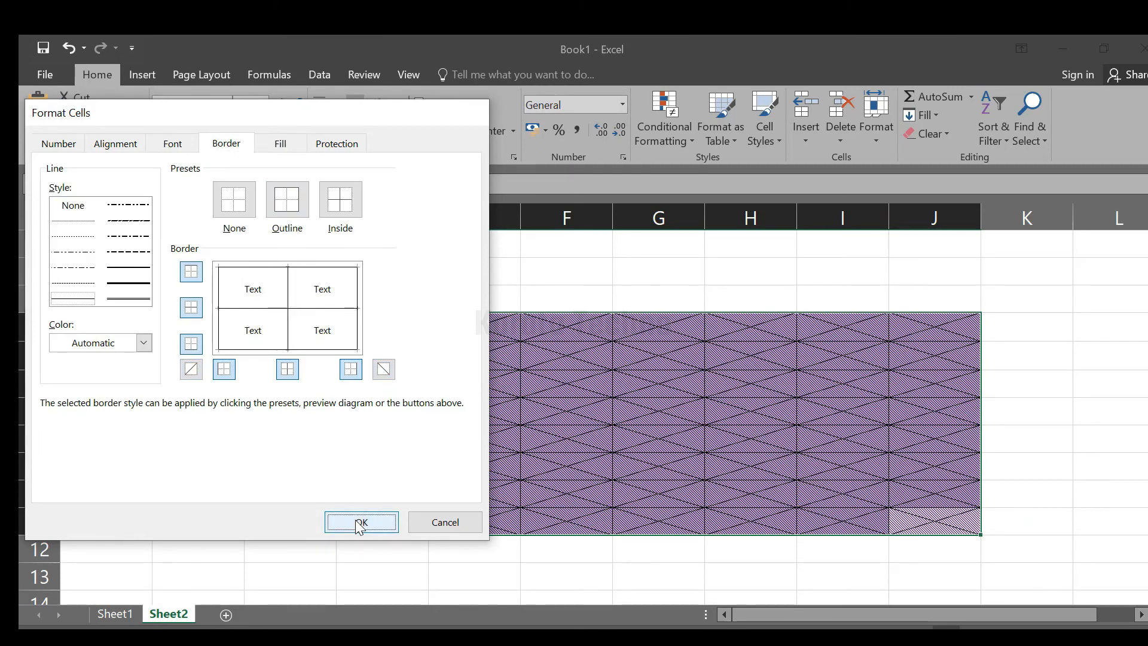
{"action": "left_click", "coordinate": [1074, 344]}
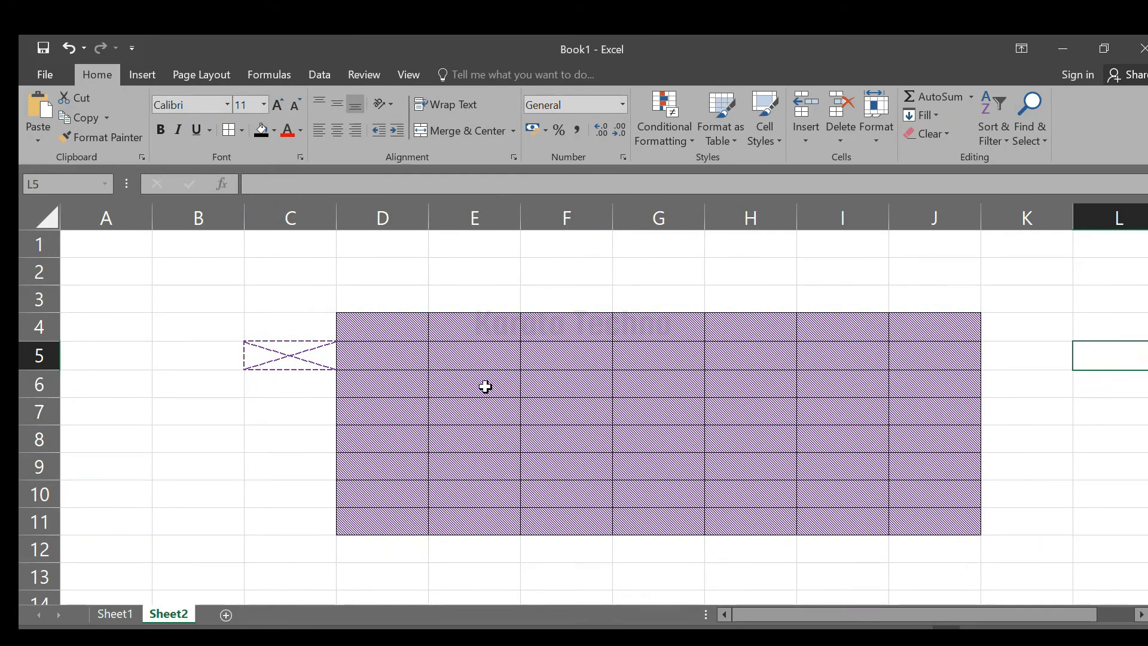
- Change the pattern style of D4:J11 to the lightest dotted pattern through the Format Cells fill settings
{"action": "left_click", "coordinate": [949, 519]}
{"action": "left_click_drag", "start_coordinate": [799, 487], "coordinate": [359, 325]}
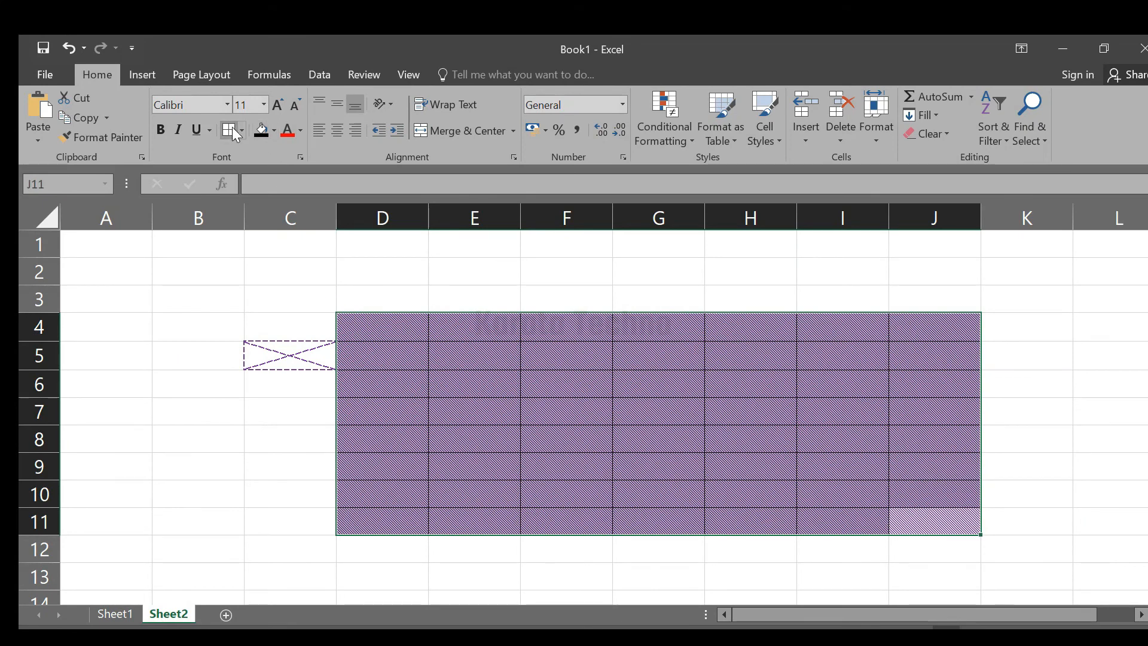
{"action": "key", "text": "ctrl+1"}
{"action": "left_click", "coordinate": [279, 144]}
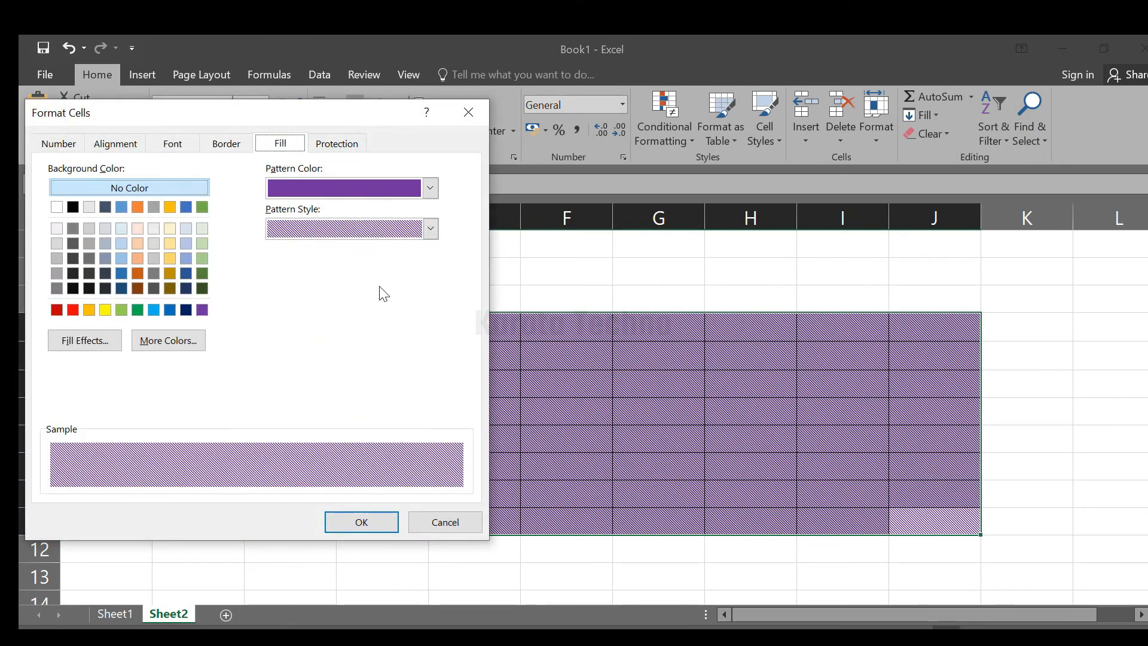
{"action": "left_click", "coordinate": [430, 231]}
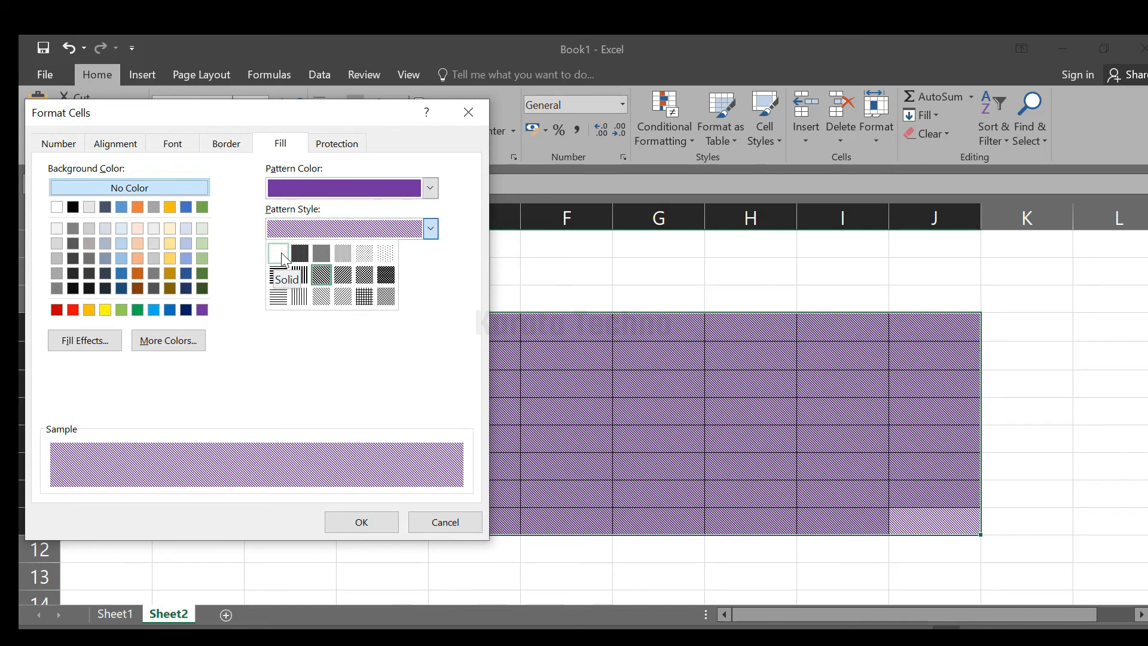
{"action": "left_click", "coordinate": [385, 255]}
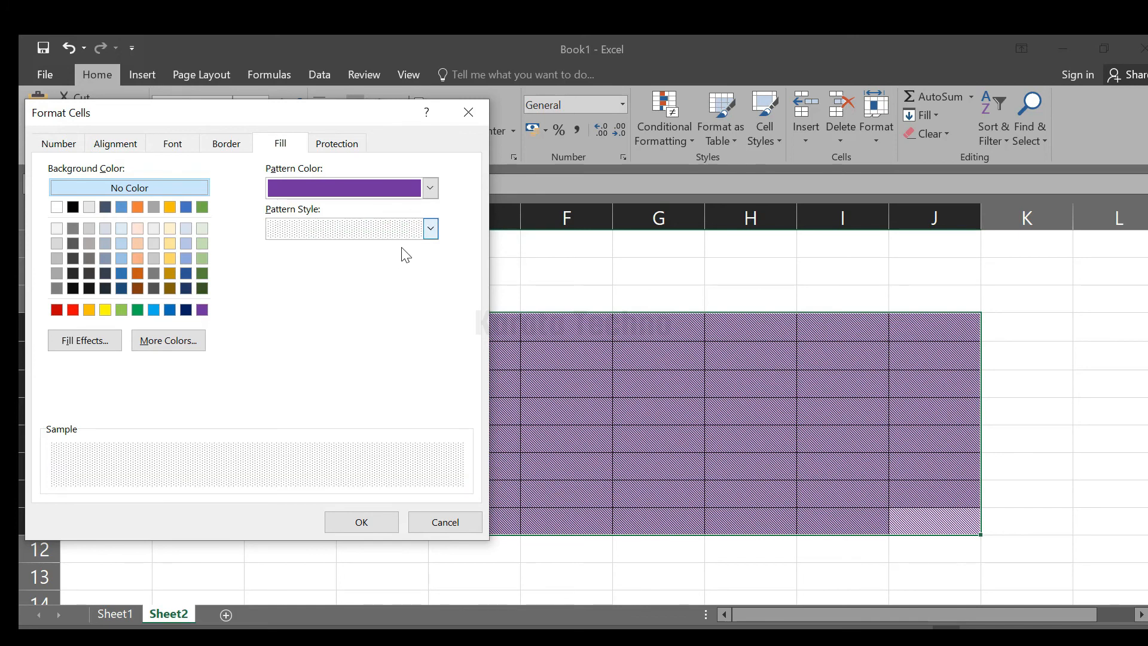
{"action": "left_click", "coordinate": [361, 528]}
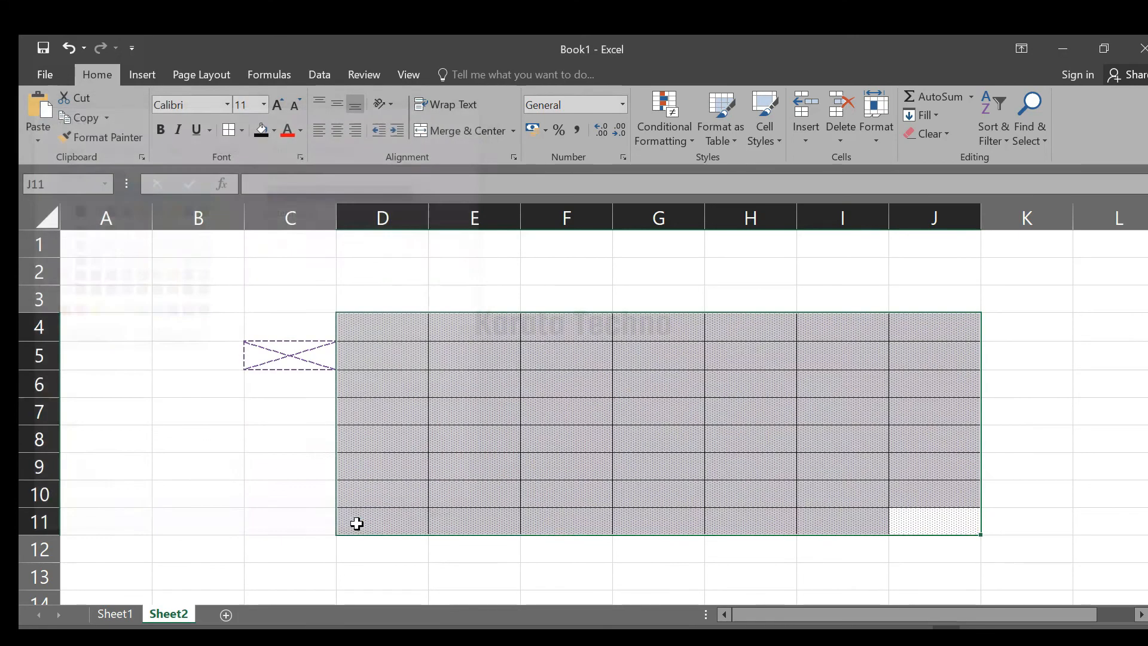
- Change the pattern color of D4:J11 to red through the Format Cells fill settings, and deselect the range
{"action": "left_click", "coordinate": [259, 447]}
{"action": "left_click_drag", "start_coordinate": [379, 321], "coordinate": [935, 518]}
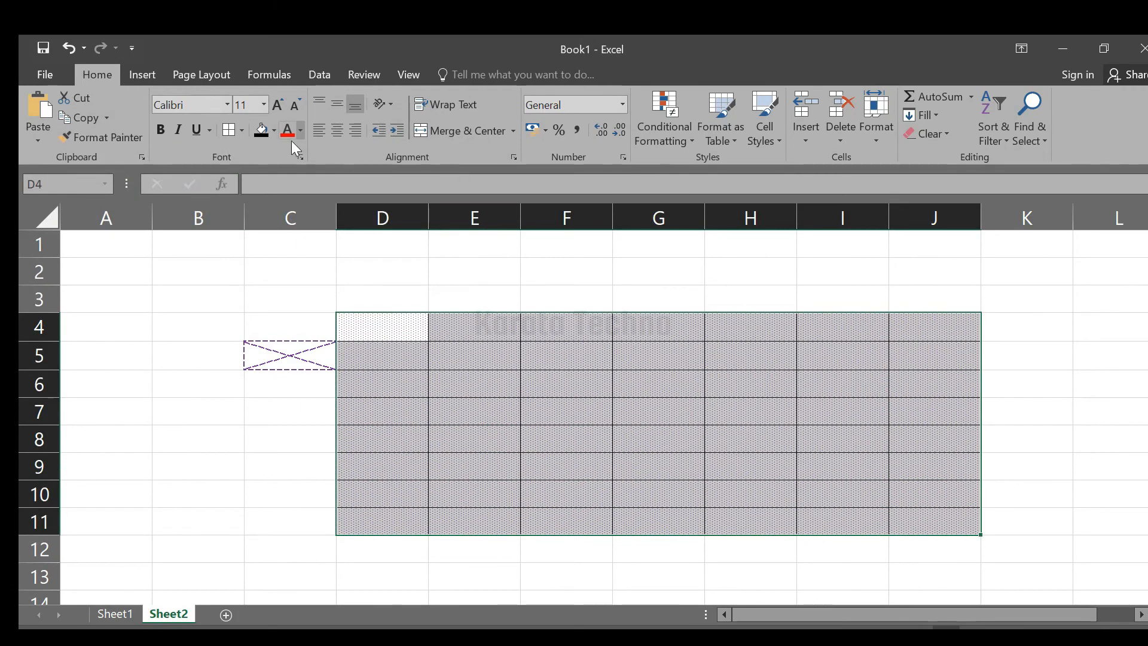
{"action": "left_click", "coordinate": [242, 130]}
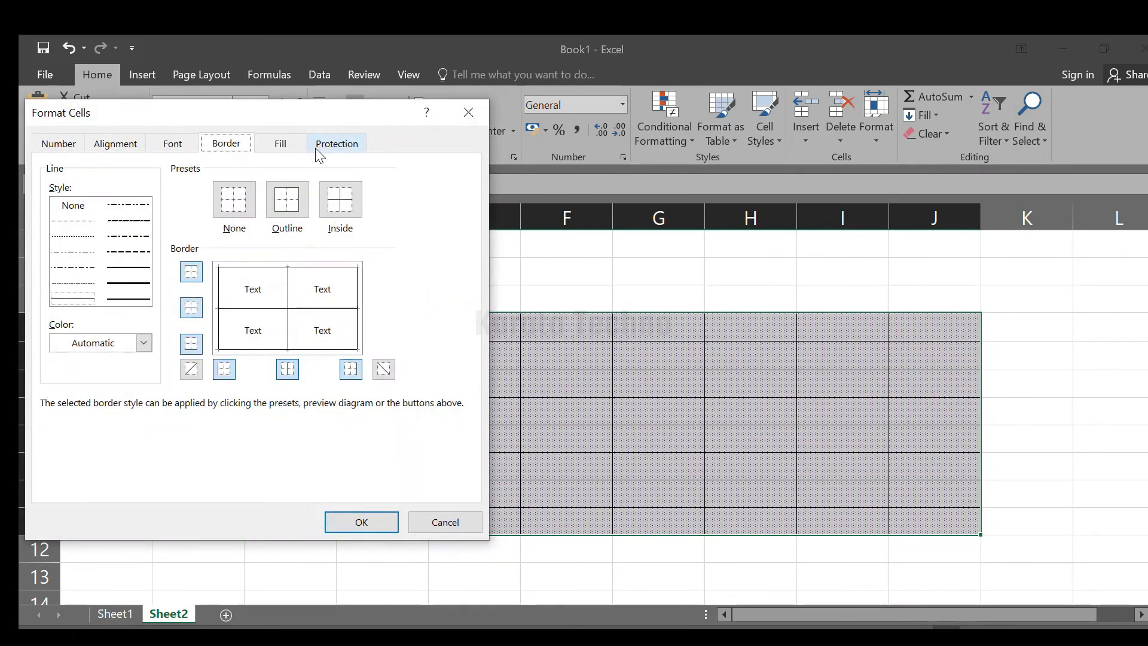
{"action": "left_click", "coordinate": [280, 143]}
{"action": "left_click", "coordinate": [430, 189]}
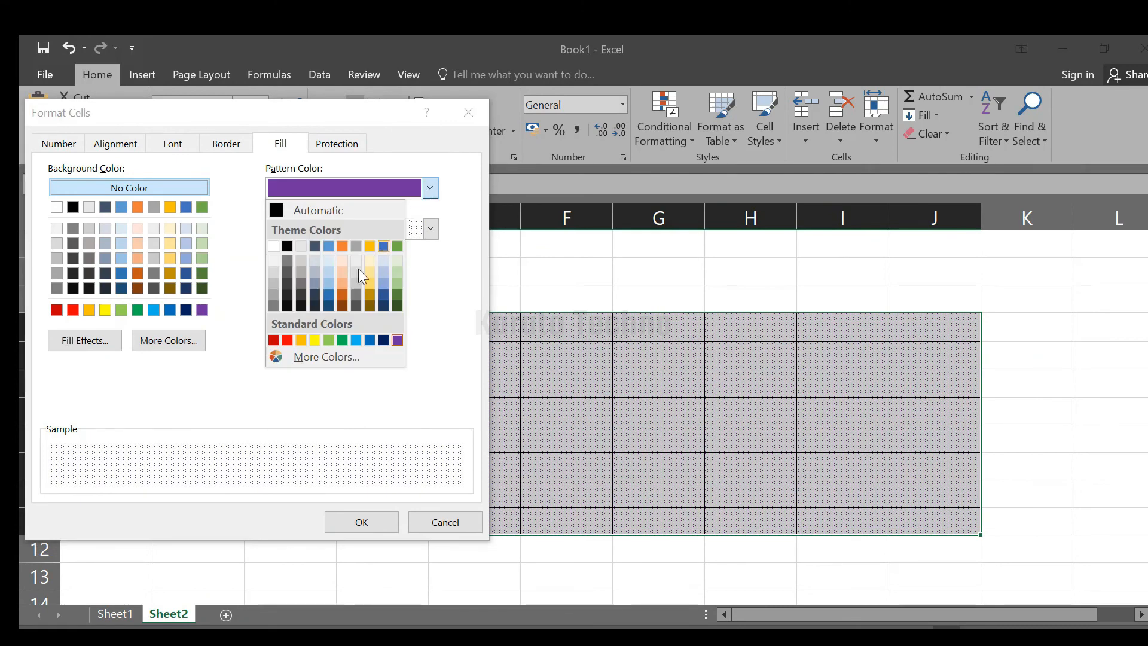
{"action": "left_click", "coordinate": [287, 340]}
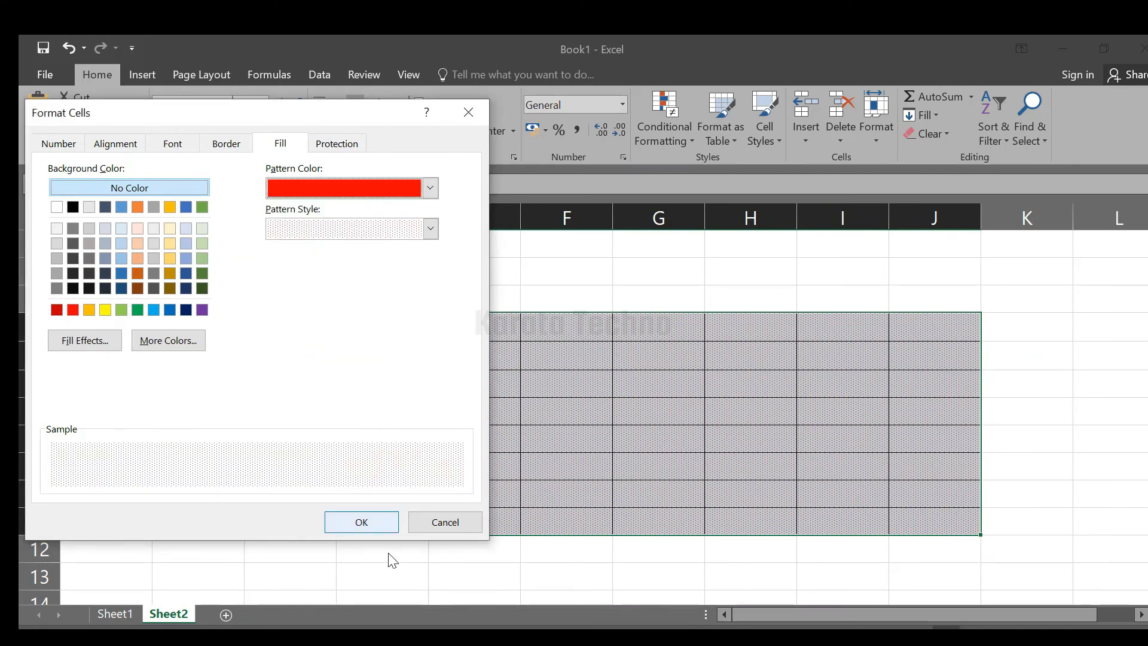
{"action": "left_click", "coordinate": [368, 528]}
{"action": "left_click", "coordinate": [475, 441]}
- Change the pattern style of D4:J11 to the thin horizontal crosshatch through Format Cells, and deselect the range
{"action": "left_click_drag", "start_coordinate": [392, 325], "coordinate": [943, 522]}
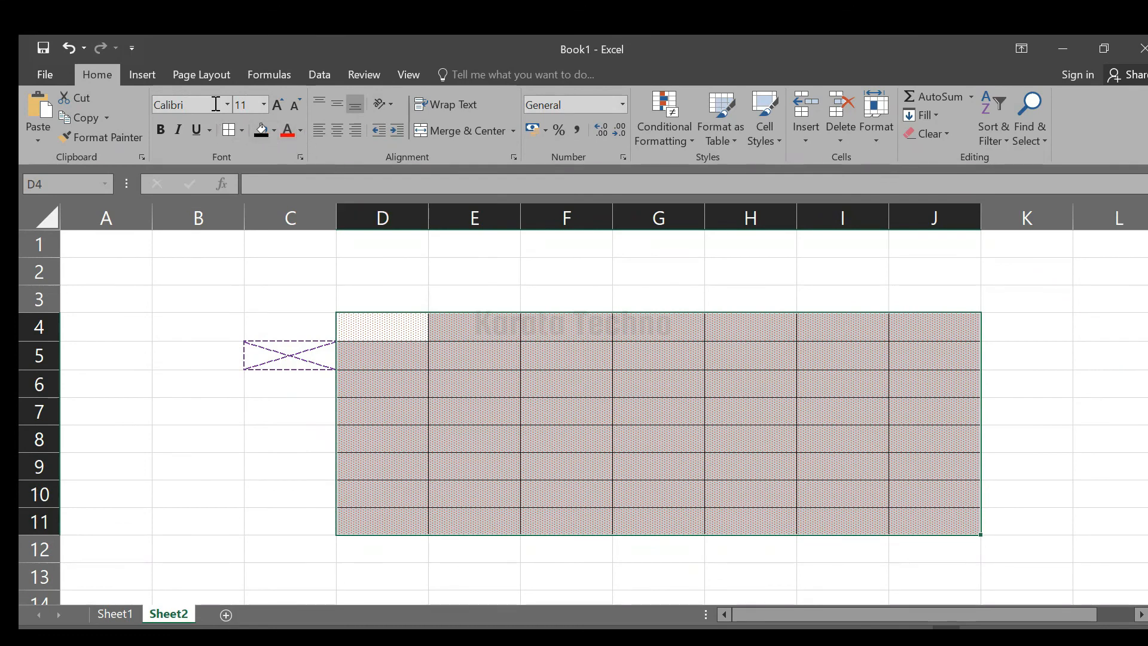
{"action": "left_click", "coordinate": [243, 132]}
{"action": "left_click", "coordinate": [281, 526]}
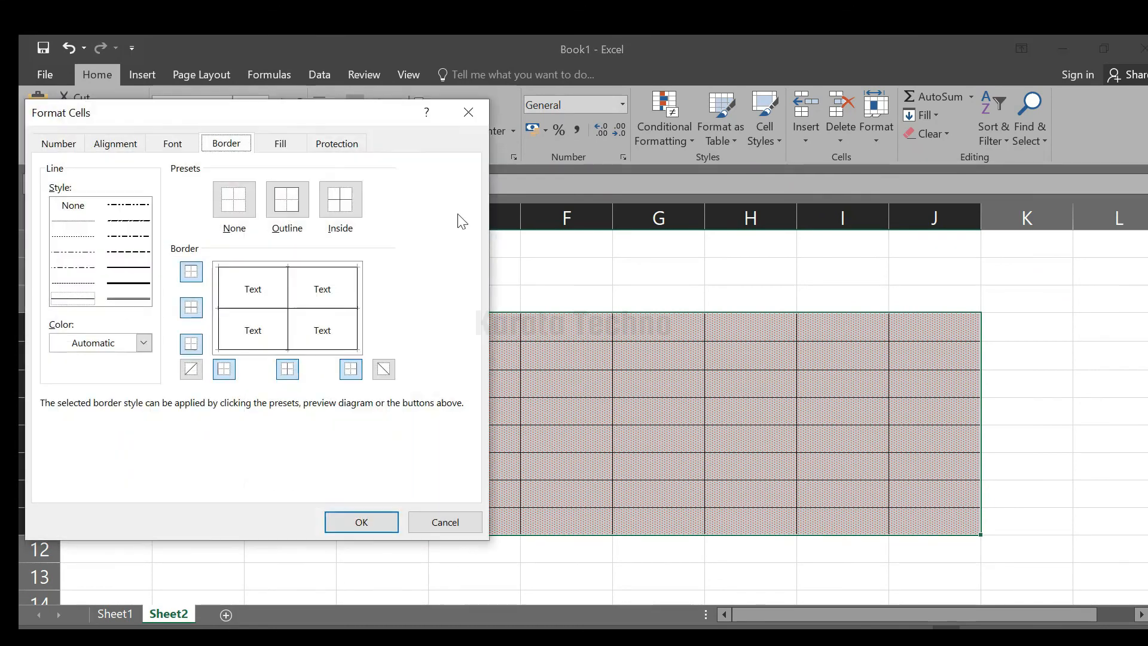
{"action": "left_click", "coordinate": [276, 144]}
{"action": "left_click", "coordinate": [430, 228]}
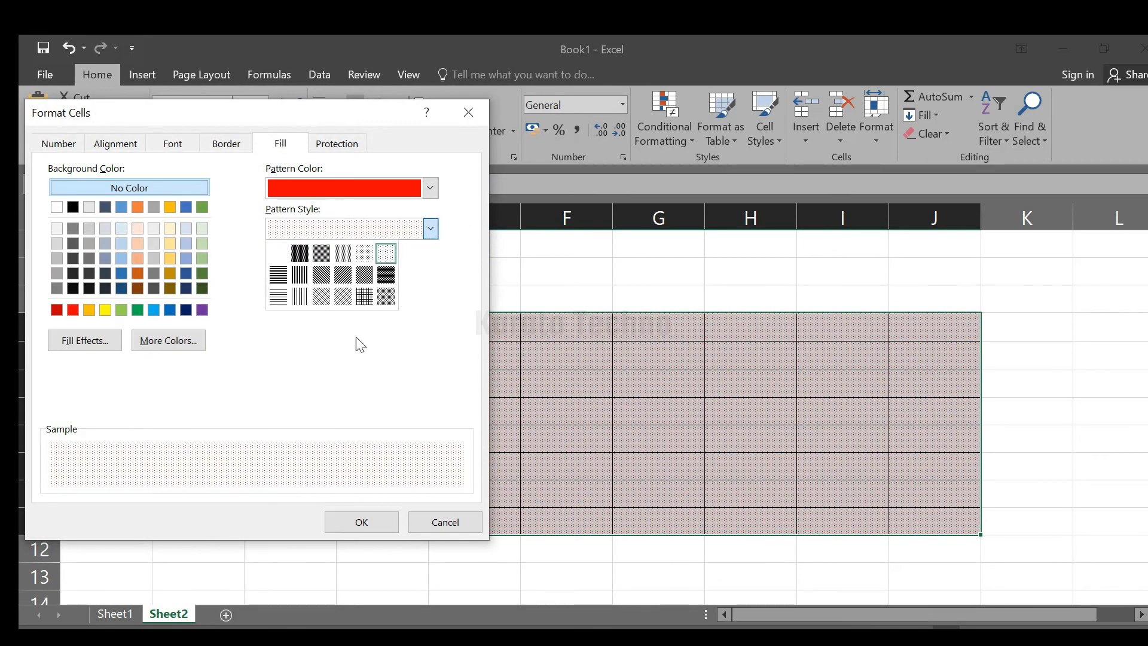
{"action": "left_click", "coordinate": [375, 301]}
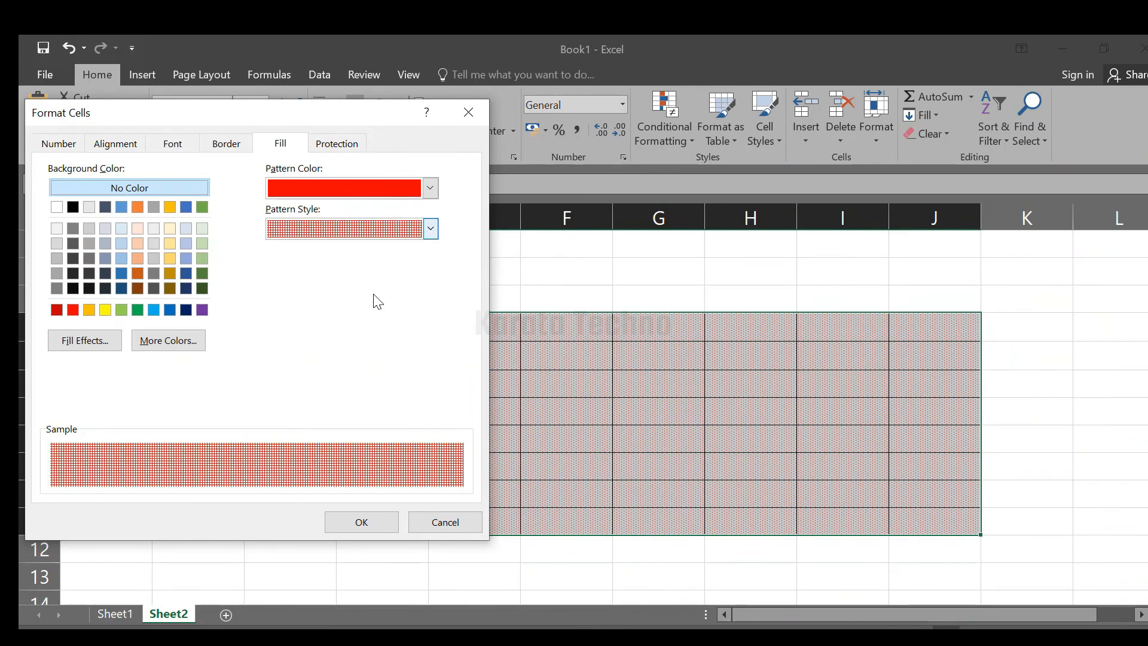
{"action": "left_click", "coordinate": [360, 521]}
{"action": "left_click", "coordinate": [227, 442]}
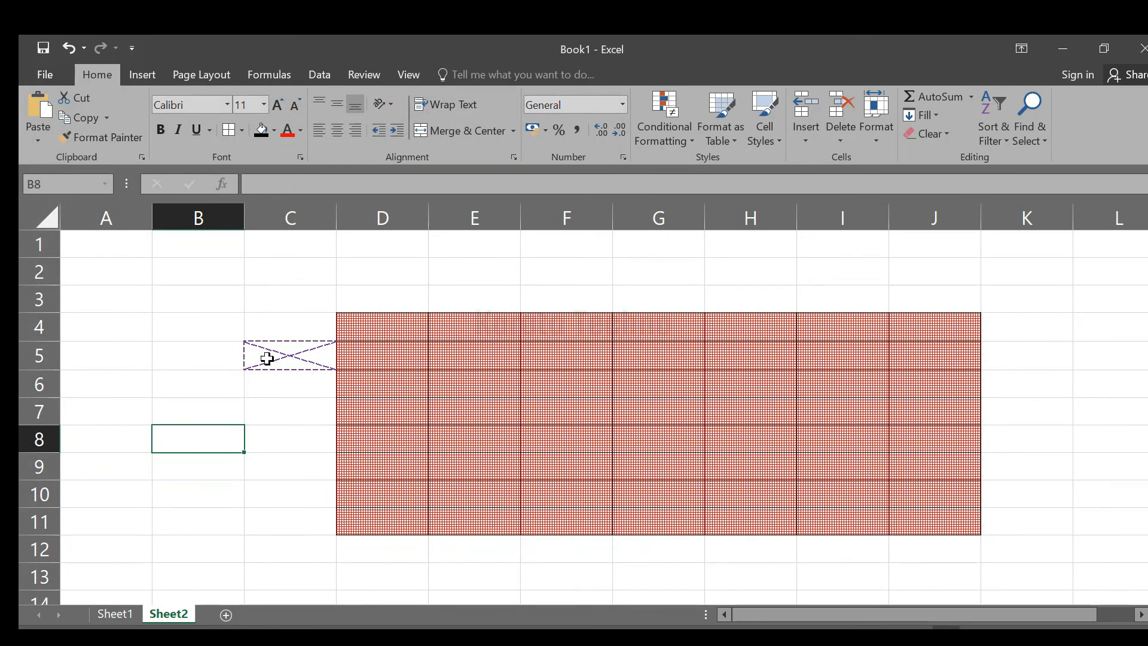
{"action": "left_click", "coordinate": [170, 298]}
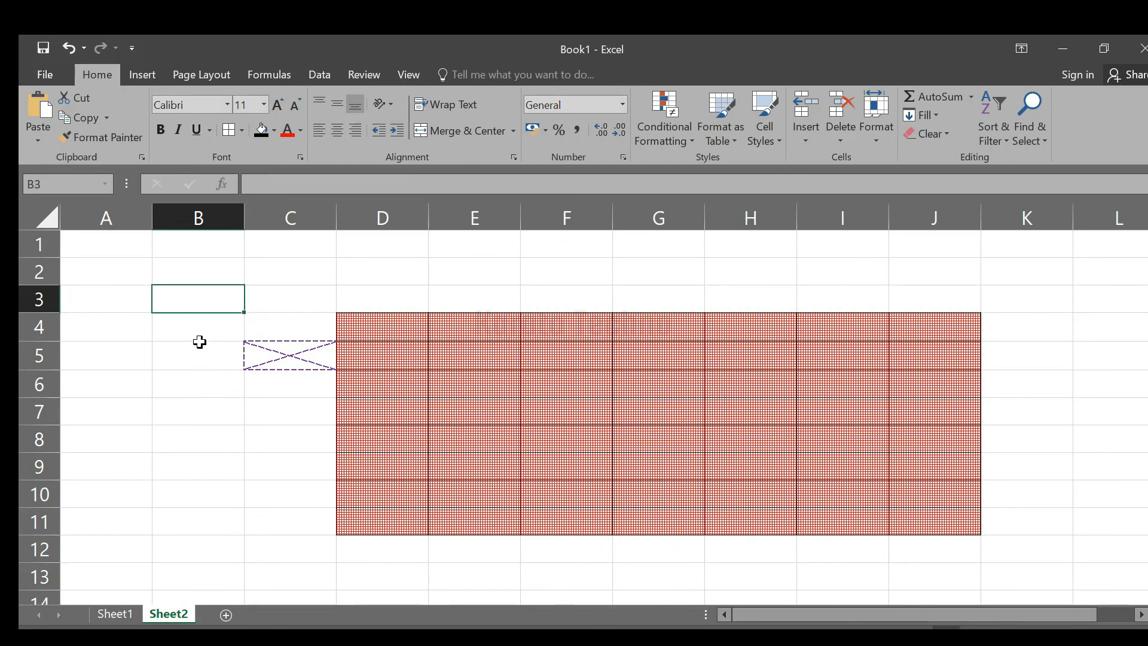
{"action": "left_click", "coordinate": [310, 476]}
{"action": "left_click", "coordinate": [209, 306]}
{"action": "left_click", "coordinate": [178, 331]}
{"action": "left_click", "coordinate": [190, 307]}
- Open the Format Cells fill settings for B3:B4 and set the pattern color to light blue
{"action": "left_click_drag", "start_coordinate": [205, 299], "coordinate": [199, 322]}
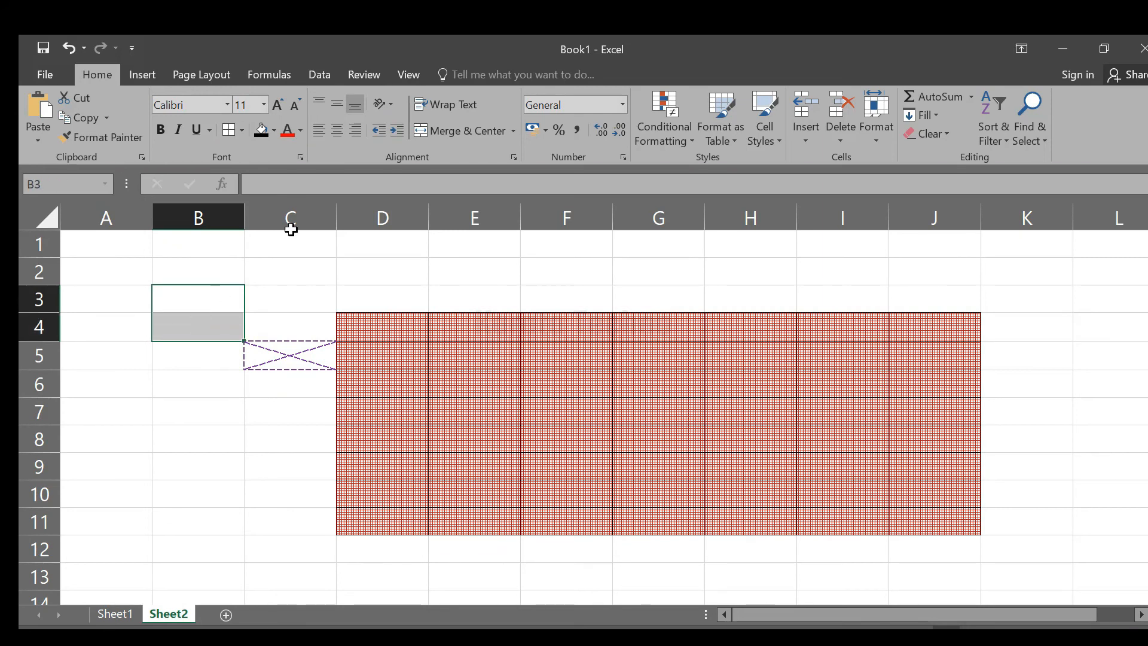
{"action": "left_click", "coordinate": [243, 130]}
{"action": "left_click", "coordinate": [269, 584]}
{"action": "left_click", "coordinate": [280, 143]}
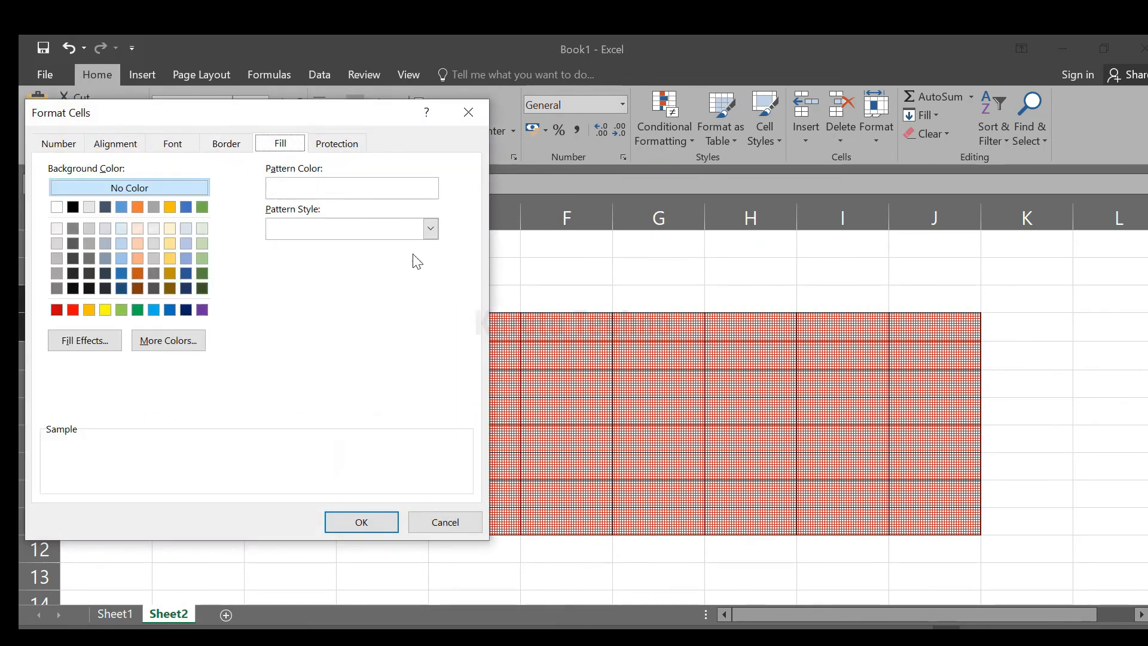
{"action": "left_click", "coordinate": [430, 189]}
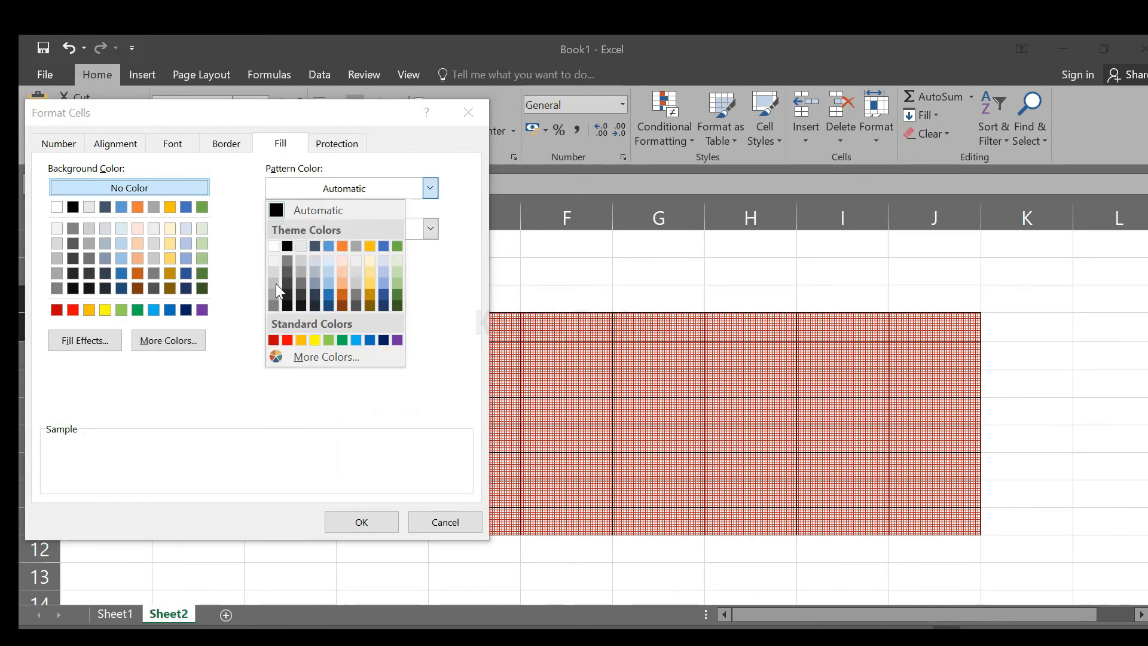
{"action": "left_click", "coordinate": [356, 340]}
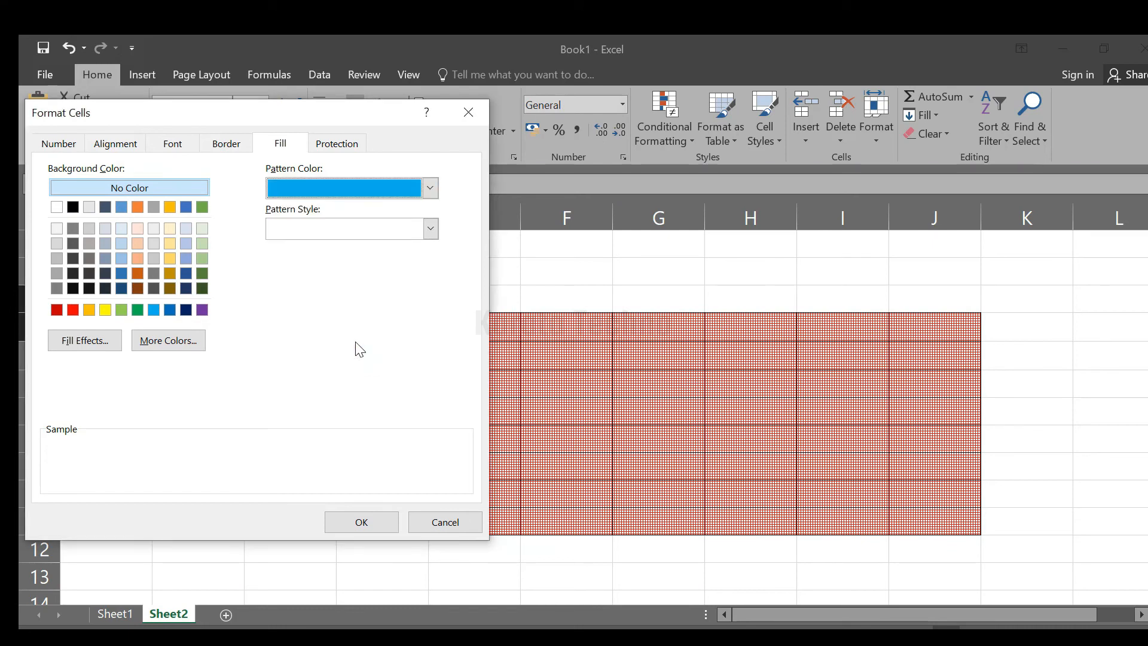
- Choose the dense vertical stripe as the pattern style, apply it to B3:B4, and deselect the cells
{"action": "left_click", "coordinate": [429, 230]}
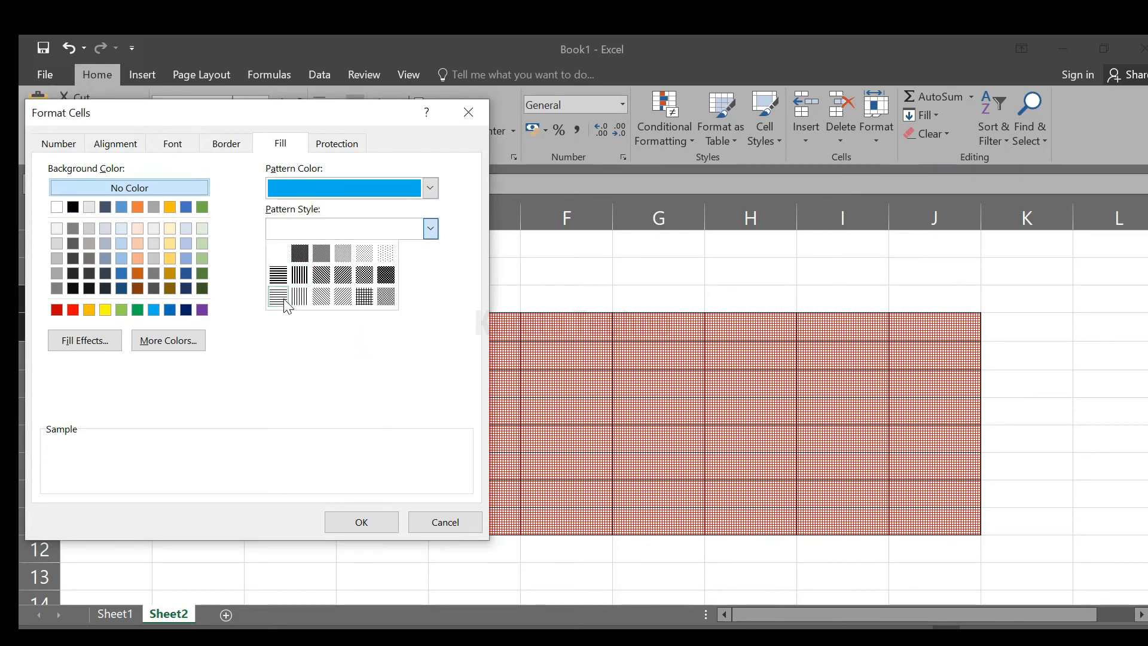
{"action": "left_click", "coordinate": [299, 274]}
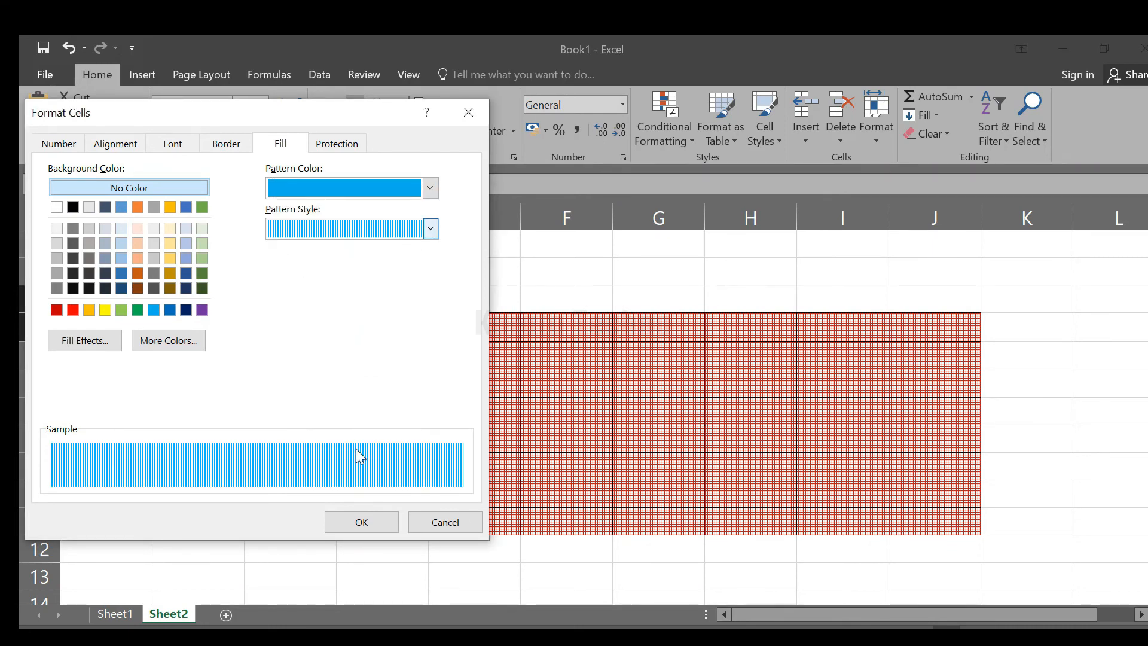
{"action": "left_click", "coordinate": [366, 527]}
{"action": "left_click", "coordinate": [188, 465]}
{"action": "left_click", "coordinate": [205, 302]}
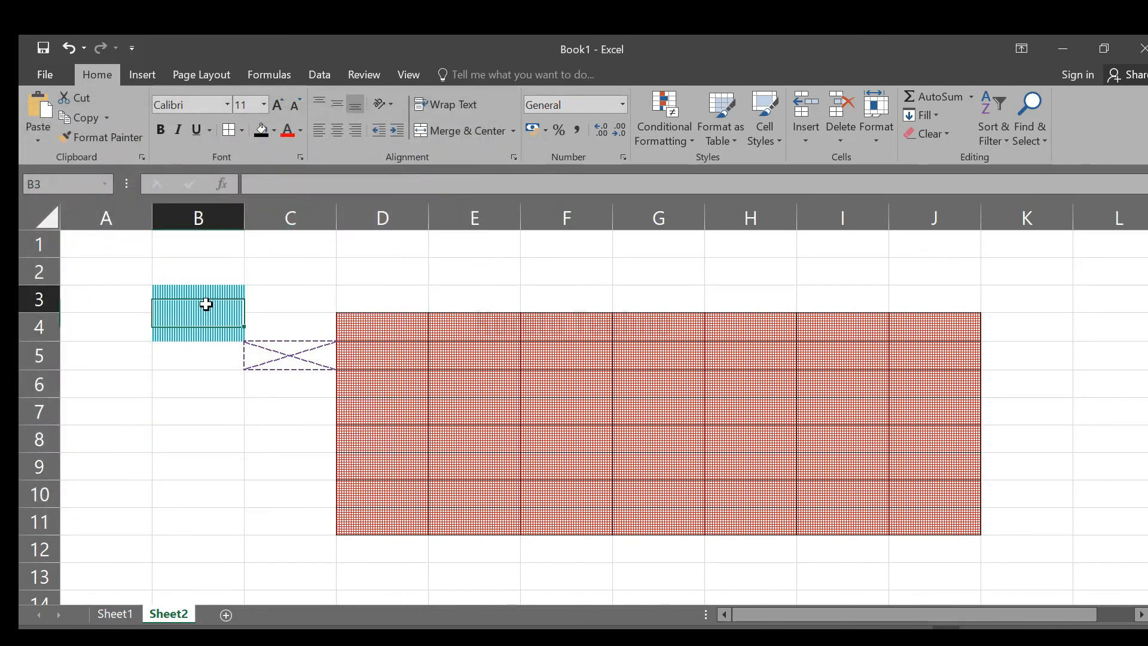
{"action": "left_click", "coordinate": [199, 348]}
{"action": "left_click_drag", "start_coordinate": [200, 333], "coordinate": [197, 307]}
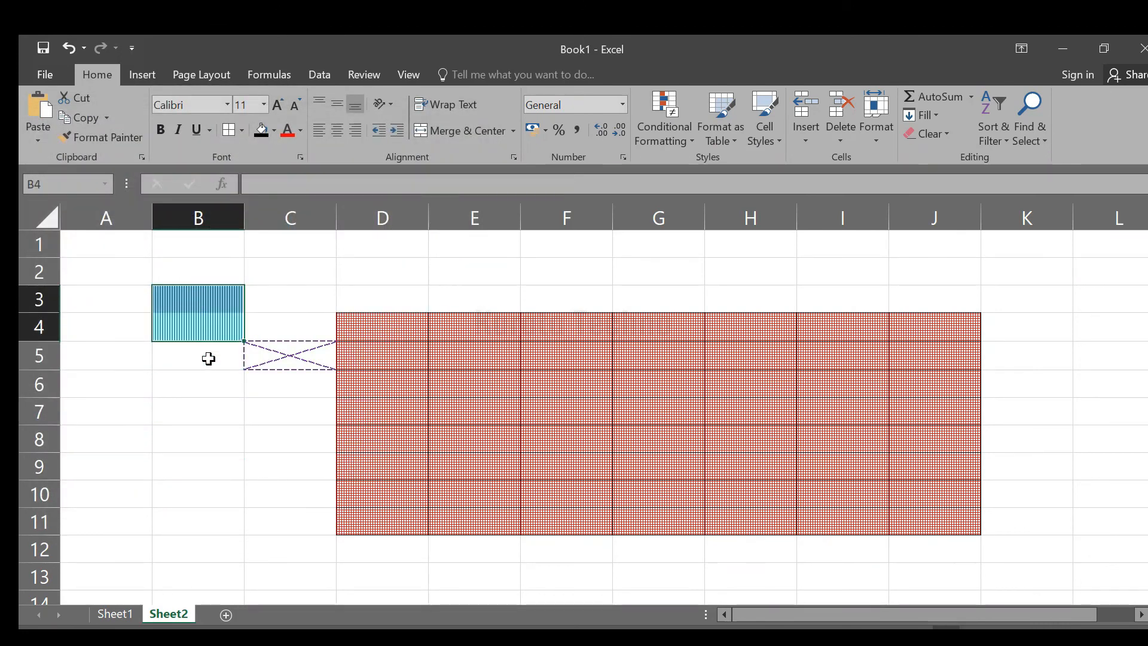
{"action": "left_click", "coordinate": [102, 385]}
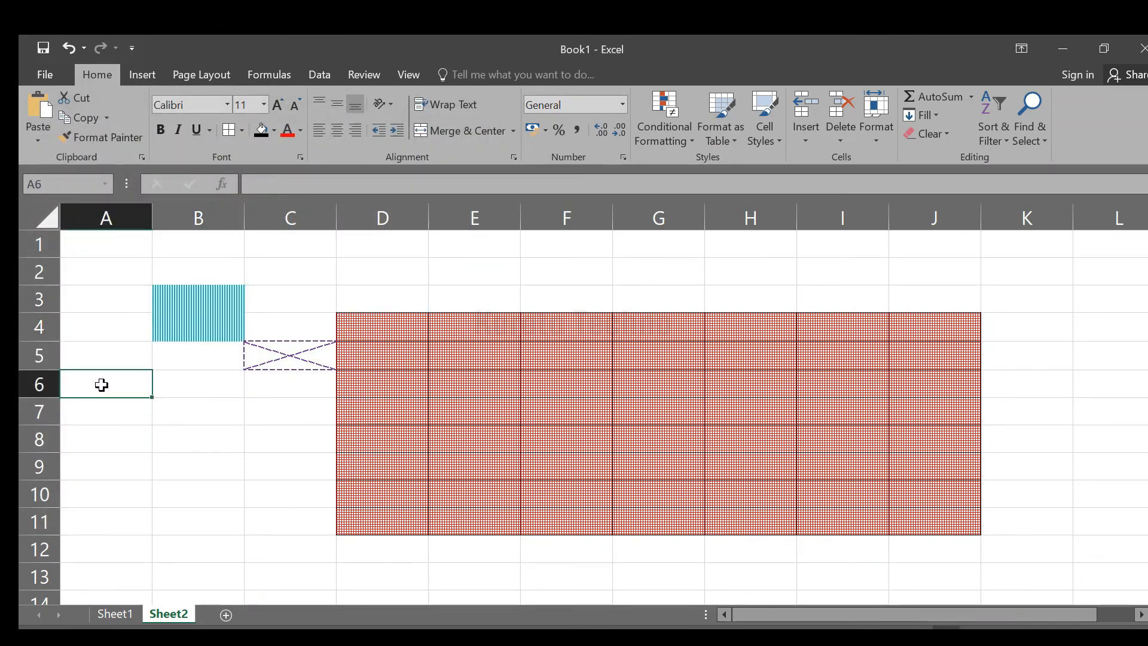
- Open the Format Cells fill settings for A7:B9 and set the pattern color to orange
{"action": "left_click", "coordinate": [188, 415]}
{"action": "left_click_drag", "start_coordinate": [200, 464], "coordinate": [138, 418]}
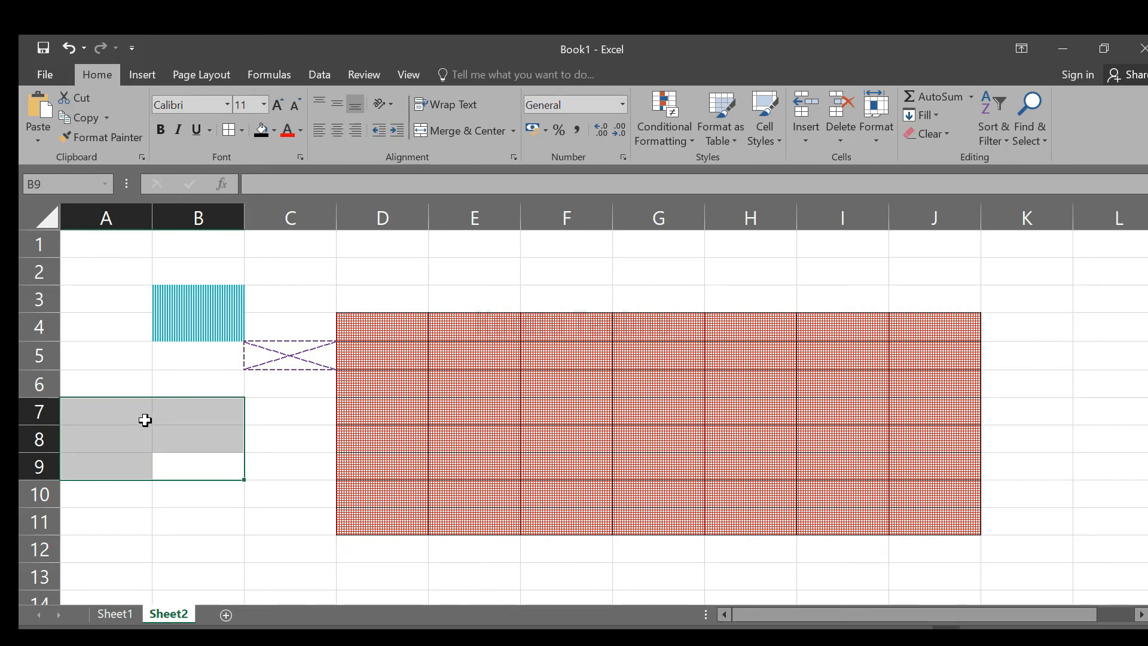
{"action": "left_click_drag", "start_coordinate": [124, 413], "coordinate": [190, 460]}
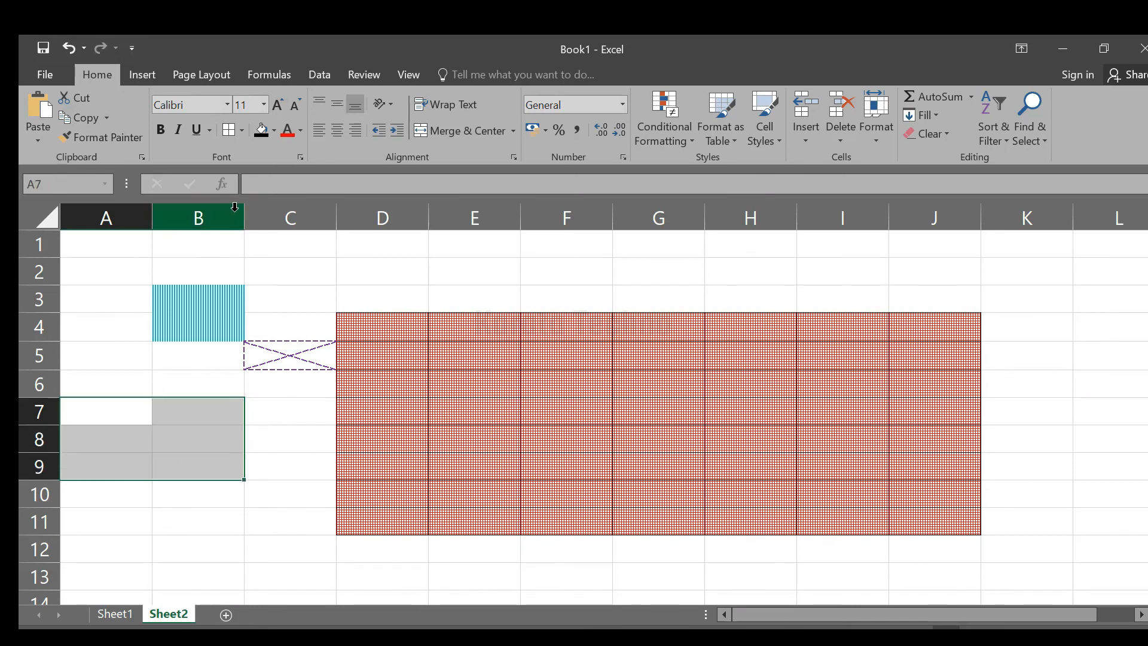
{"action": "key", "text": "ctrl+1"}
{"action": "left_click", "coordinate": [280, 144]}
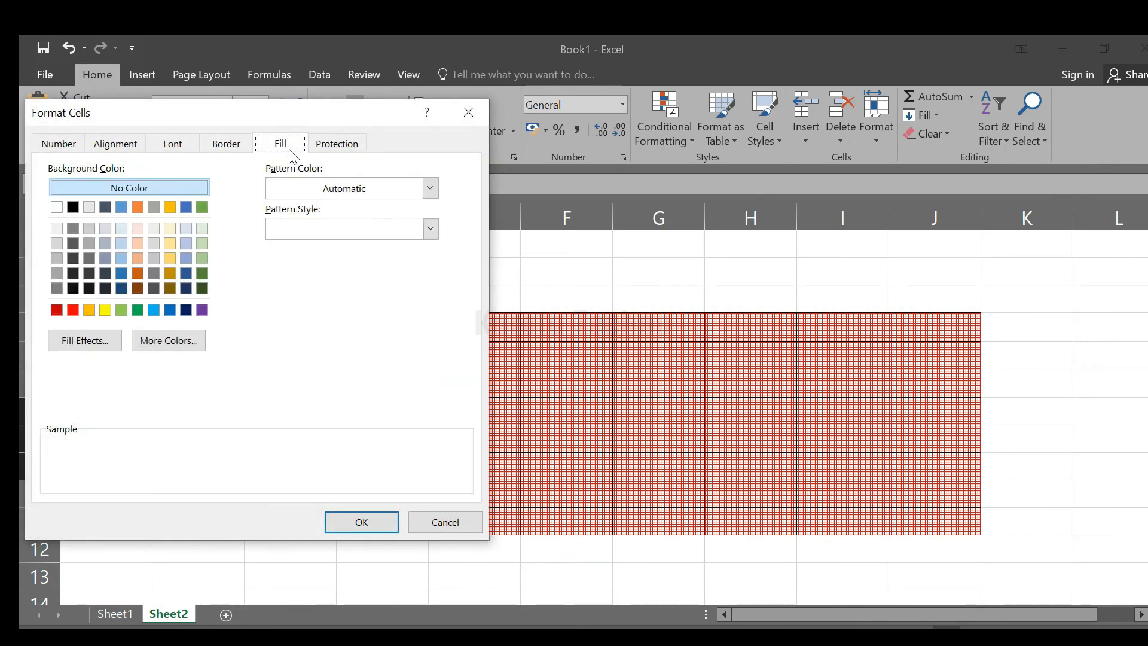
{"action": "left_click", "coordinate": [430, 188]}
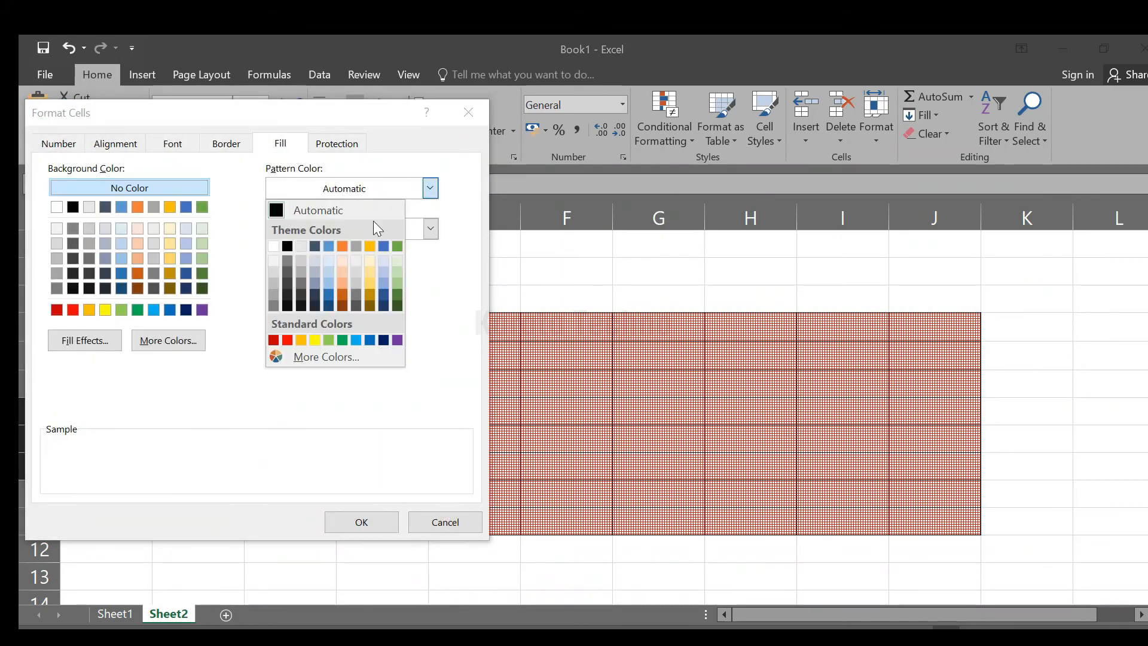
{"action": "left_click", "coordinate": [301, 339]}
- Choose the thin diagonal crosshatch as the pattern style, apply it to A7:B9, and deselect the range
{"action": "left_click", "coordinate": [430, 229]}
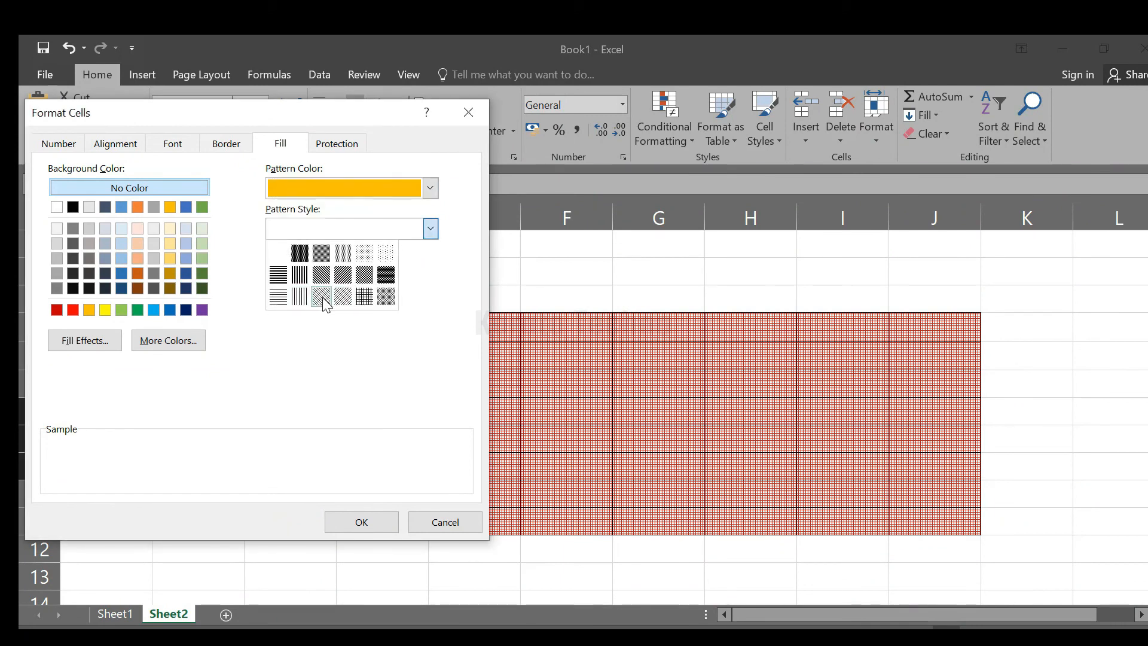
{"action": "left_click", "coordinate": [385, 296]}
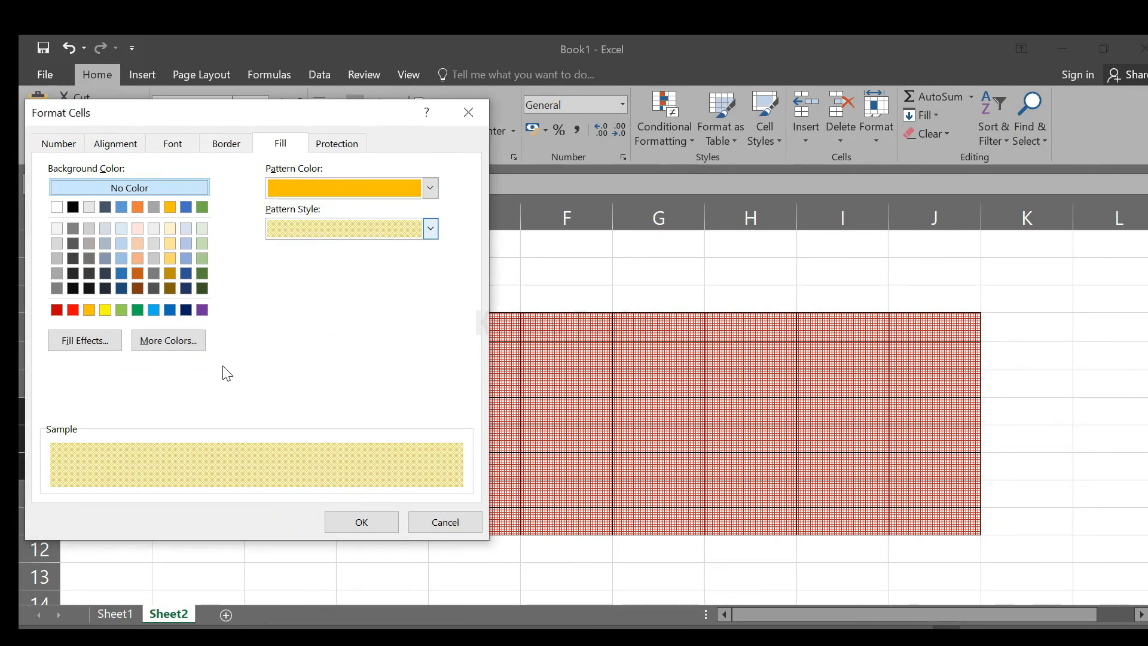
{"action": "left_click", "coordinate": [376, 523]}
{"action": "left_click", "coordinate": [290, 441]}
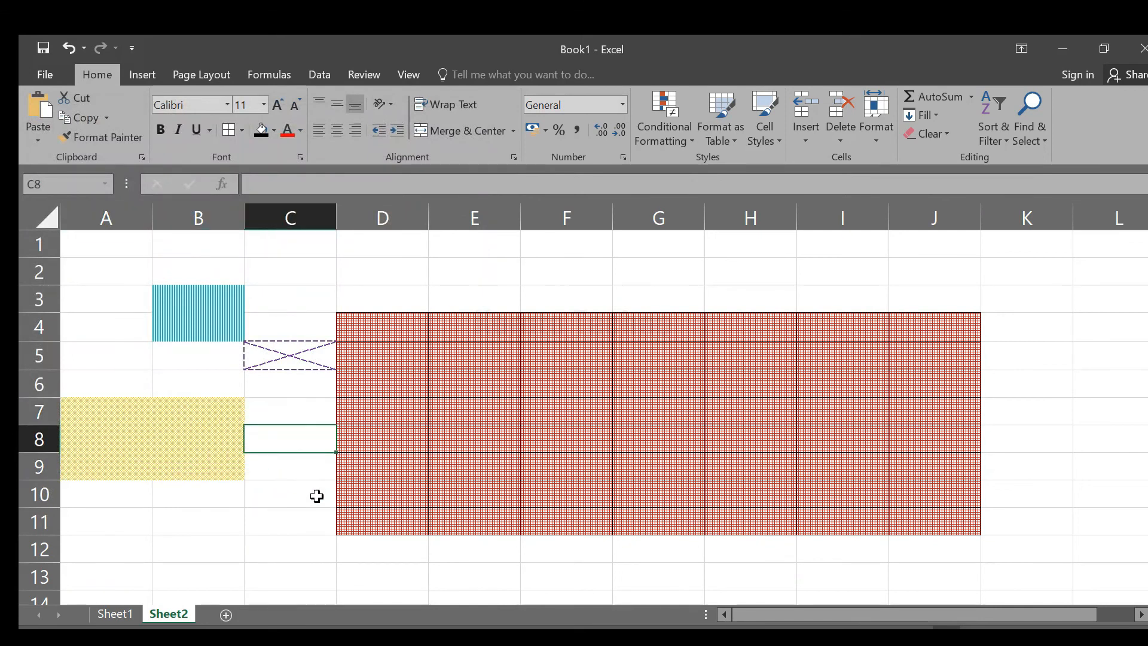
{"action": "left_click", "coordinate": [316, 469]}
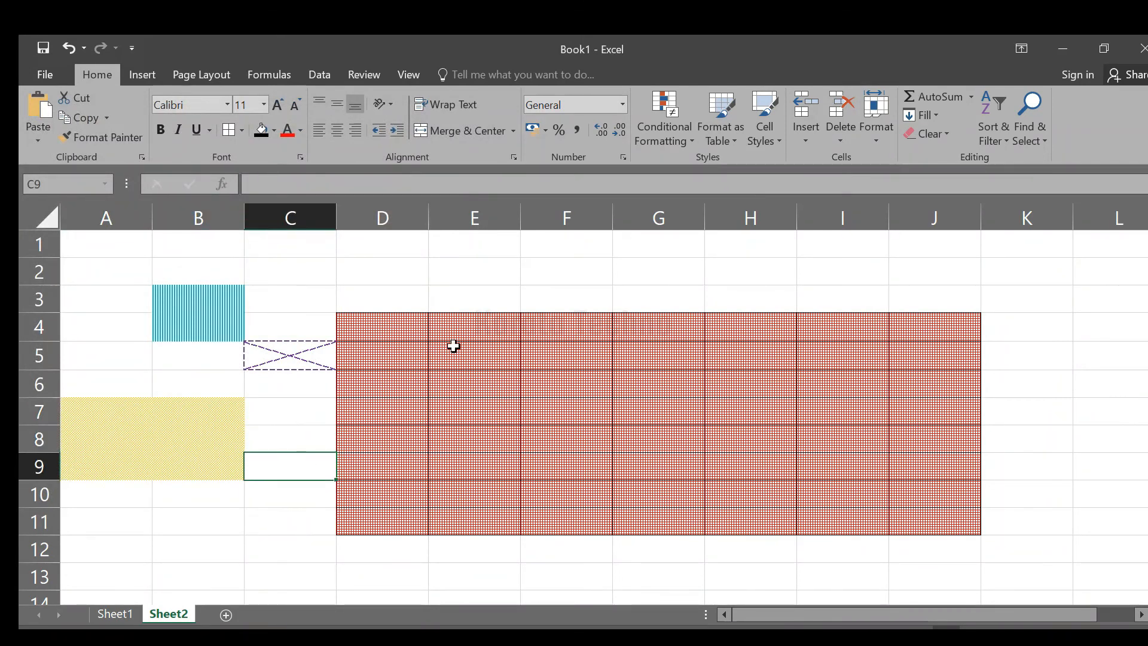